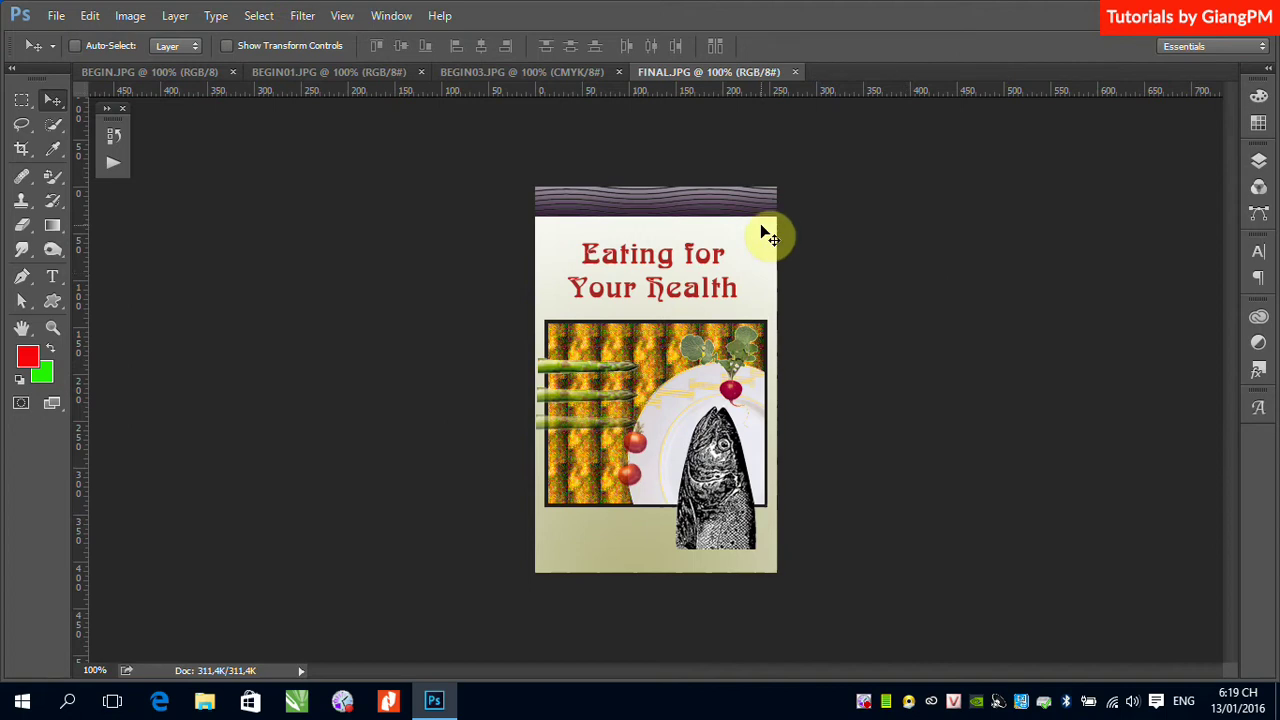
Step: Review the food collage, title, wavy-line source images and the finished poster
click(140, 79)
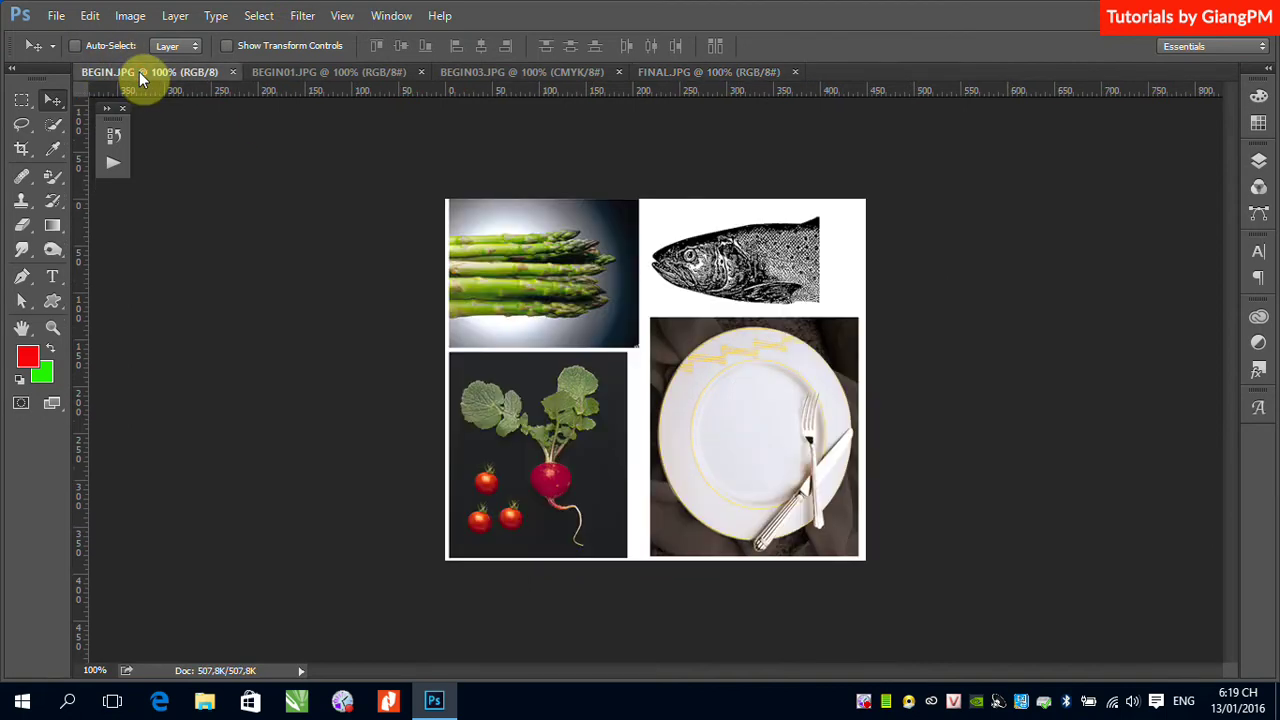
click(716, 72)
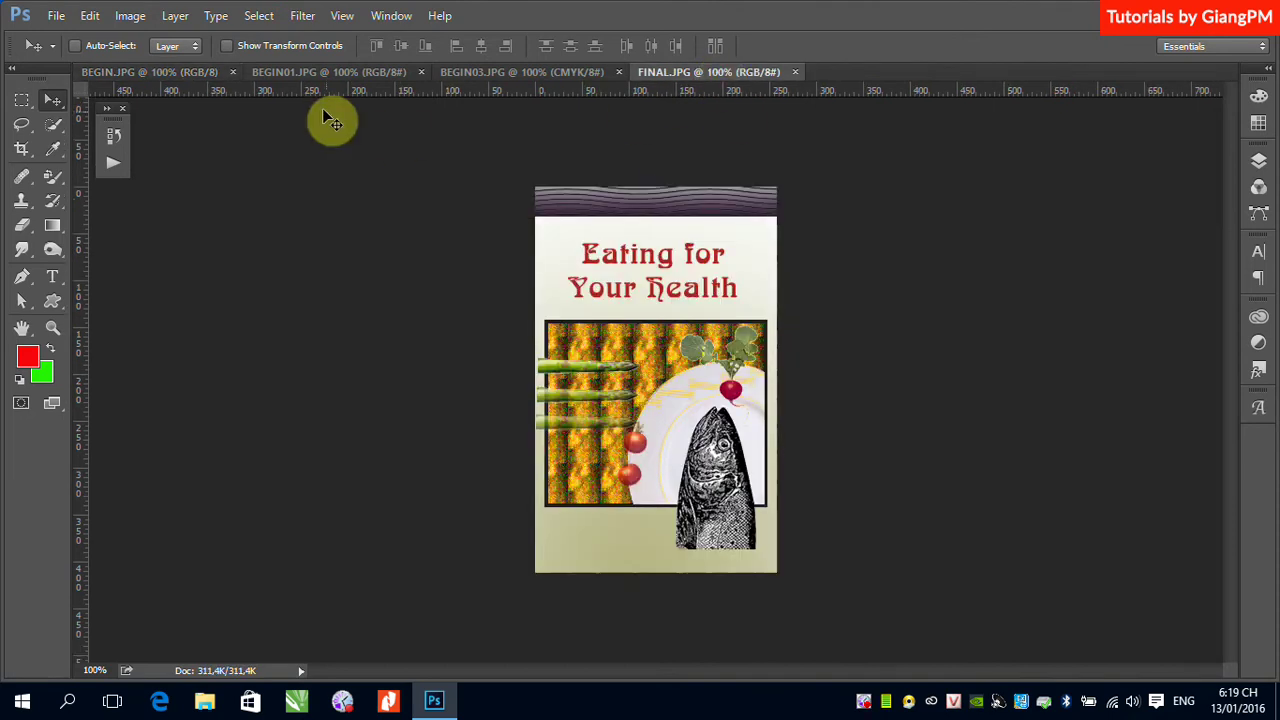
click(308, 72)
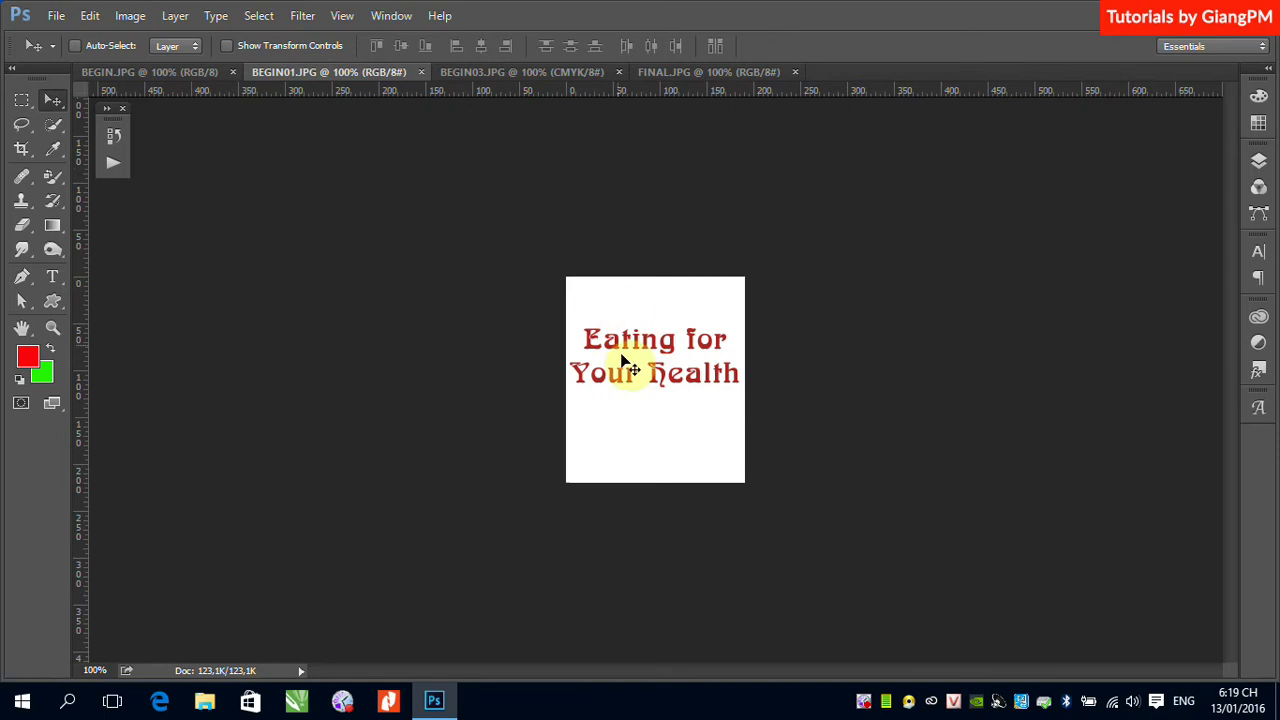
click(497, 77)
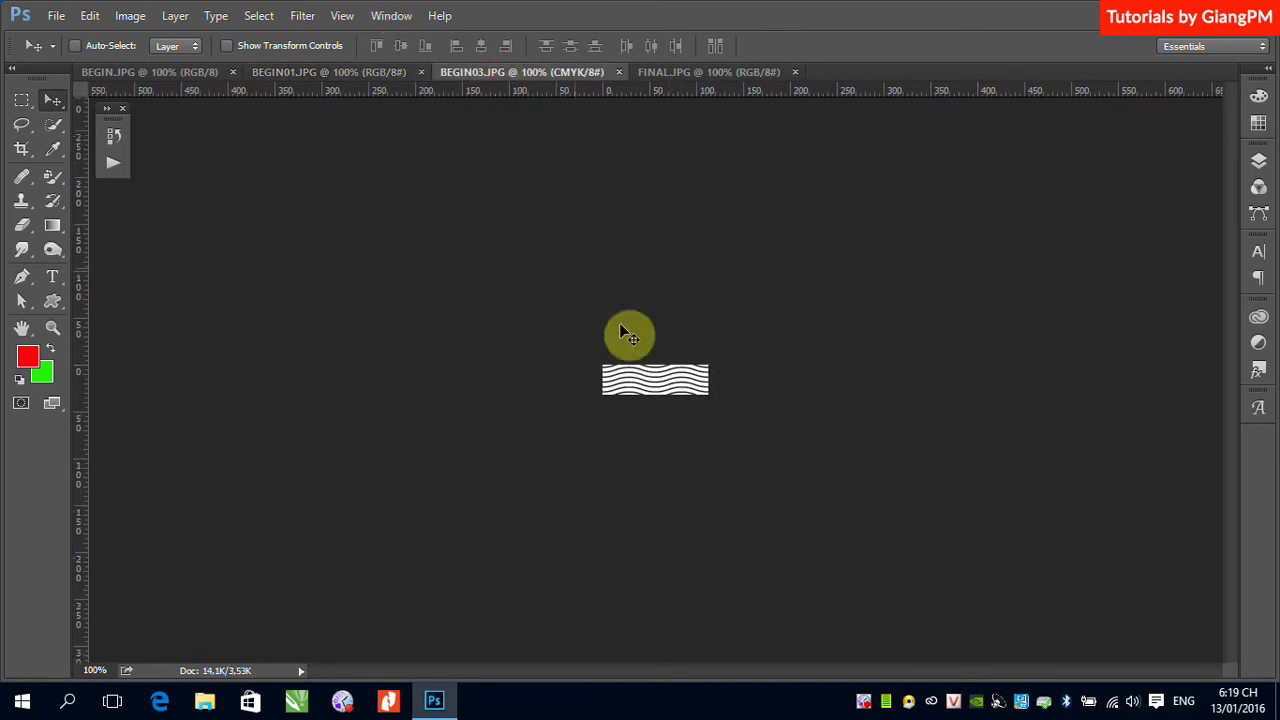
click(671, 75)
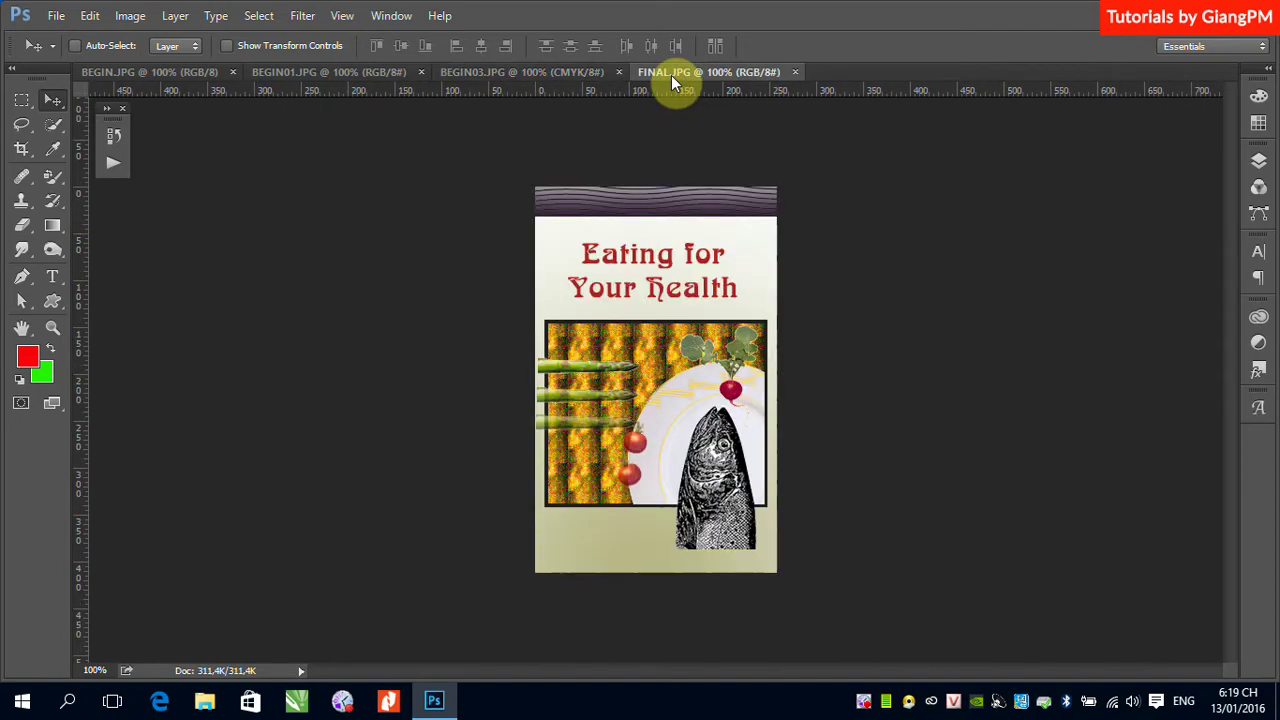
Step: Close the wavy-line BEGIN03 and title BEGIN01 source images
click(520, 73)
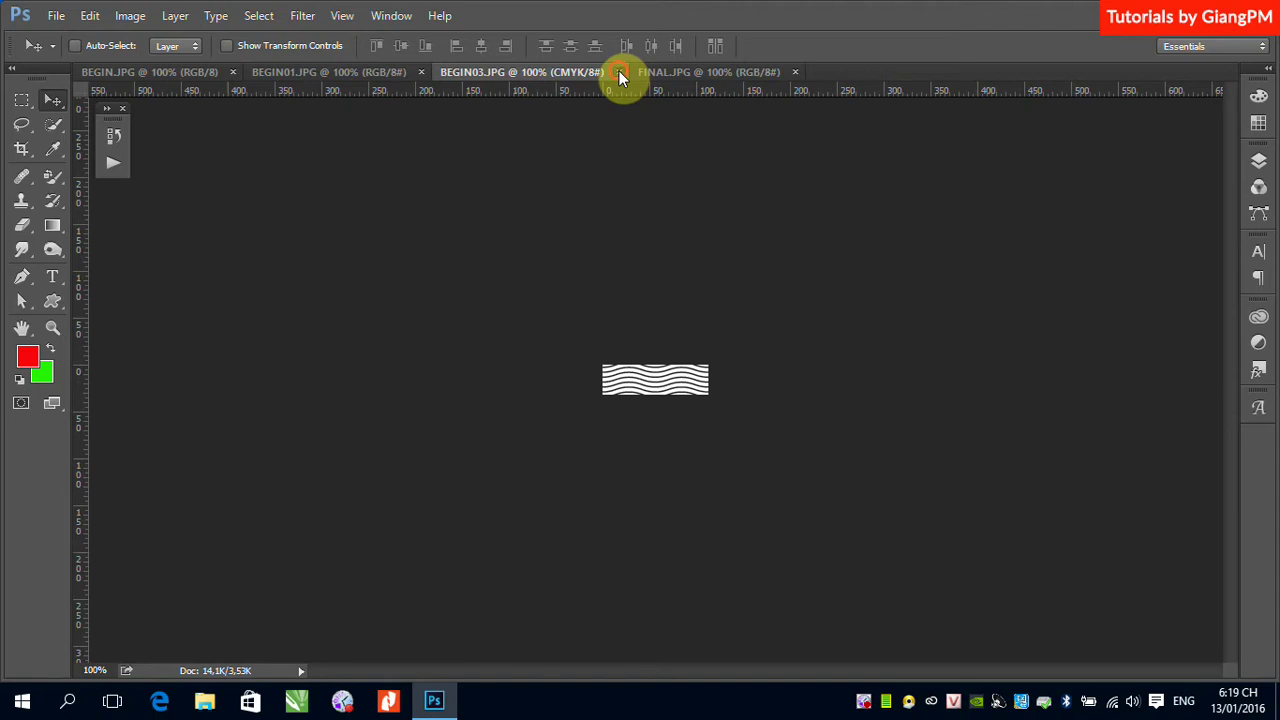
click(619, 73)
click(421, 72)
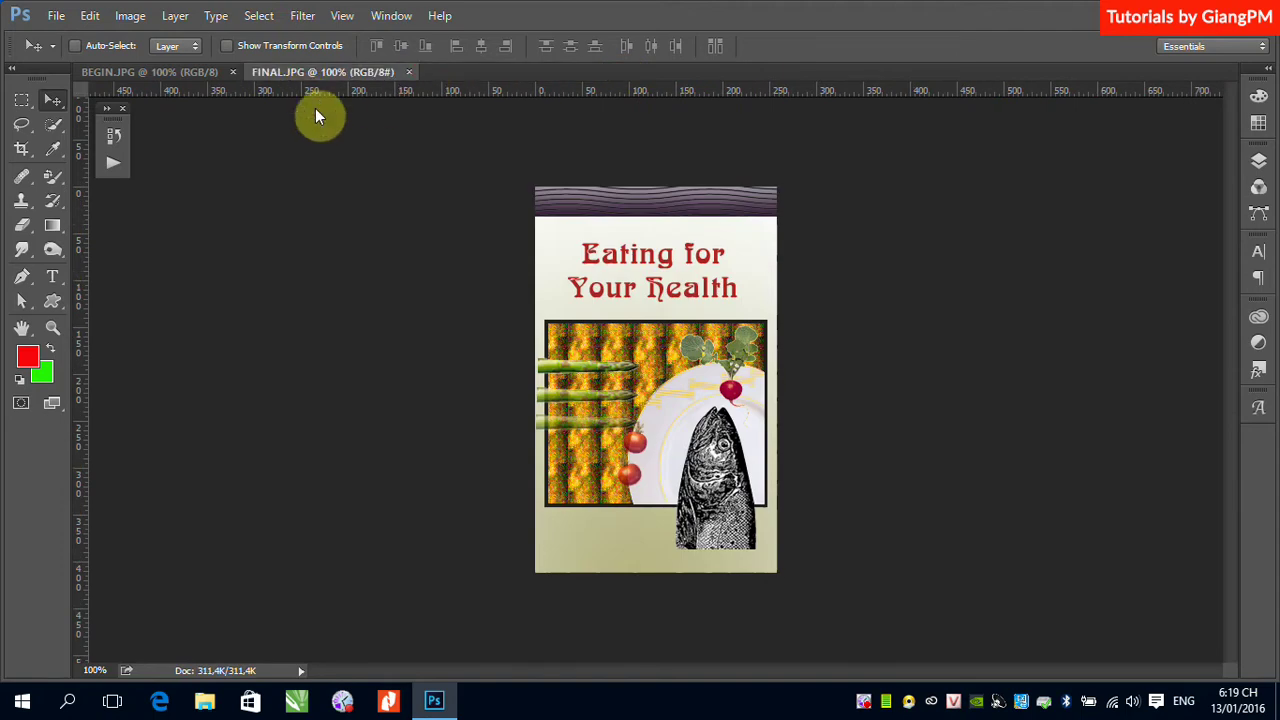
click(406, 20)
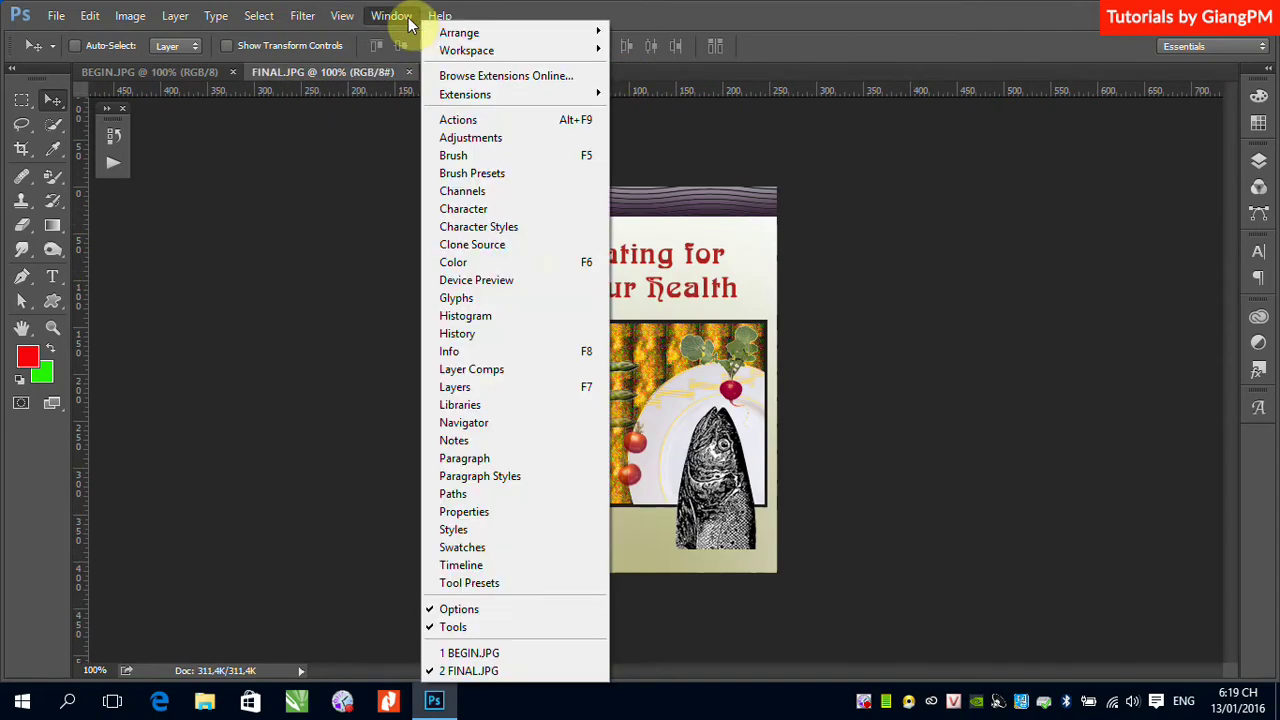
mouse_move(459, 32)
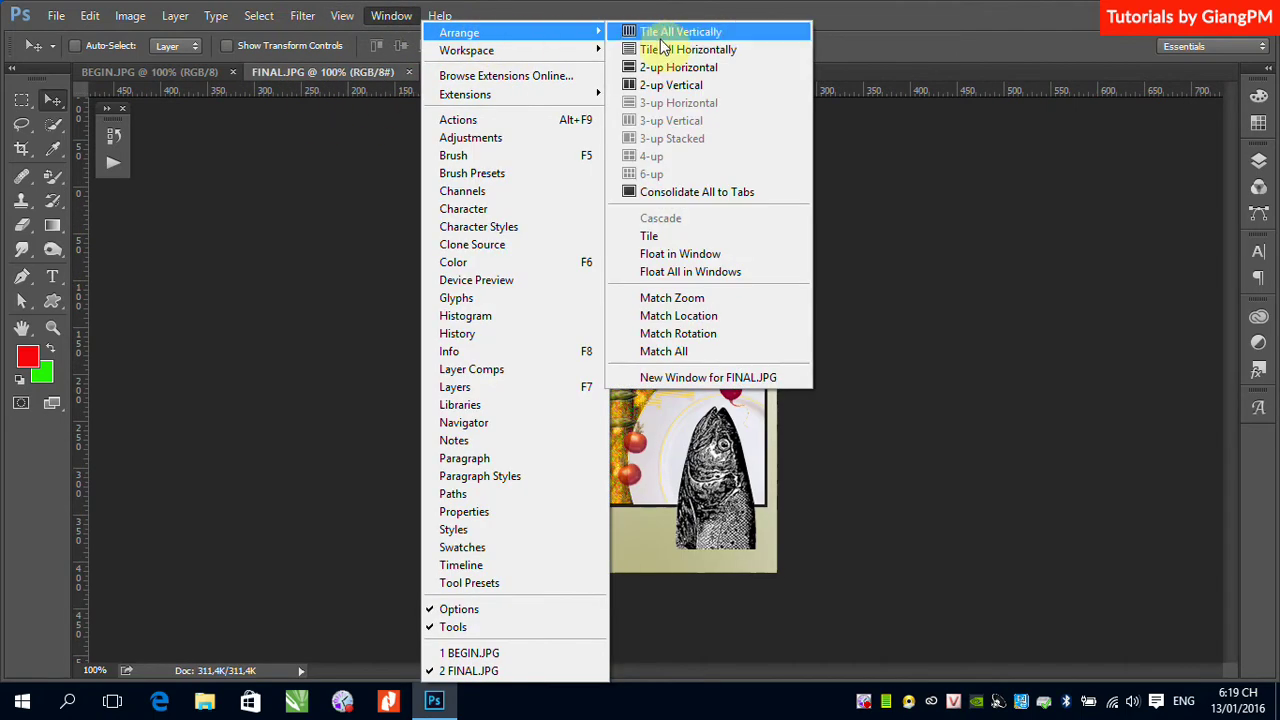
Step: Tile FINAL.JPG and BEGIN.JPG side by side with 2-up Vertical
click(676, 85)
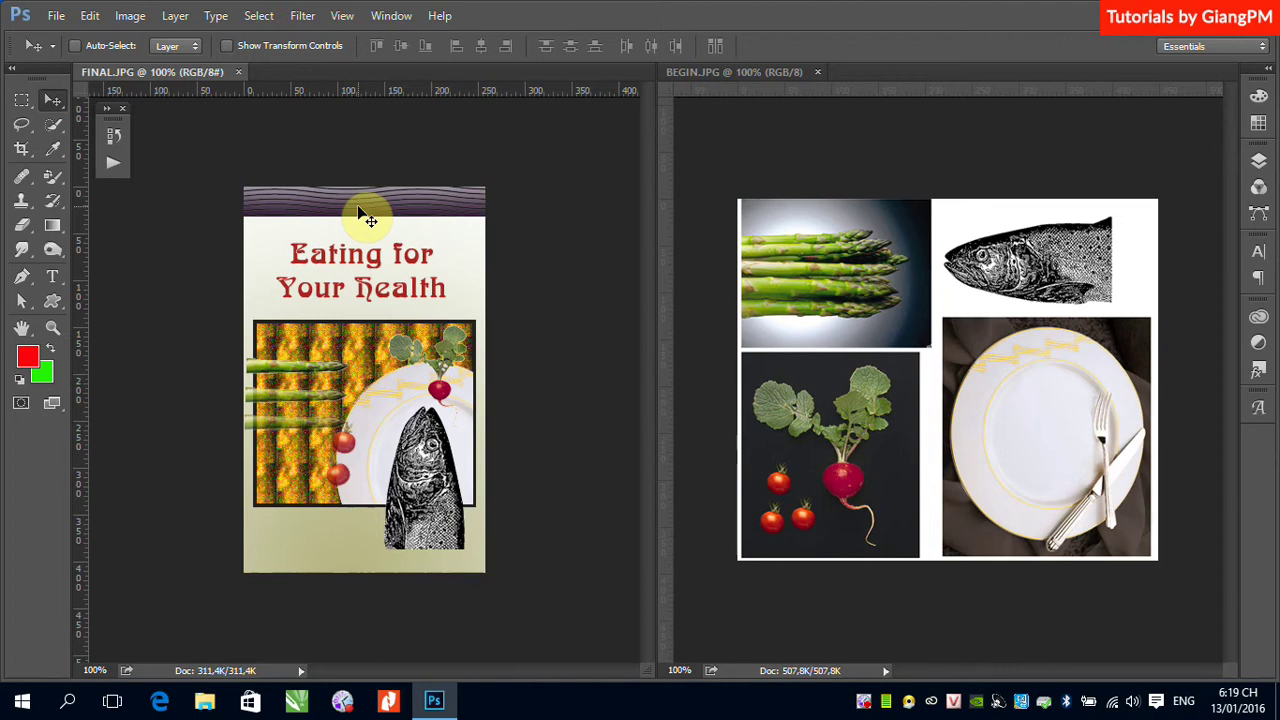
Step: Duplicate the poster as FINAL copy and fill it with white after resetting default colours
click(127, 18)
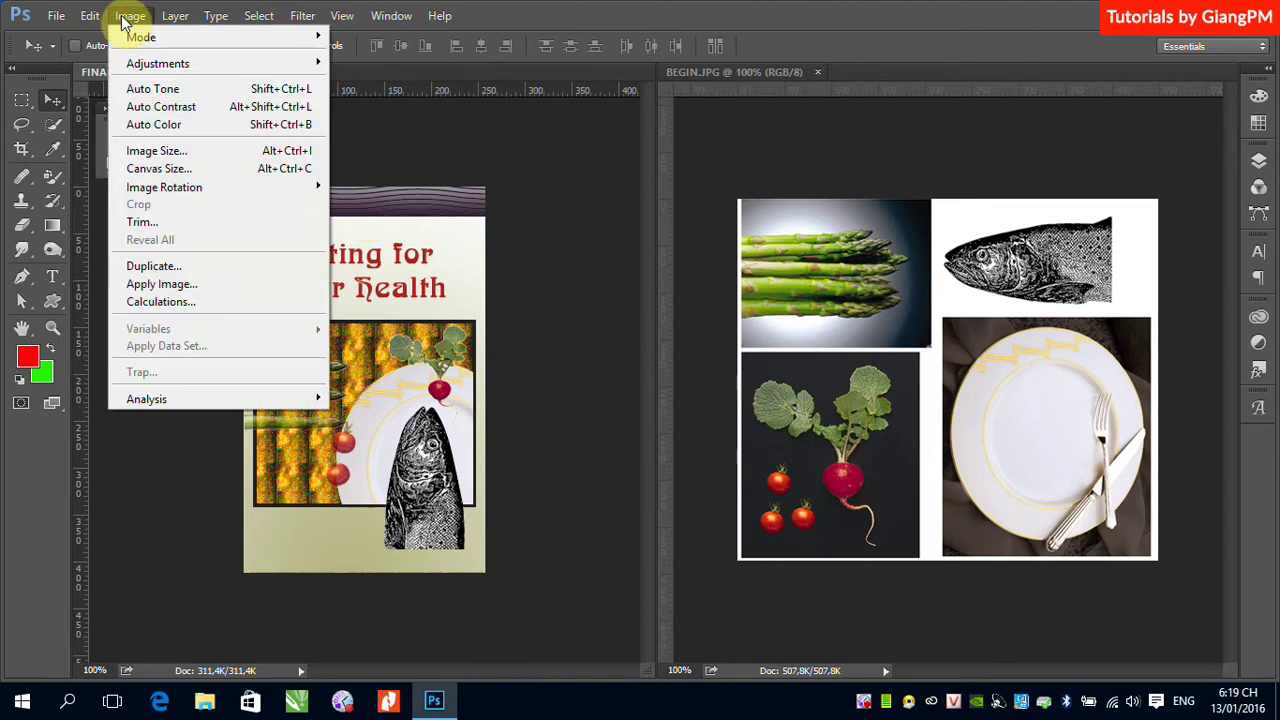
click(182, 267)
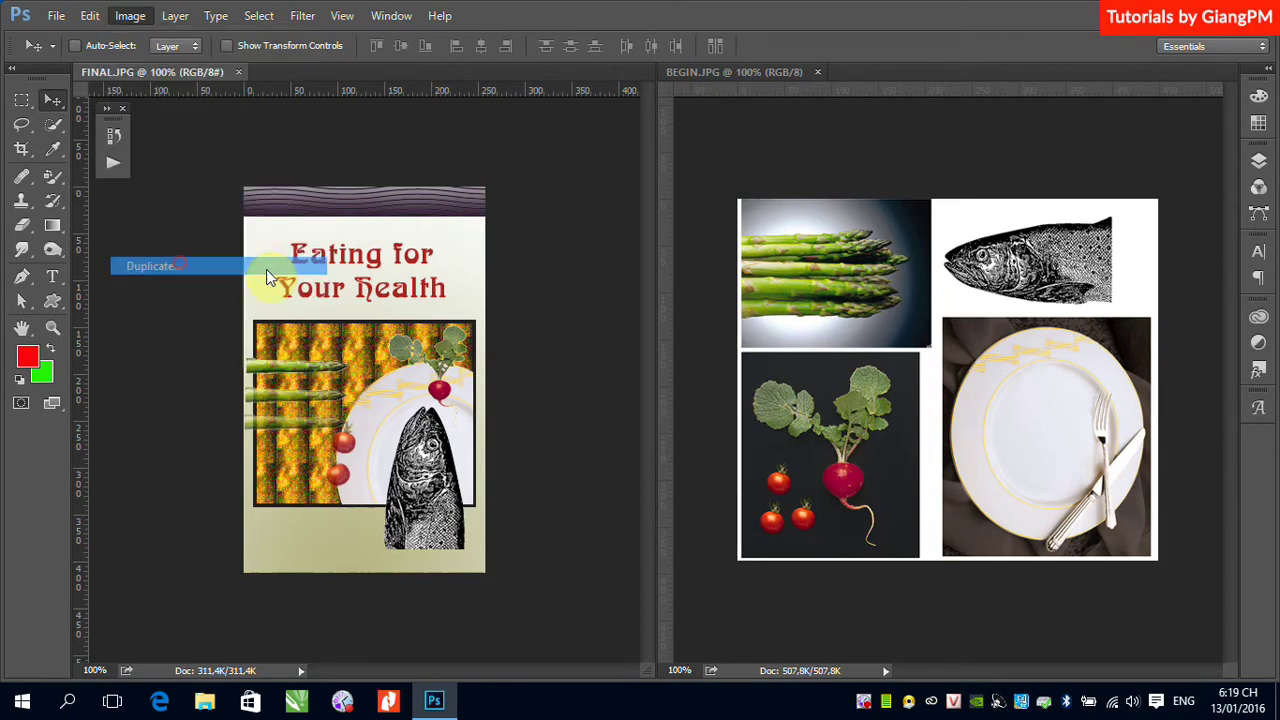
click(790, 234)
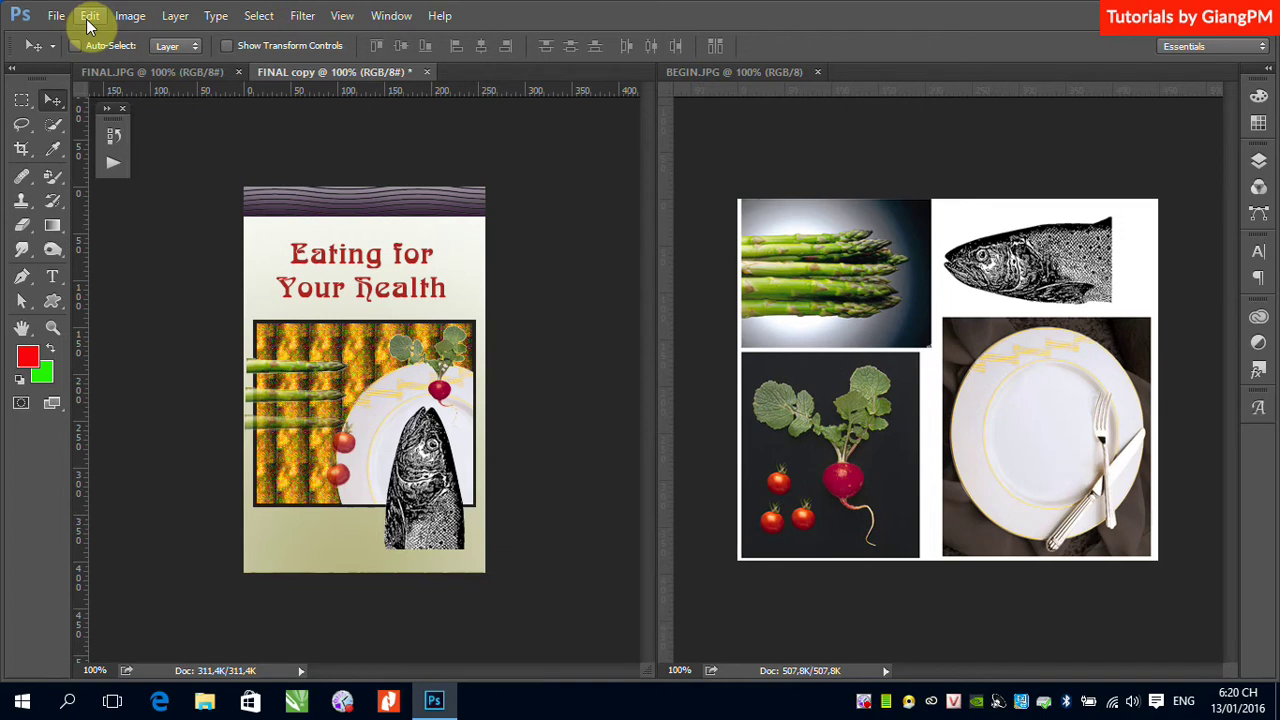
key(d)
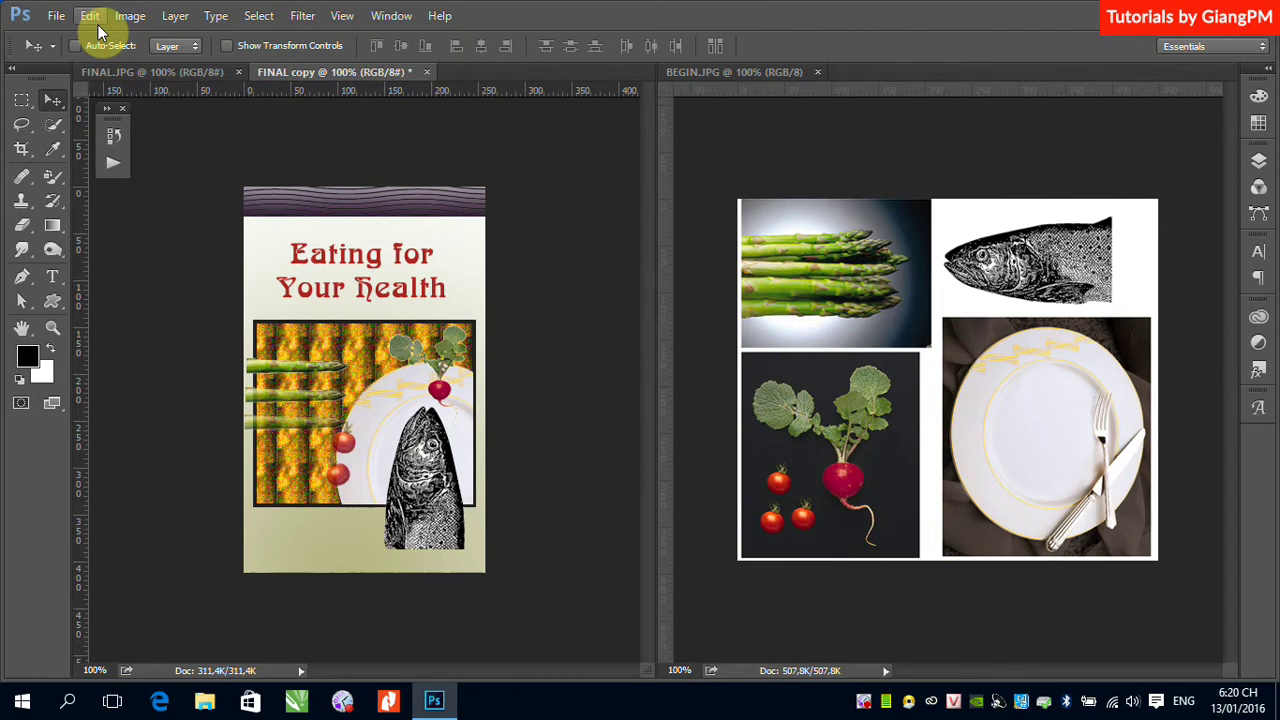
key(ctrl+BackSpace)
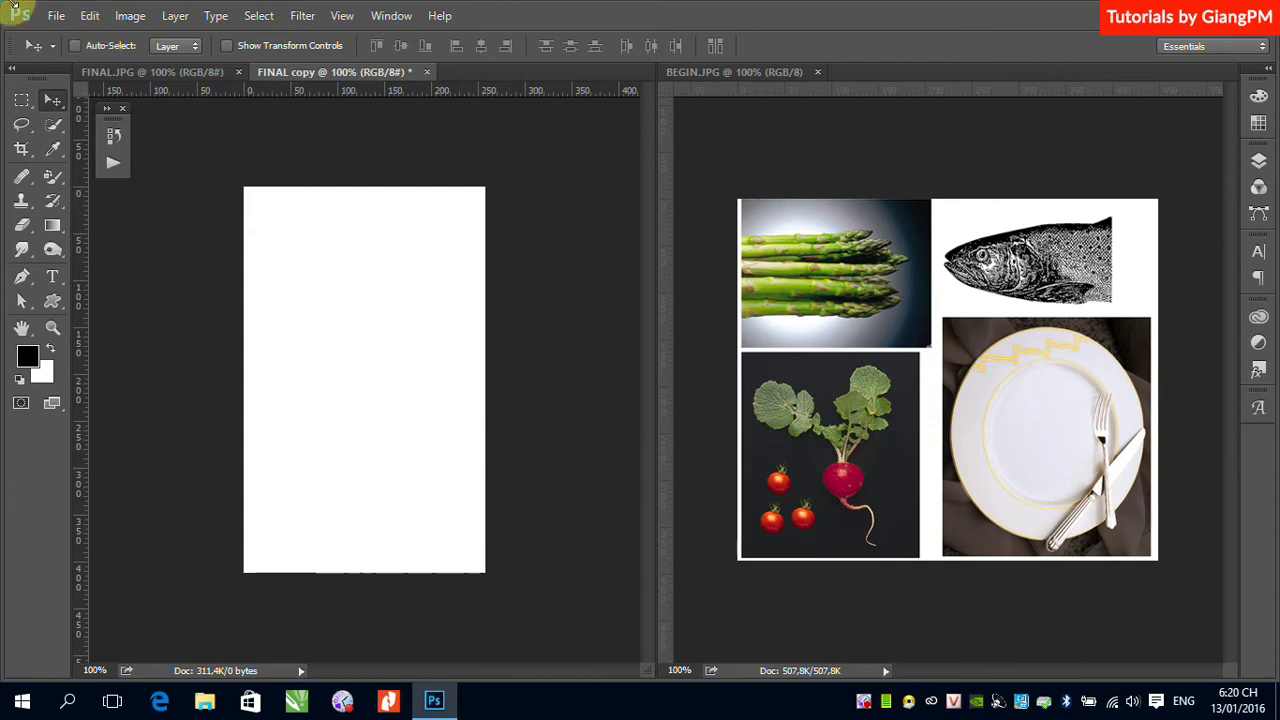
click(171, 73)
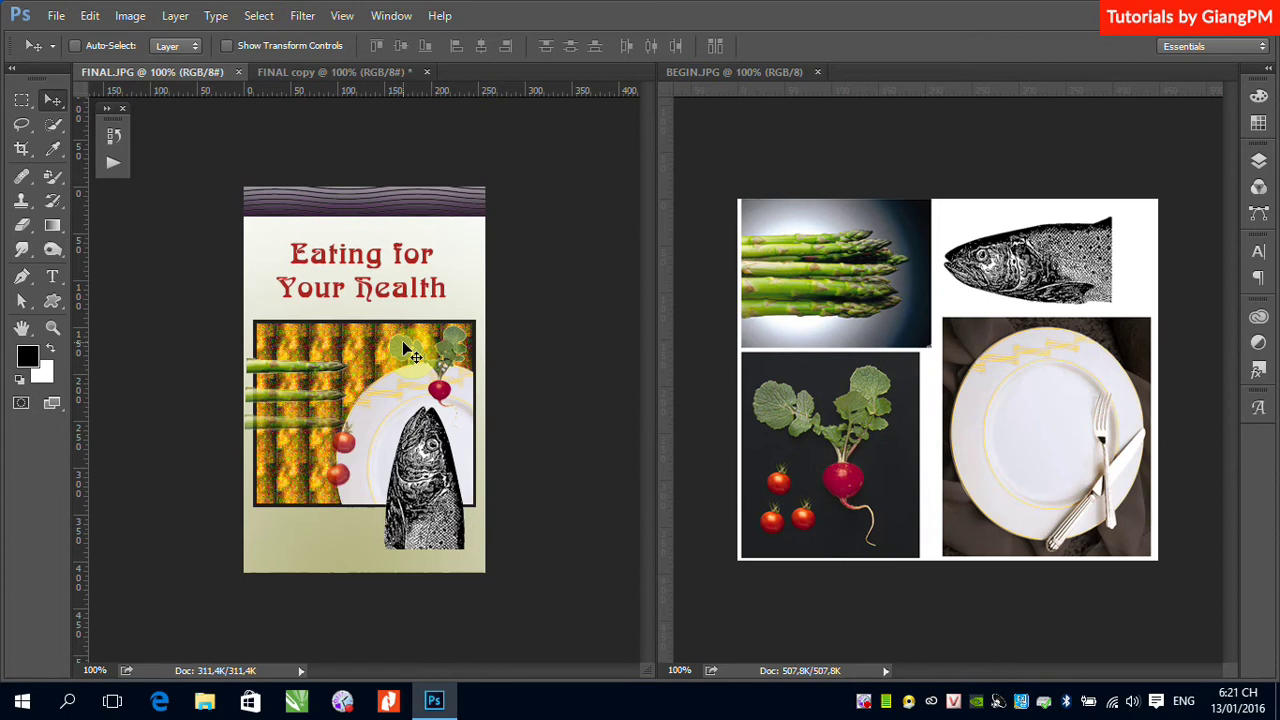
Step: Marquee-select the food pattern box on FINAL.JPG and drag that selection onto FINAL copy
click(21, 100)
mouse_move(241, 312)
mouse_down()
mouse_move(443, 497)
mouse_move(471, 503)
mouse_up()
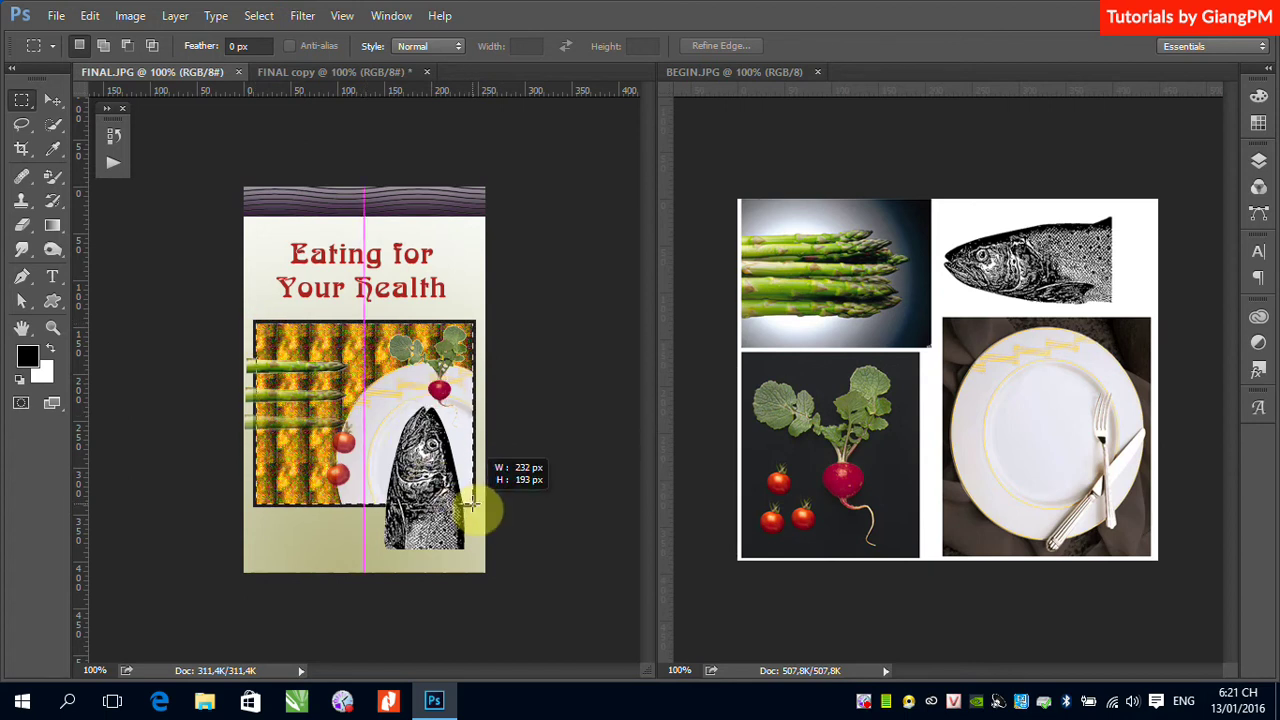
drag(471, 503, 471, 503)
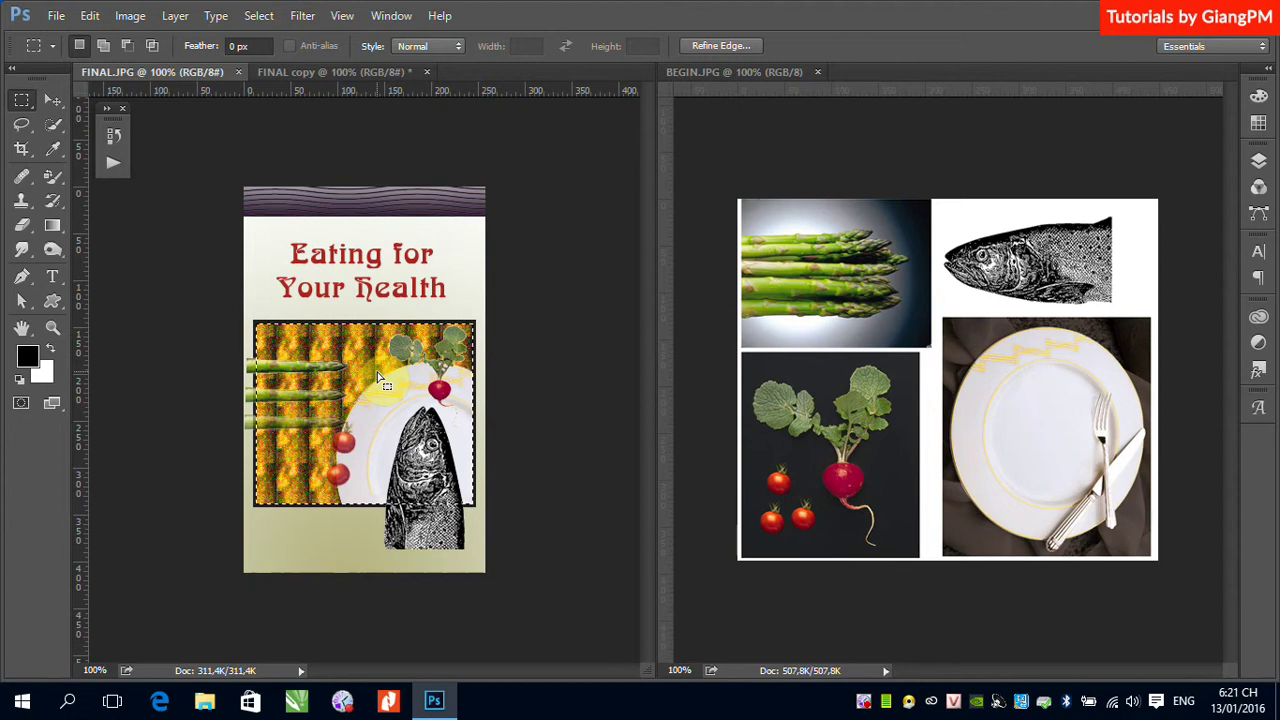
drag(326, 74, 849, 74)
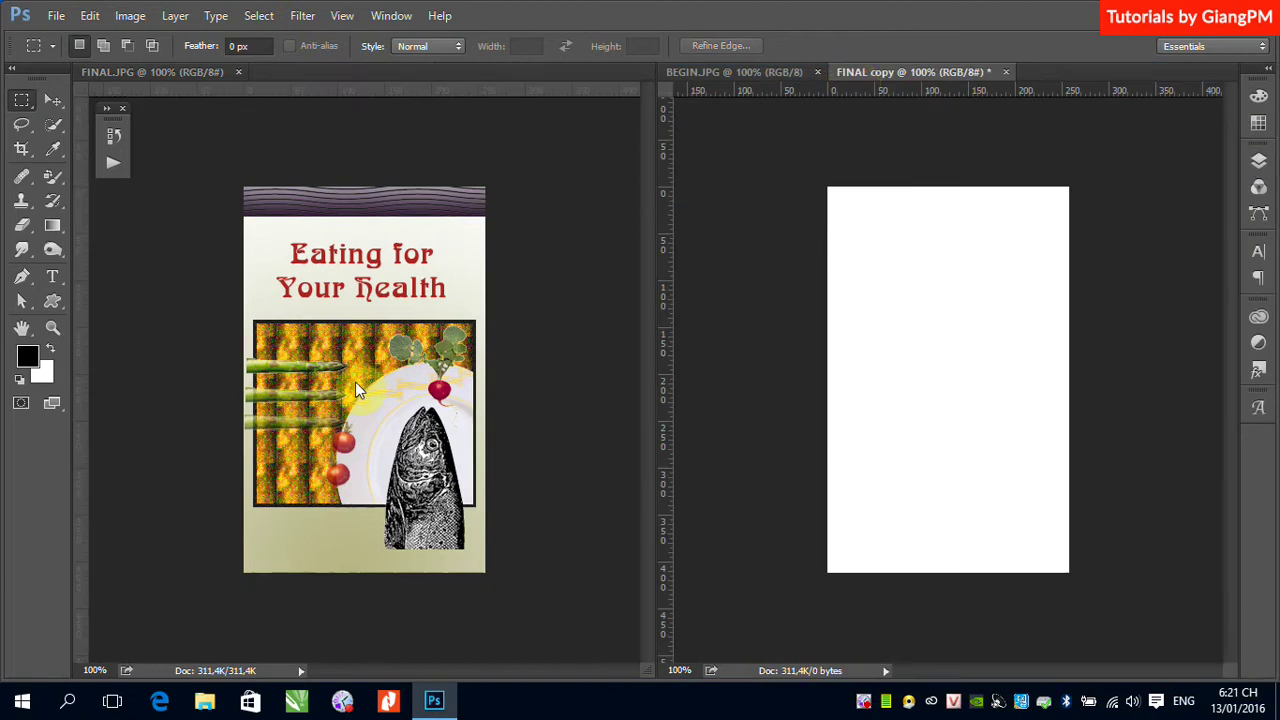
click(348, 207)
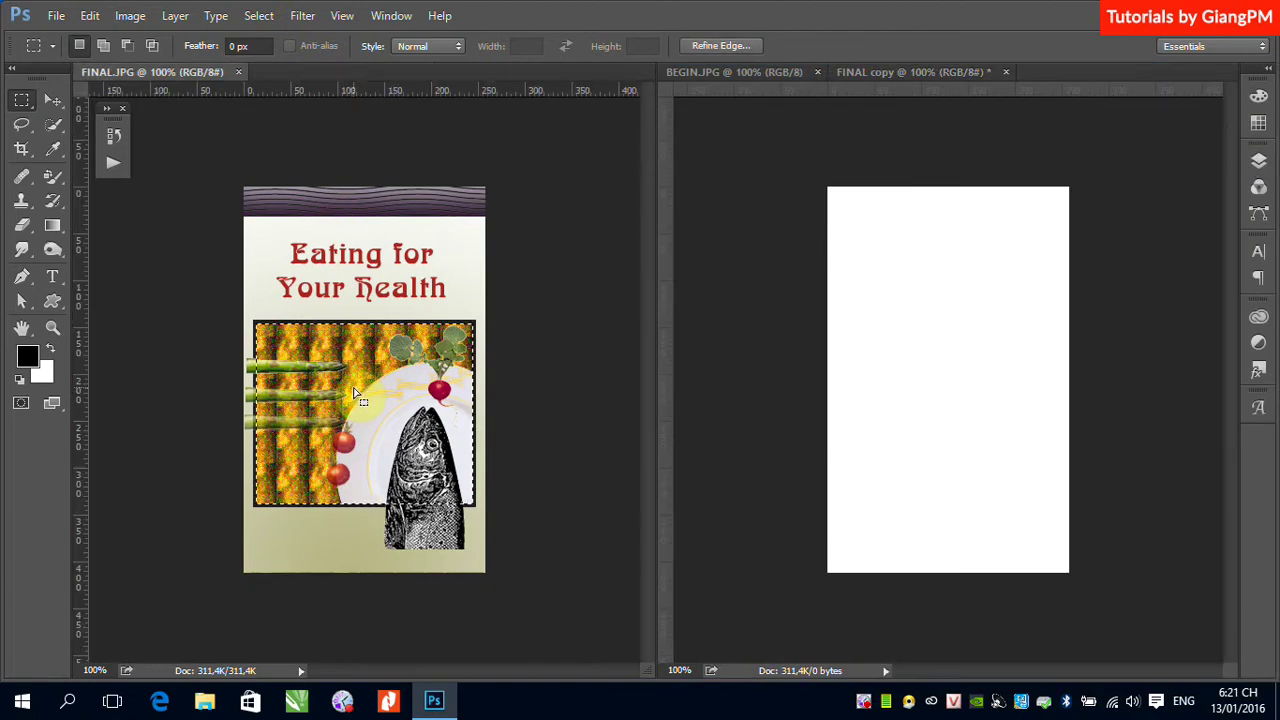
mouse_move(354, 393)
mouse_down()
mouse_move(971, 370)
mouse_move(941, 397)
mouse_up()
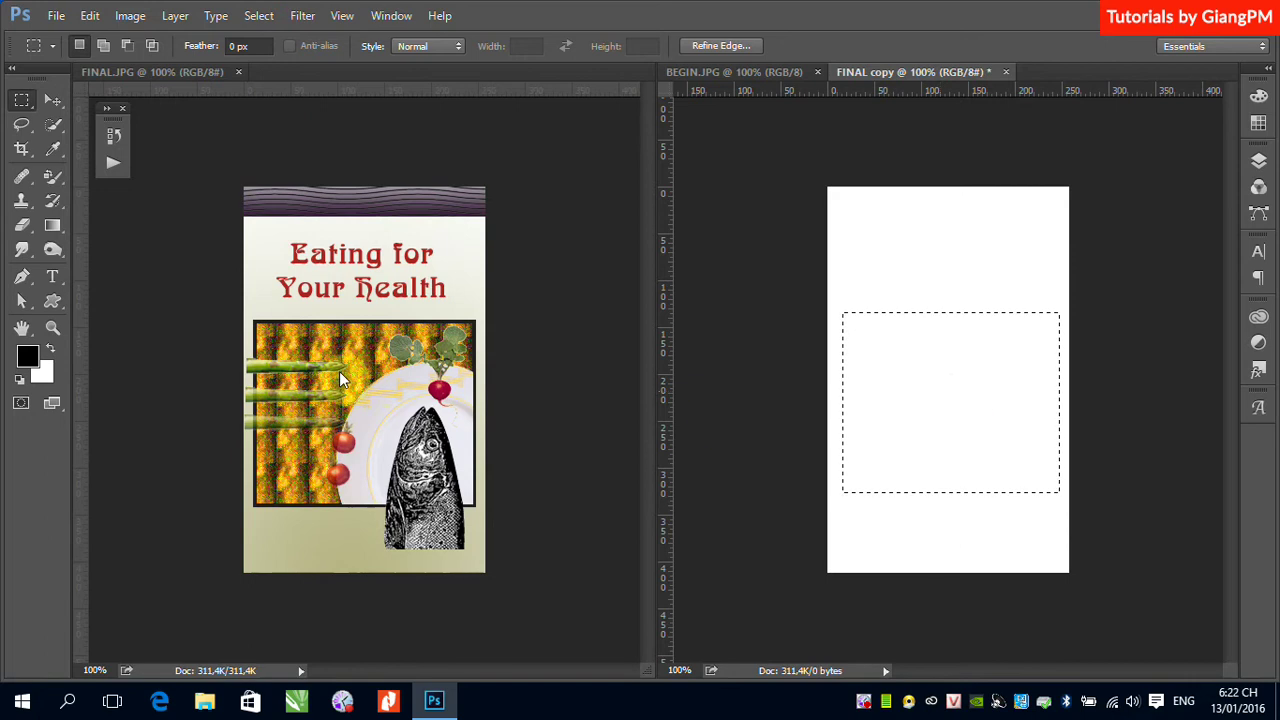
drag(890, 390, 893, 400)
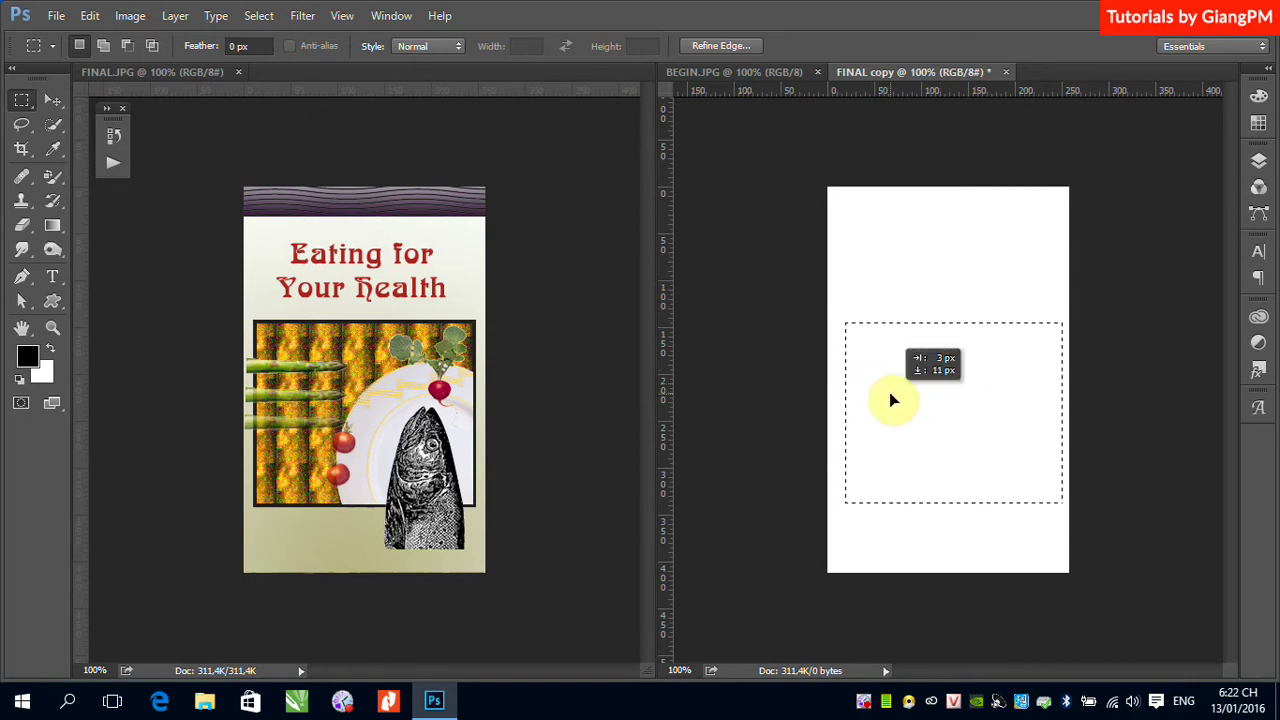
click(290, 362)
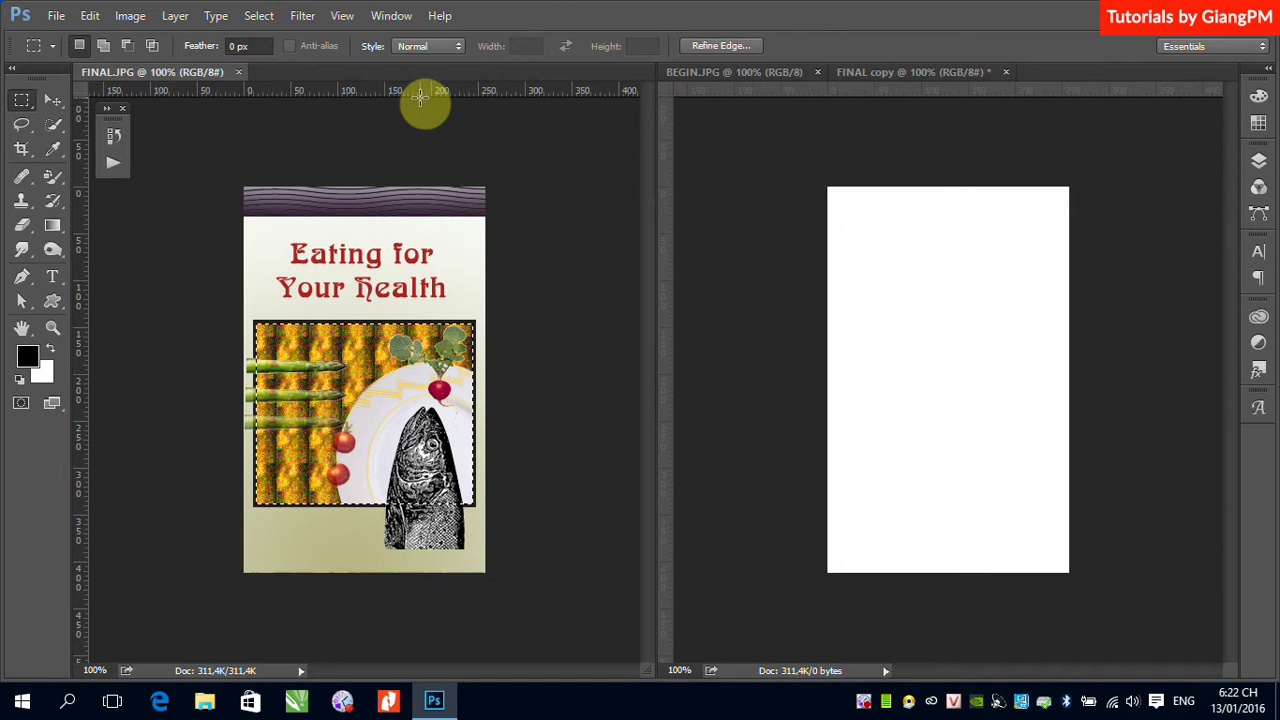
Step: Set the marquee to Fixed Size 960 × 150 px, checking the Info panel, then show Layers
key(F8)
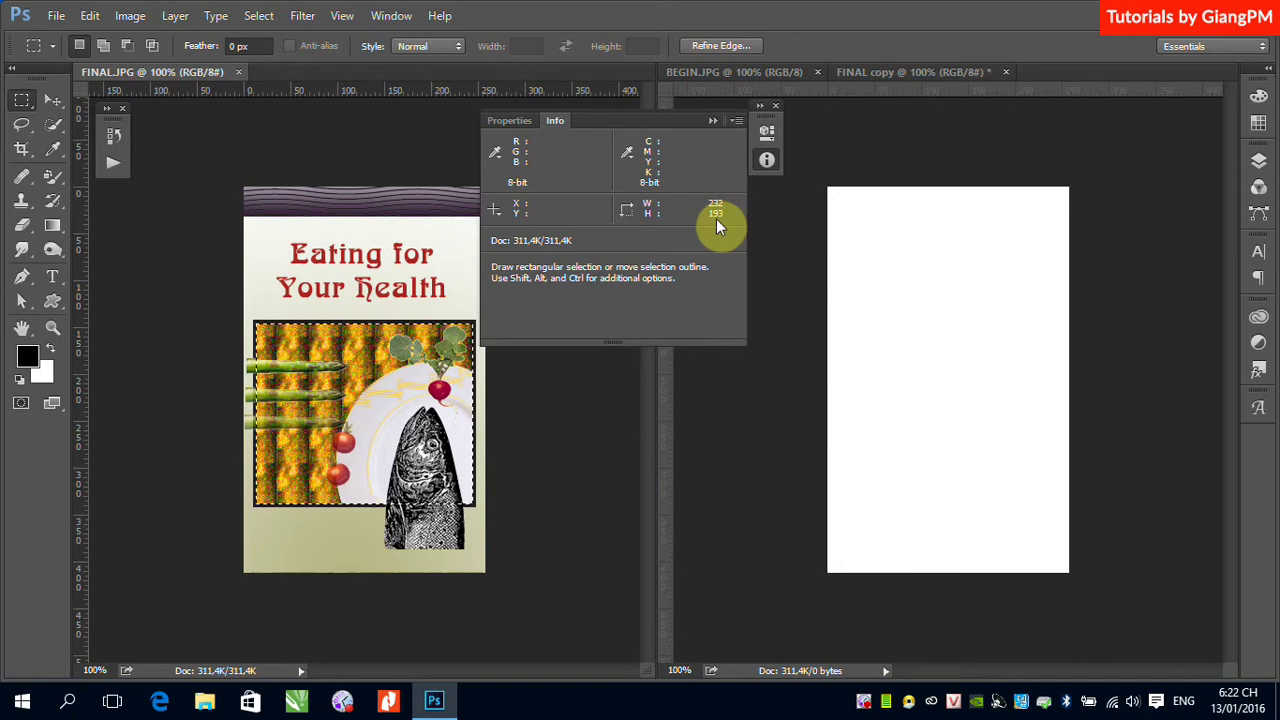
click(1031, 279)
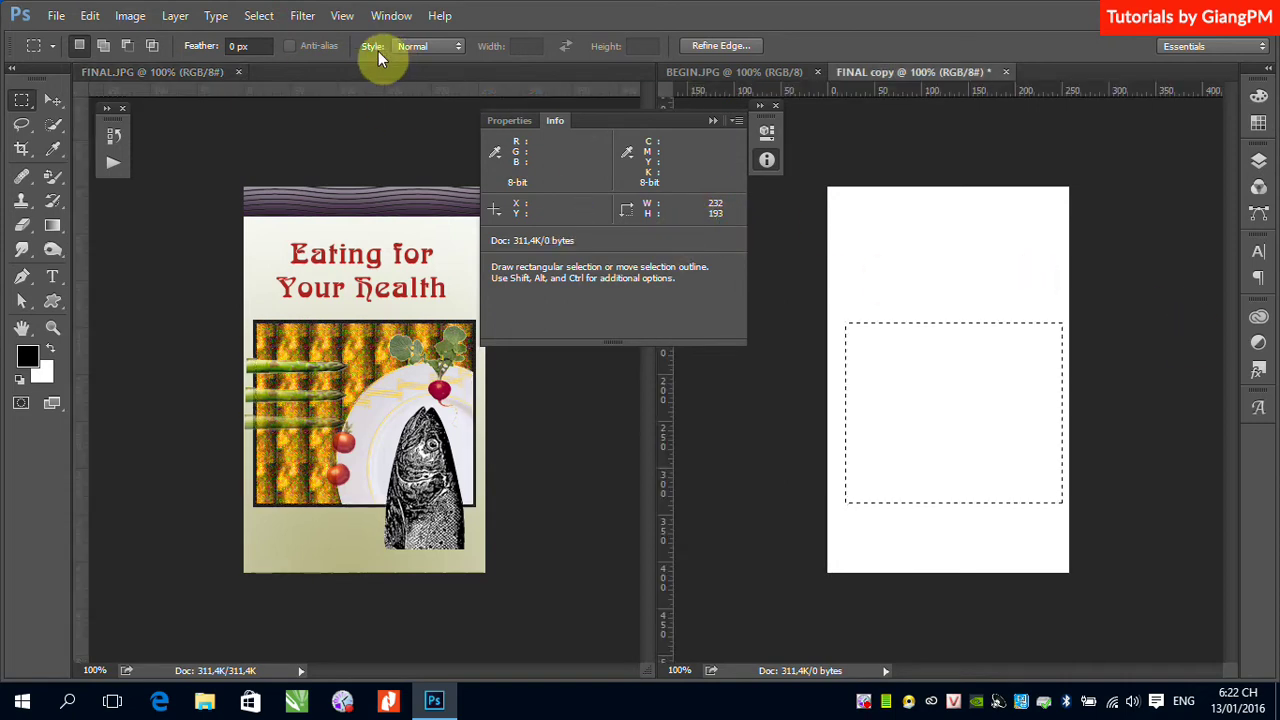
click(455, 47)
click(436, 87)
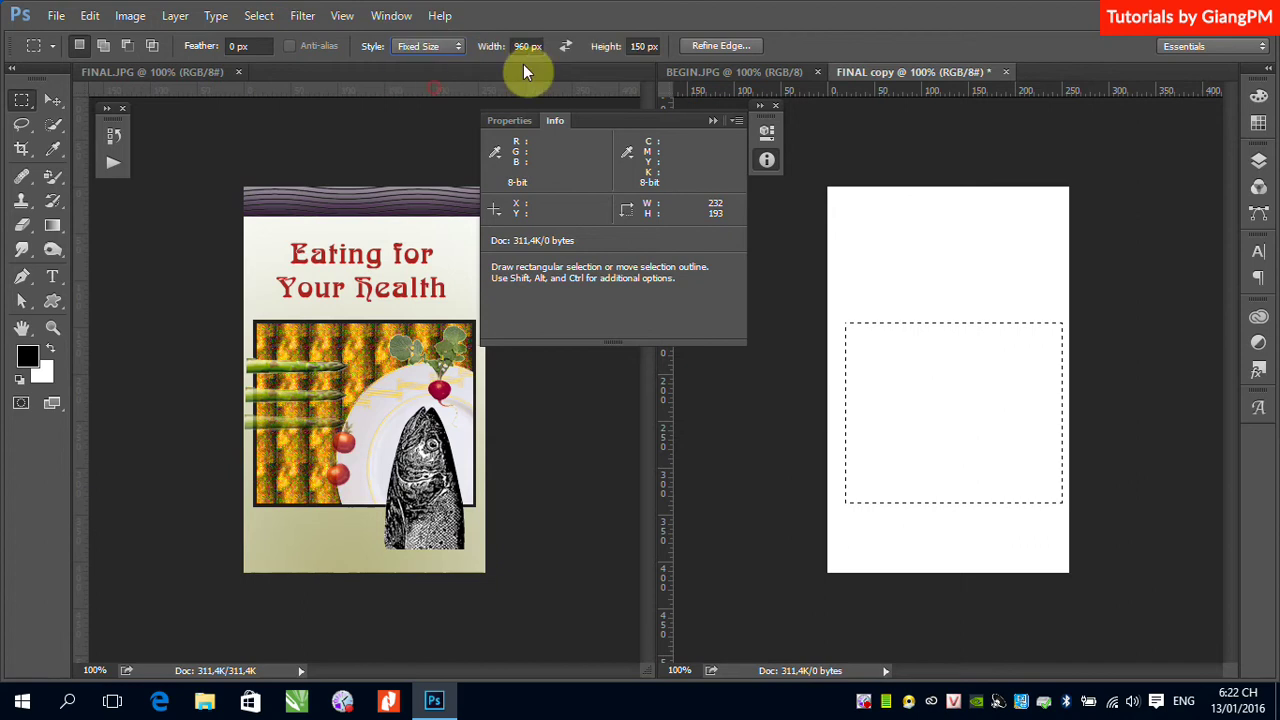
click(525, 47)
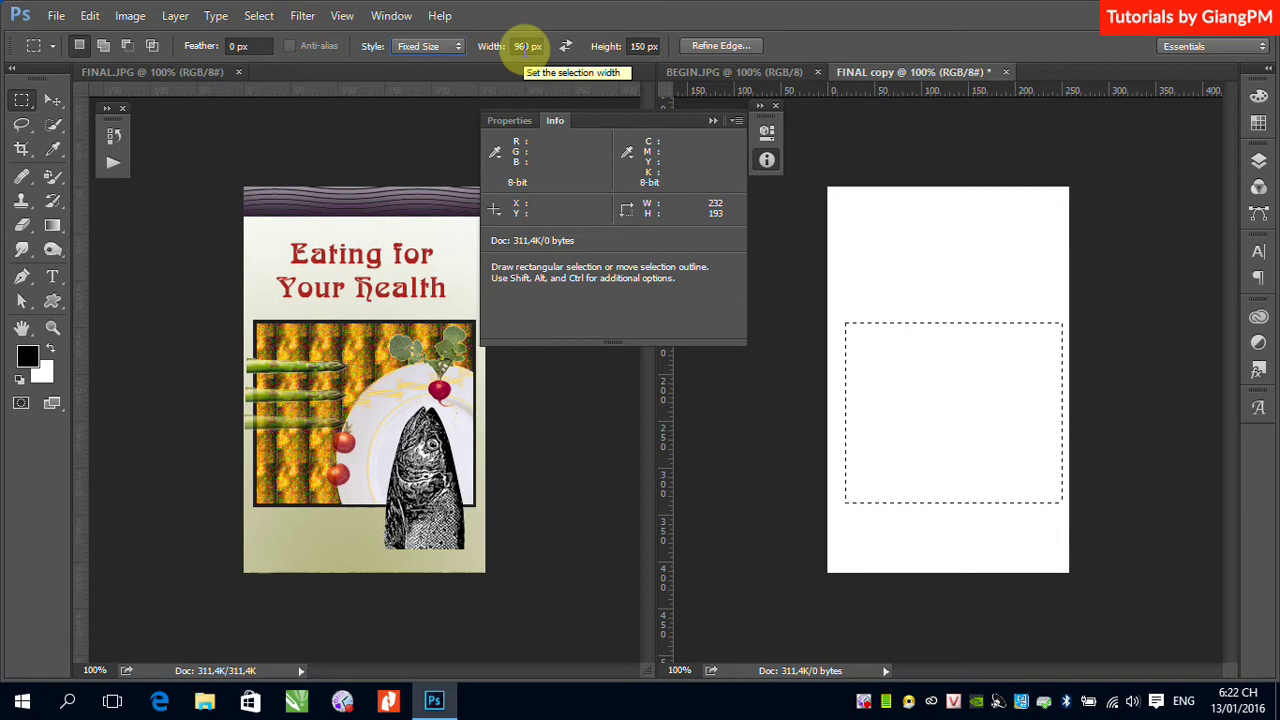
text(0)
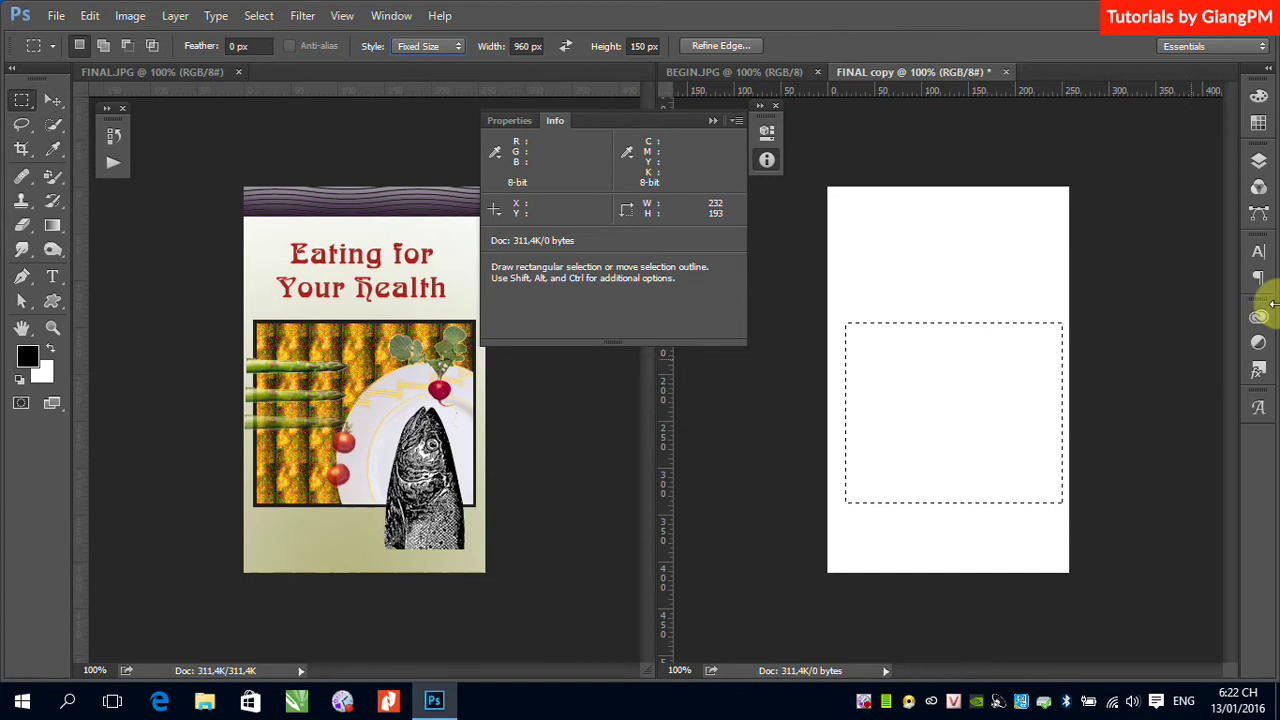
click(713, 123)
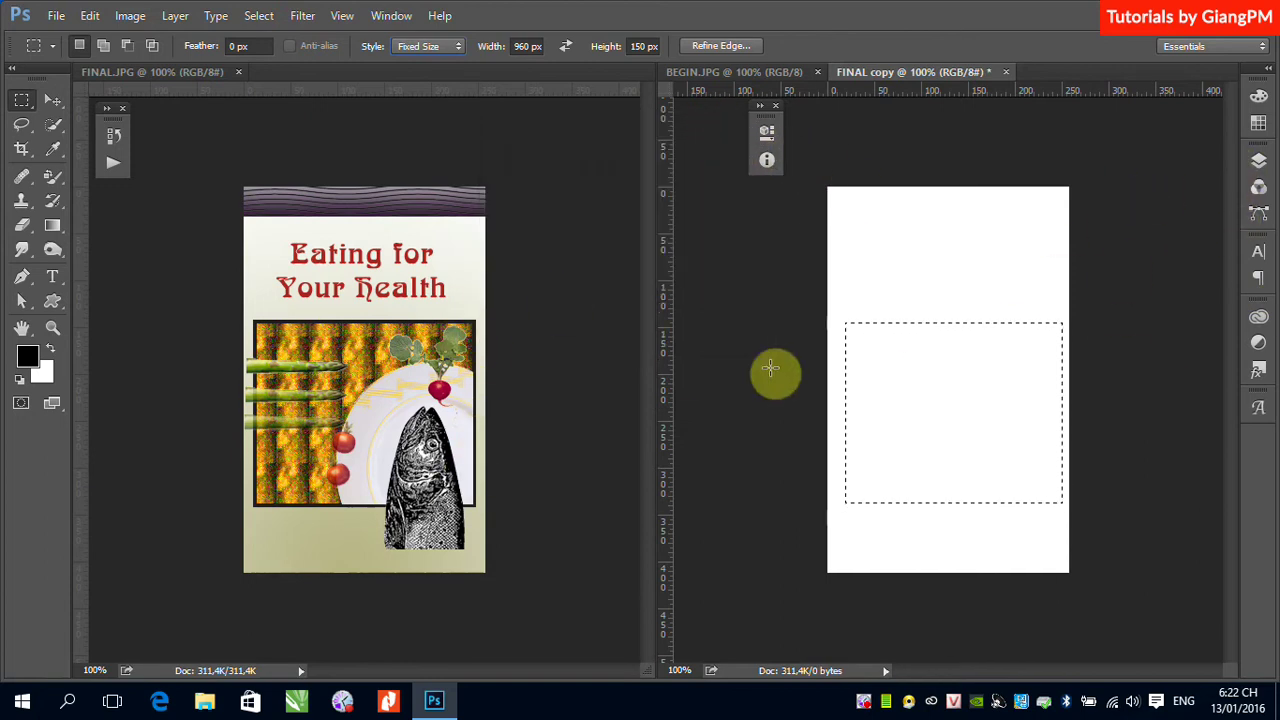
click(1257, 161)
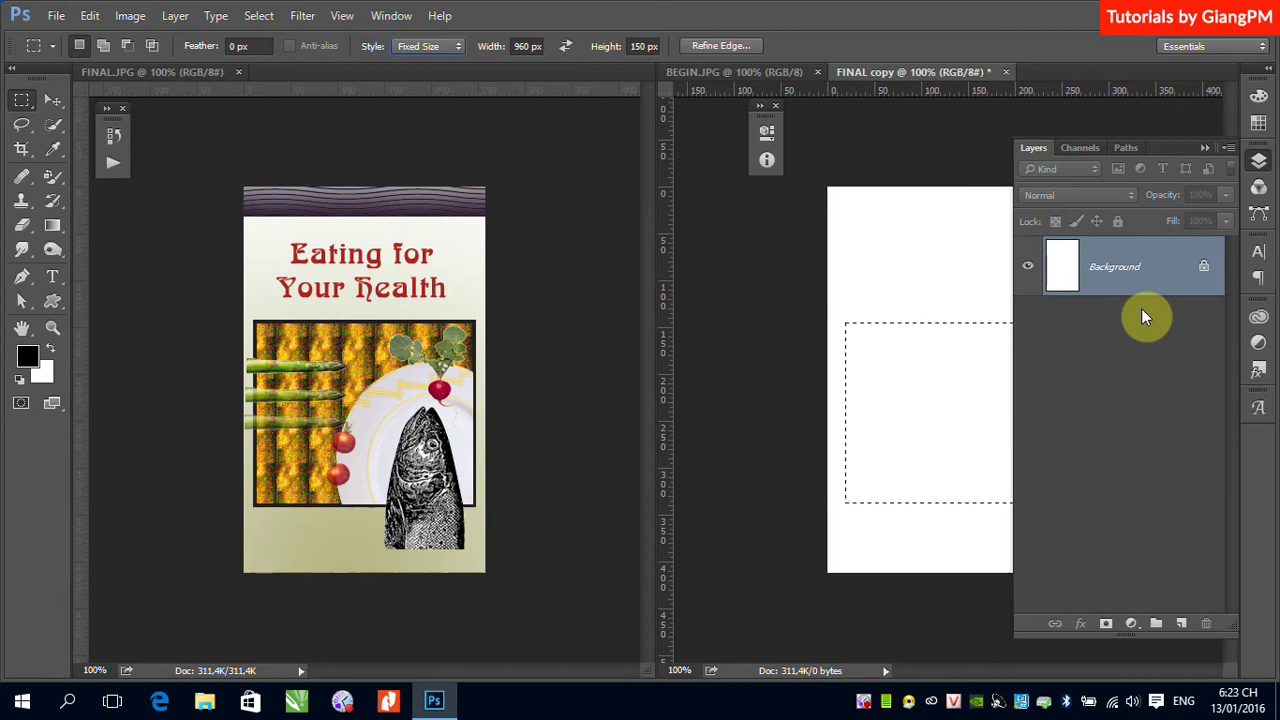
Step: Create an empty Layer 1 above the Background in FINAL copy
click(1205, 148)
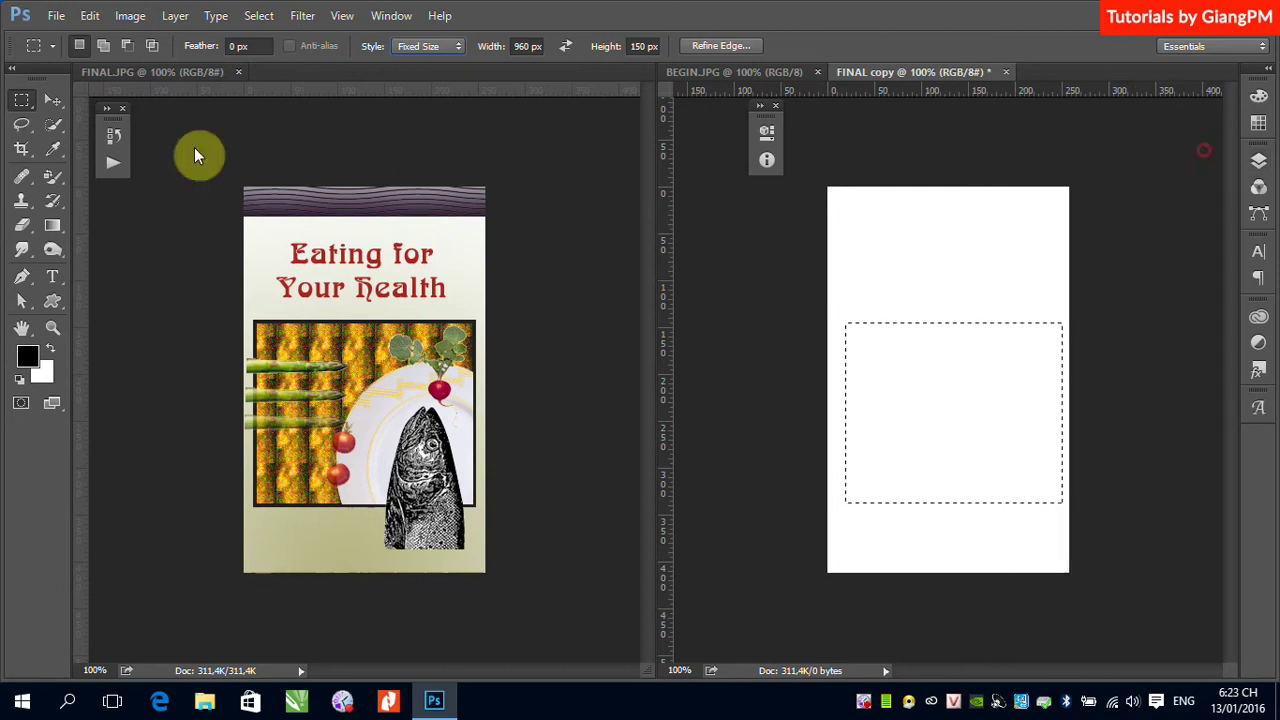
click(22, 110)
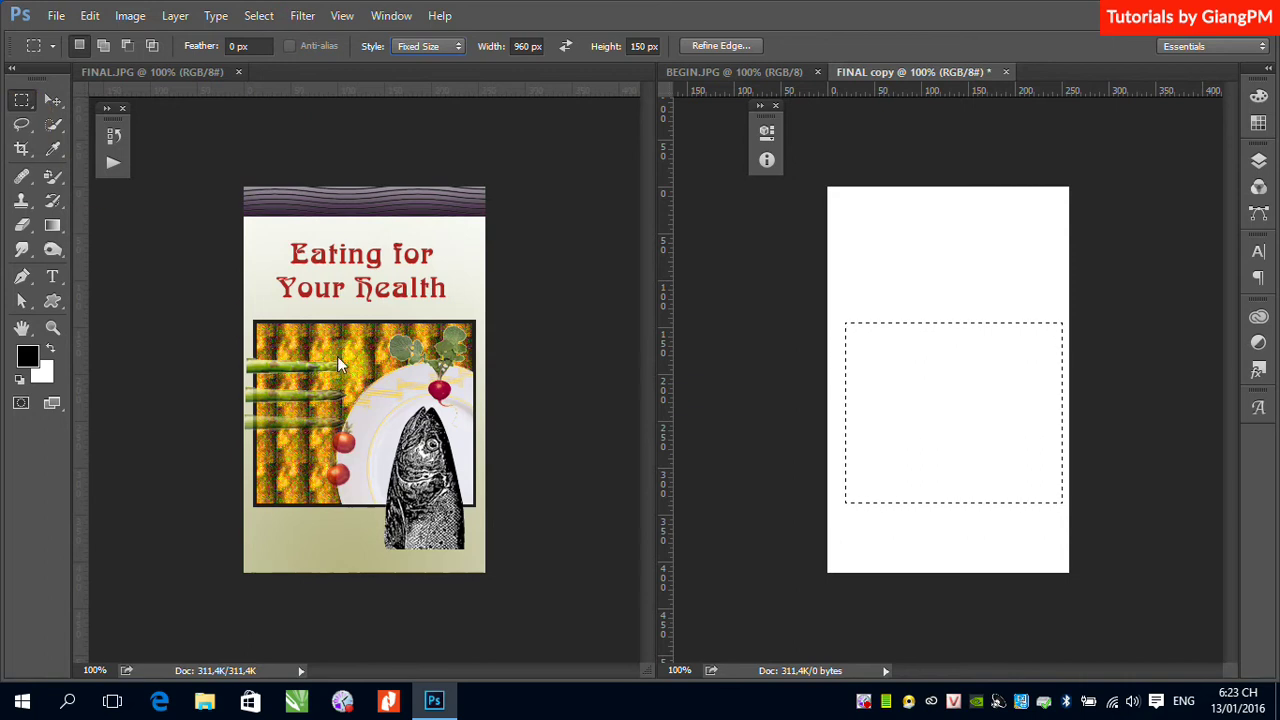
click(361, 374)
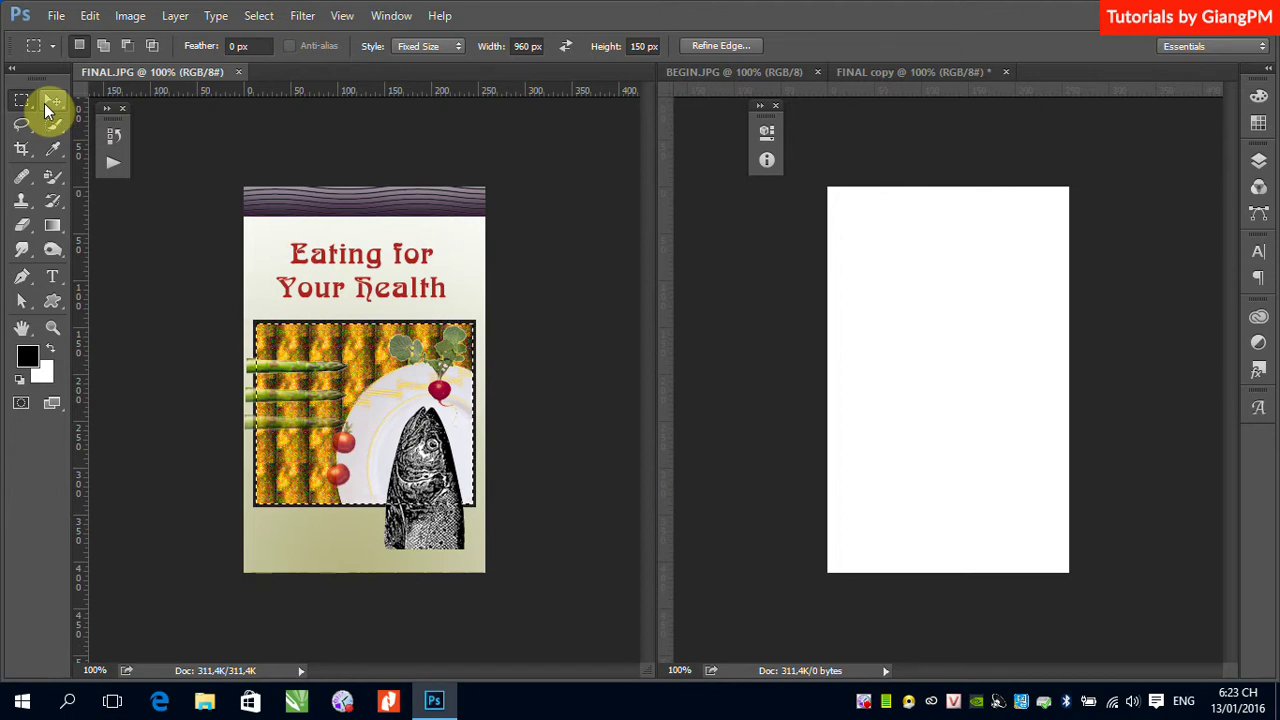
click(904, 220)
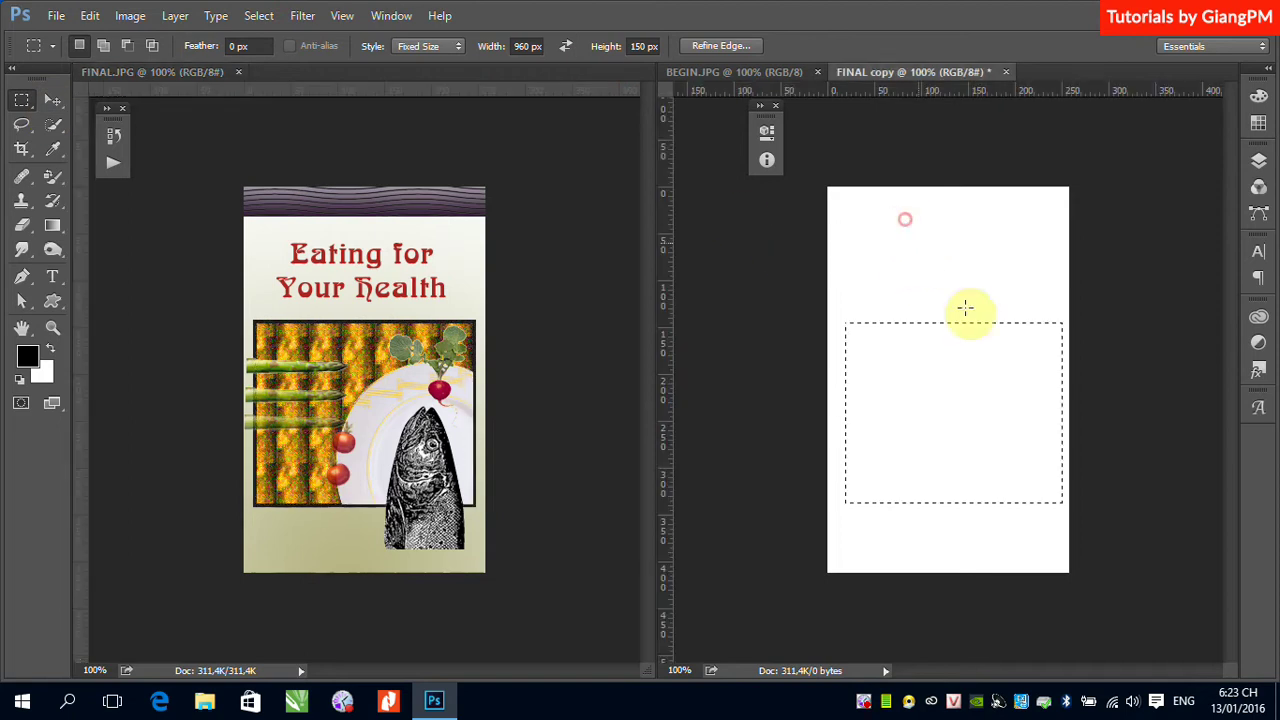
click(1254, 164)
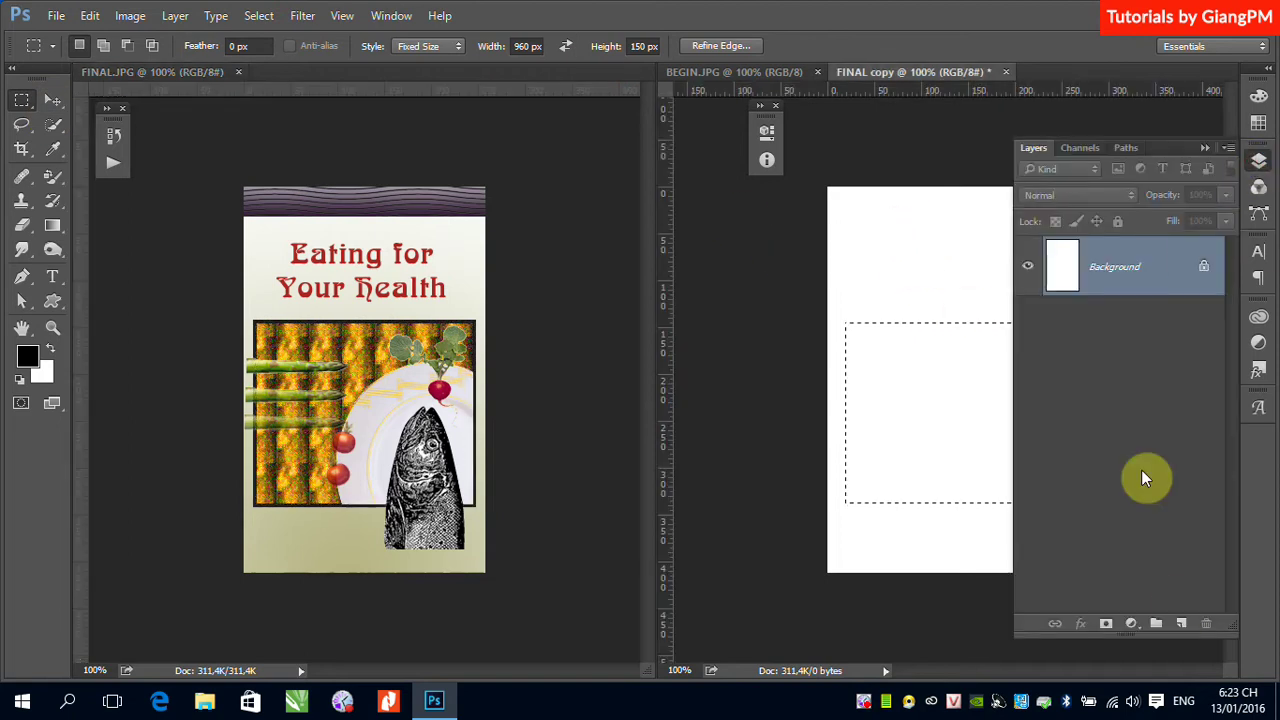
click(1183, 625)
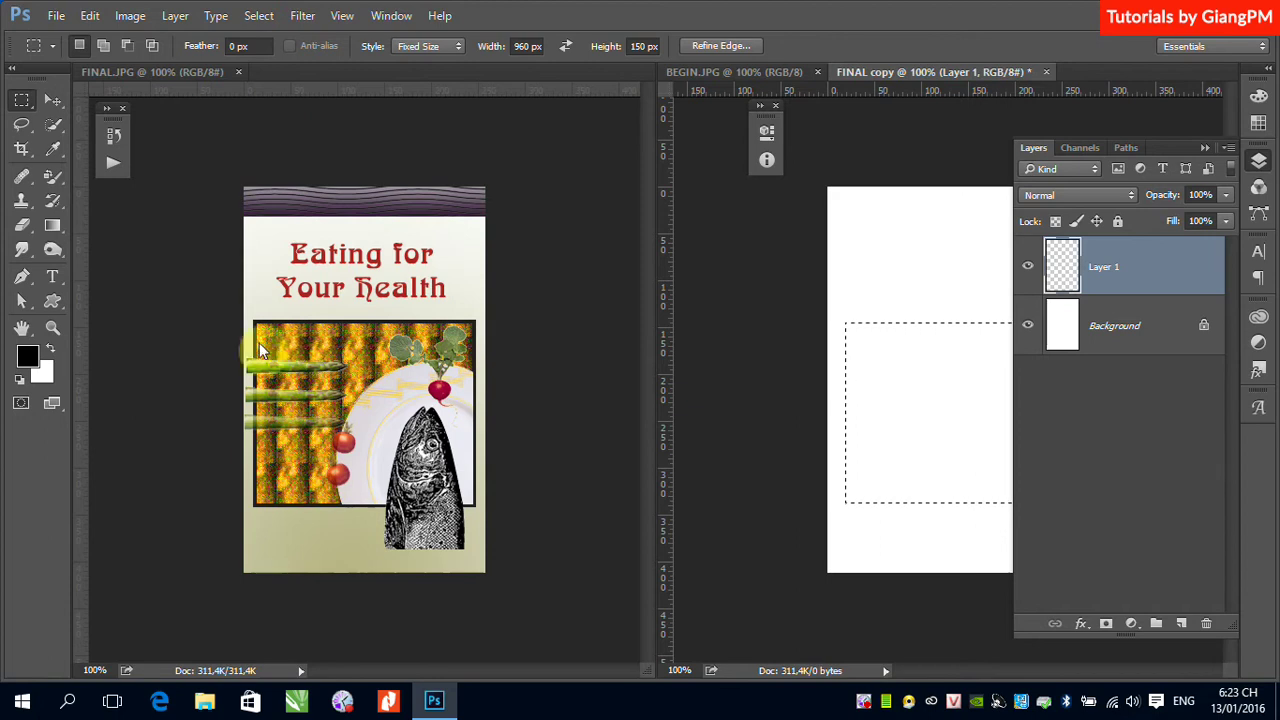
click(236, 305)
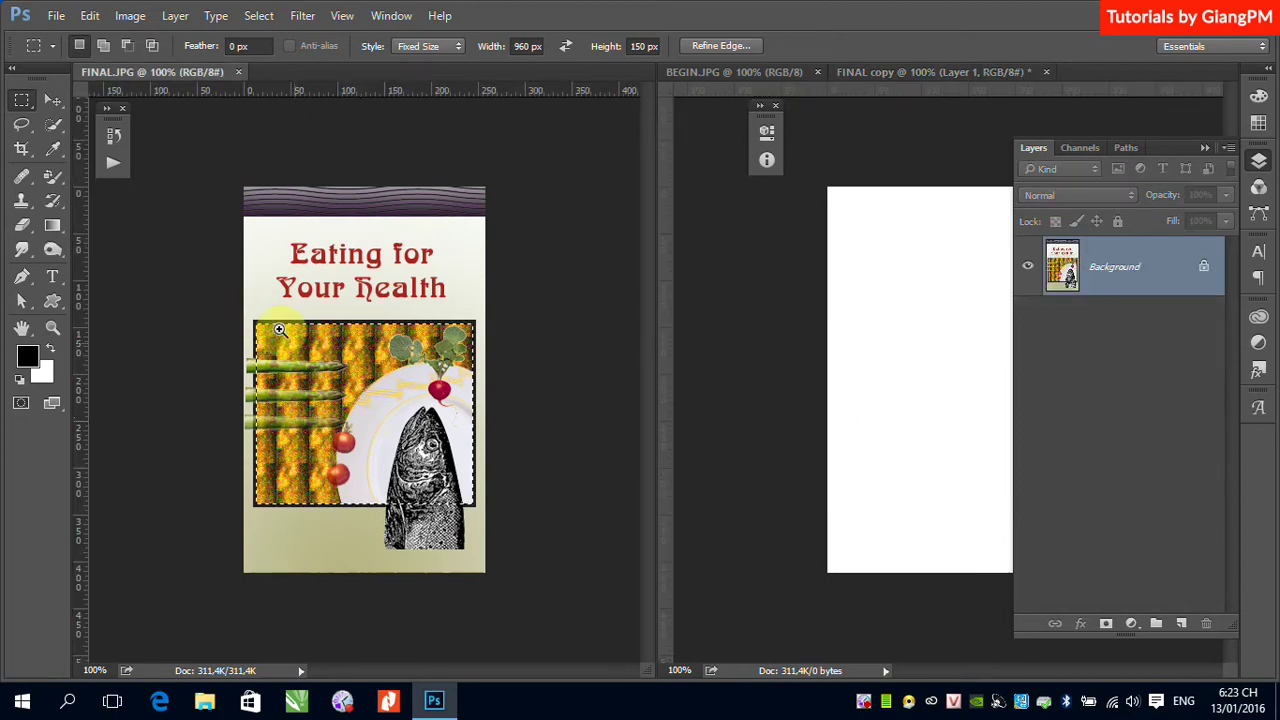
Step: Zoom into the reference texture and select a 36 × 30 px tile using Normal marquee style
drag(229, 290, 438, 414)
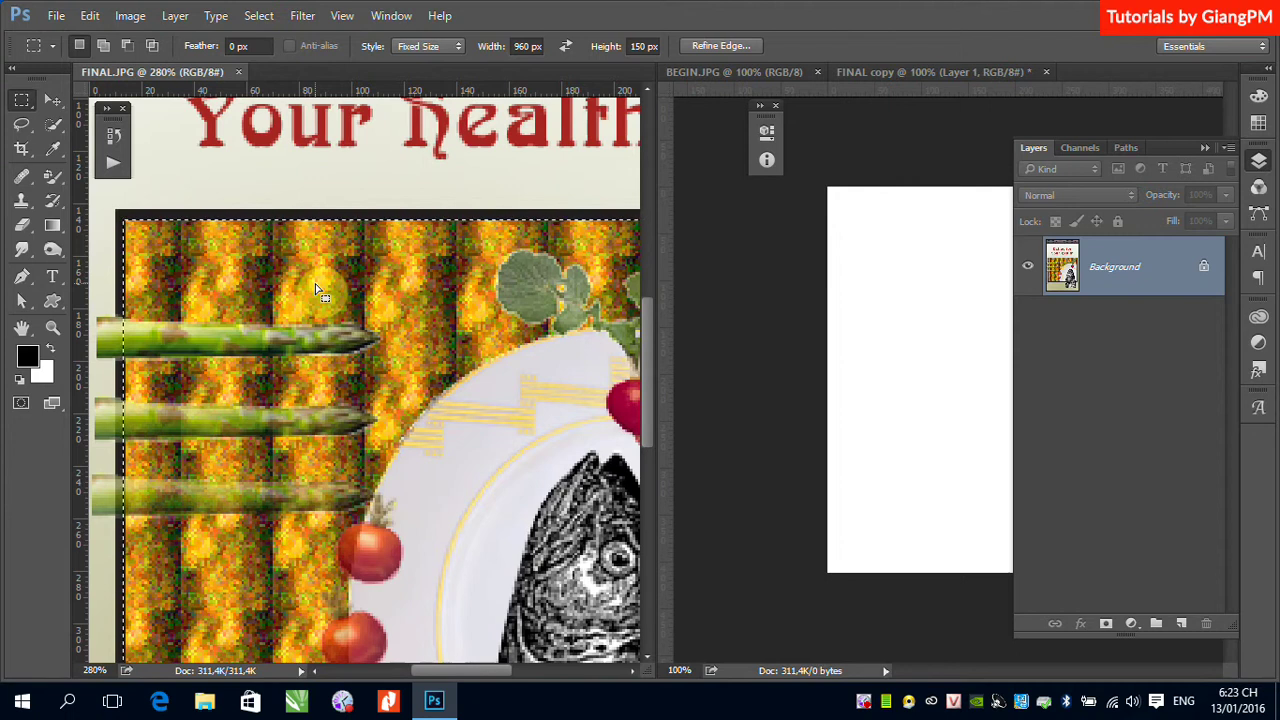
drag(362, 429, 371, 214)
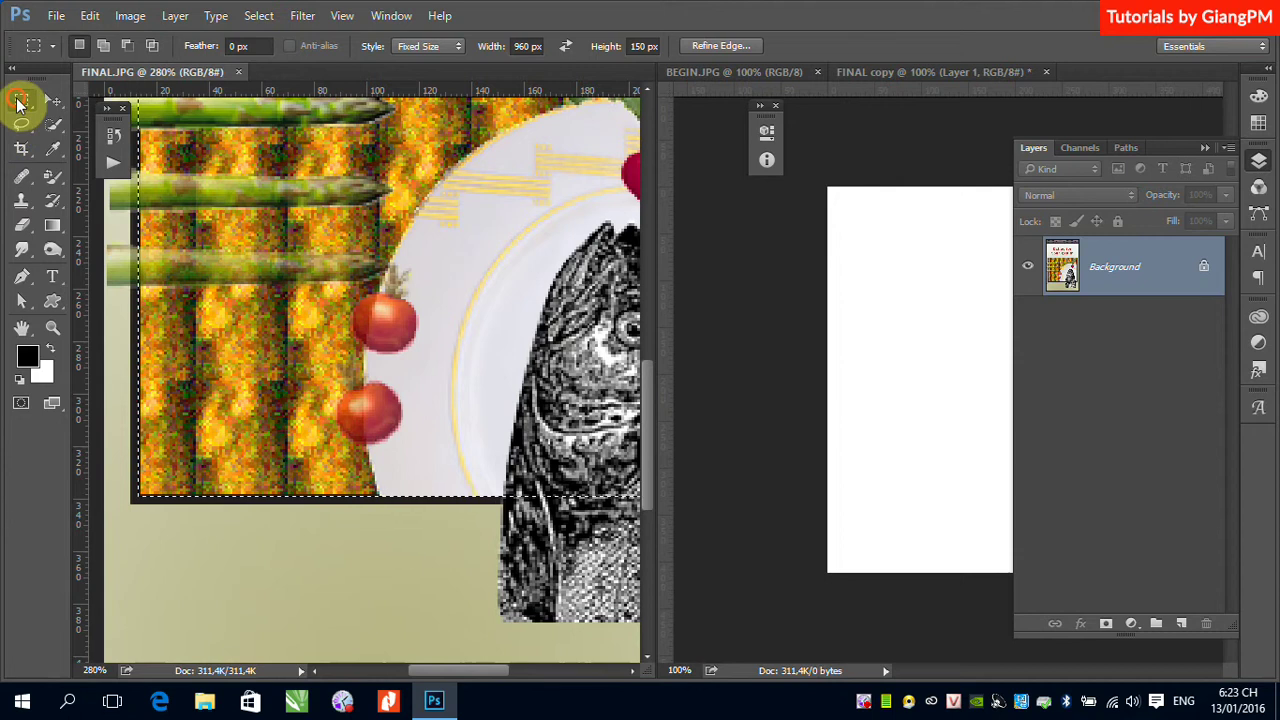
click(200, 342)
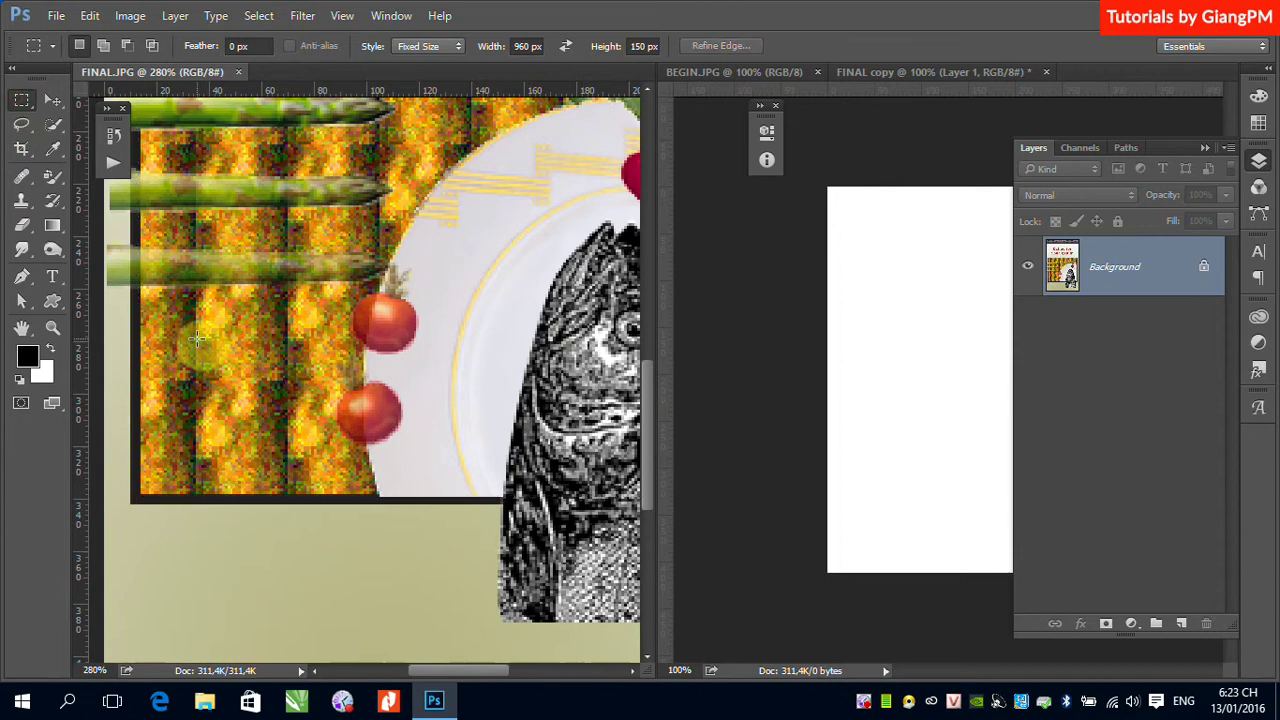
drag(198, 340, 180, 310)
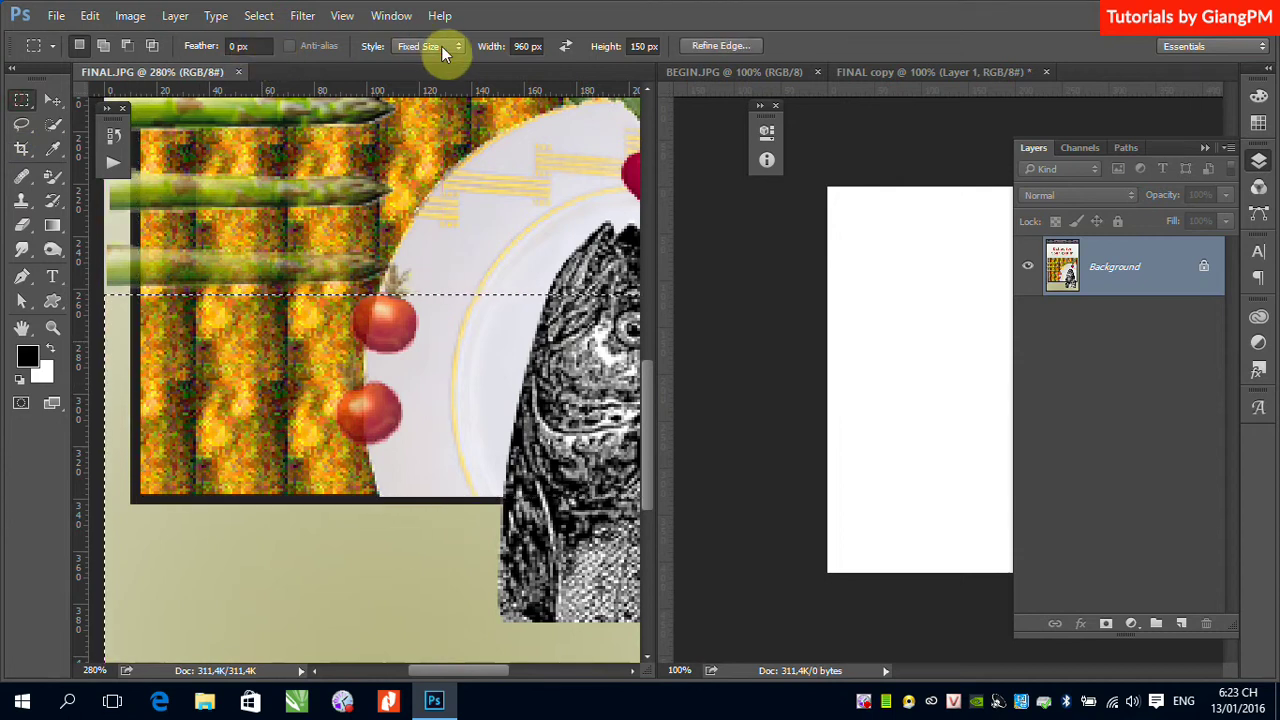
click(441, 46)
click(420, 56)
click(209, 306)
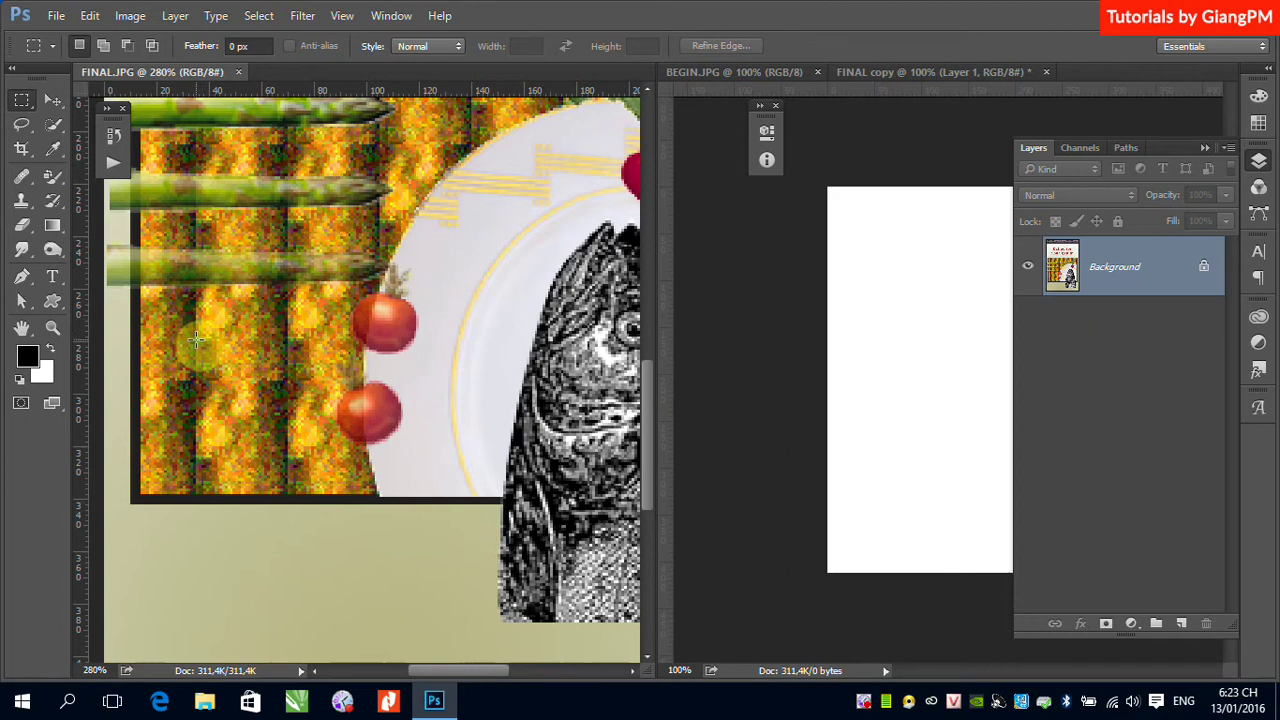
drag(196, 340, 285, 414)
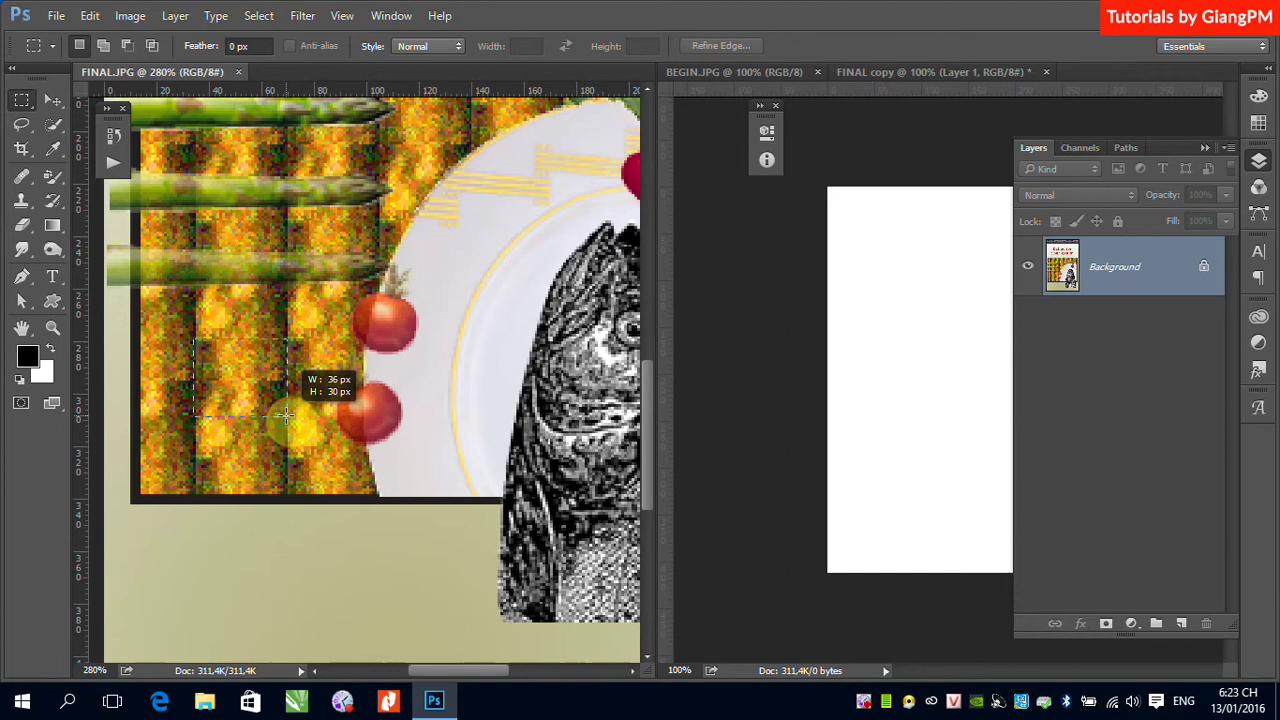
drag(286, 416, 286, 416)
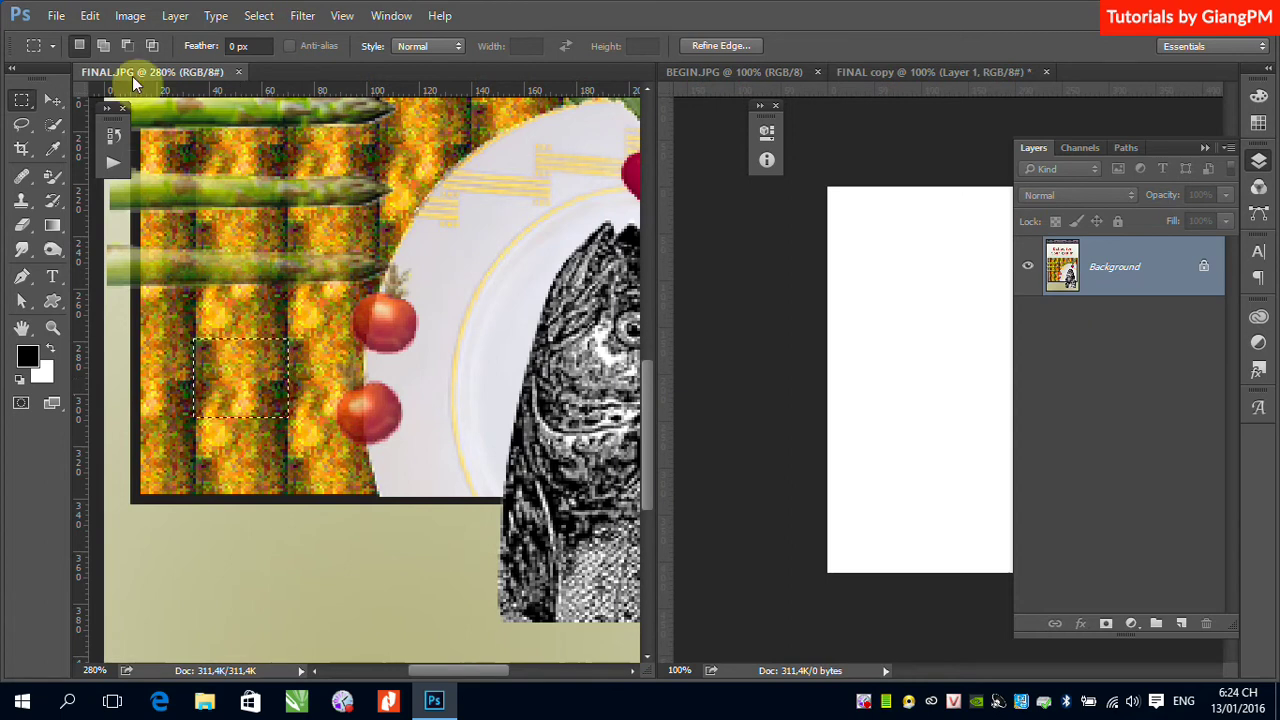
Step: Define the selected tile as the pattern Pattern 1
click(89, 15)
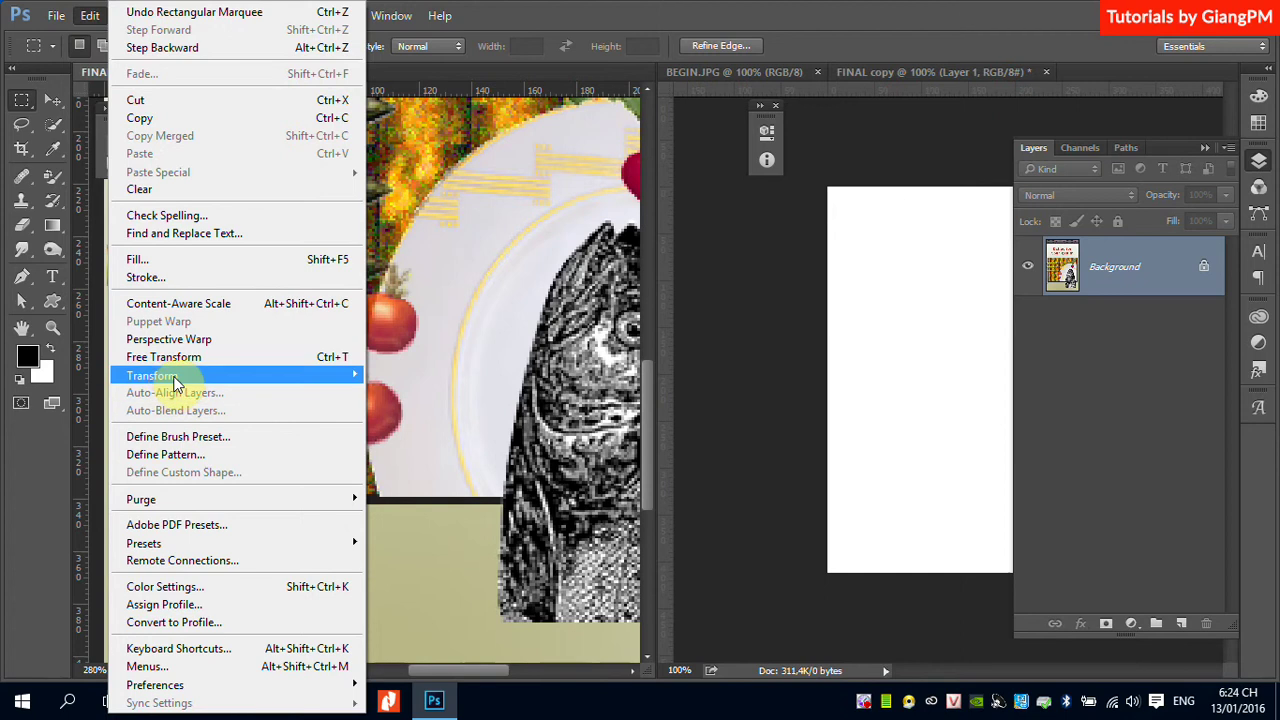
click(175, 455)
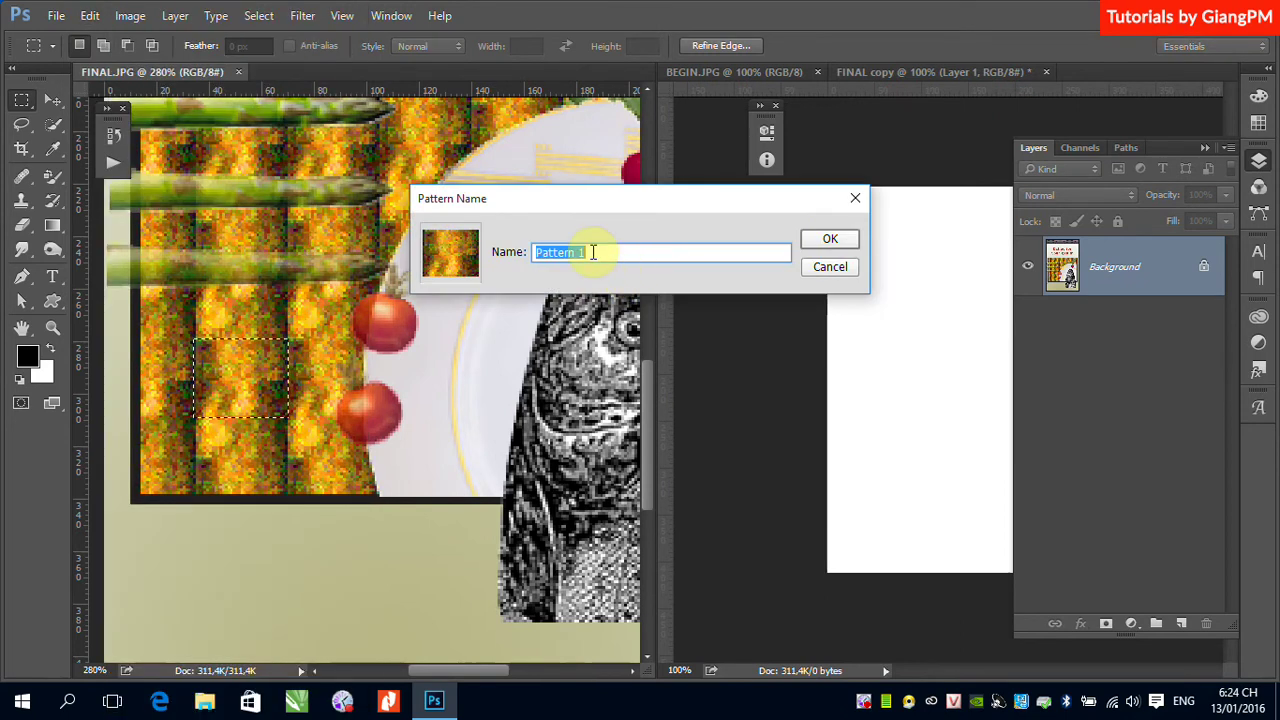
click(850, 240)
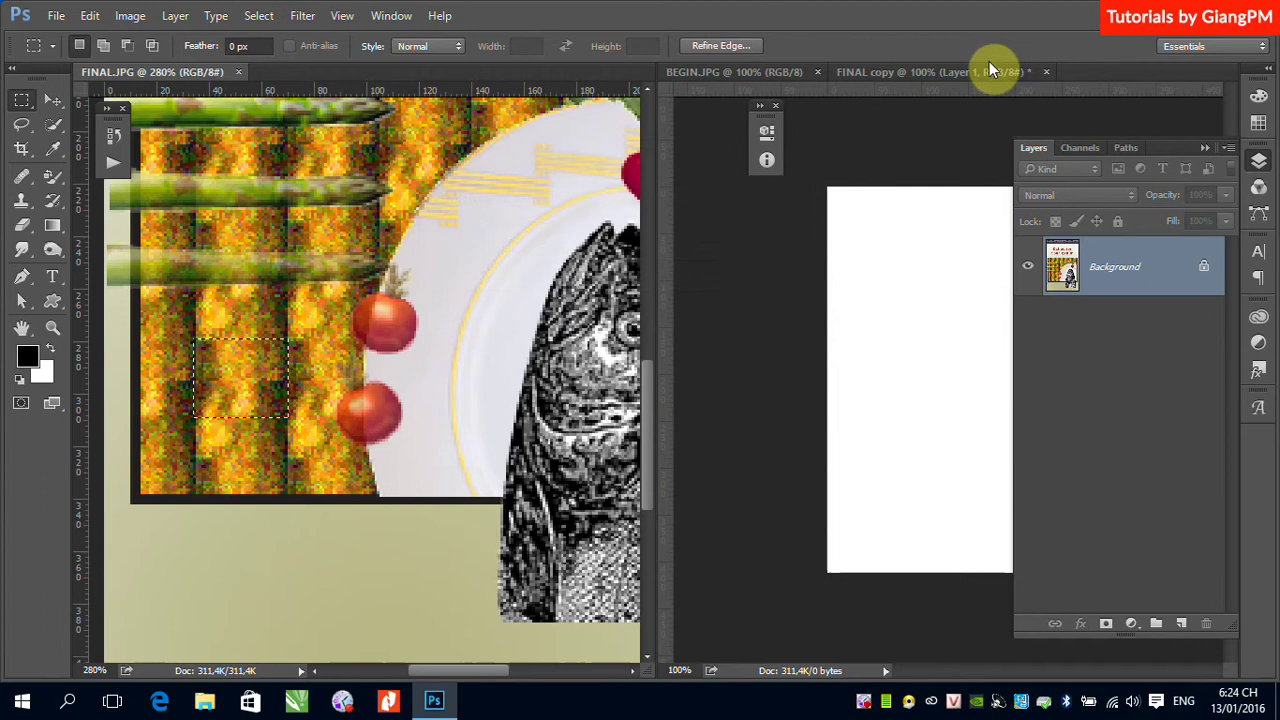
Step: Fill the selected rectangle on FINAL copy's Layer 1 with Pattern 1
click(932, 72)
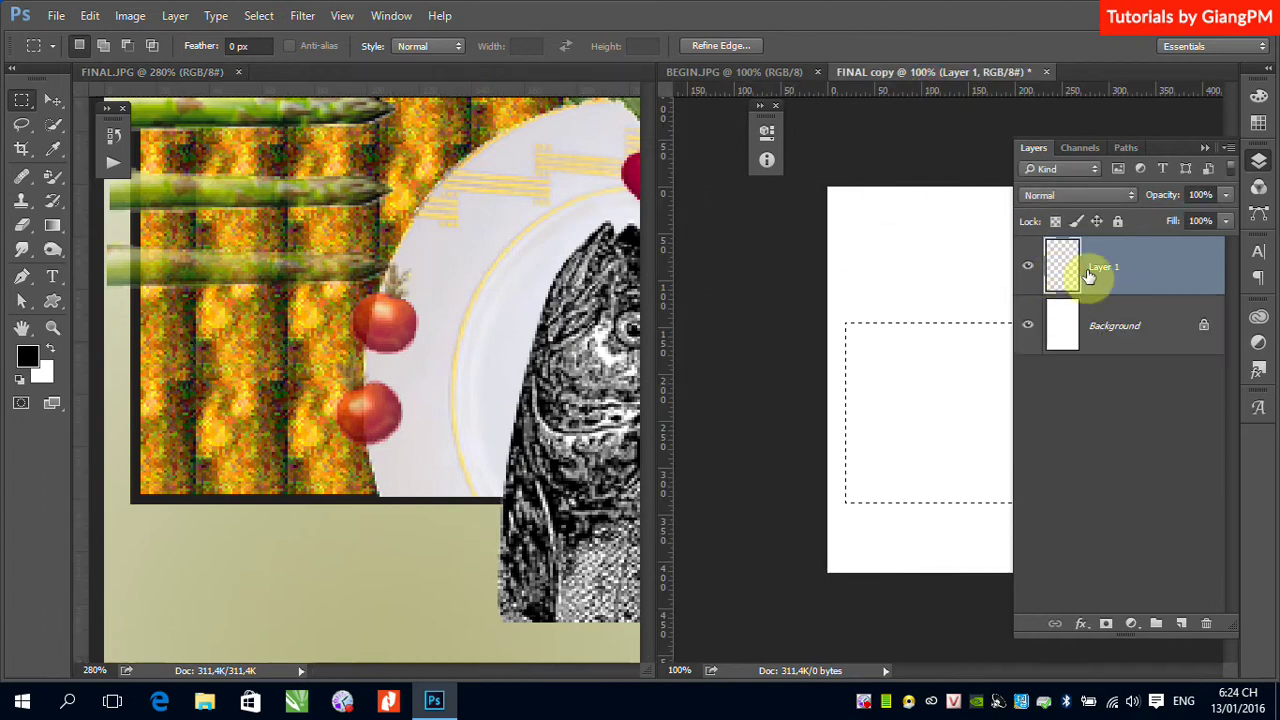
click(94, 20)
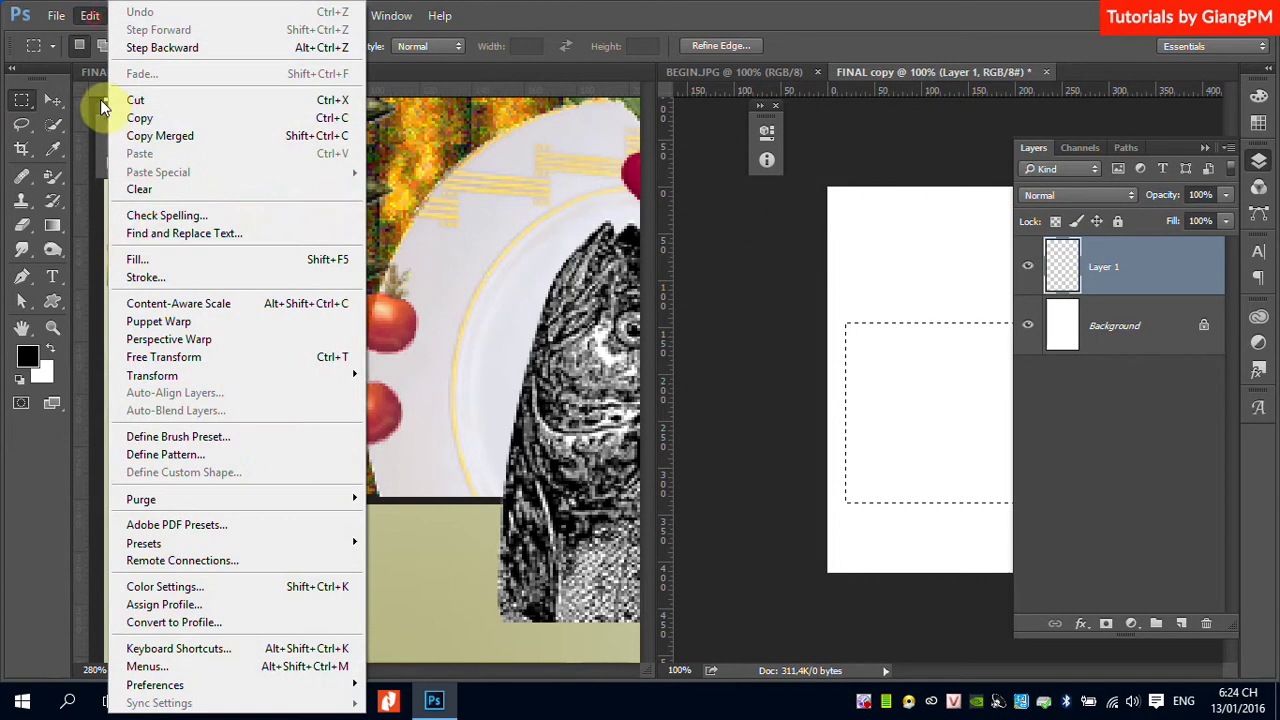
click(130, 258)
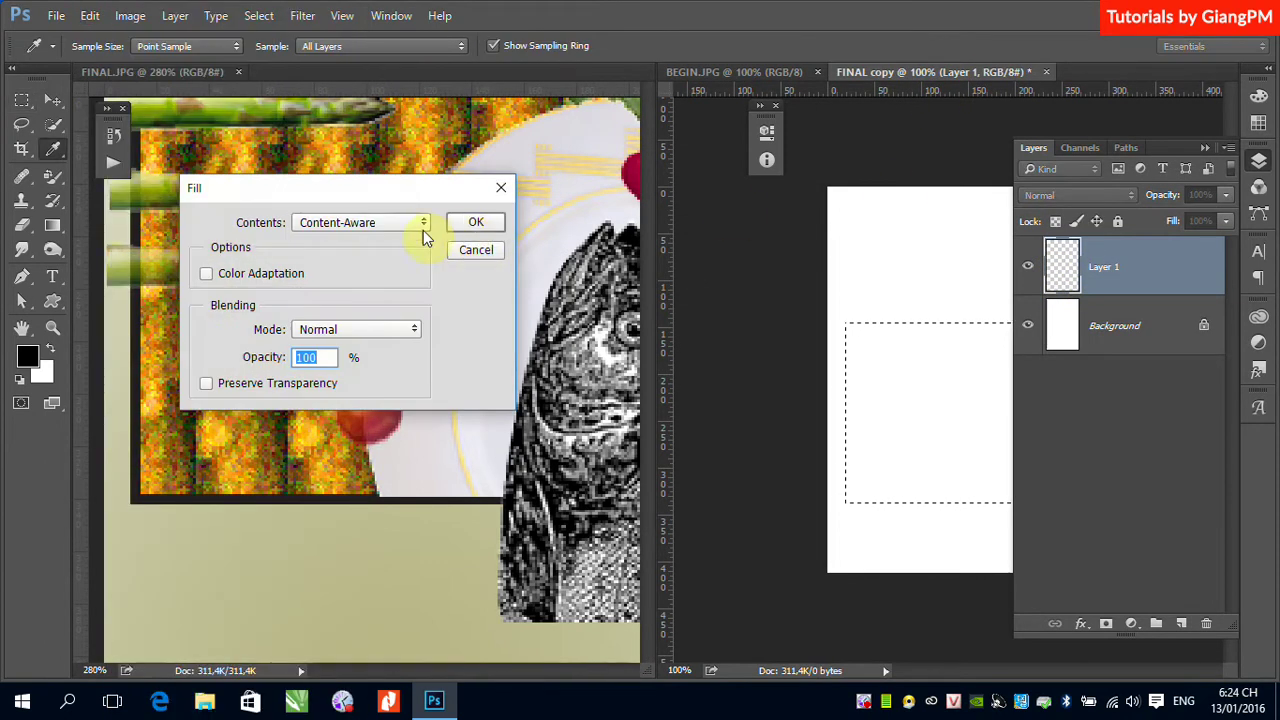
click(421, 224)
click(370, 306)
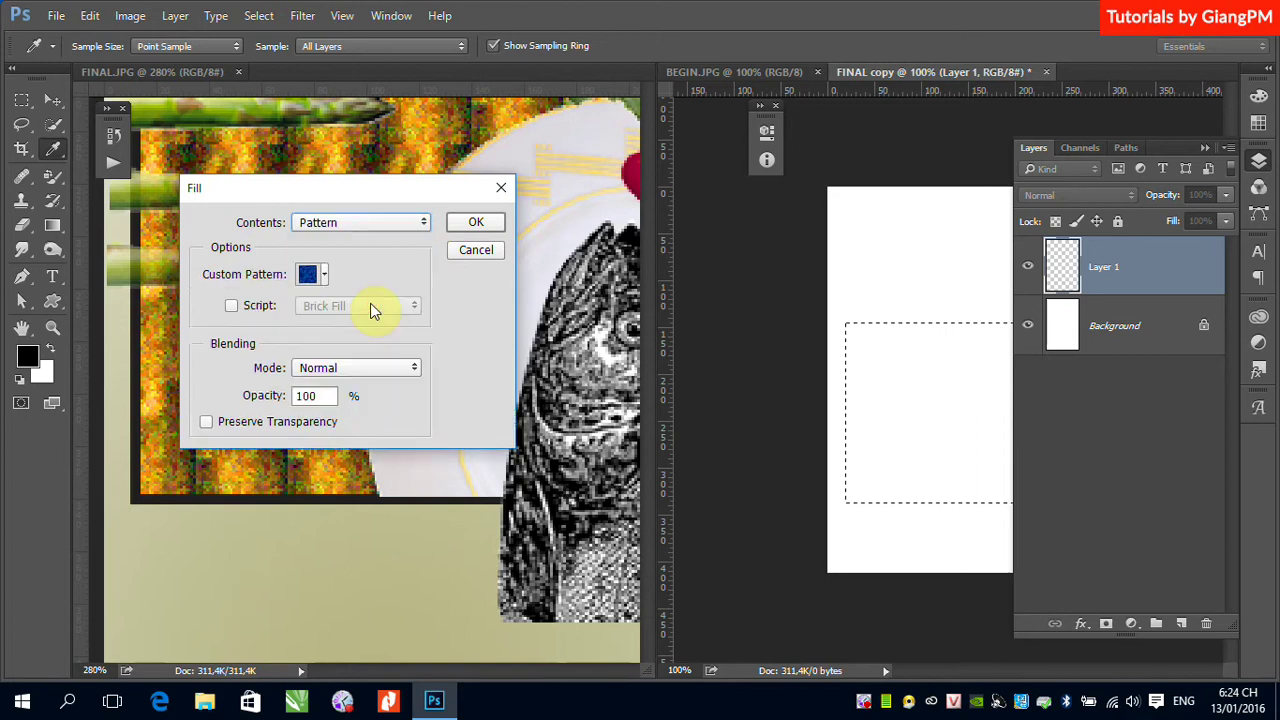
click(327, 277)
drag(376, 330, 385, 355)
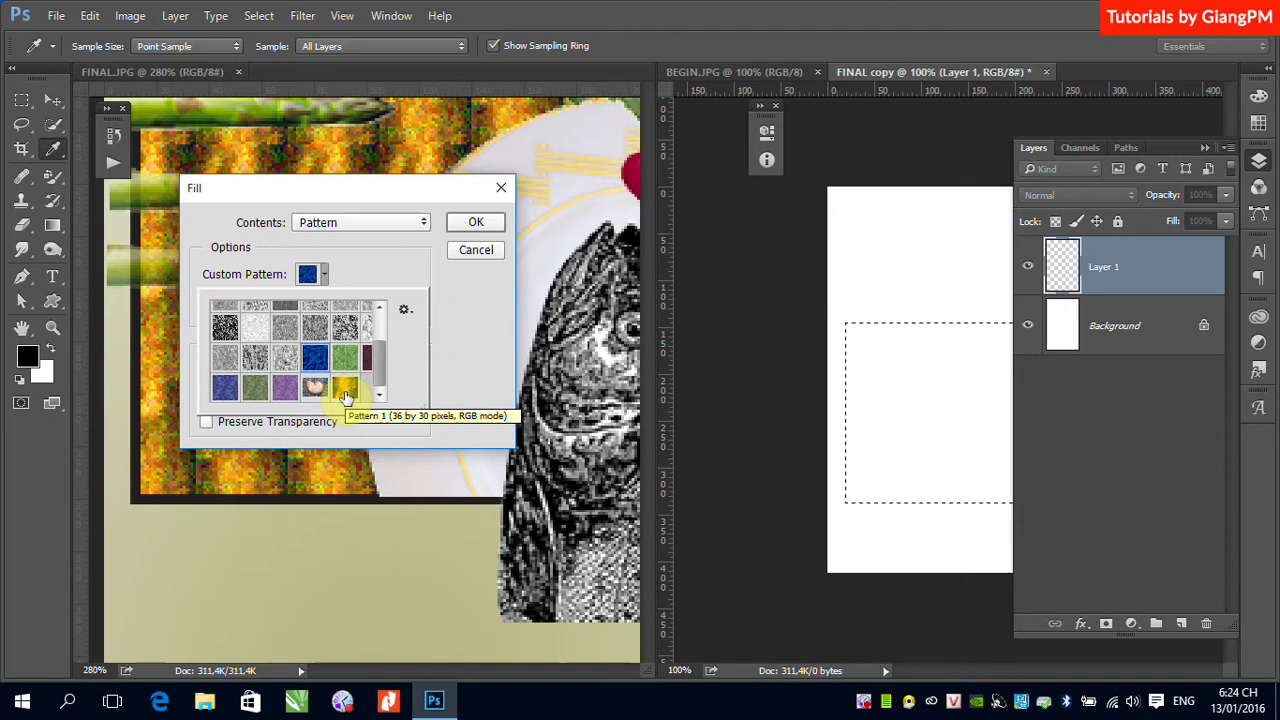
click(344, 397)
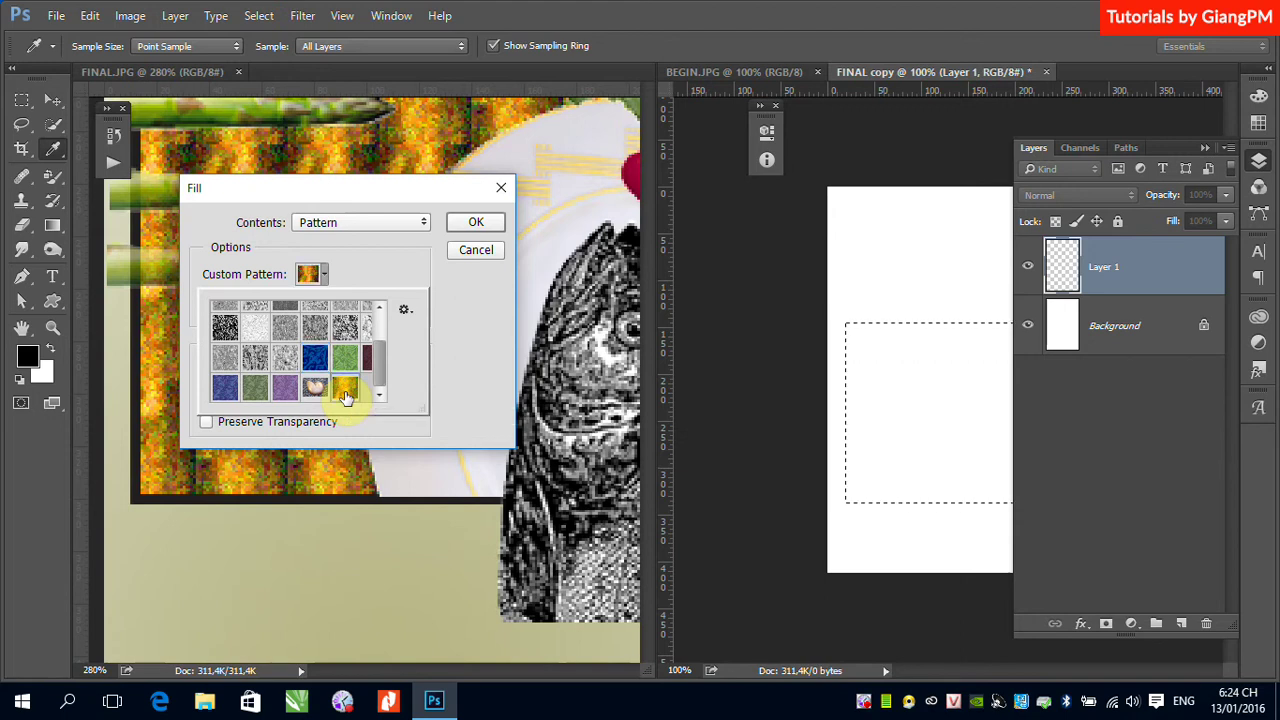
click(475, 221)
click(475, 221)
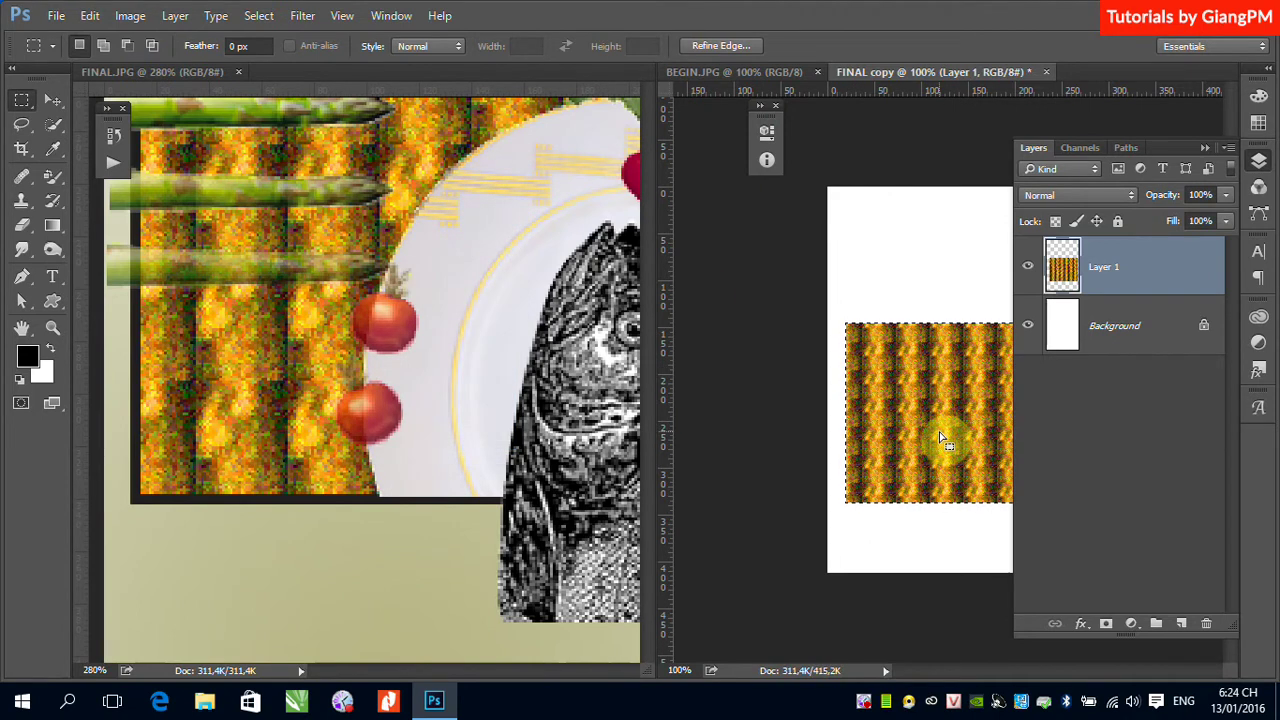
key(ctrl+minus)
key(ctrl+minus)
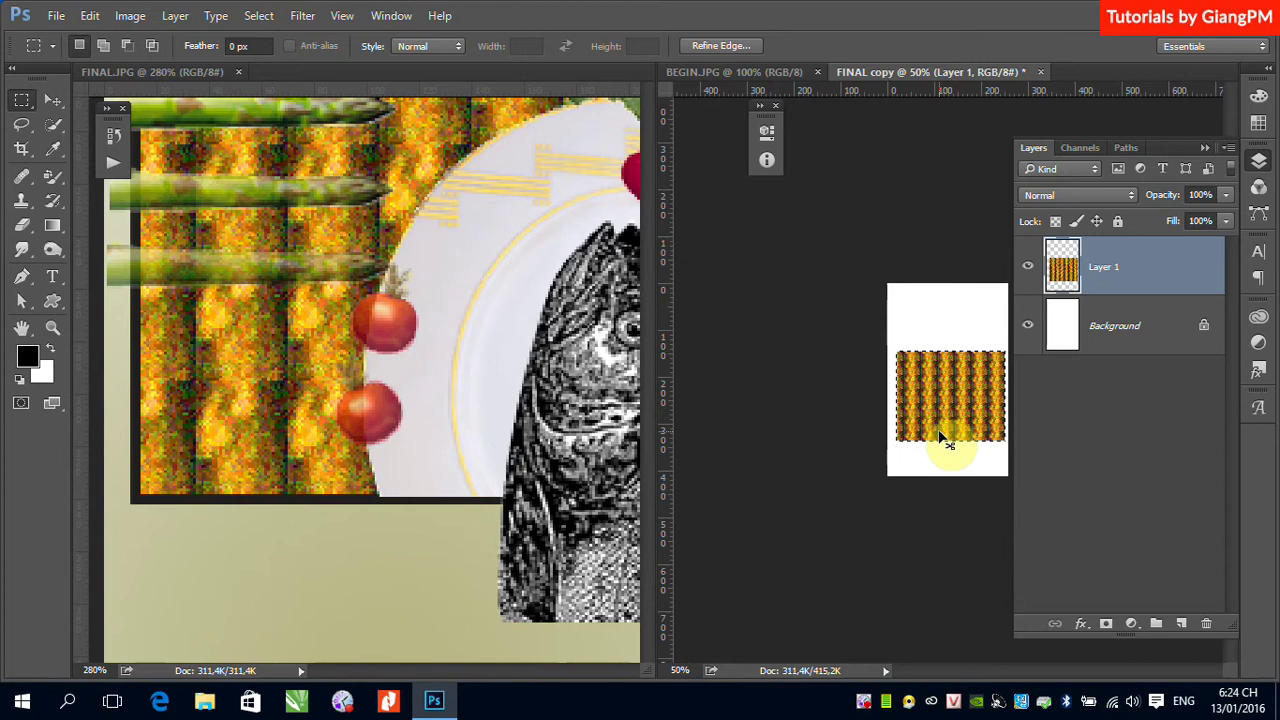
key(ctrl+plus)
key(ctrl+plus)
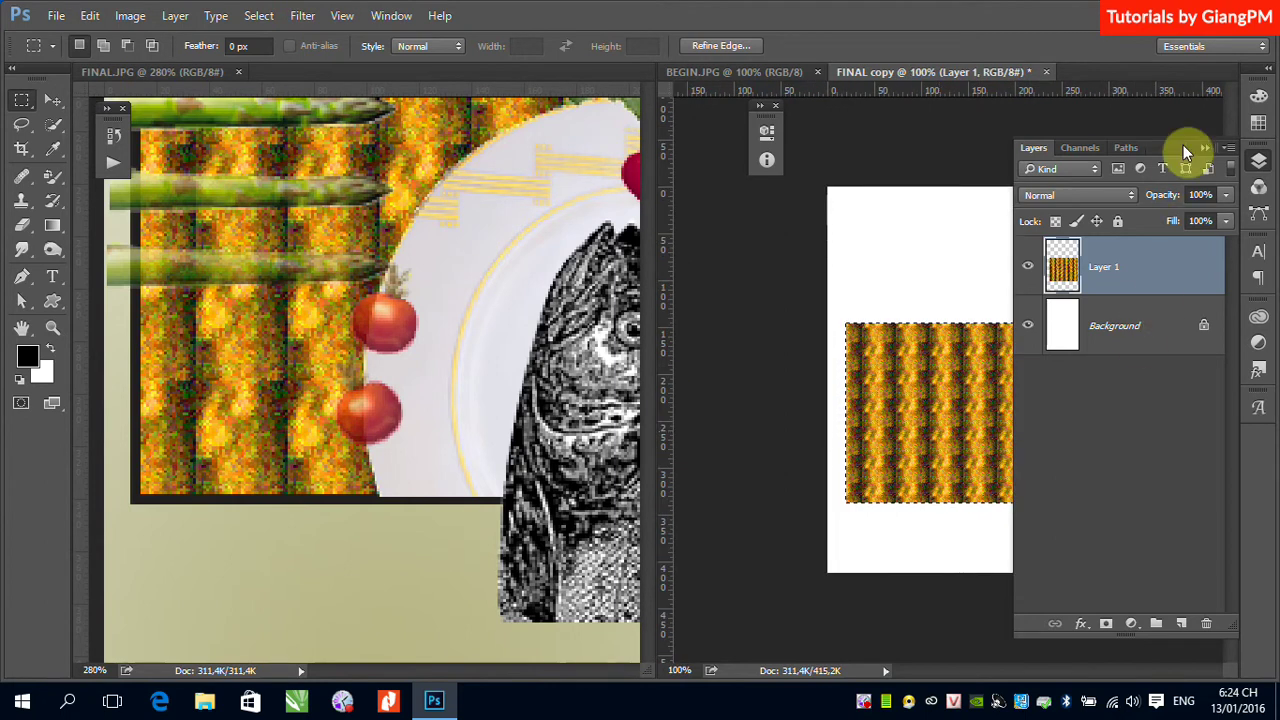
click(1205, 147)
Step: Zoom FINAL.JPG out and group the FINAL copy tab with it, beside BEGIN.JPG
click(211, 74)
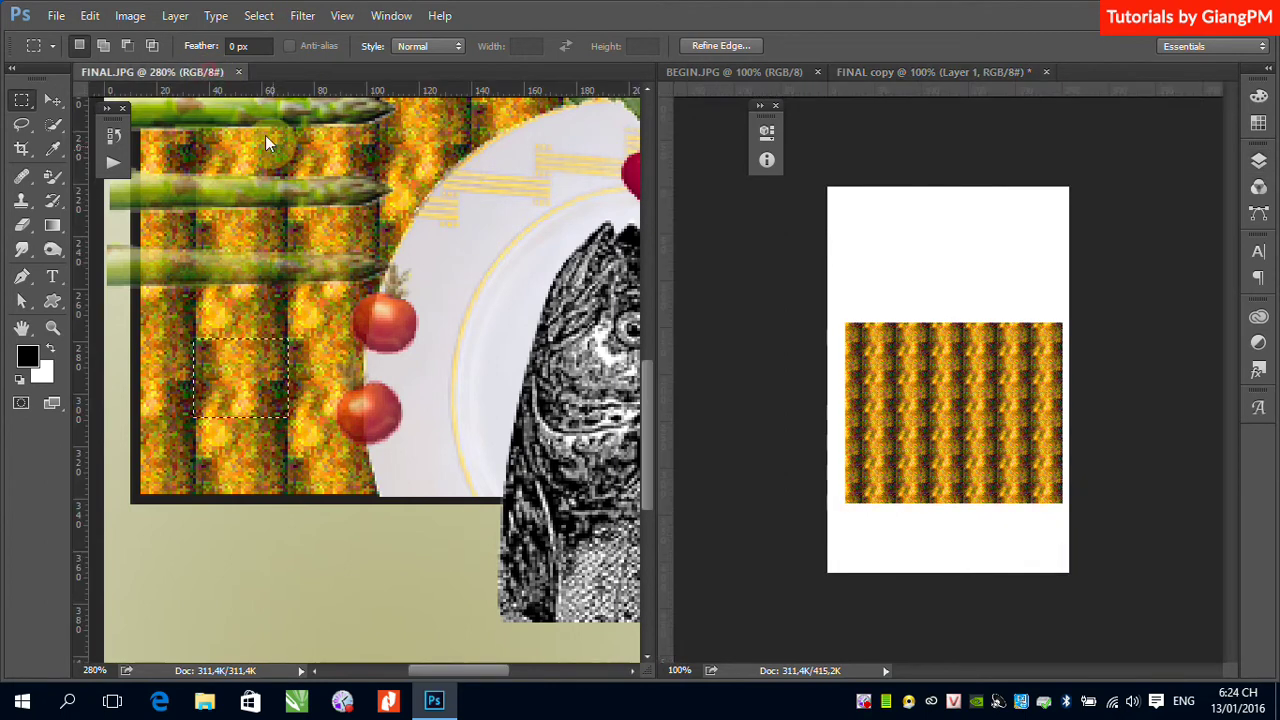
key(ctrl+minus)
key(ctrl+minus)
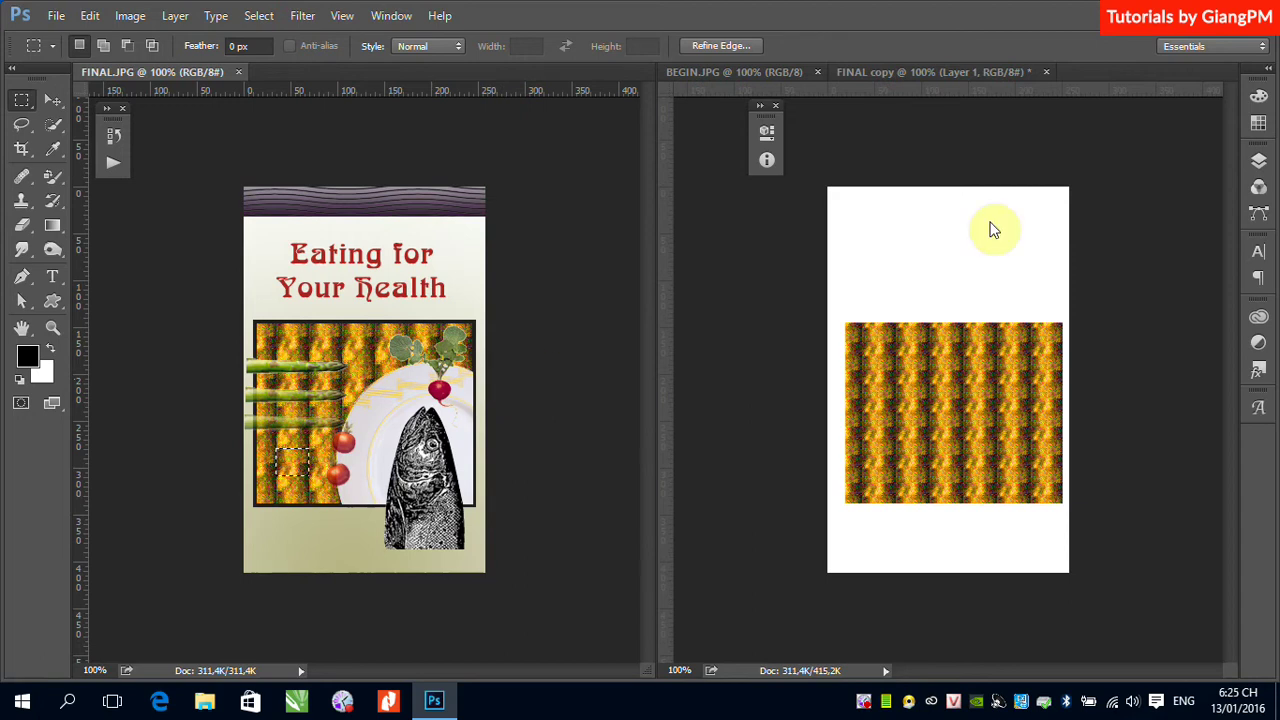
drag(899, 72, 355, 76)
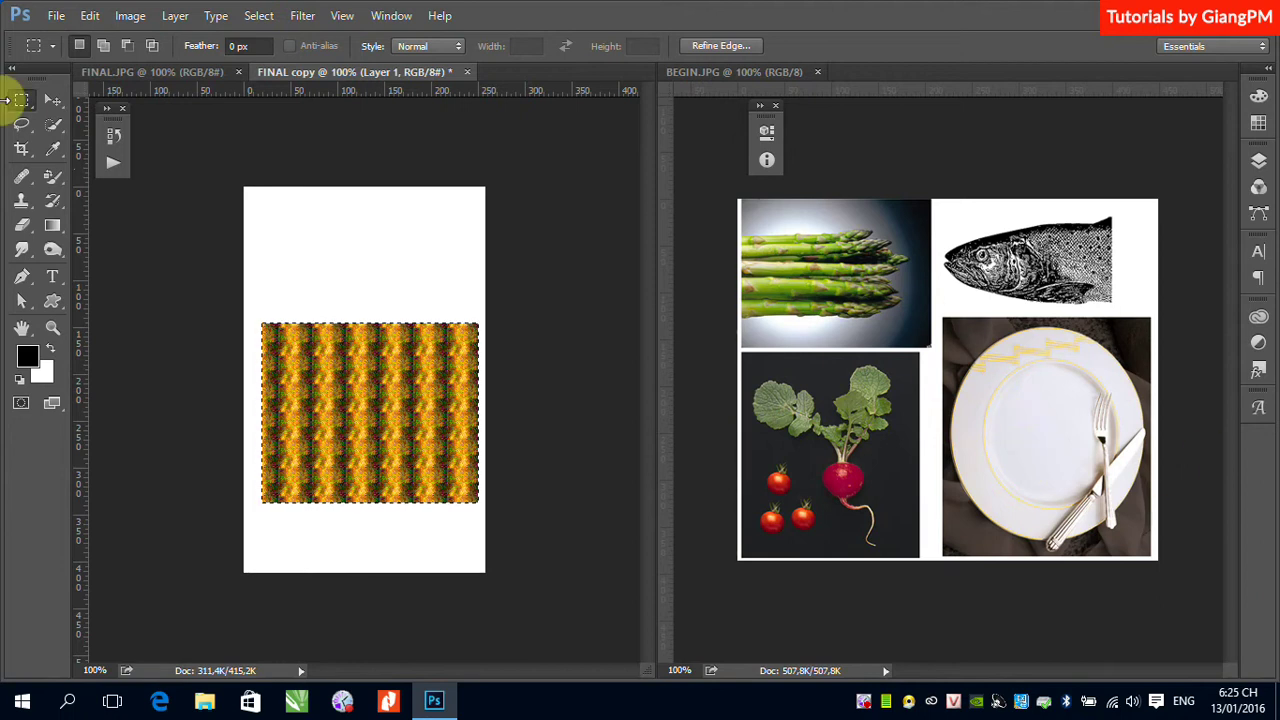
Step: Magic Wand-select the fish in BEGIN.JPG and move it into FINAL copy
click(950, 214)
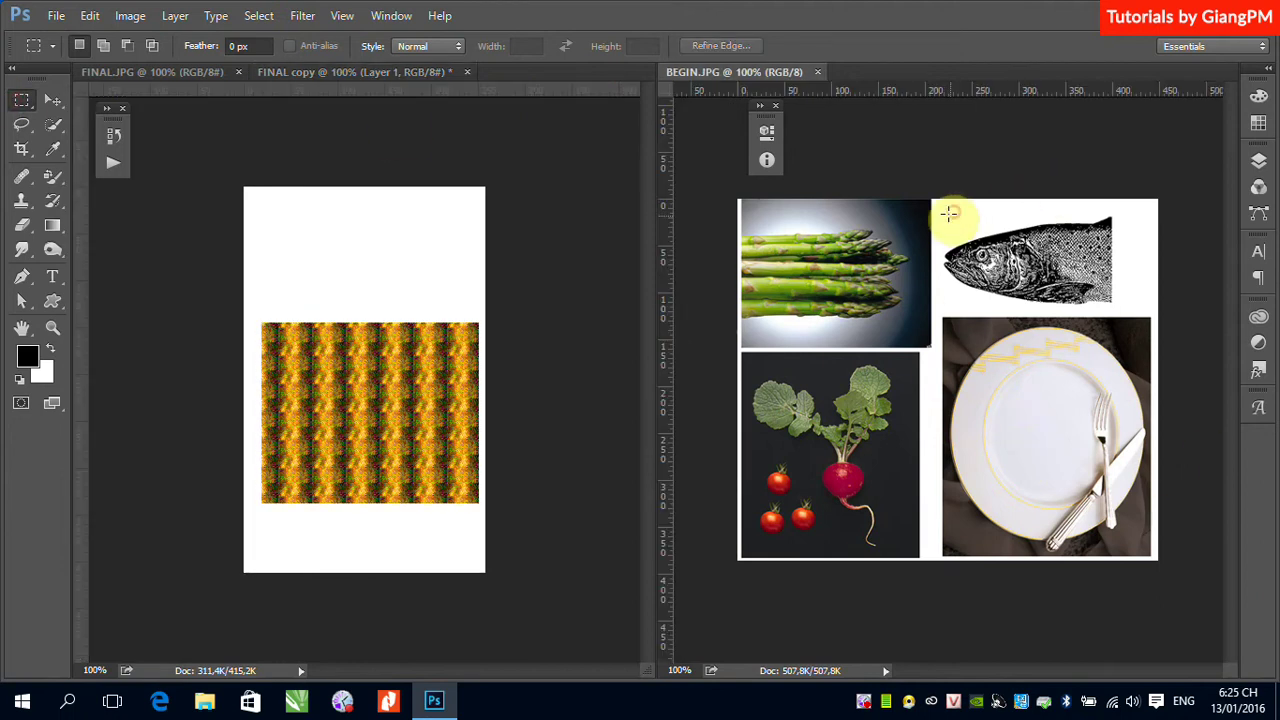
drag(935, 208, 1122, 314)
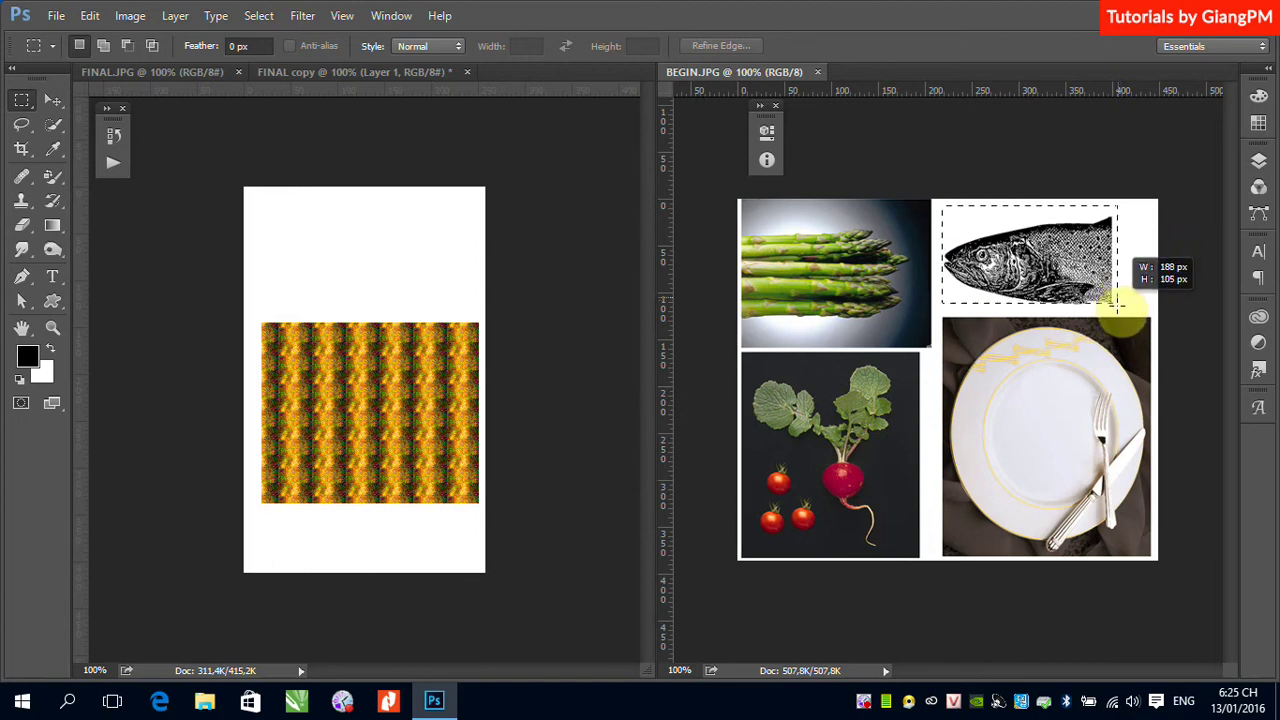
drag(58, 123, 112, 140)
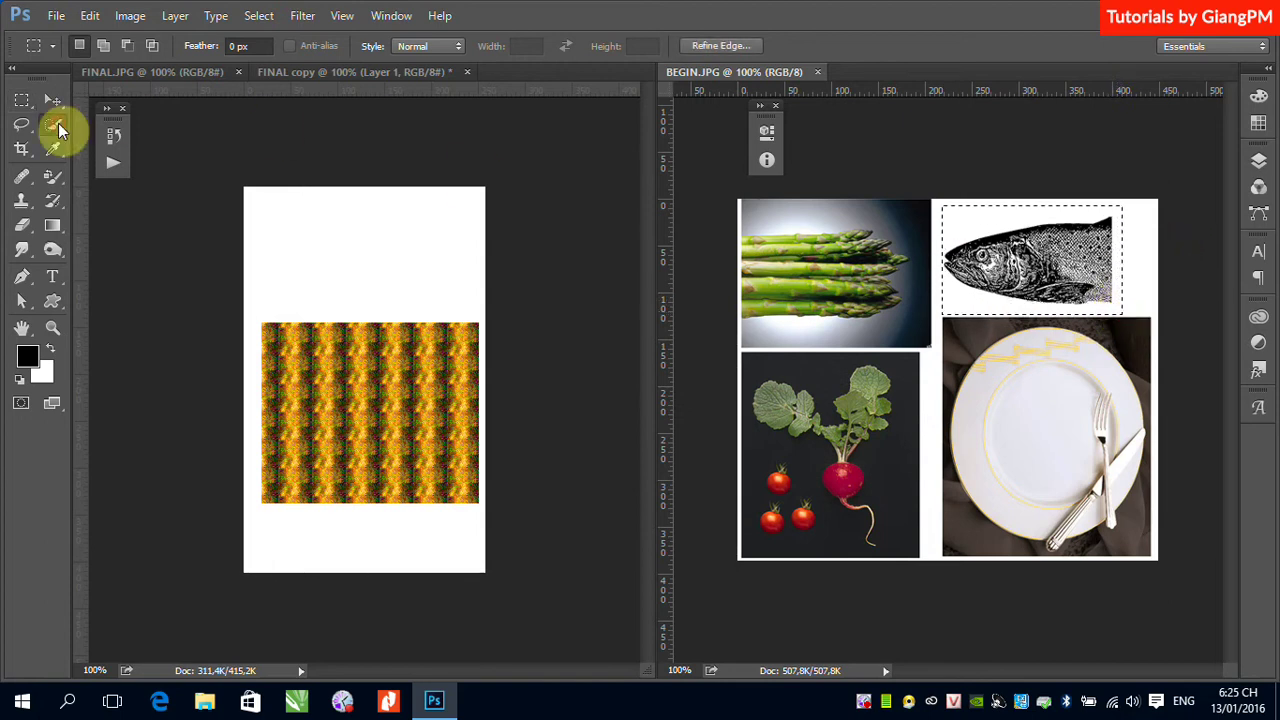
click(112, 140)
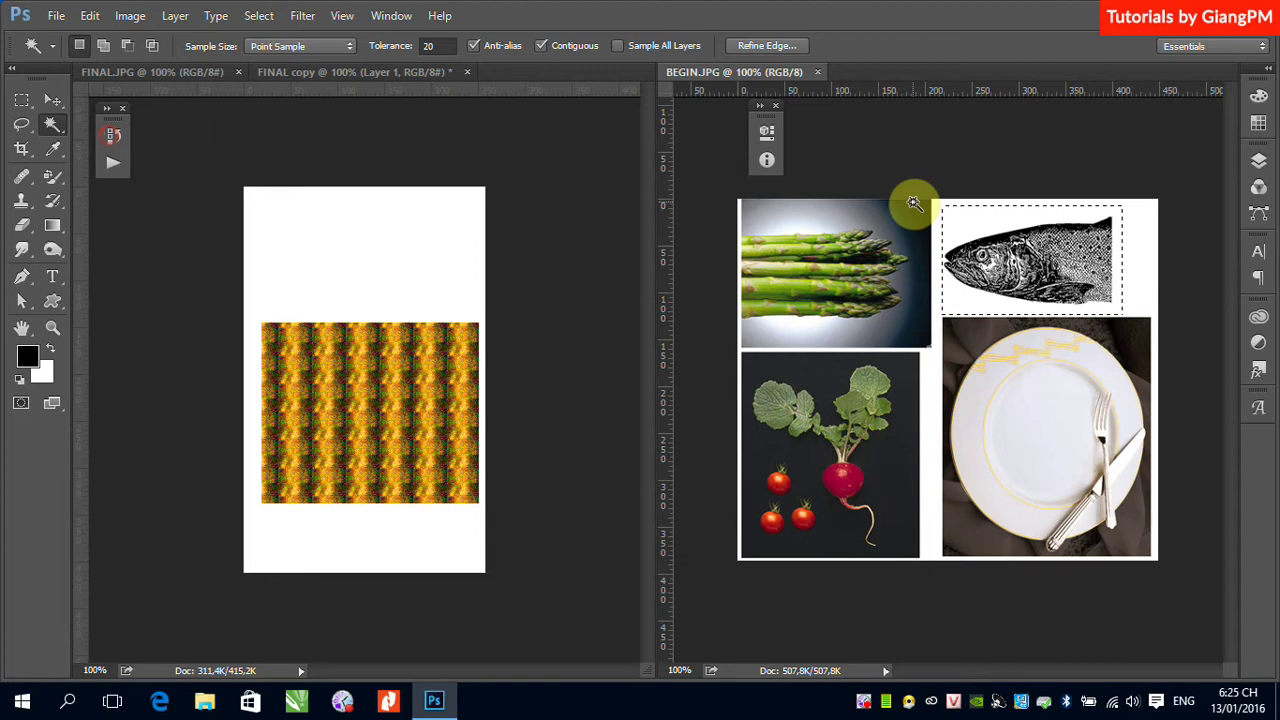
click(957, 223)
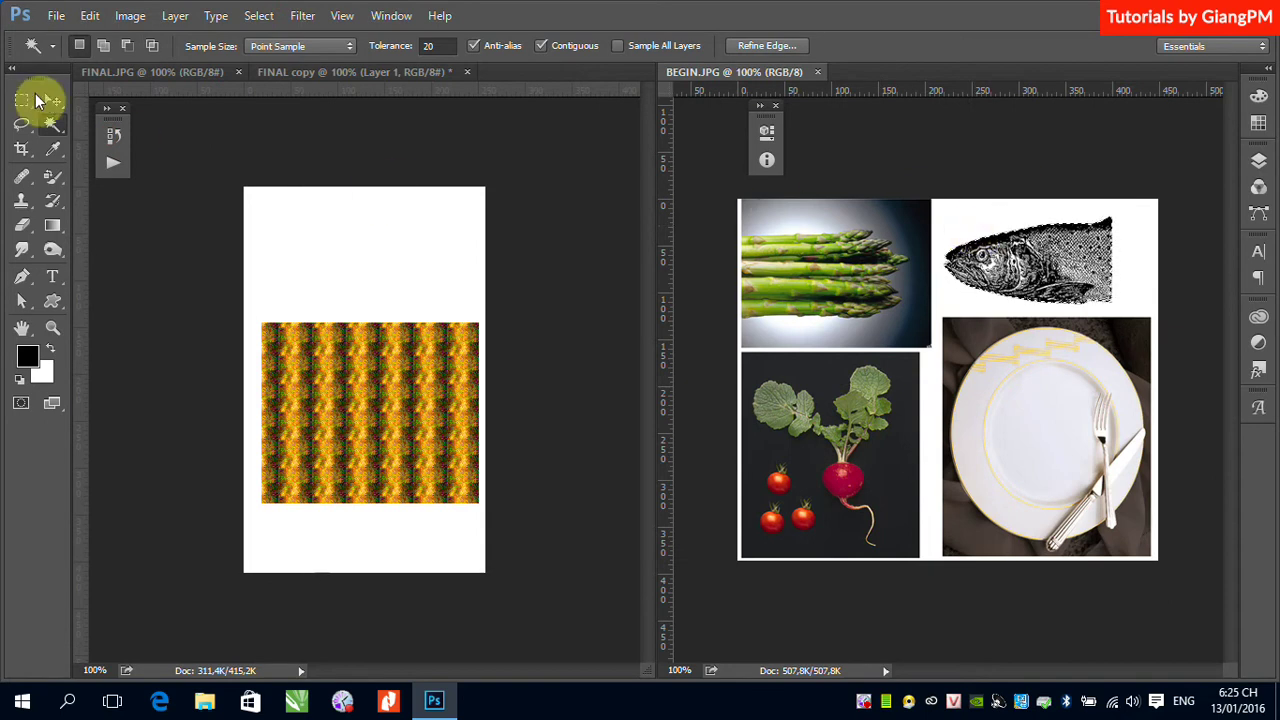
click(52, 100)
mouse_move(1105, 258)
mouse_down()
mouse_move(425, 428)
mouse_move(473, 445)
mouse_up()
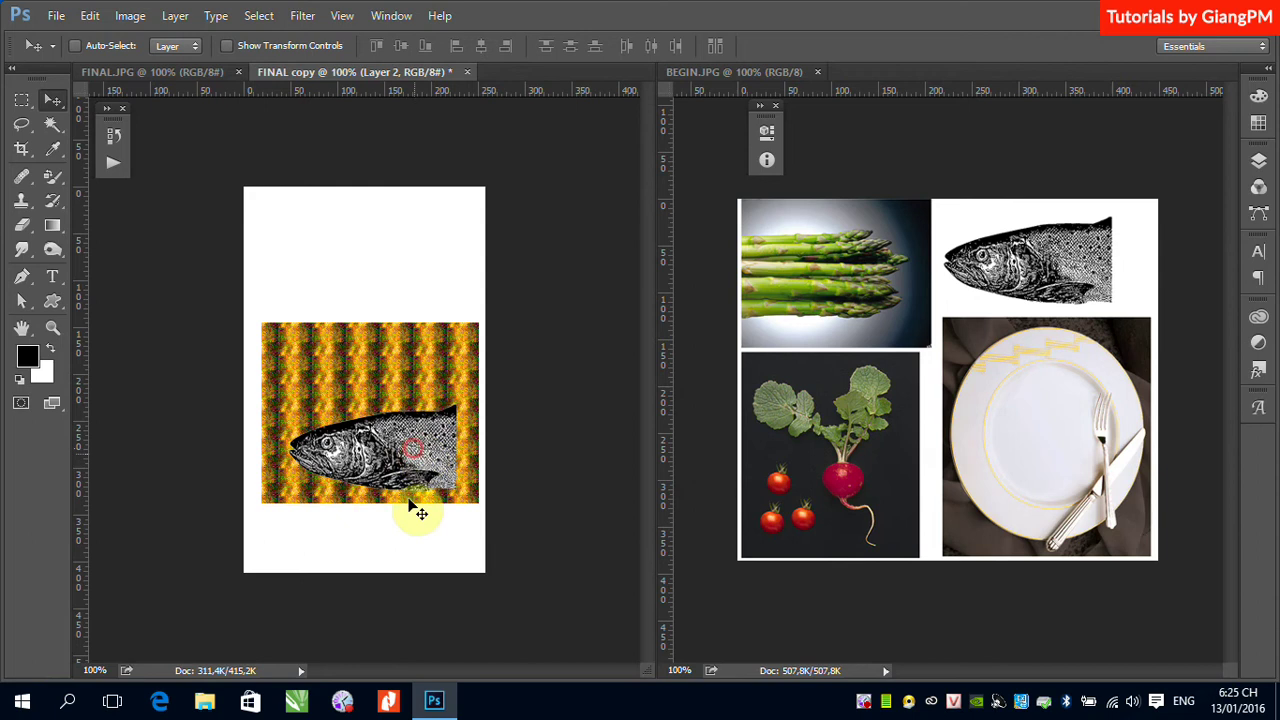
Step: Rotate the fish 90° clockwise and place it over the pattern's lower right
click(89, 15)
mouse_move(152, 375)
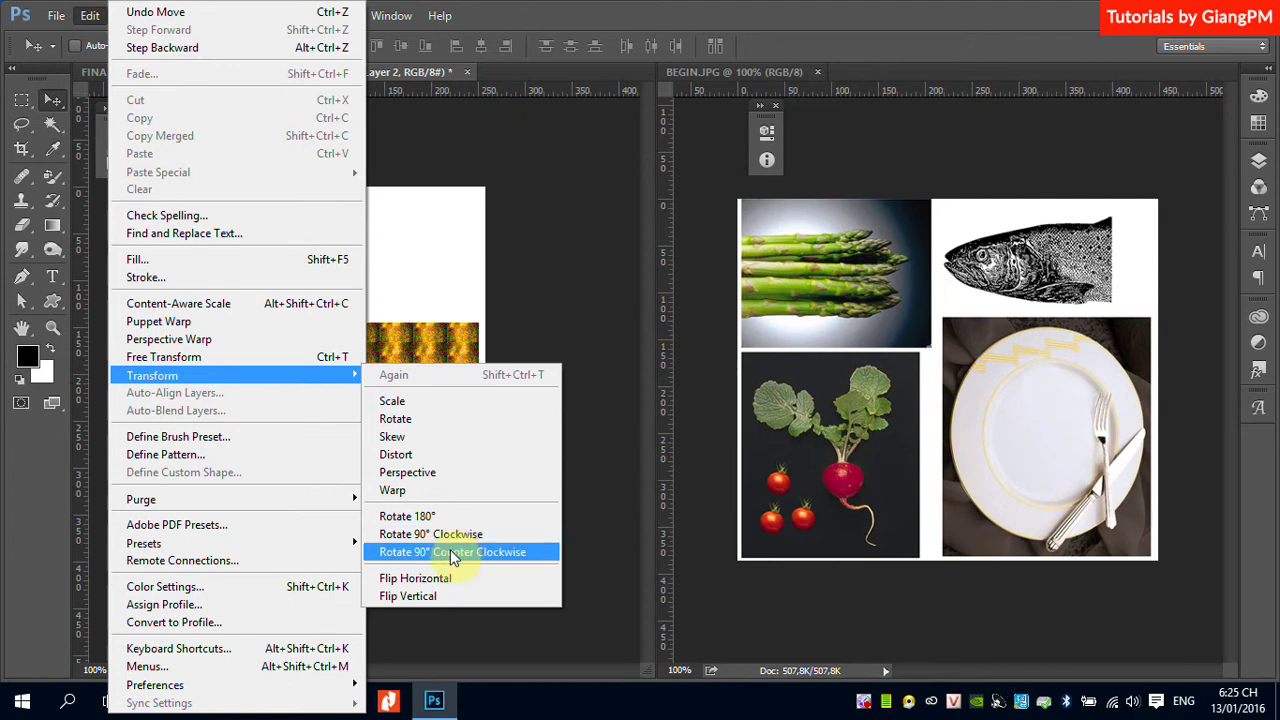
click(452, 552)
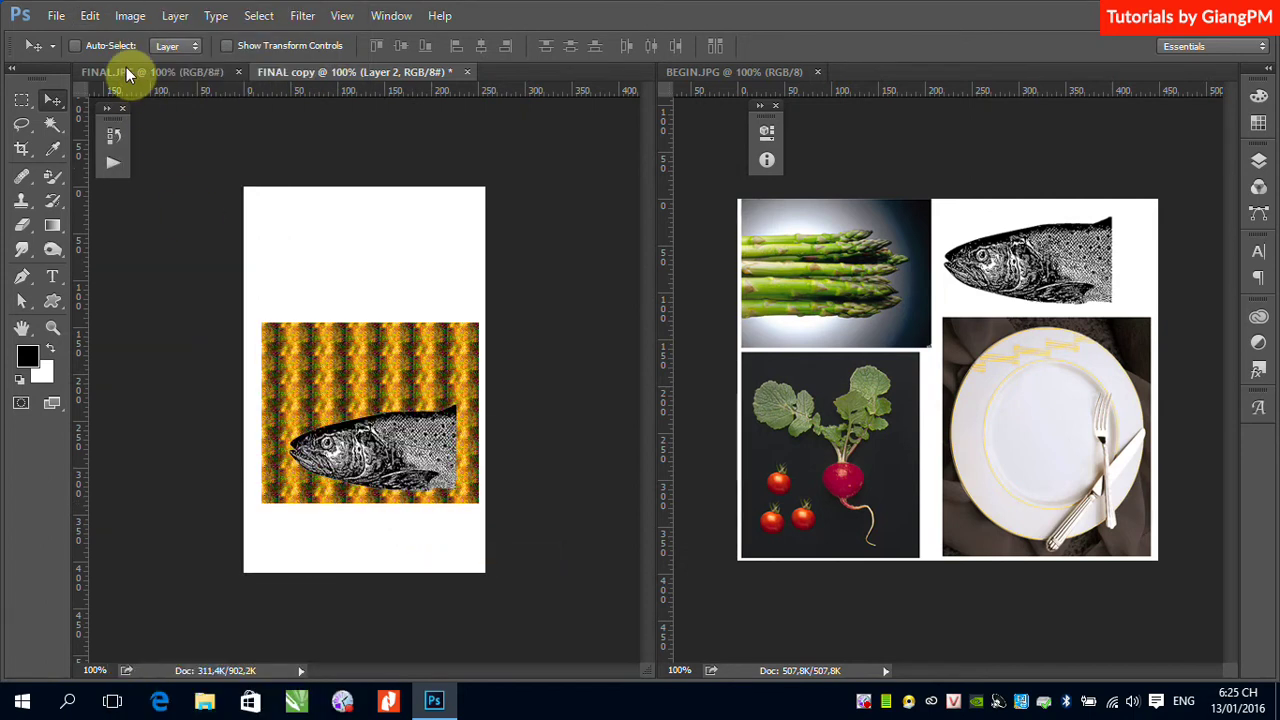
click(90, 15)
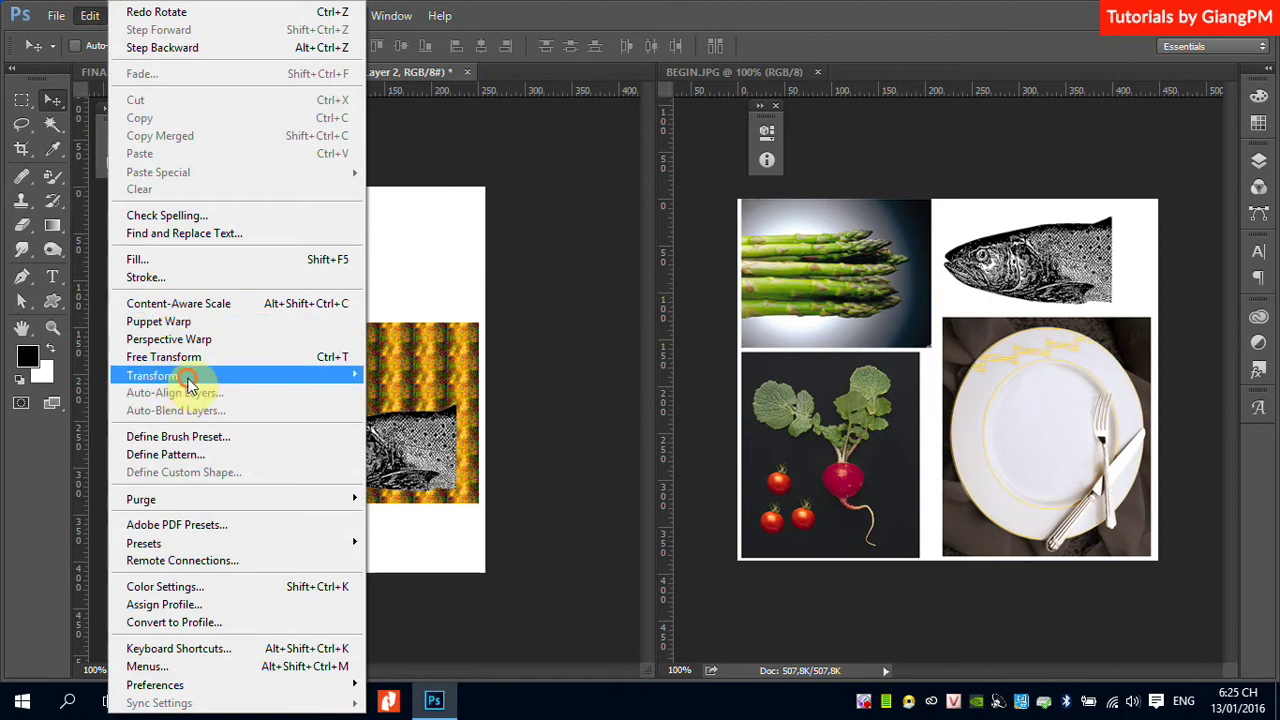
mouse_move(152, 375)
click(445, 531)
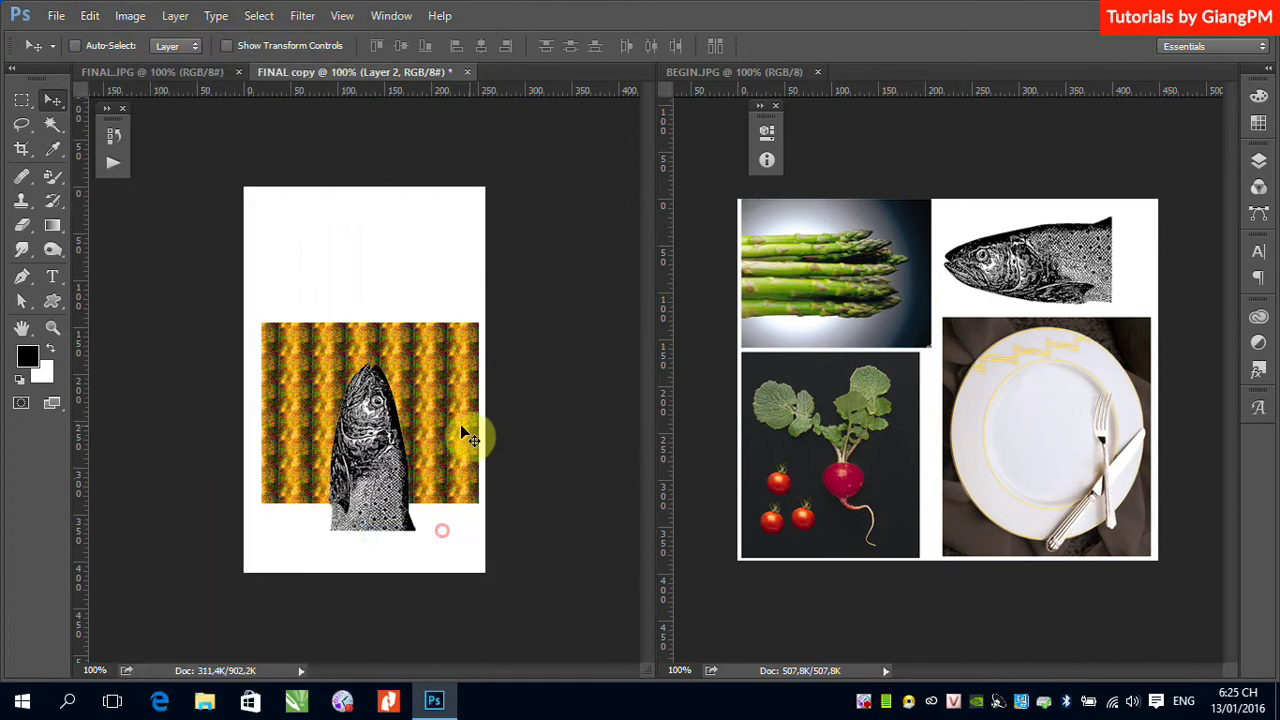
drag(366, 436, 420, 455)
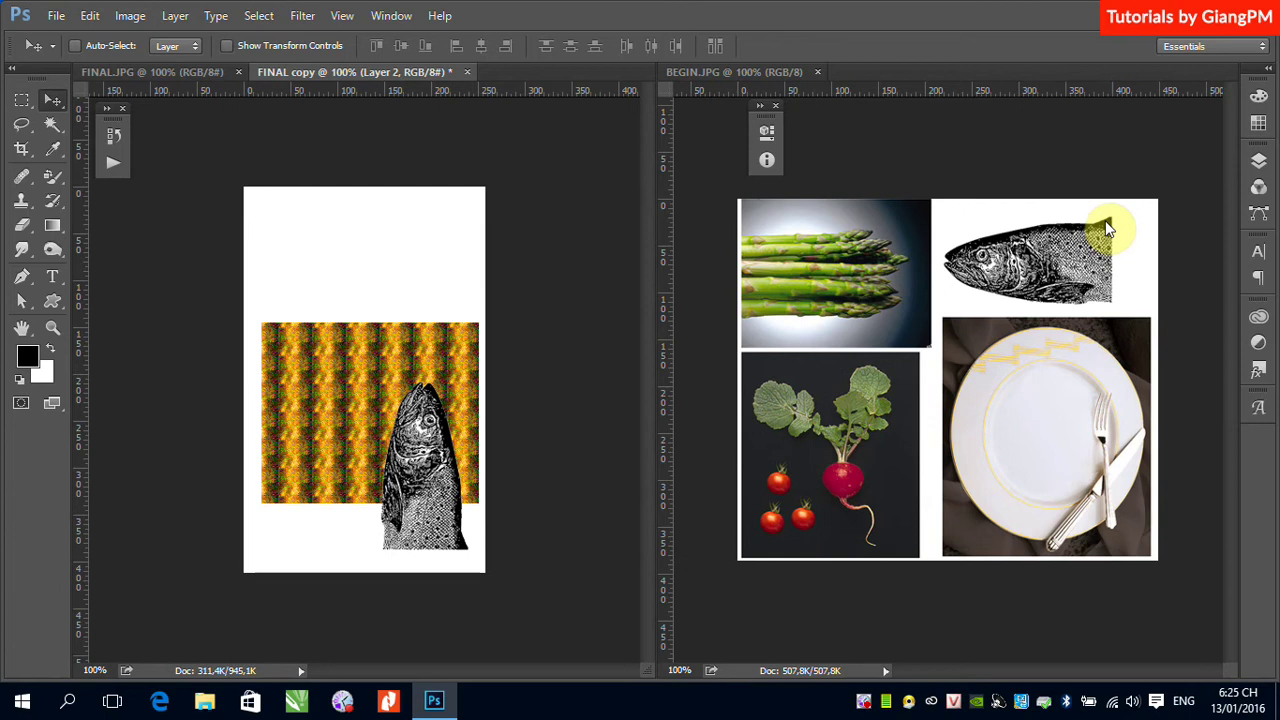
click(210, 74)
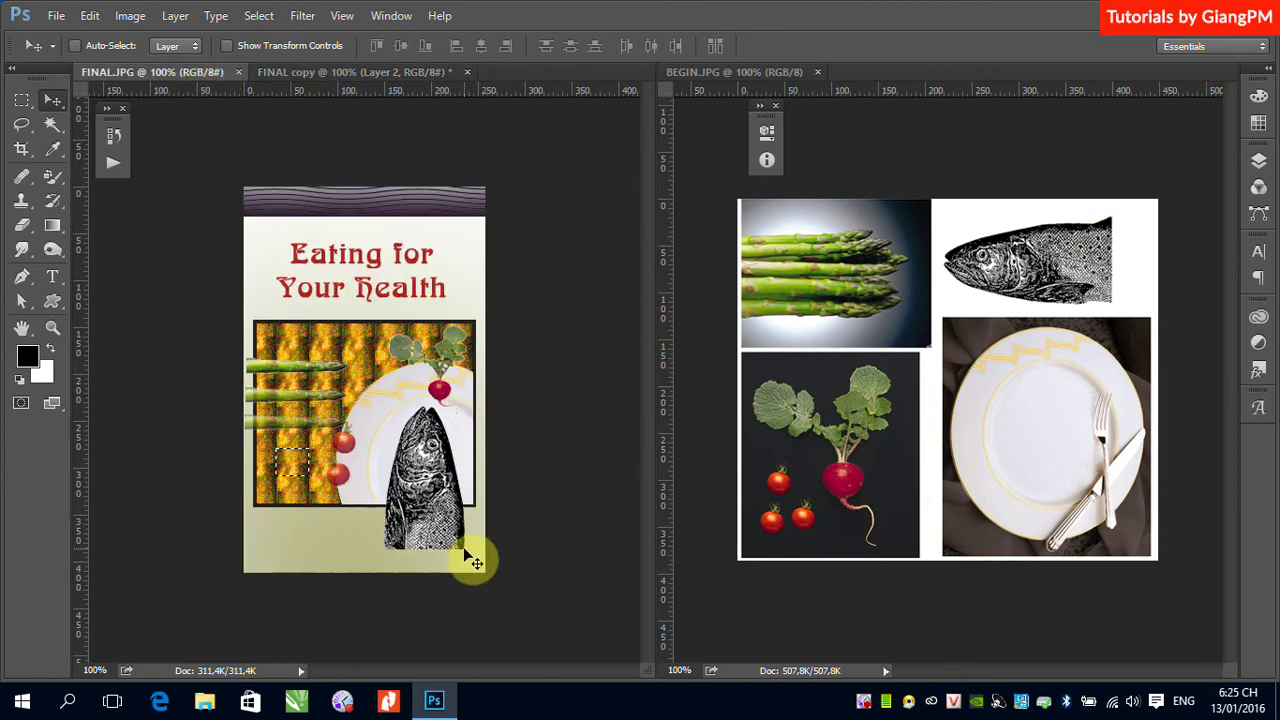
click(329, 73)
Step: Marquee the fish's bottom end, delete it, and deselect
click(21, 99)
drag(360, 521, 477, 577)
key(Delete)
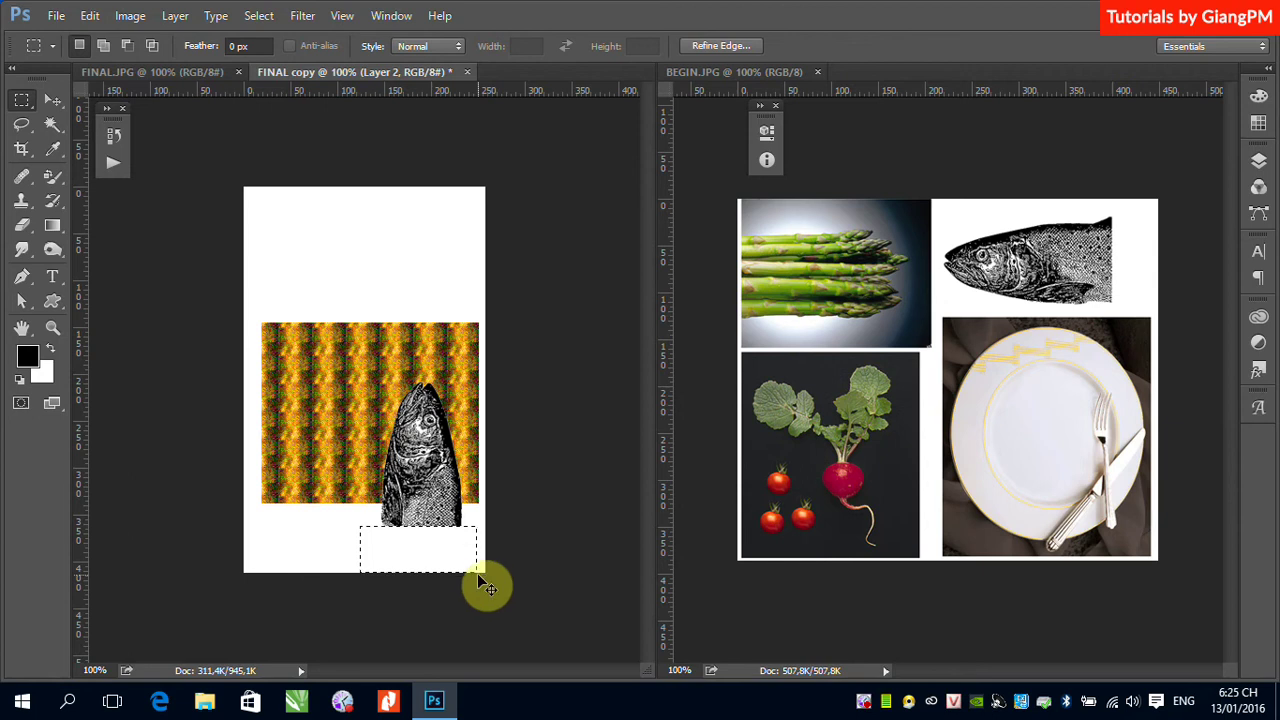
key(ctrl+d)
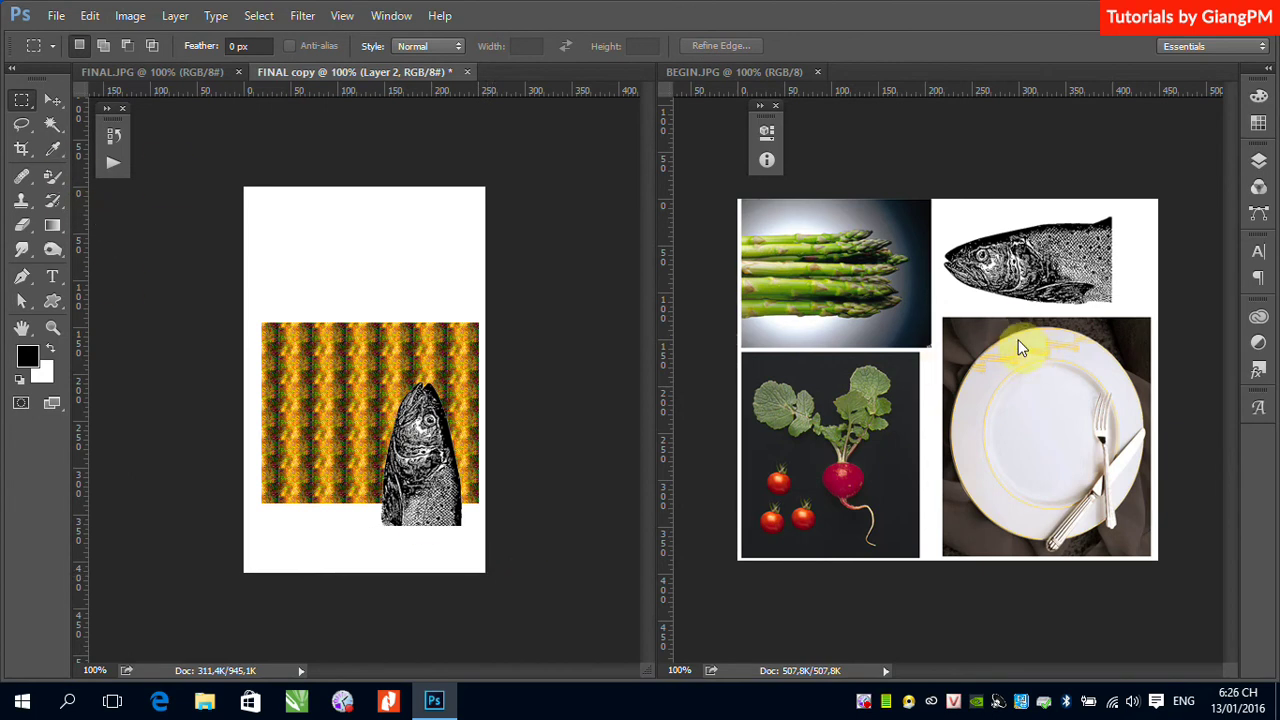
Step: Draw an elliptical selection fitted around the white plate in BEGIN.JPG
right_click(22, 100)
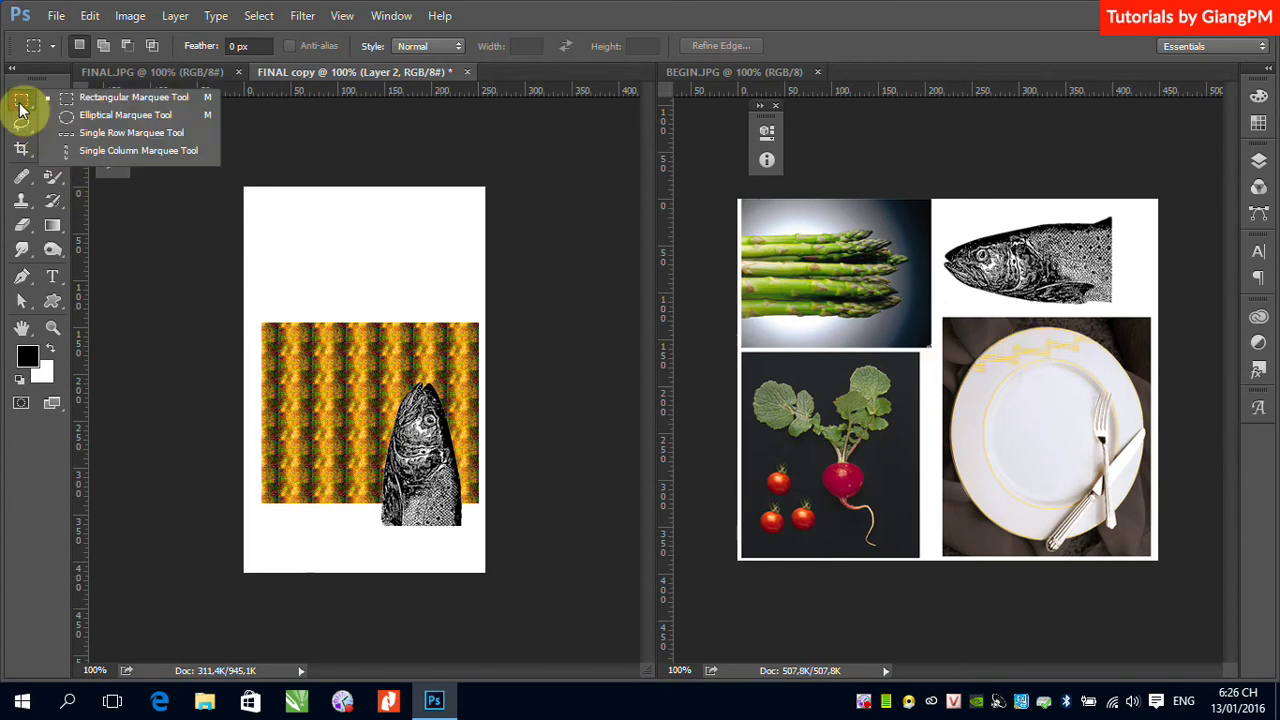
click(68, 116)
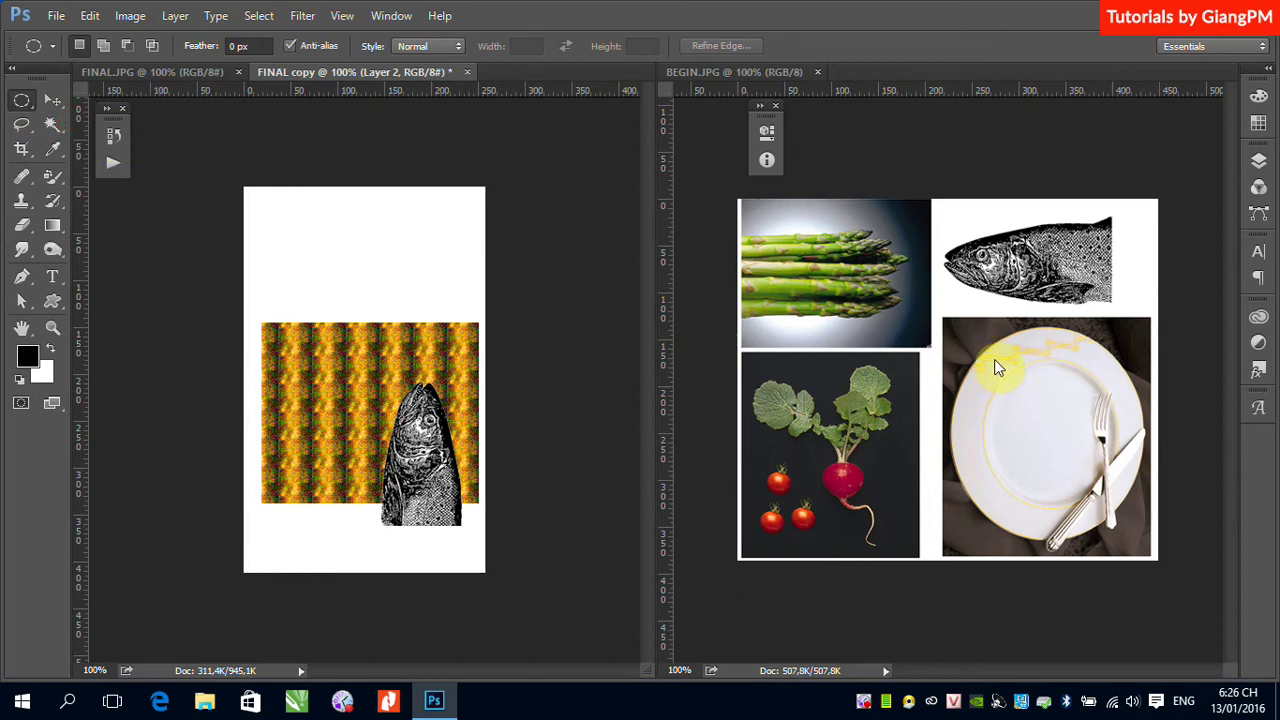
click(1008, 360)
drag(985, 343, 1128, 537)
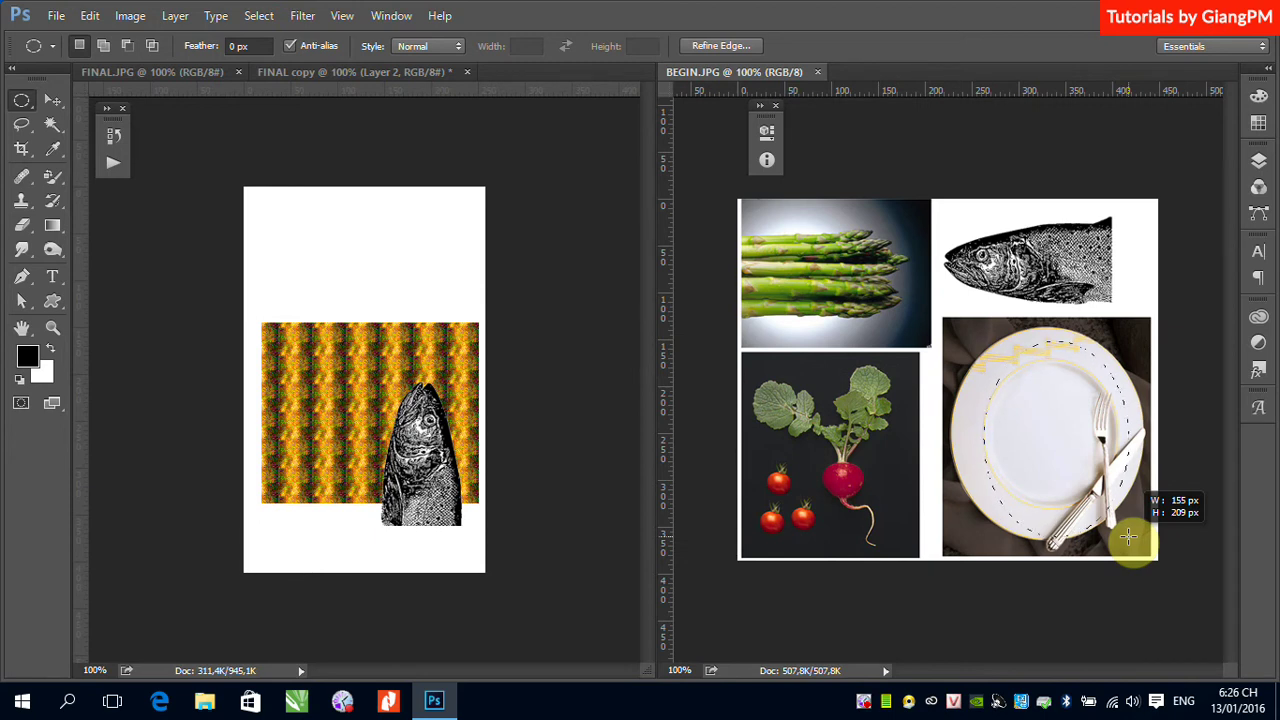
drag(1128, 537, 1119, 520)
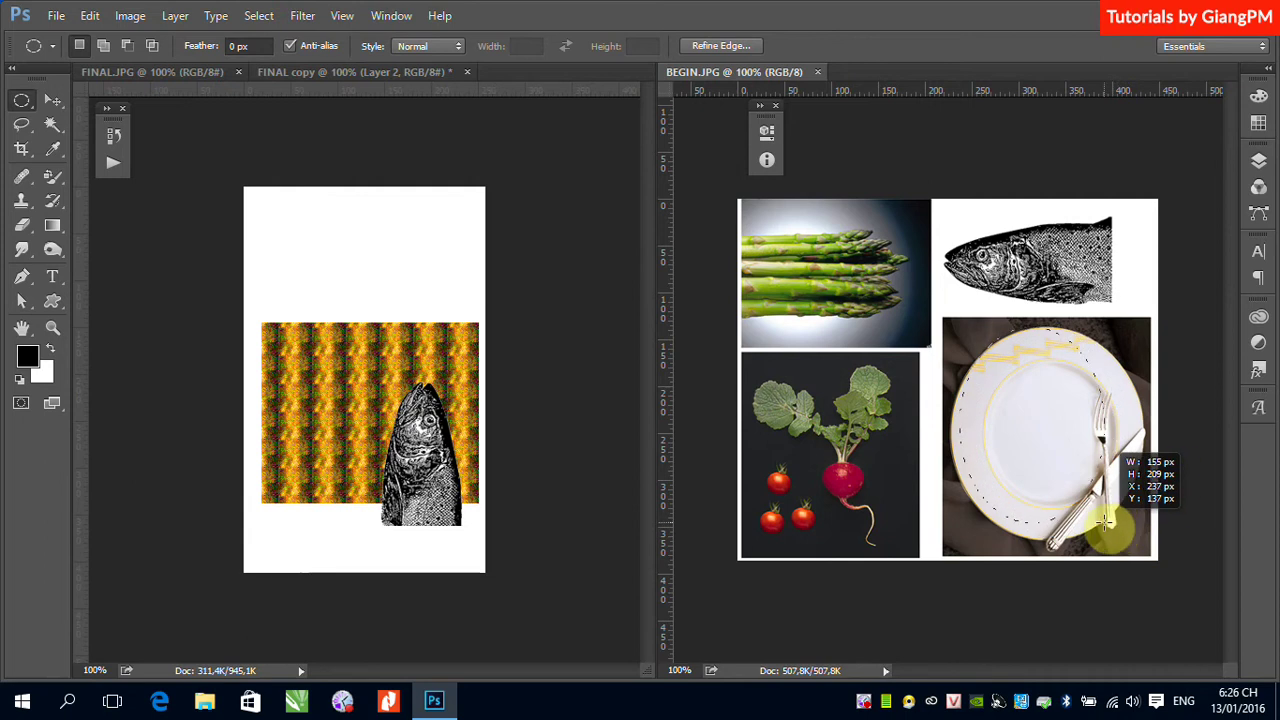
mouse_move(1112, 521)
mouse_down()
mouse_move(1095, 520)
mouse_move(1141, 543)
mouse_up()
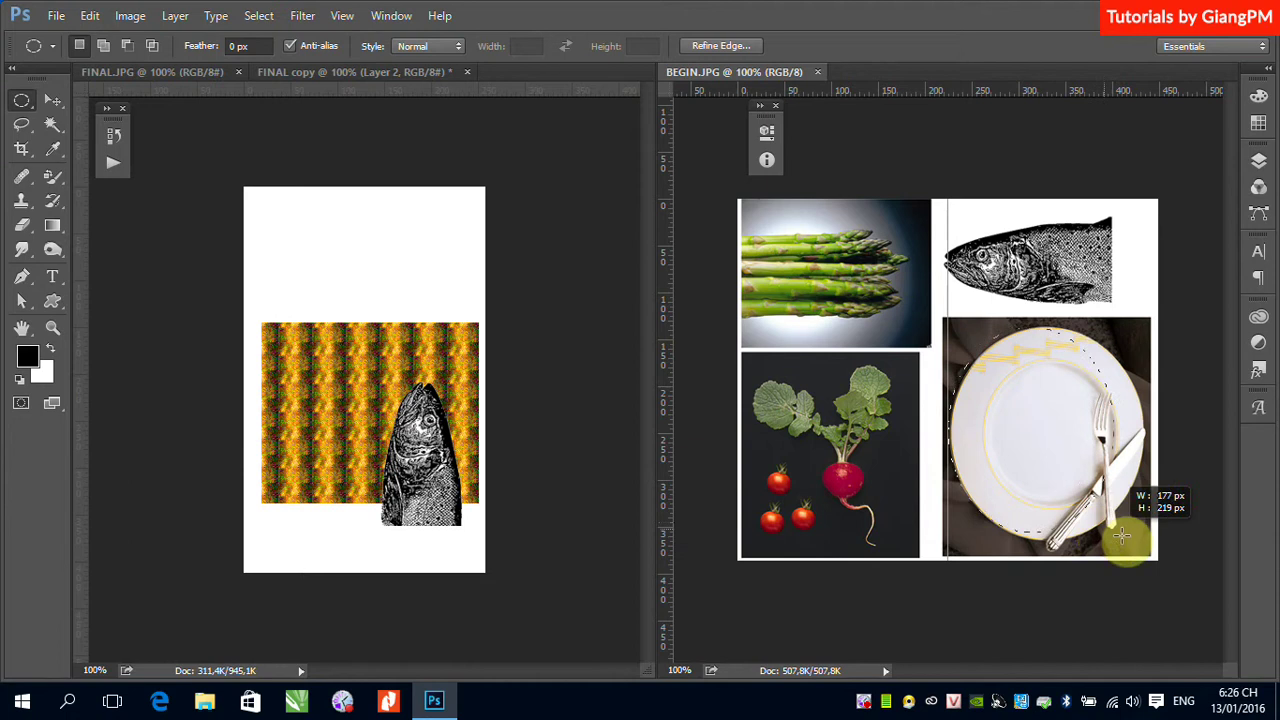
key(space)
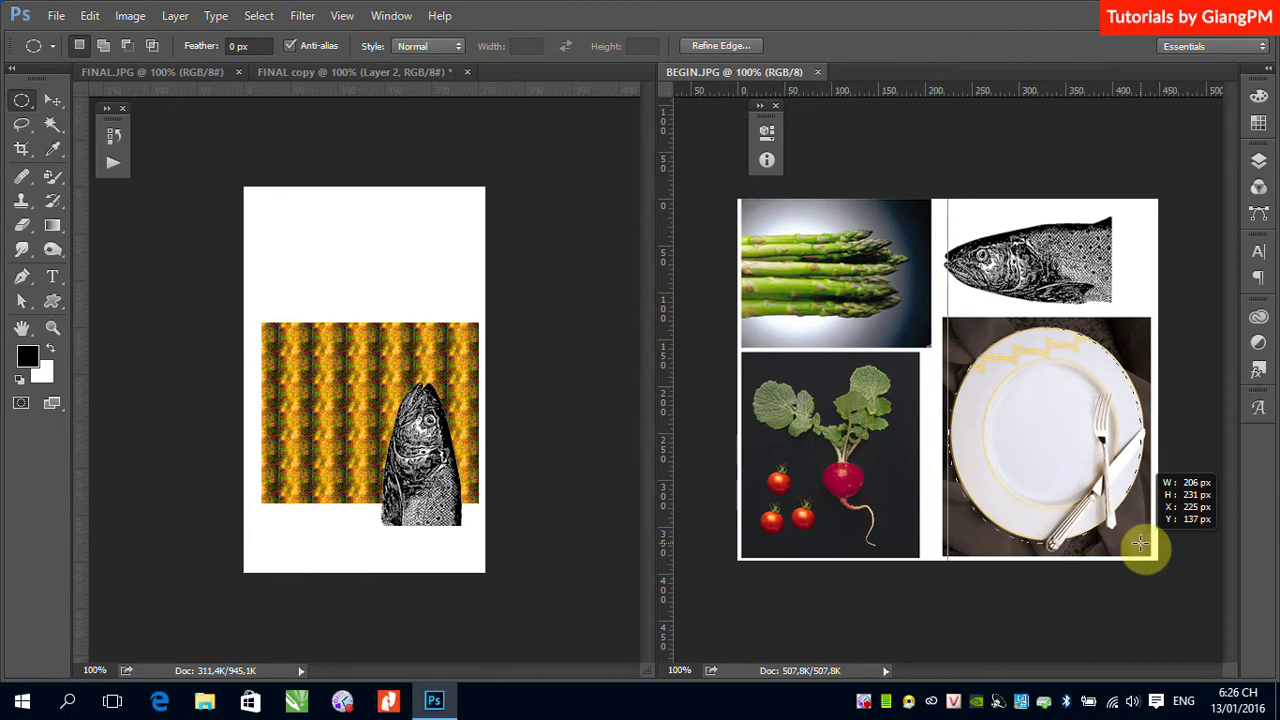
drag(1141, 543, 1143, 541)
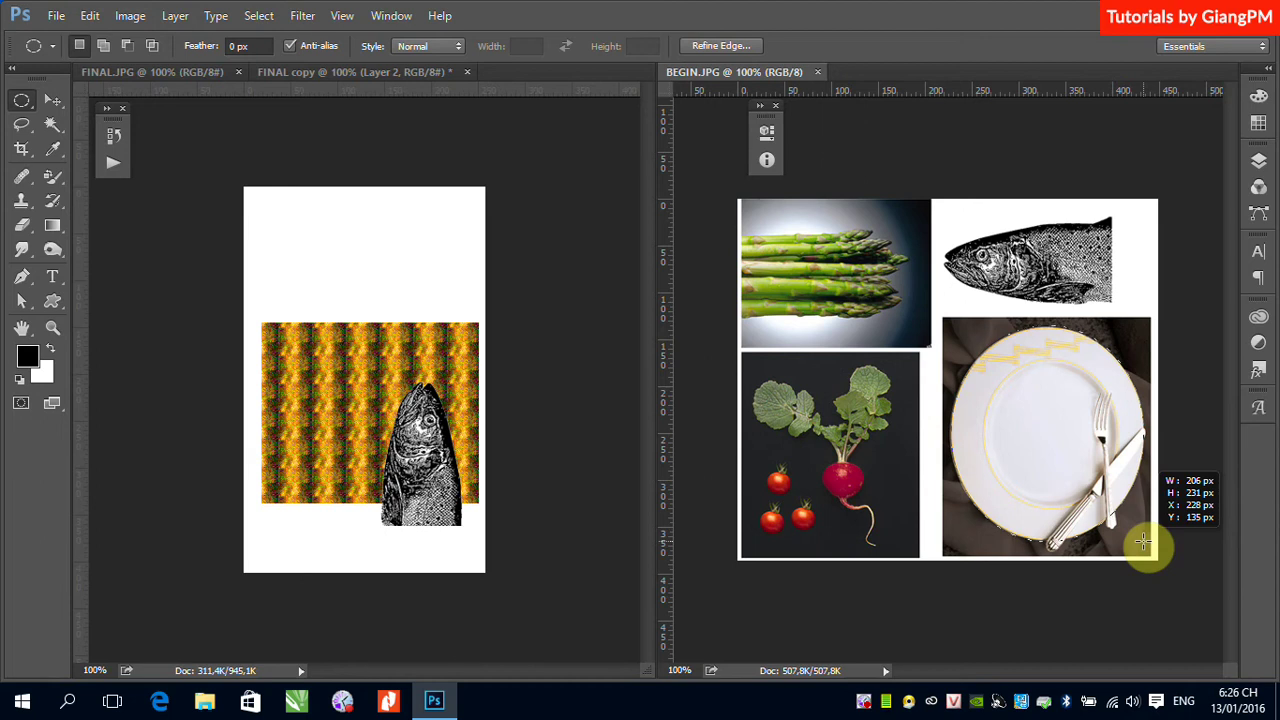
drag(1143, 541, 1143, 541)
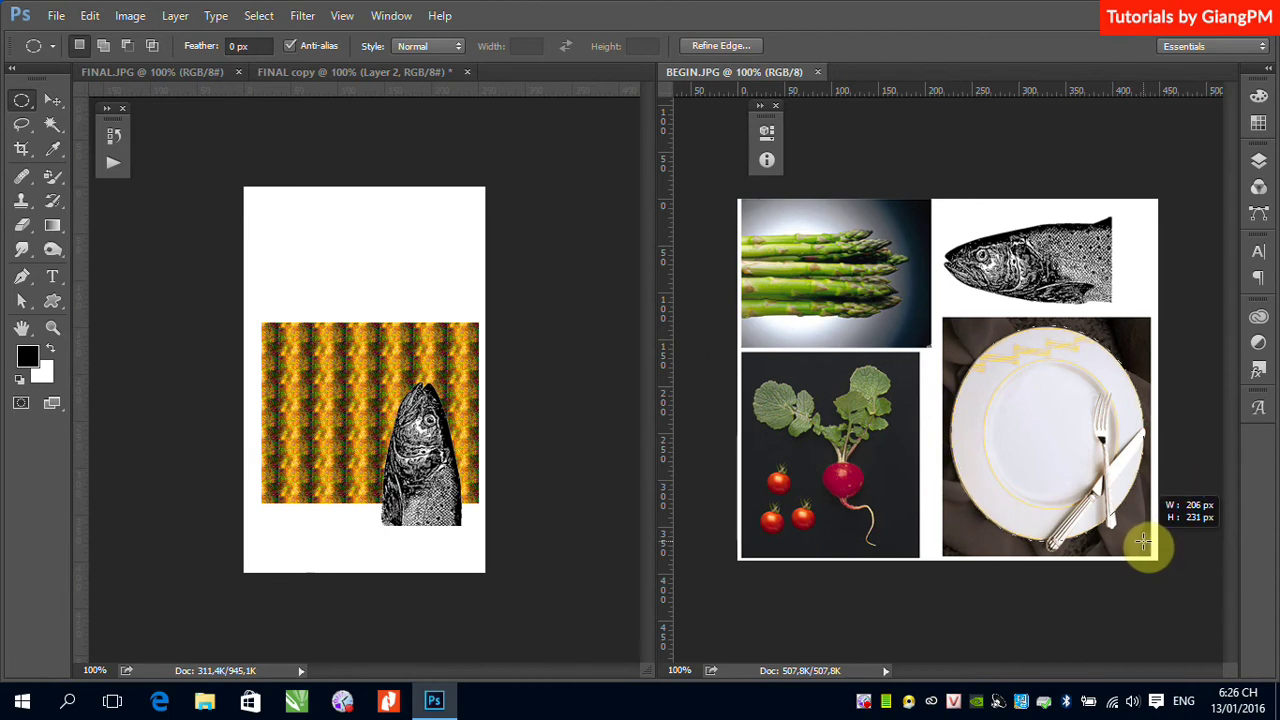
drag(1142, 541, 1130, 548)
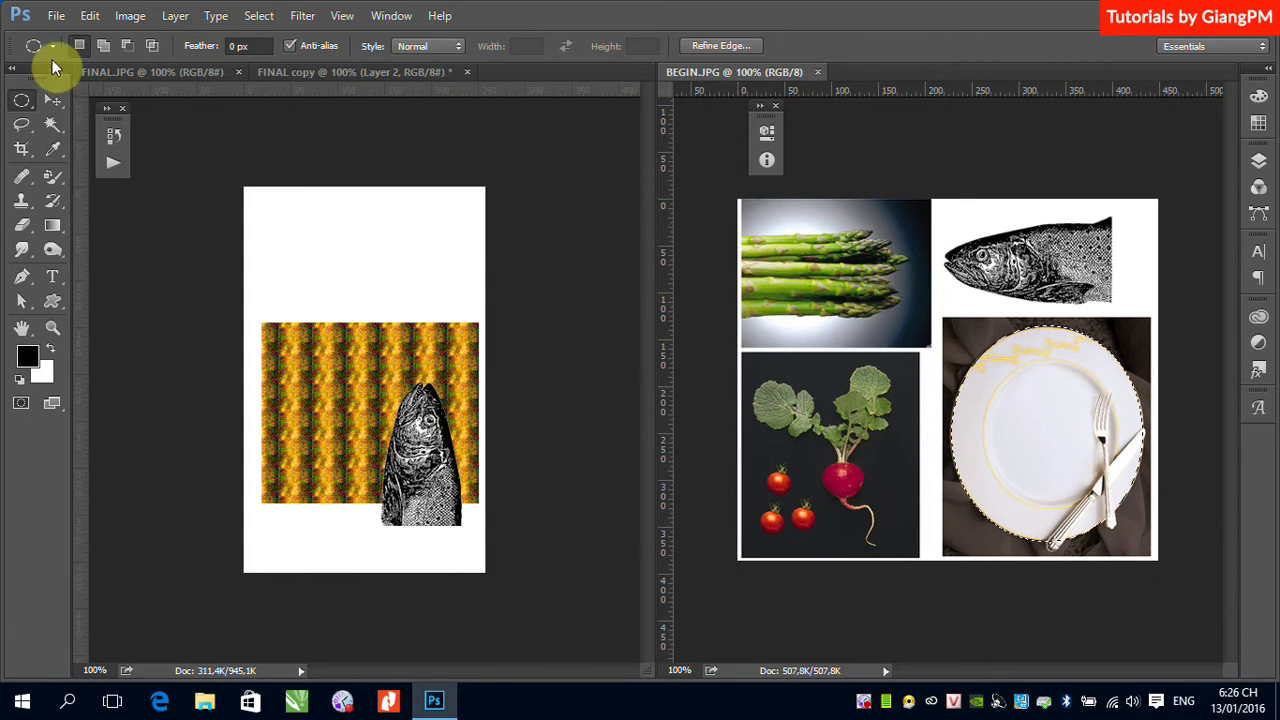
Step: Move the plate into the FINAL copy's right side and place it behind the fish
key(v)
mouse_move(1045, 410)
mouse_down()
mouse_move(376, 442)
mouse_move(407, 428)
mouse_up()
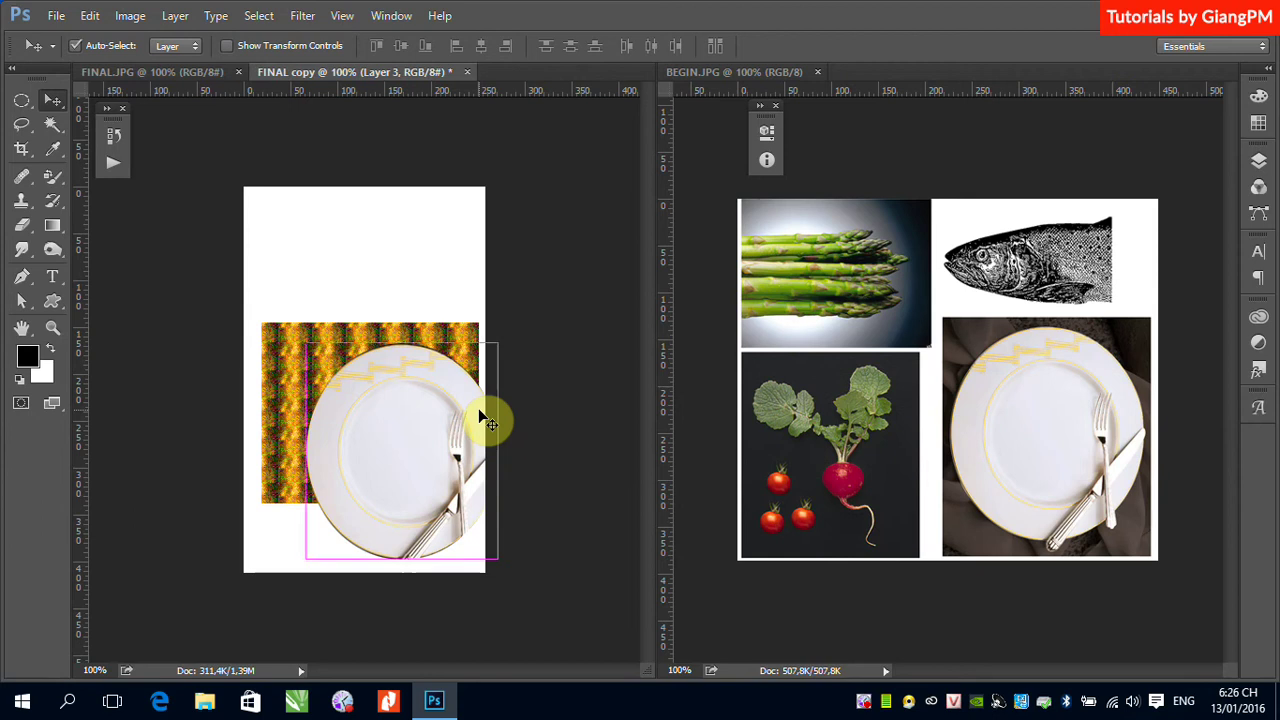
key(ctrl+v)
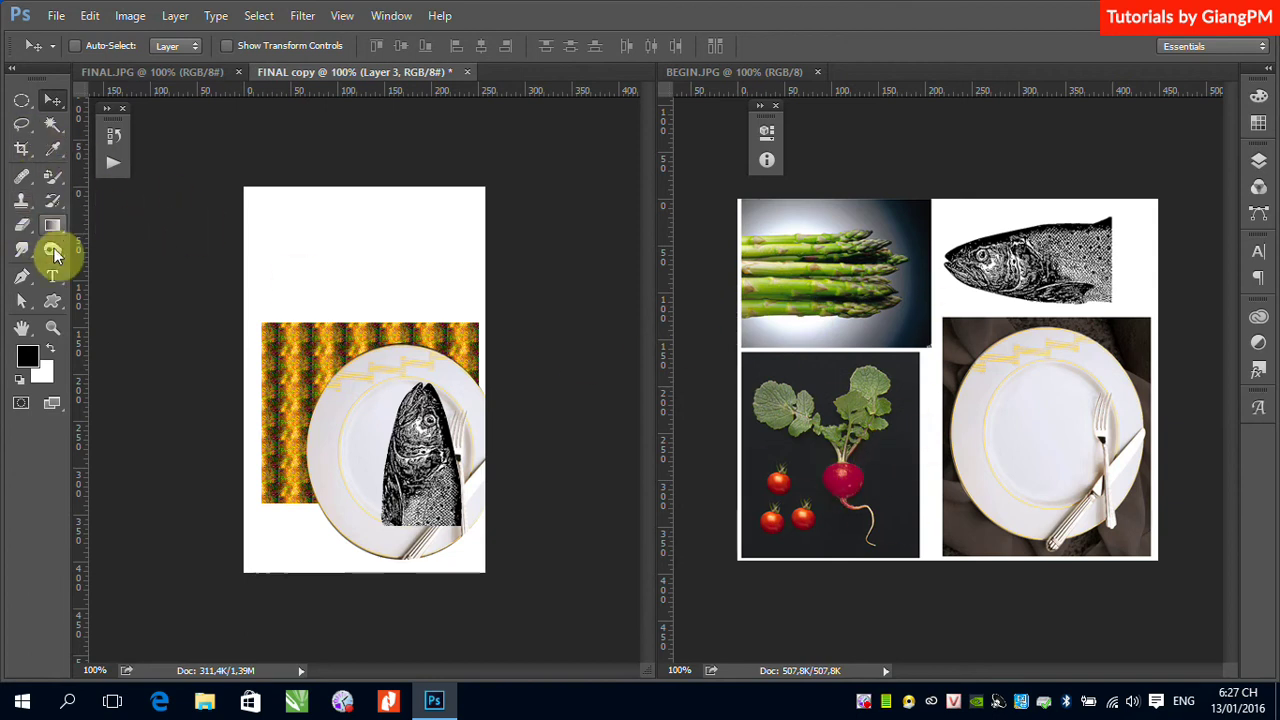
Step: Outline one asparagus spear in BEGIN.JPG with the Polygonal Lasso
click(21, 123)
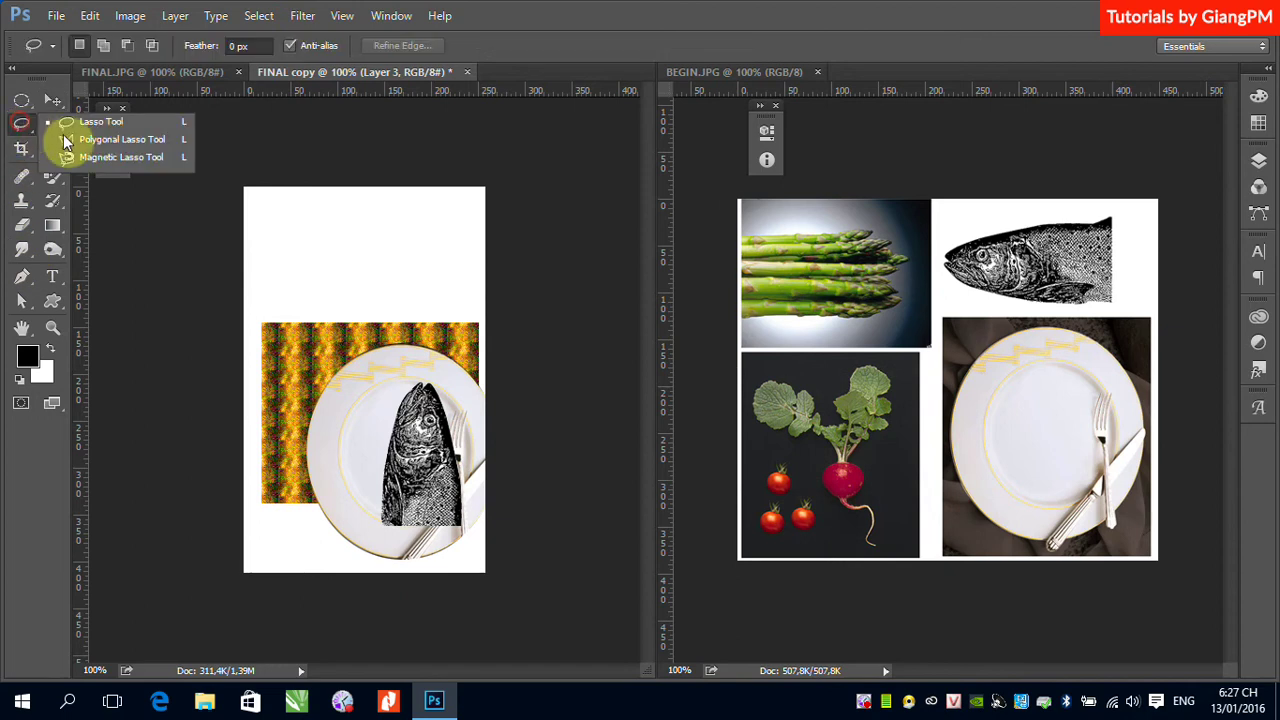
click(110, 139)
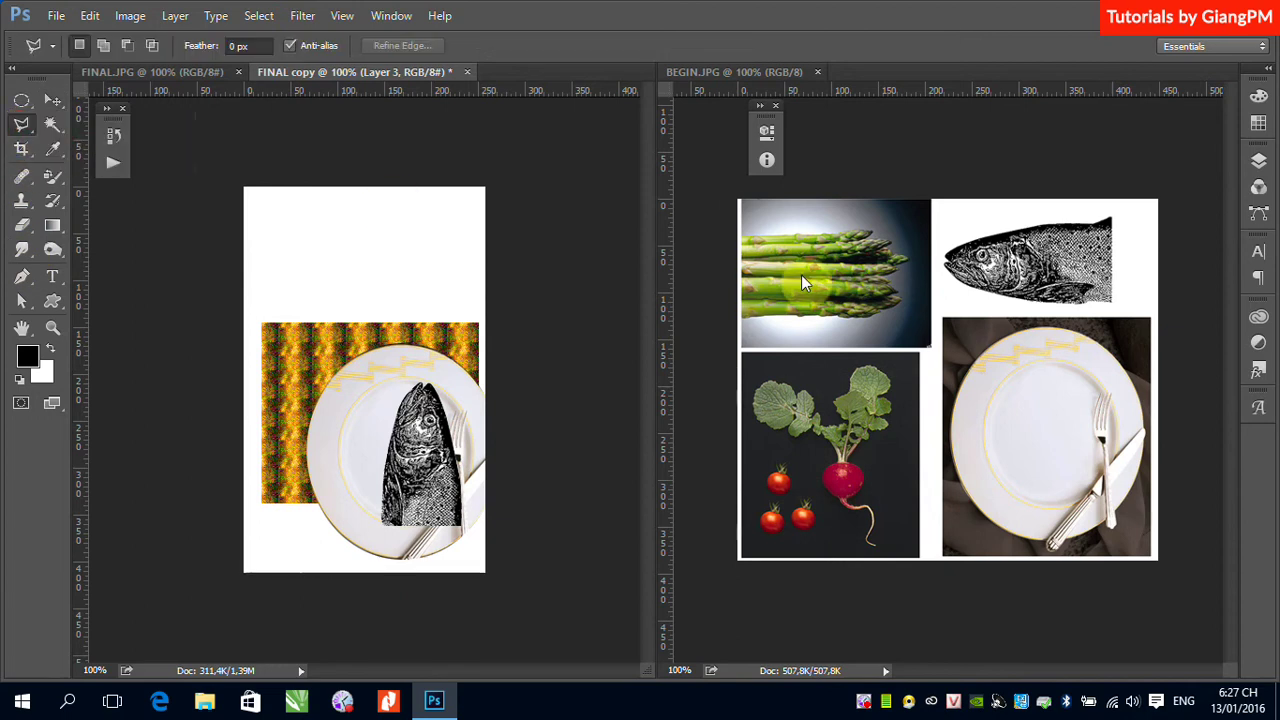
click(740, 224)
scroll(738, 216, up, 5)
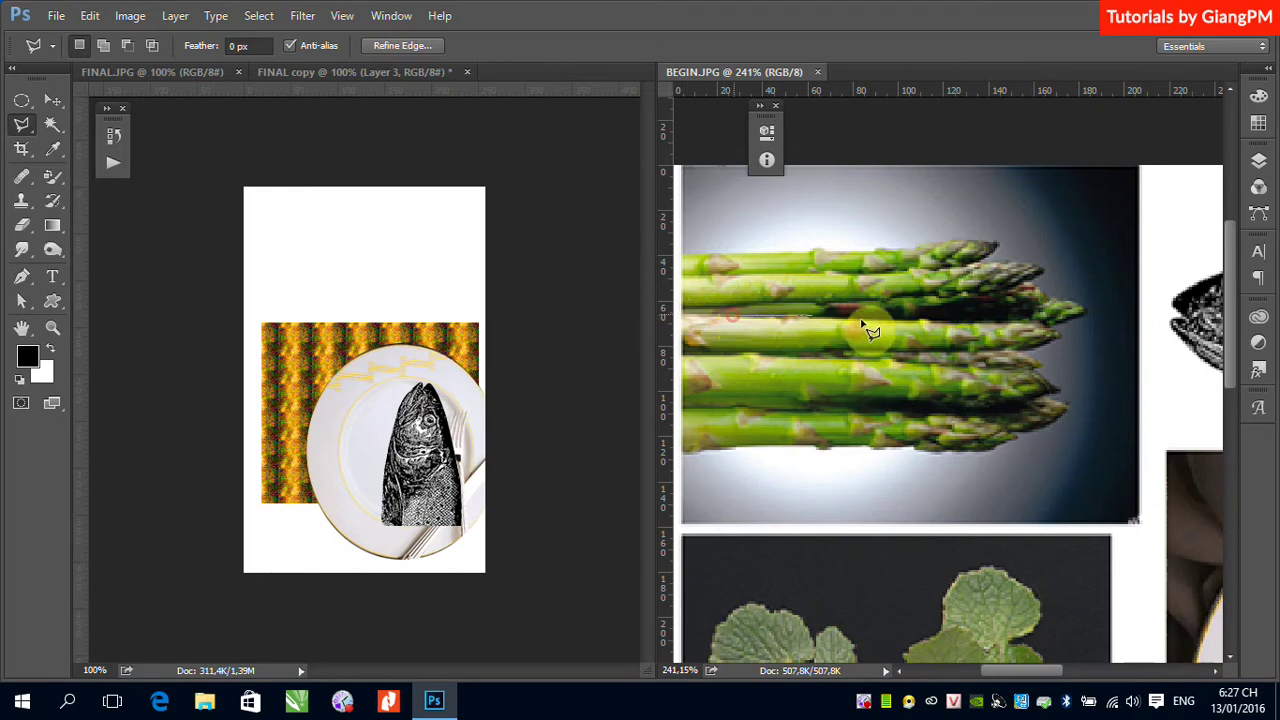
click(997, 327)
click(1066, 337)
click(1033, 347)
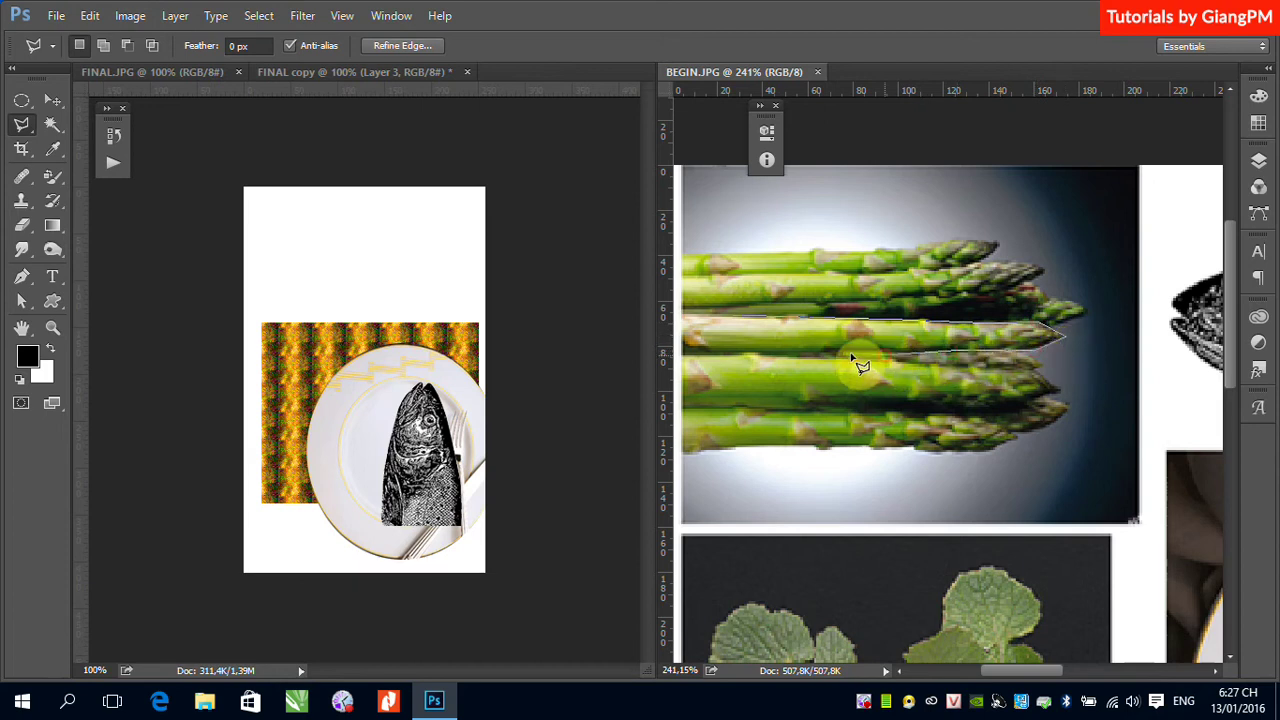
click(735, 357)
click(734, 322)
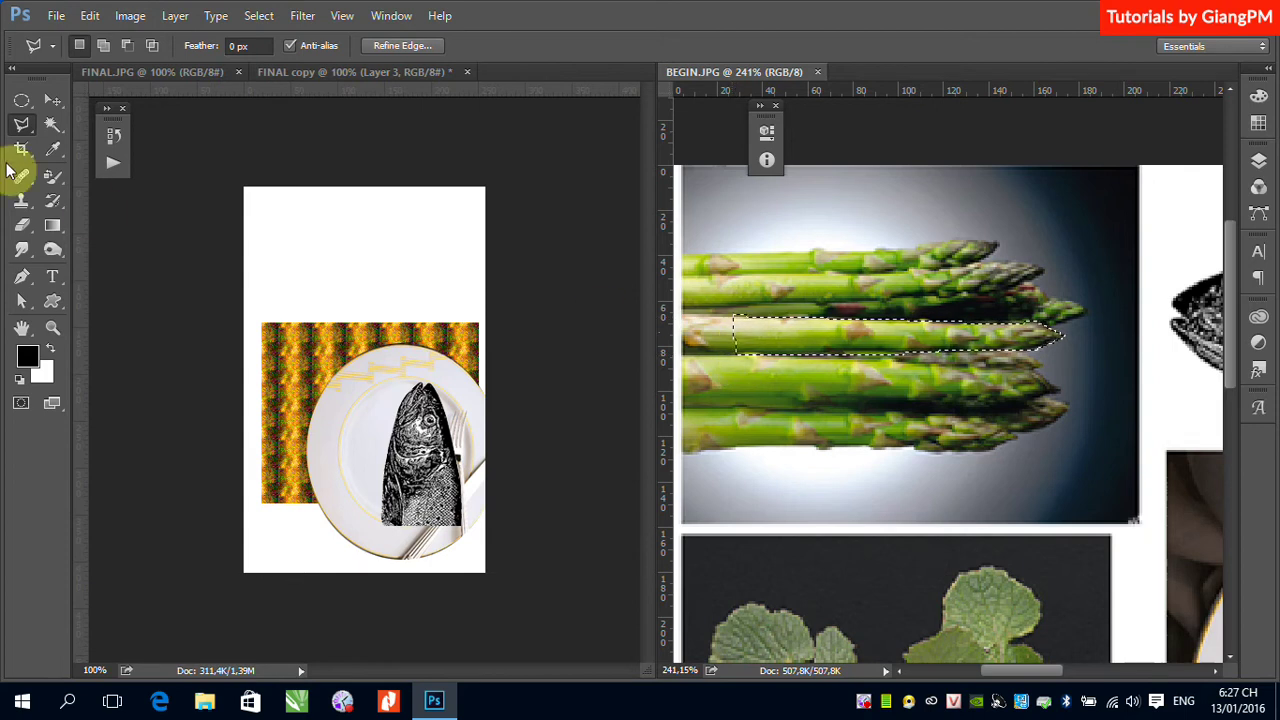
Step: Move the spear to the FINAL copy's upper left, tip pointing toward the plate
click(52, 100)
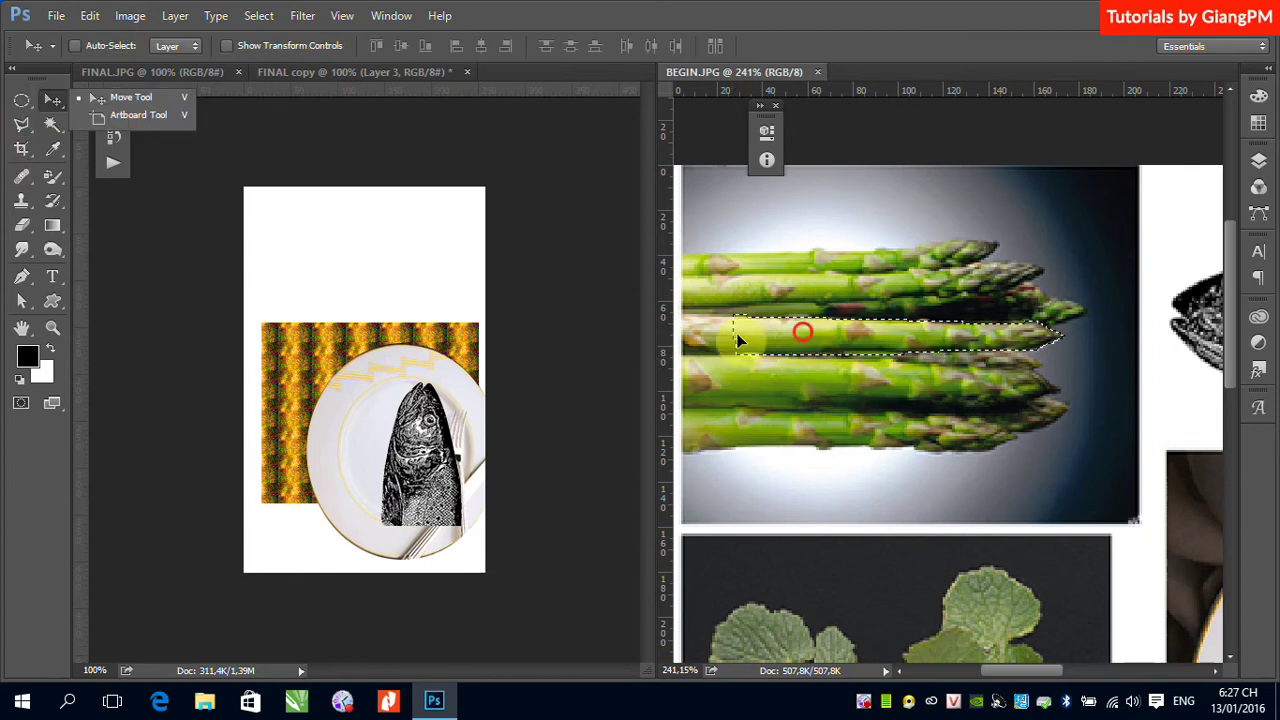
mouse_move(803, 332)
mouse_down()
mouse_move(285, 360)
mouse_move(300, 362)
mouse_up()
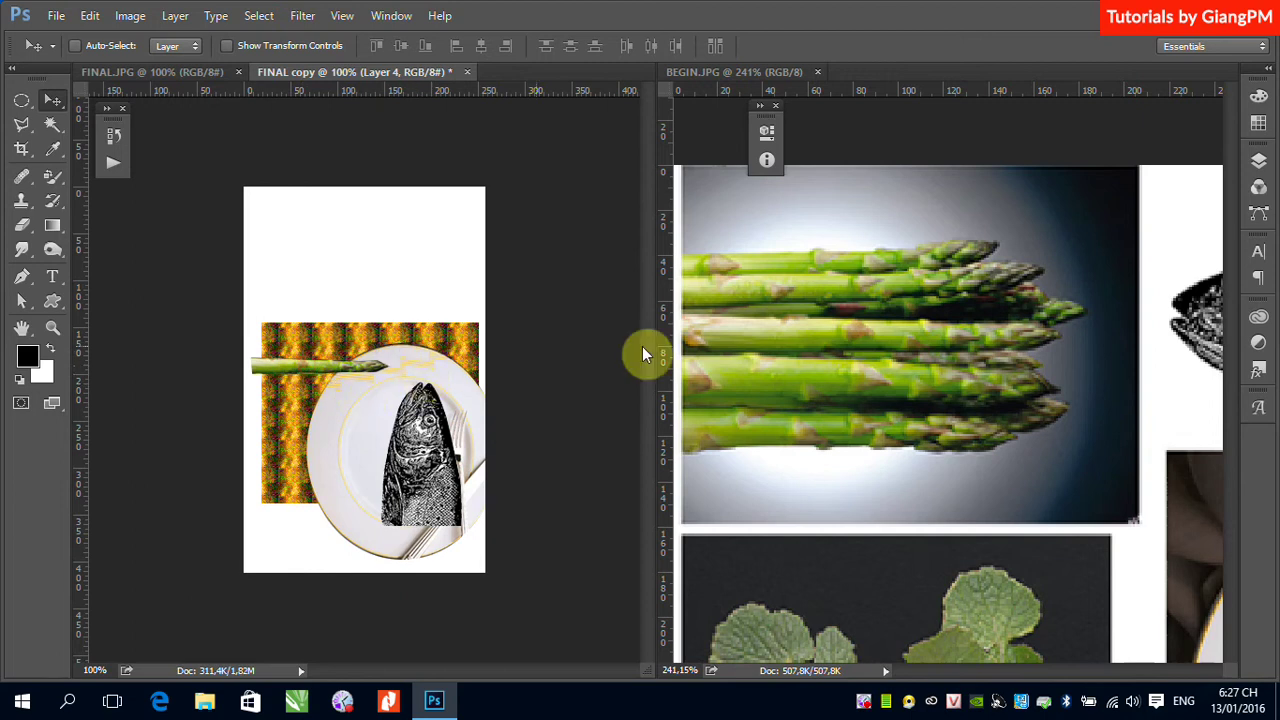
click(937, 509)
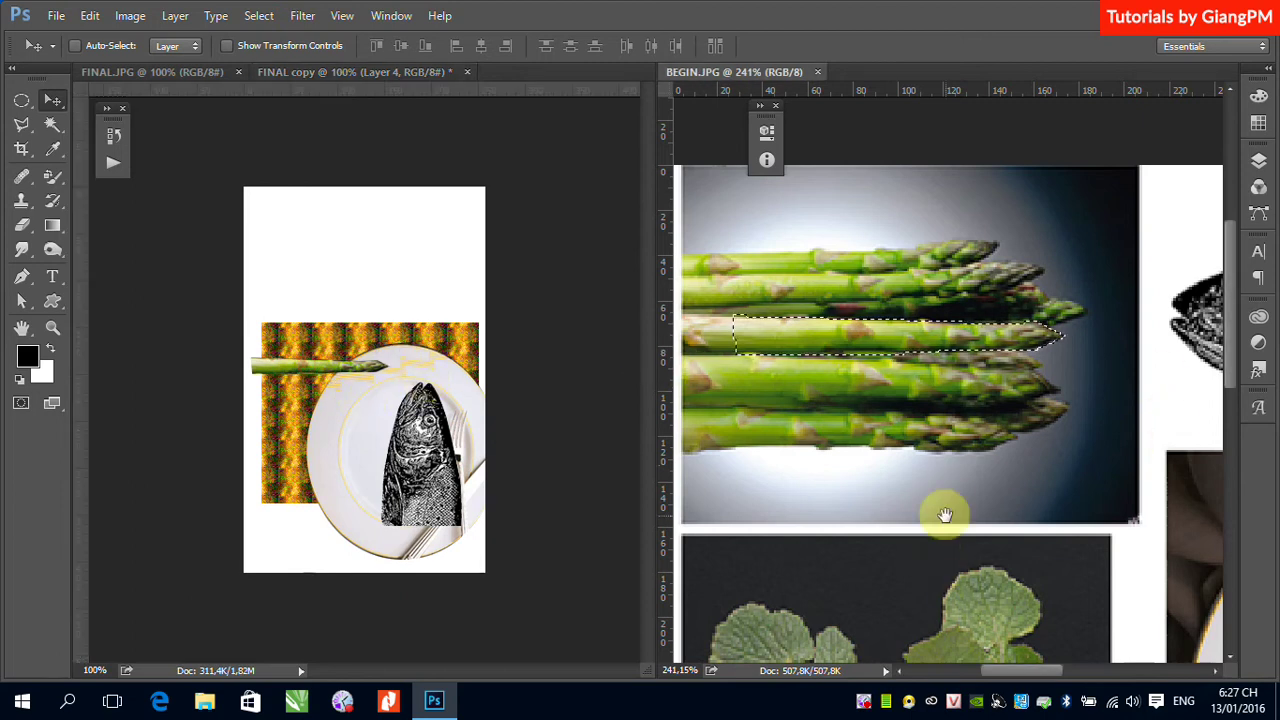
scroll(943, 500, down, 5)
mouse_move(979, 509)
mouse_down()
mouse_move(980, 406)
mouse_move(1011, 454)
mouse_up()
click(777, 107)
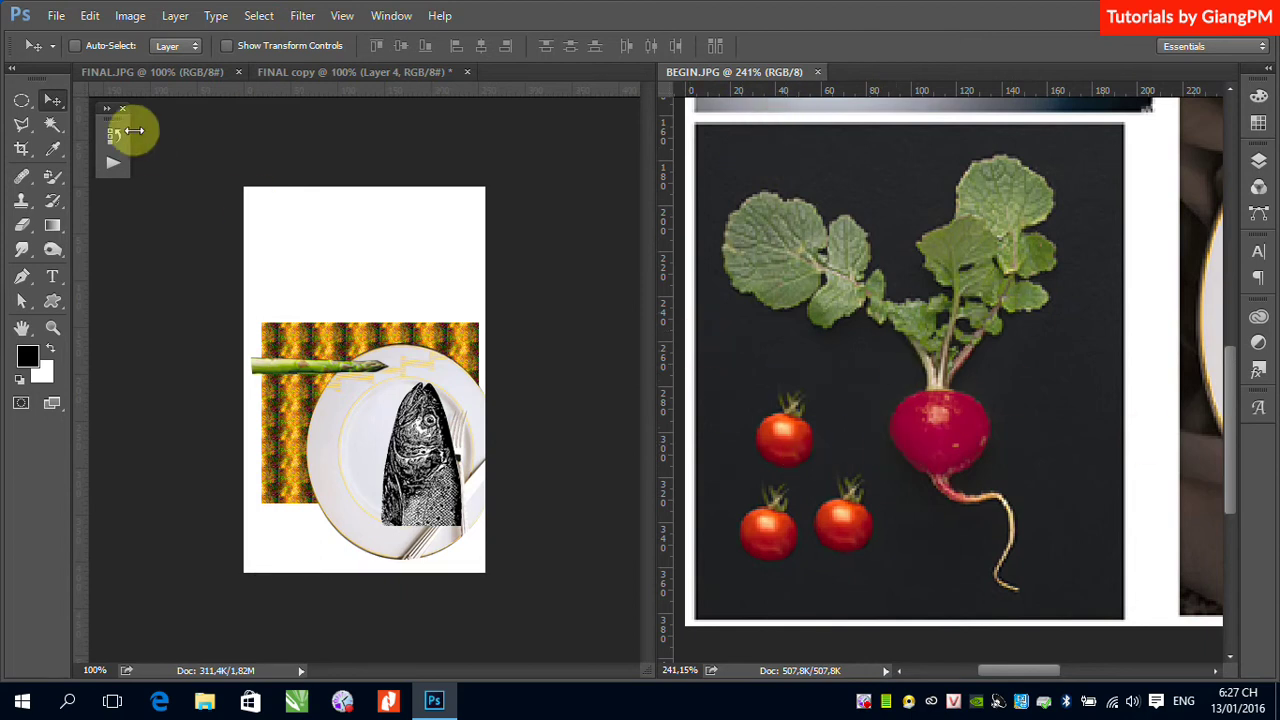
Step: Build an elliptical selection covering the radish's leaves and root
click(24, 104)
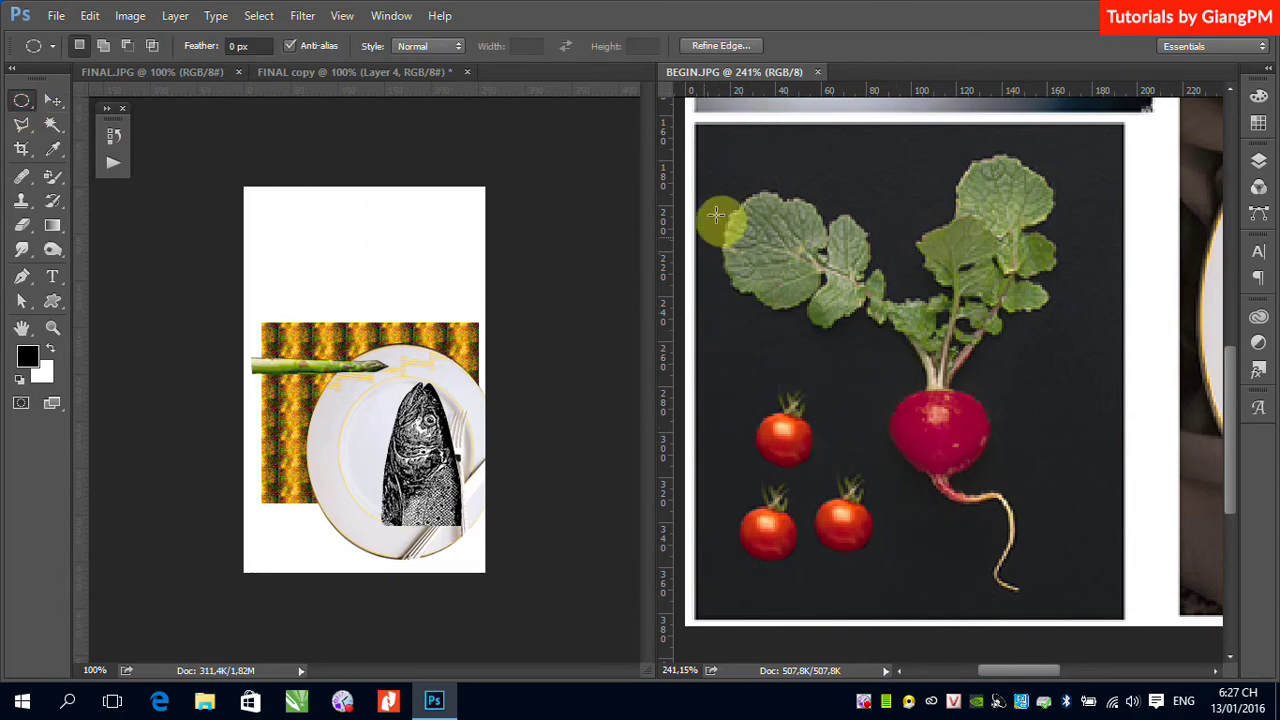
drag(711, 178, 888, 348)
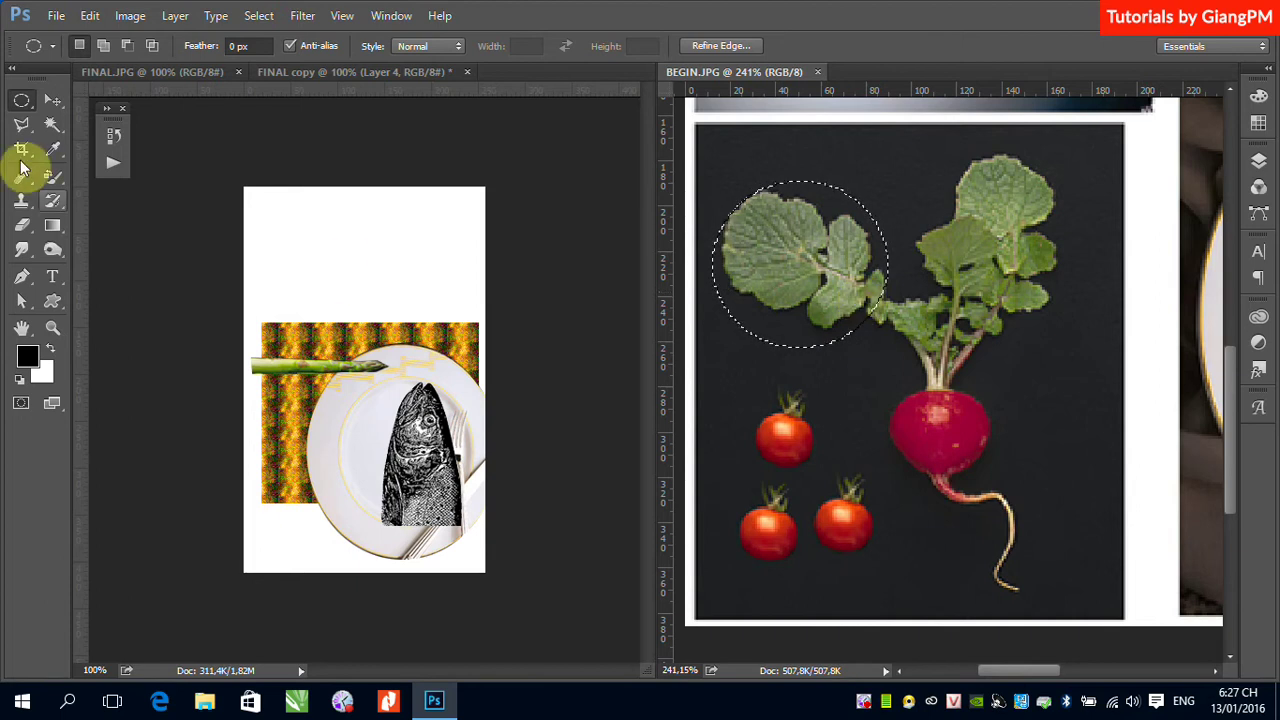
click(50, 130)
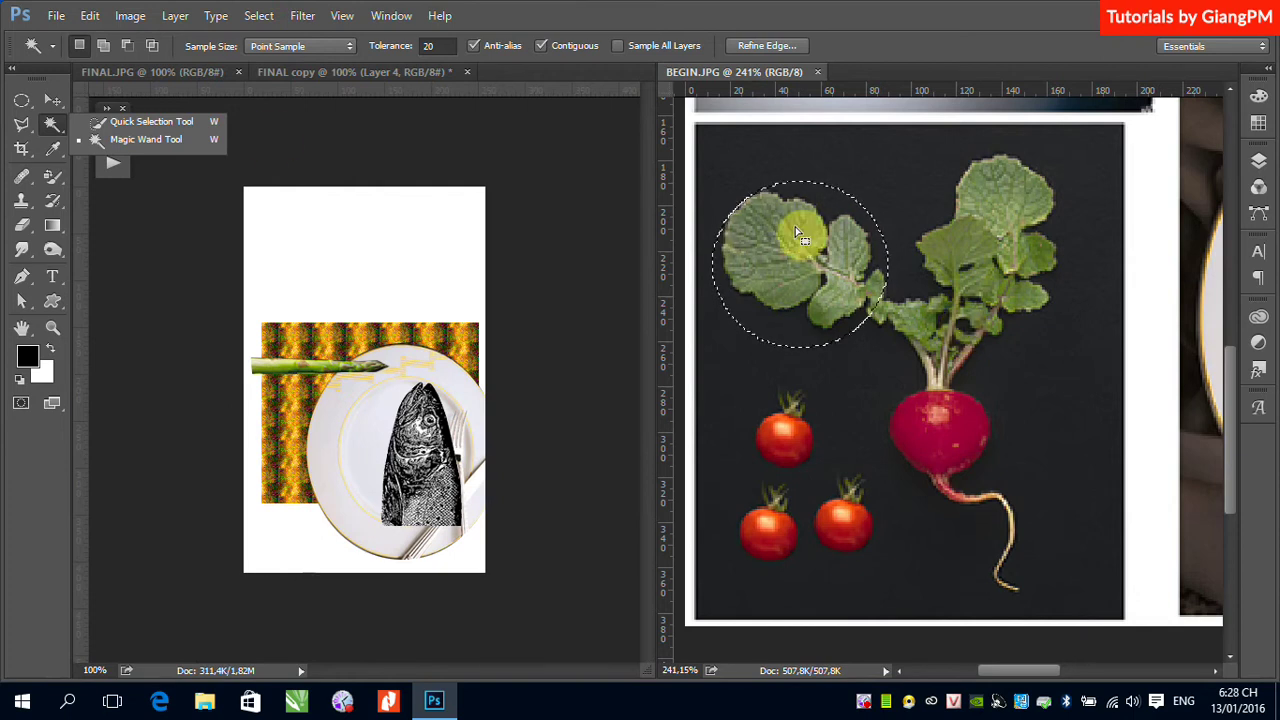
click(22, 100)
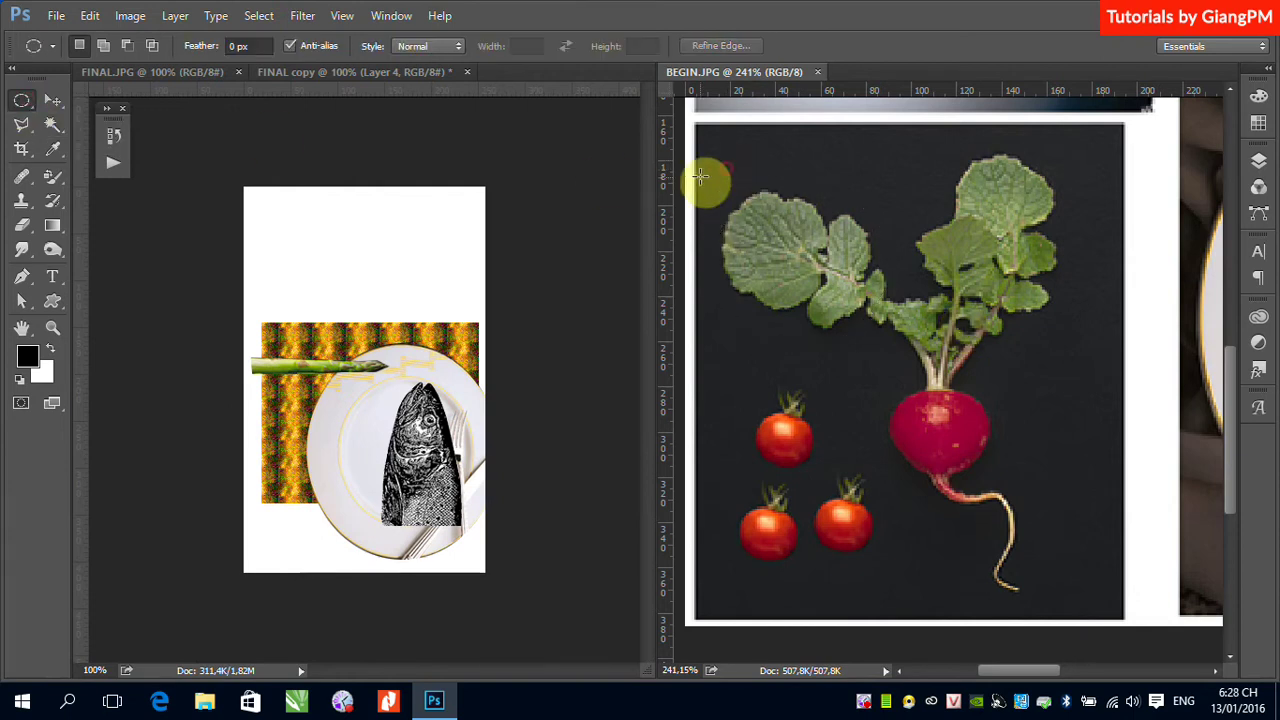
drag(702, 160, 894, 345)
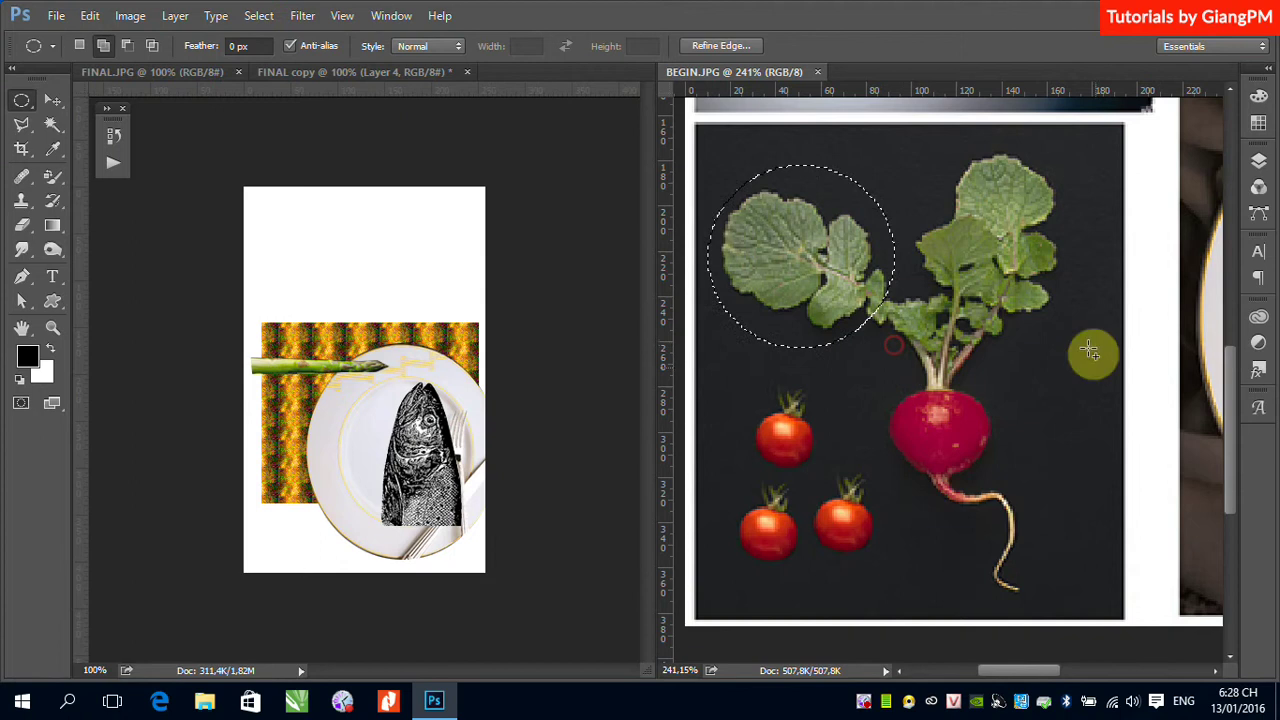
drag(902, 145, 1088, 344)
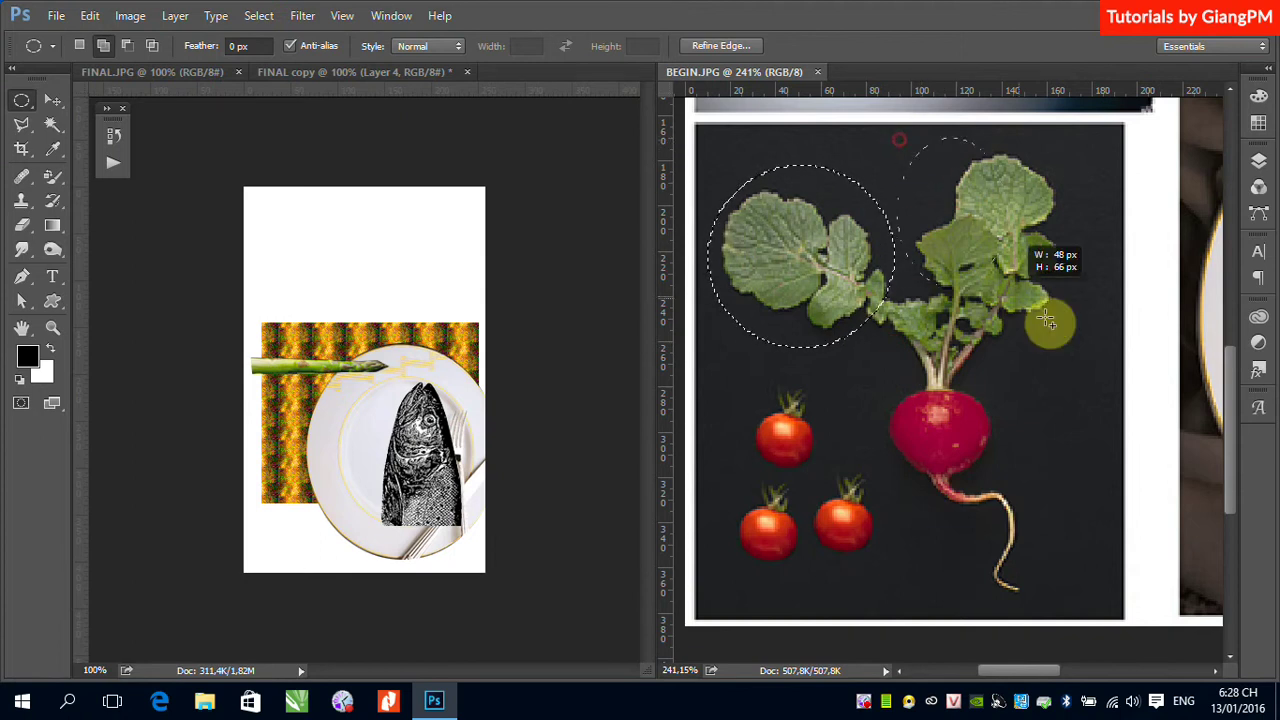
mouse_move(925, 344)
mouse_down()
mouse_move(866, 380)
mouse_move(1007, 492)
mouse_up()
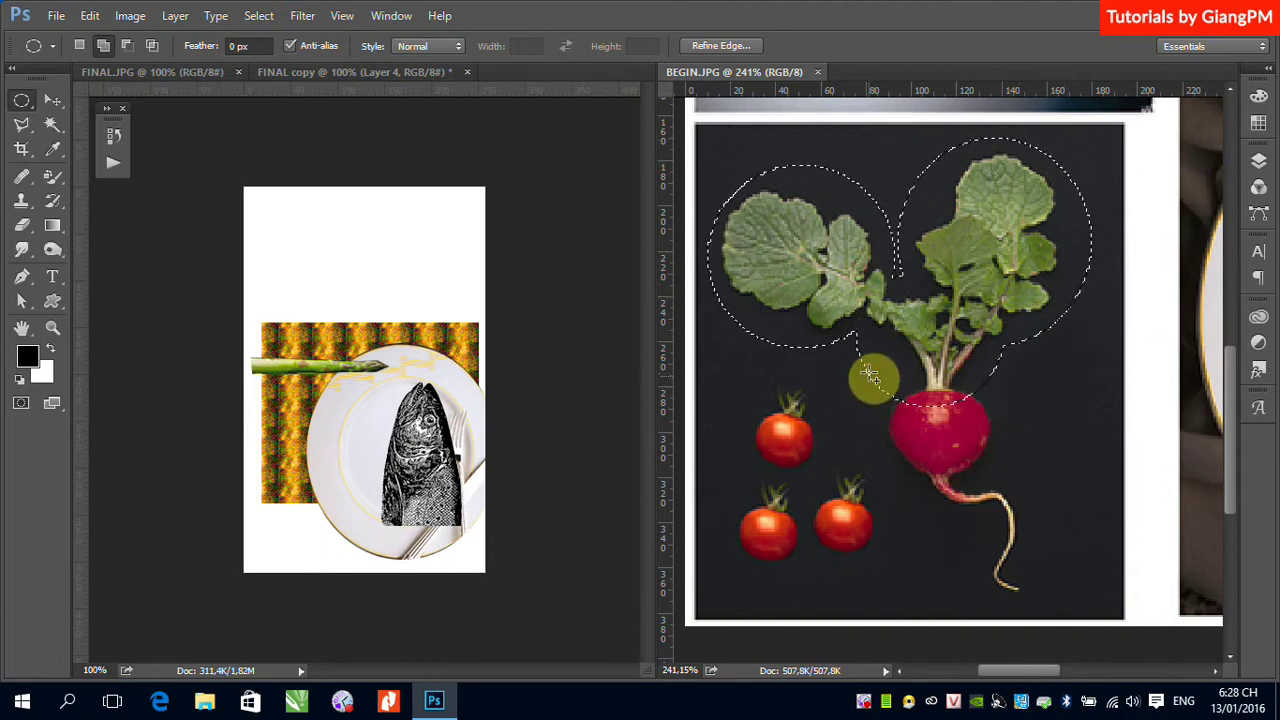
drag(923, 478, 1045, 606)
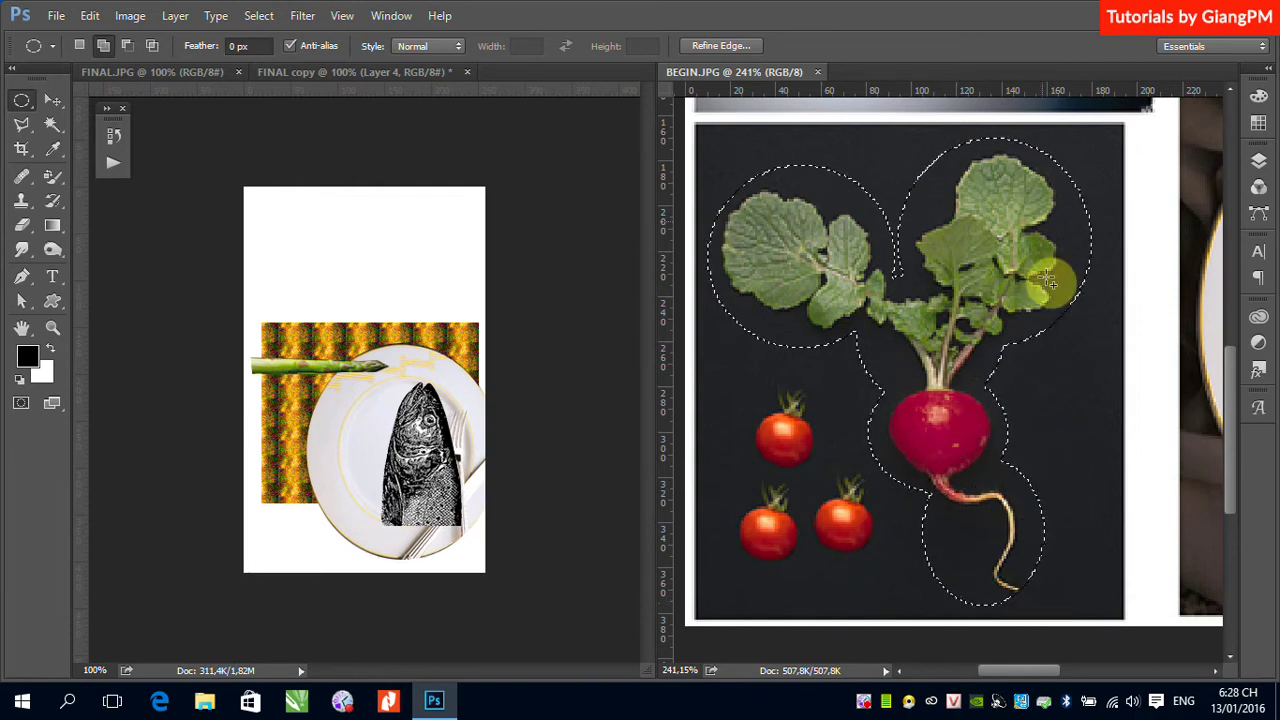
Step: Subtract the dark background with non-contiguous Magic Wand and move the radish into the collage
click(53, 124)
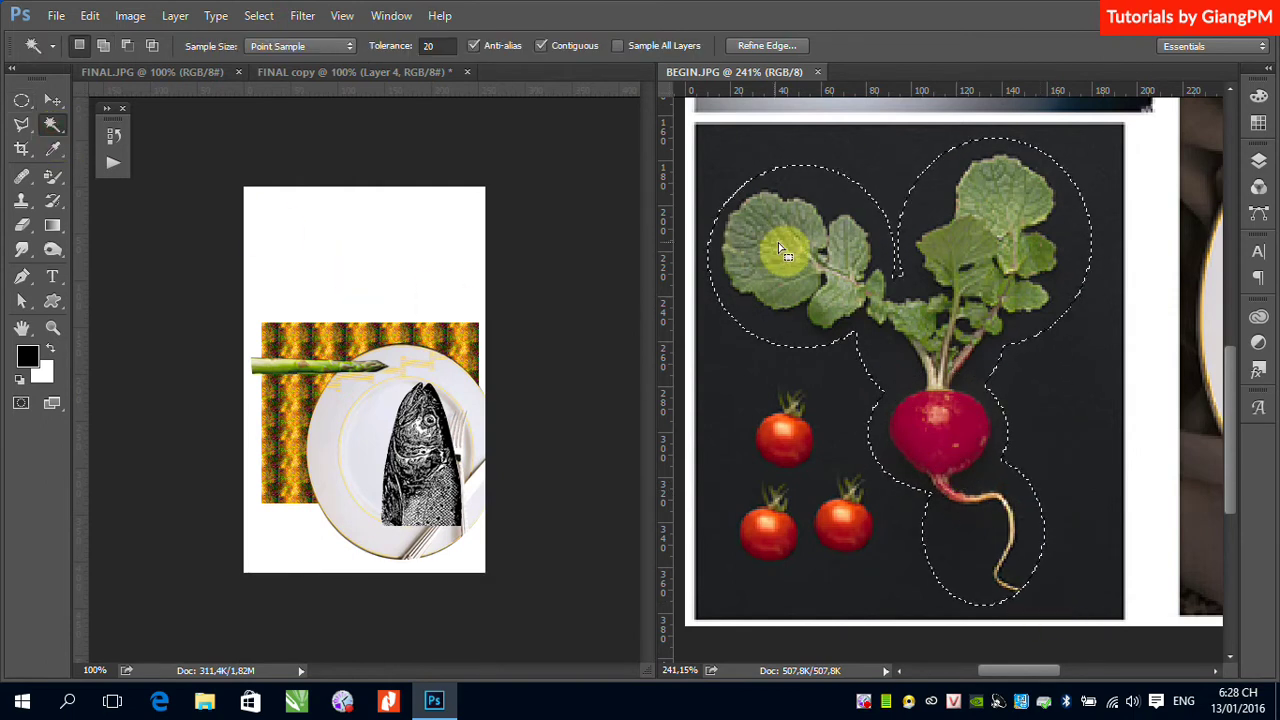
click(540, 46)
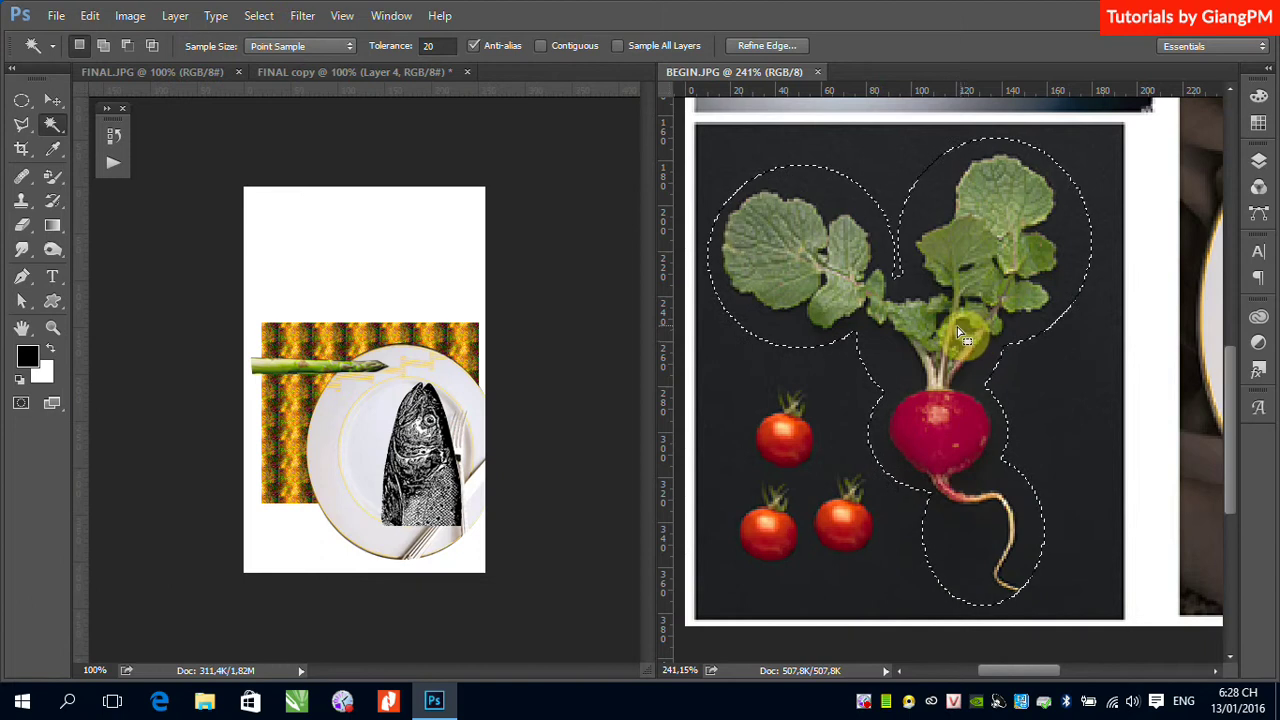
alt+click(935, 195)
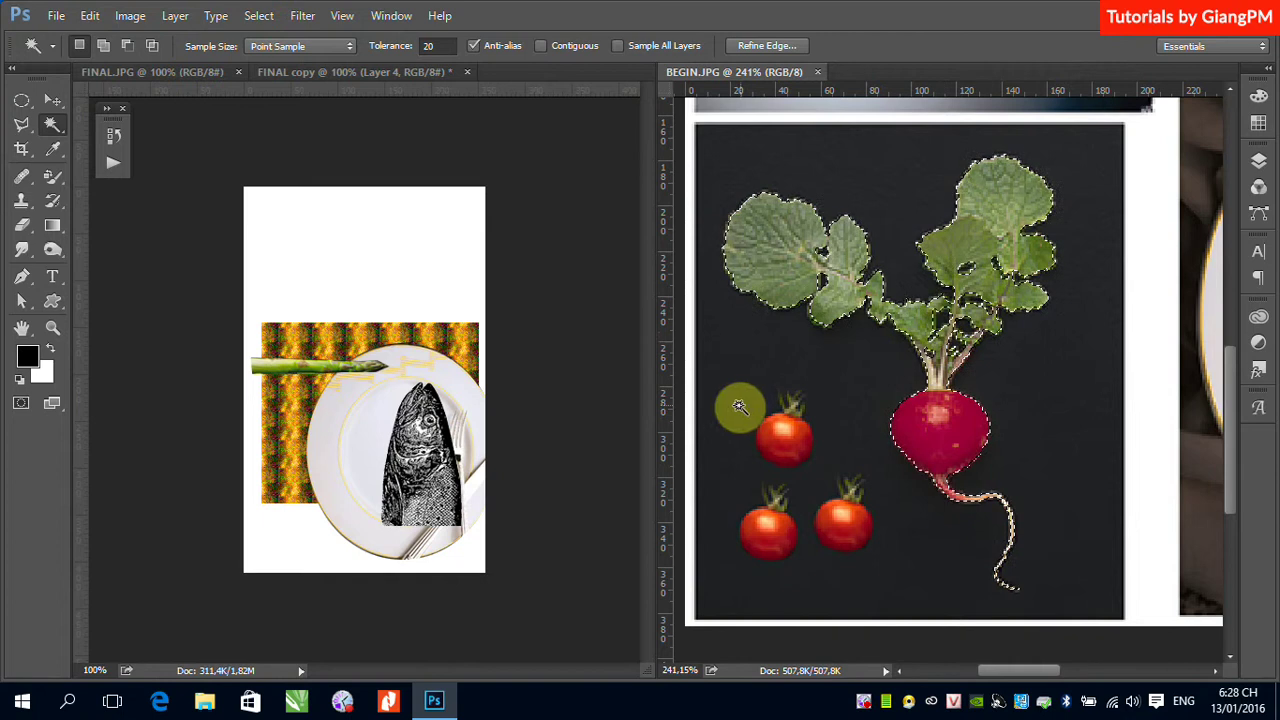
click(53, 100)
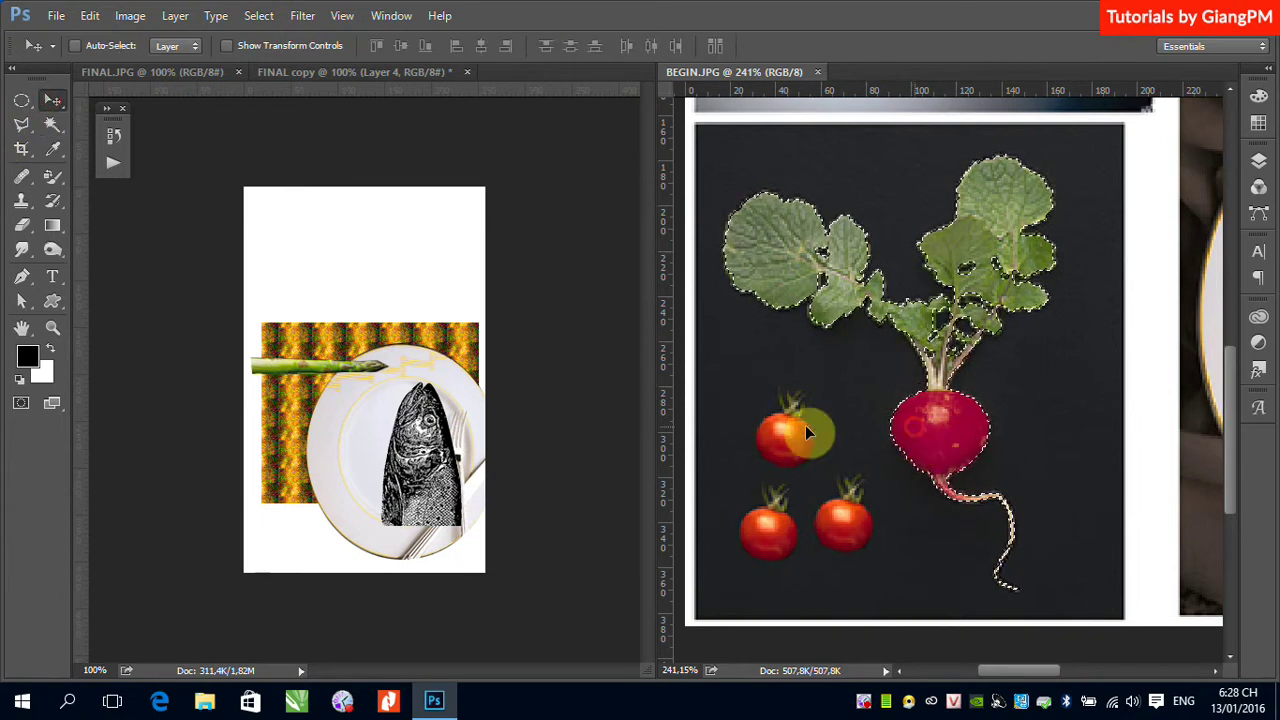
mouse_move(806, 425)
mouse_down()
mouse_move(399, 341)
mouse_move(412, 341)
mouse_up()
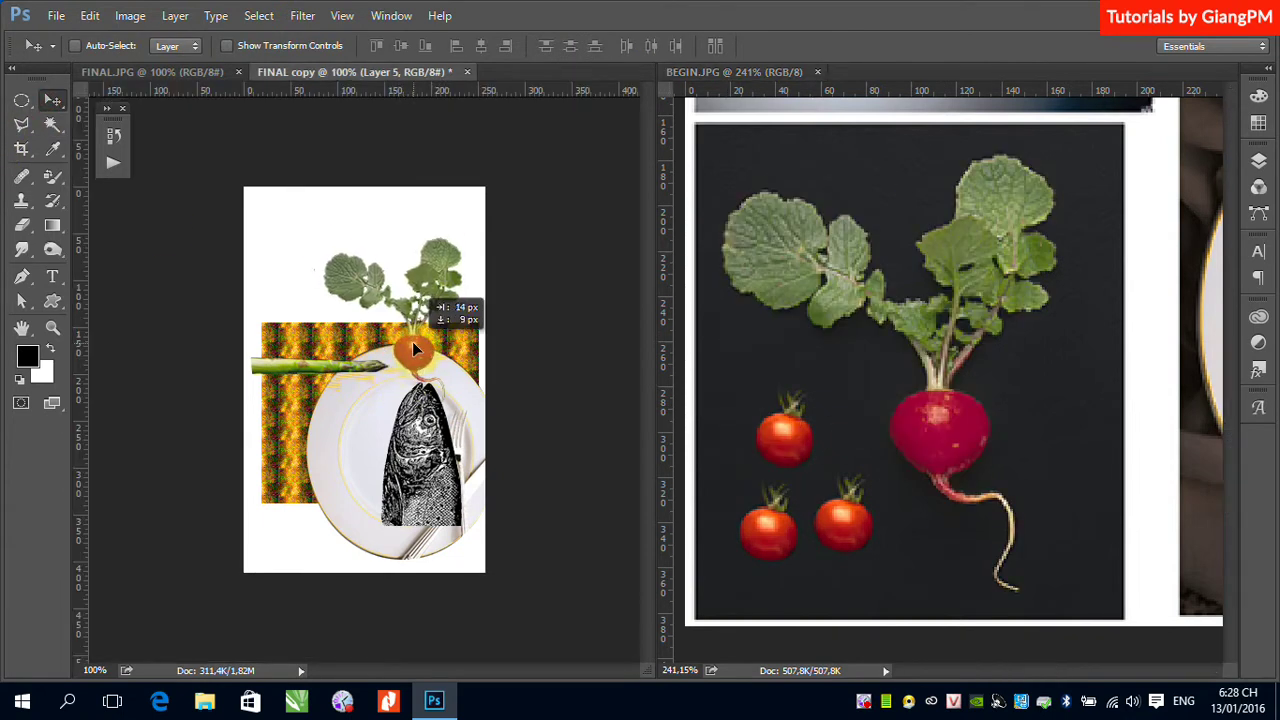
Step: Circle the top-left tomato with an elliptical selection
click(886, 418)
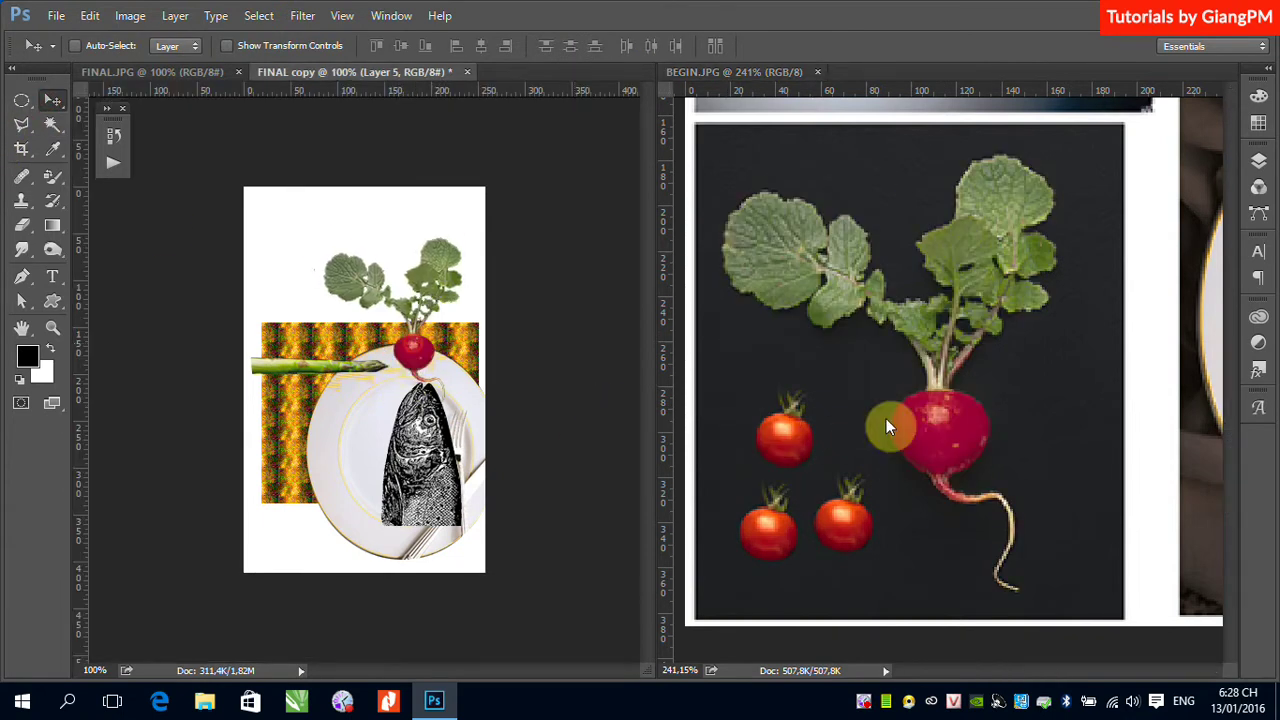
click(18, 101)
drag(721, 363, 838, 476)
click(55, 125)
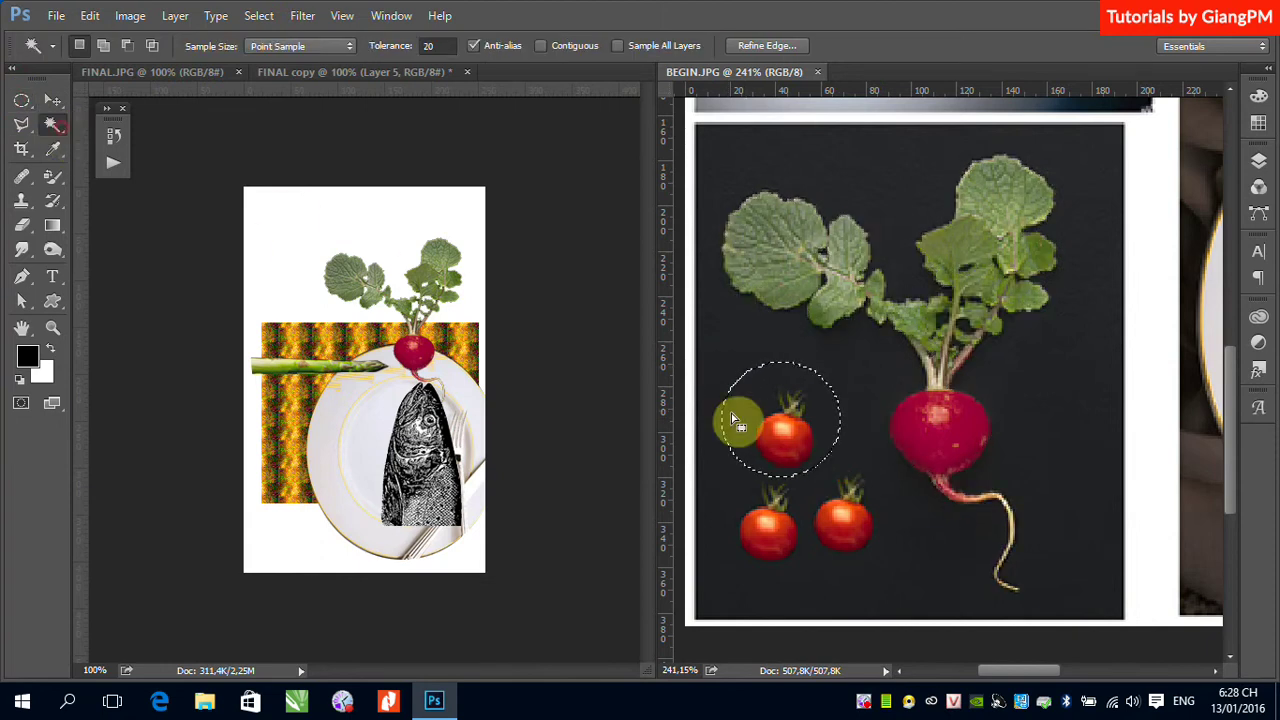
Step: Remove the dark background around the top-left tomato using Magic Wand tolerance 10
alt+click(821, 411)
double_click(428, 45)
text(1)
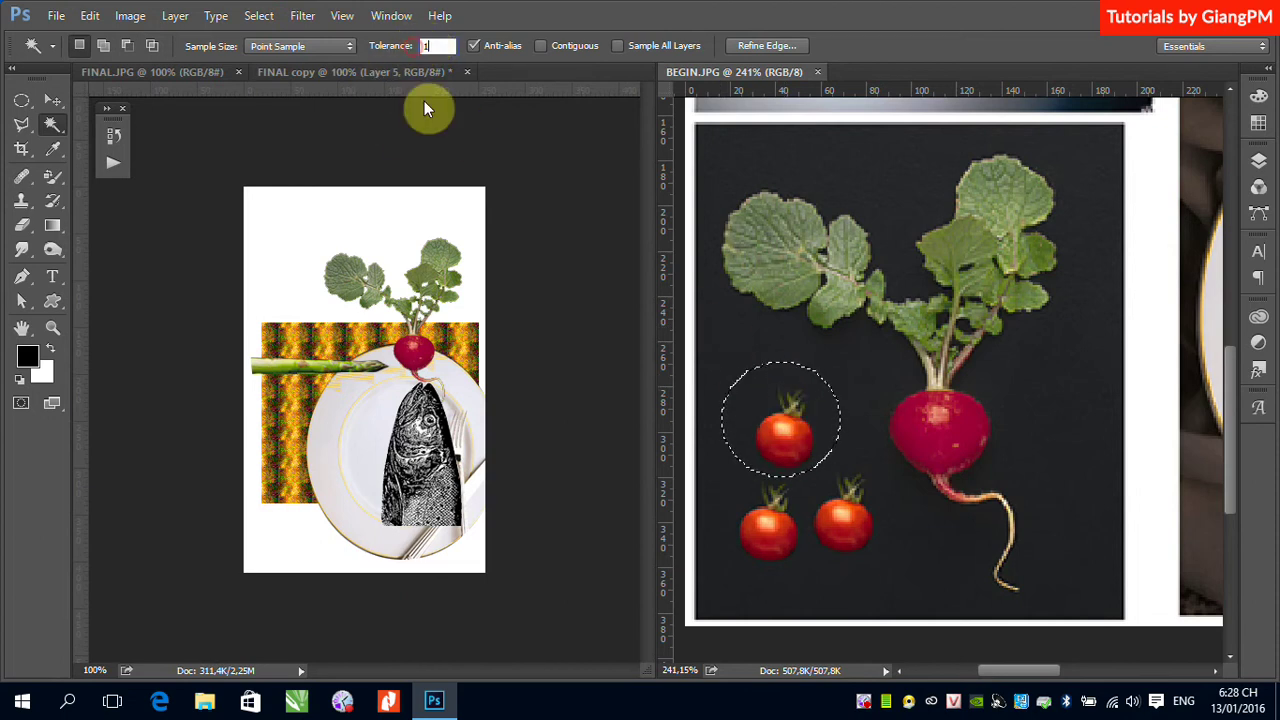
text(0)
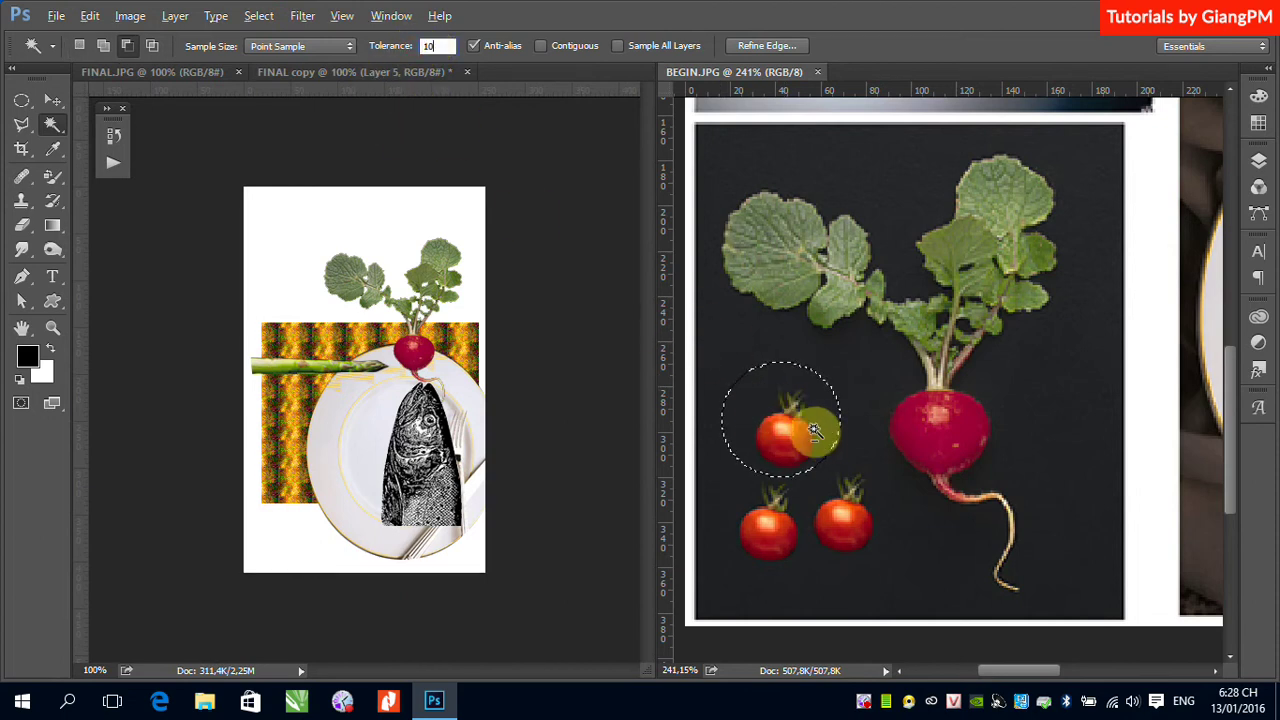
alt+click(825, 434)
shift+click(795, 403)
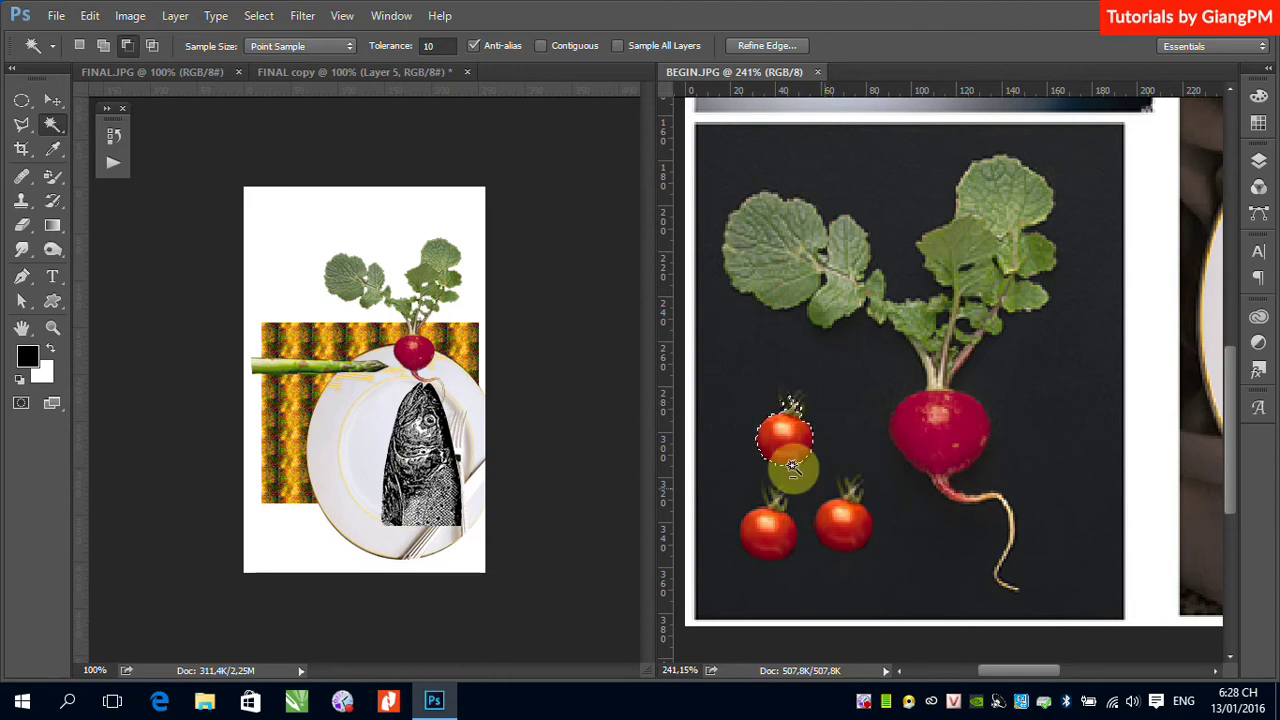
Step: Select the lower right tomato and subtract its background at tolerance 5
click(22, 102)
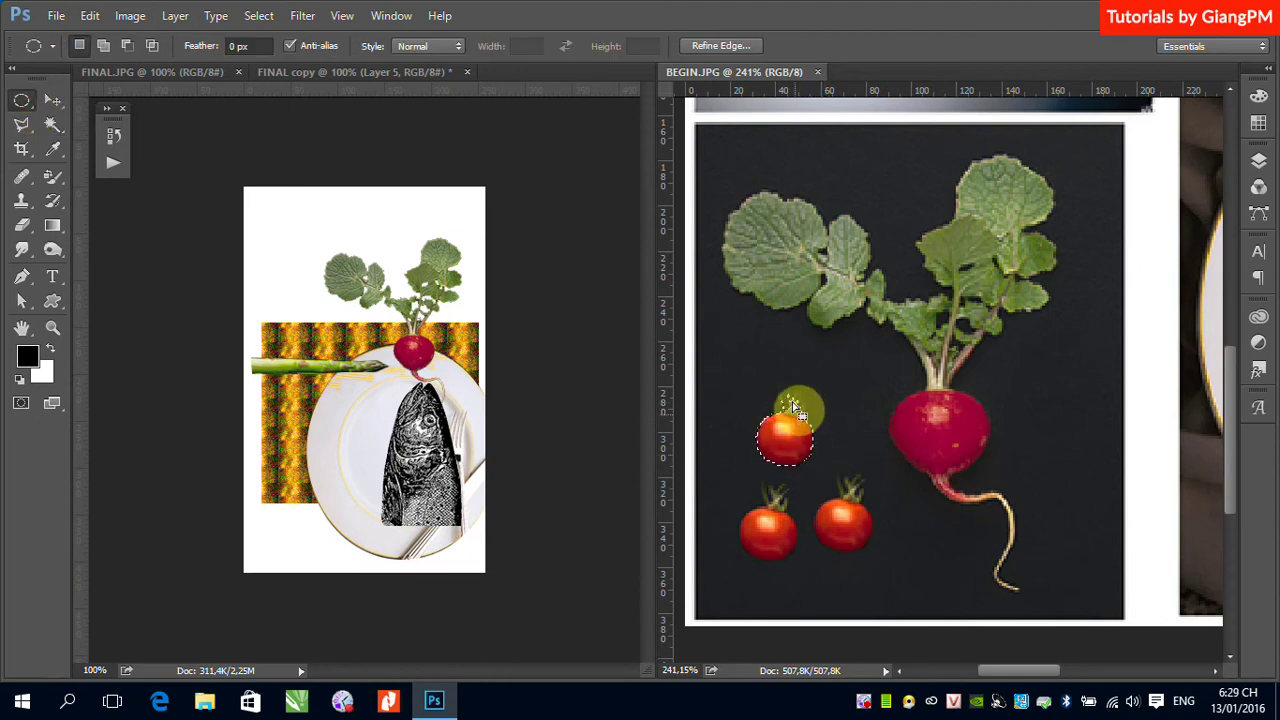
drag(811, 471, 888, 555)
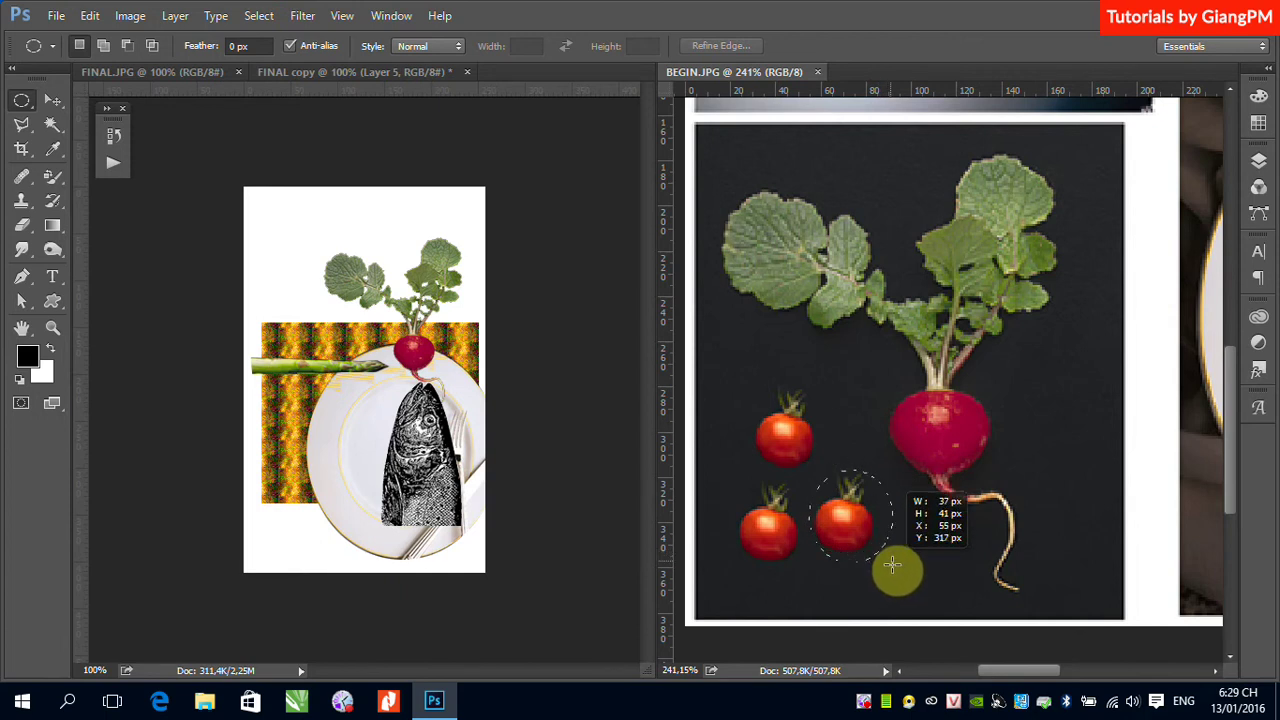
drag(888, 555, 897, 563)
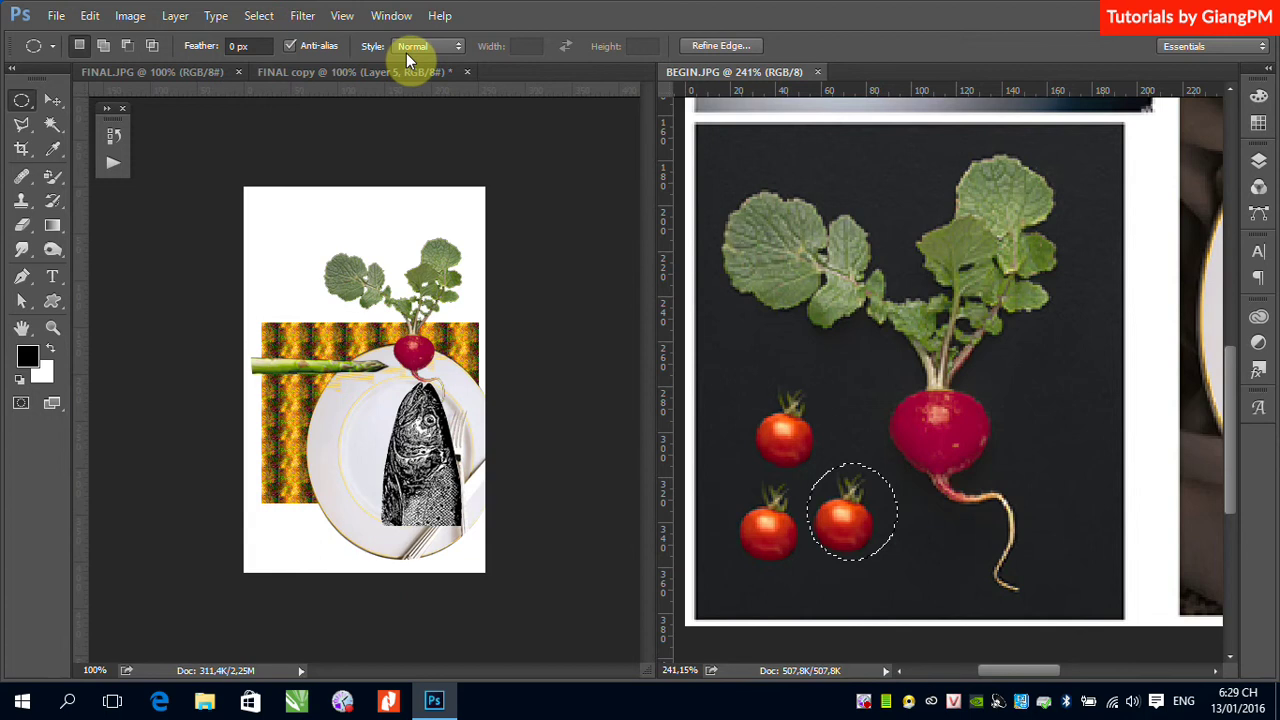
click(53, 124)
double_click(430, 45)
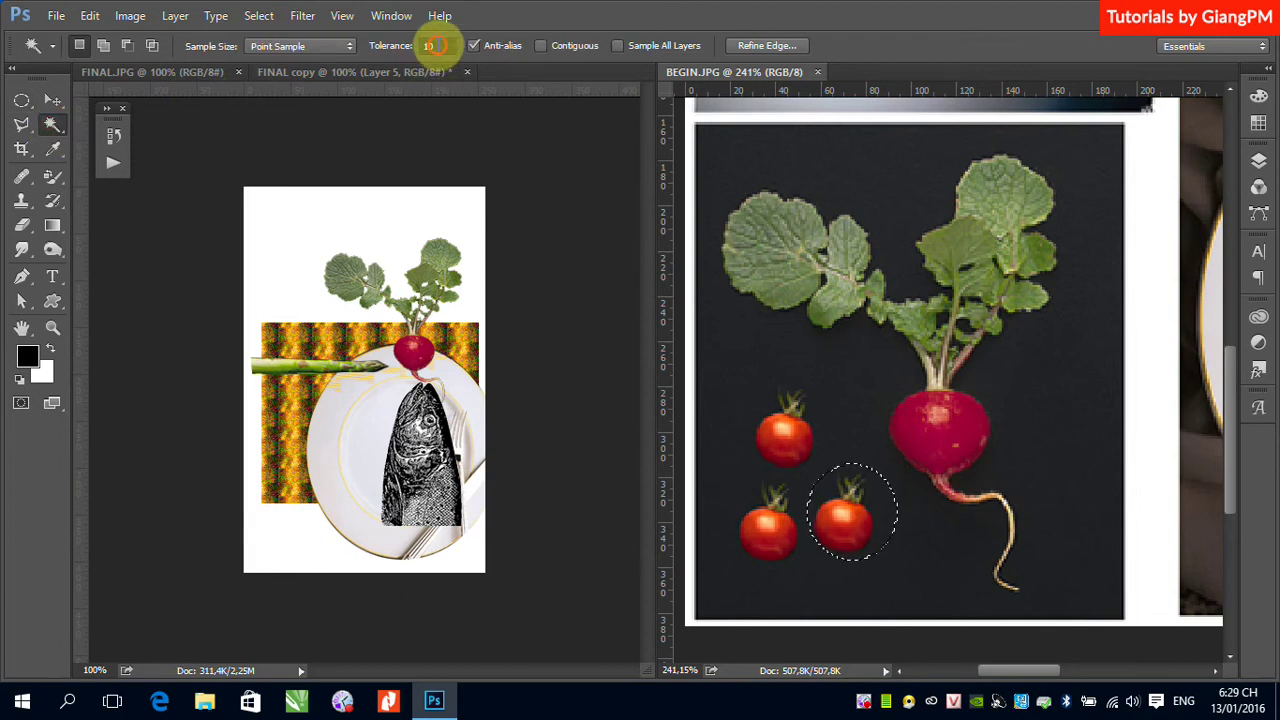
text(5)
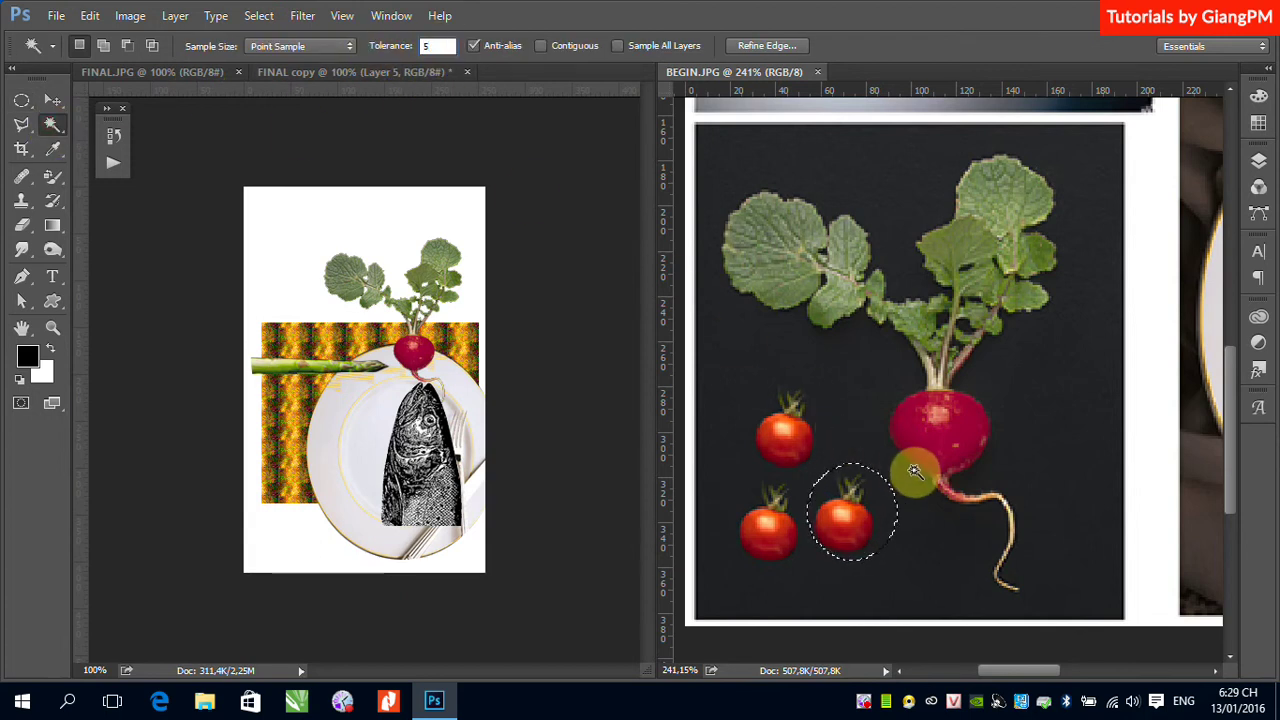
alt+click(830, 490)
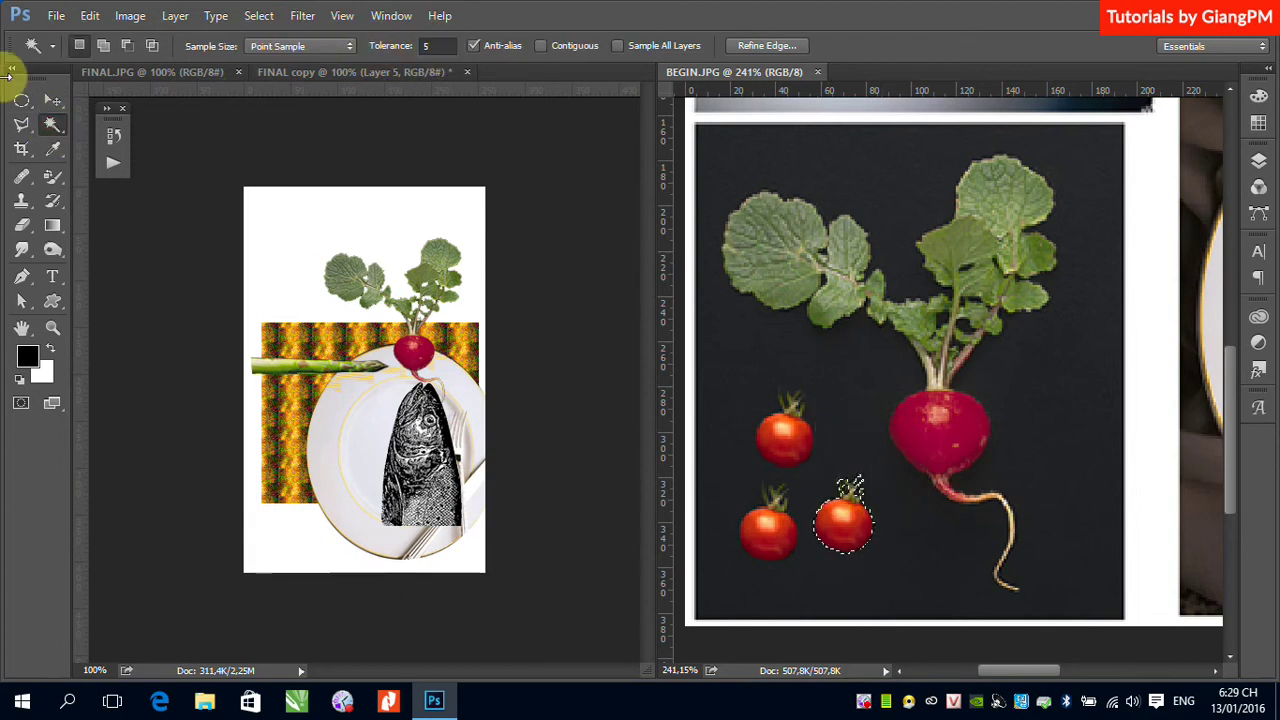
Step: Move the tomato onto the plate's left edge in the collage copy
click(53, 100)
drag(838, 540, 305, 430)
scroll(440, 400, up, 5)
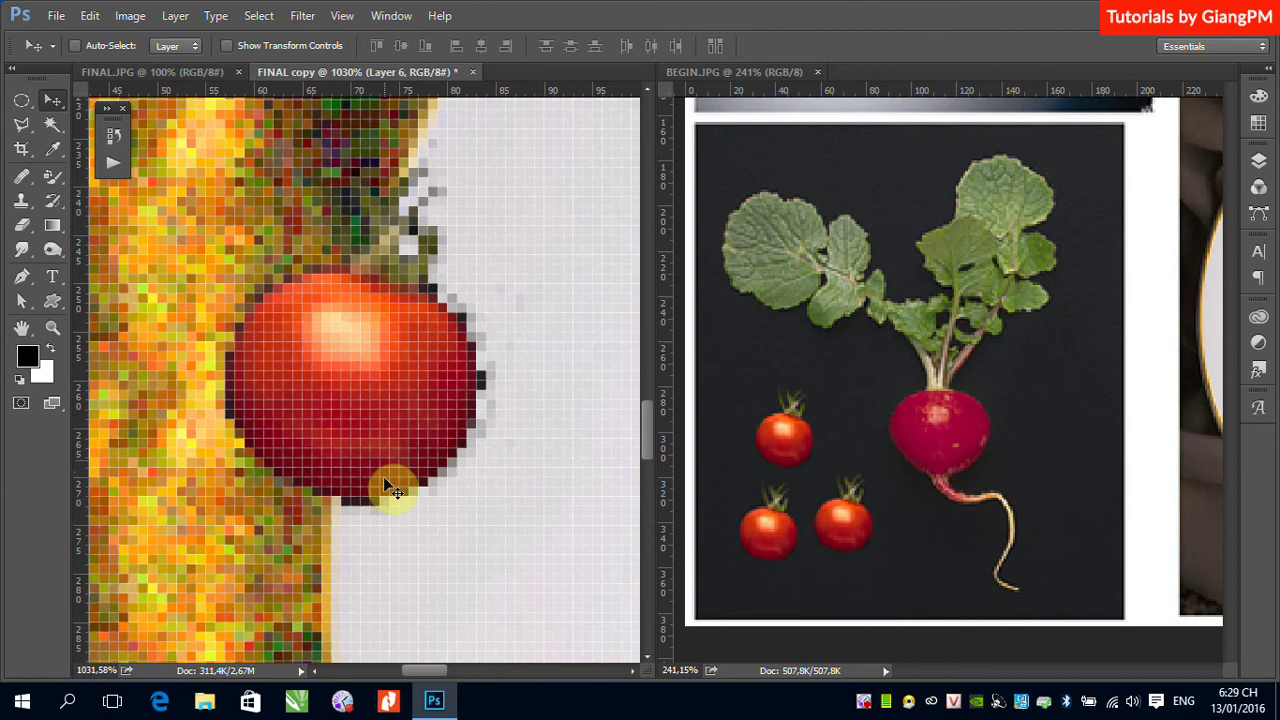
scroll(390, 485, down, 3)
scroll(390, 488, down, 2)
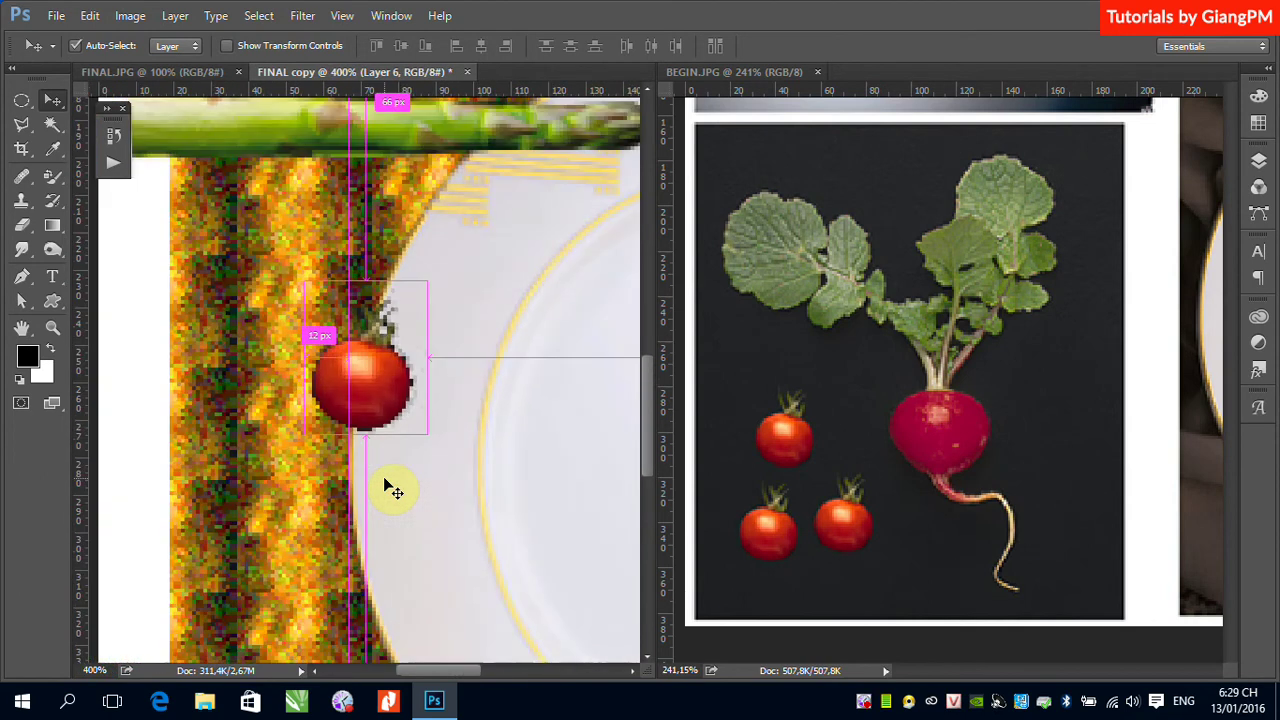
scroll(388, 486, down, 2)
scroll(388, 486, down, 3)
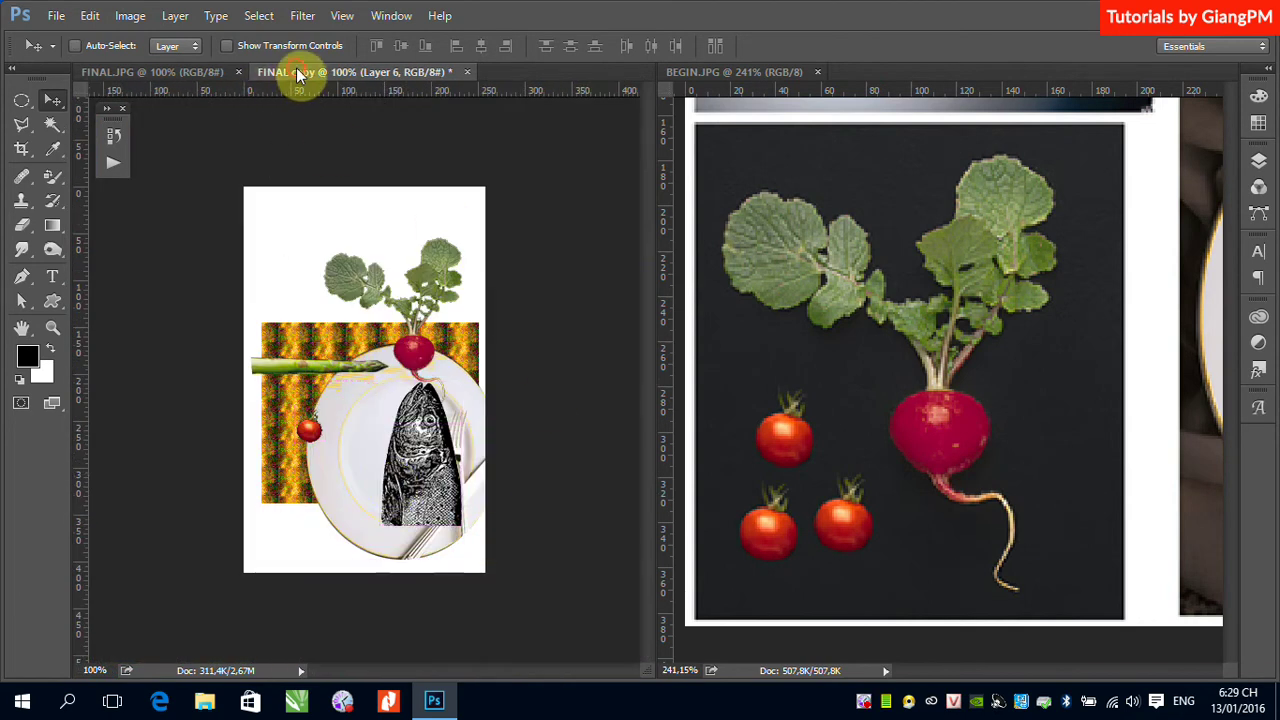
drag(300, 72, 885, 88)
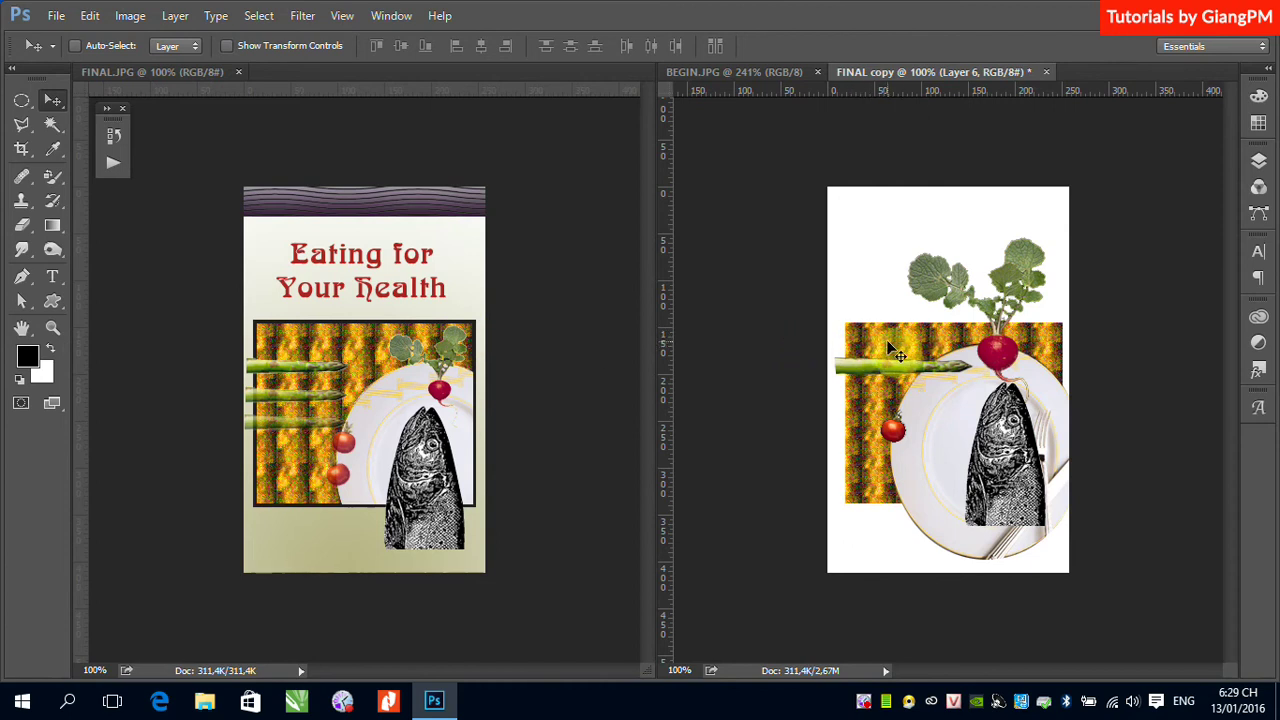
Step: Place the FINAL copy beside FINAL.JPG and show the Layers panel
click(1012, 468)
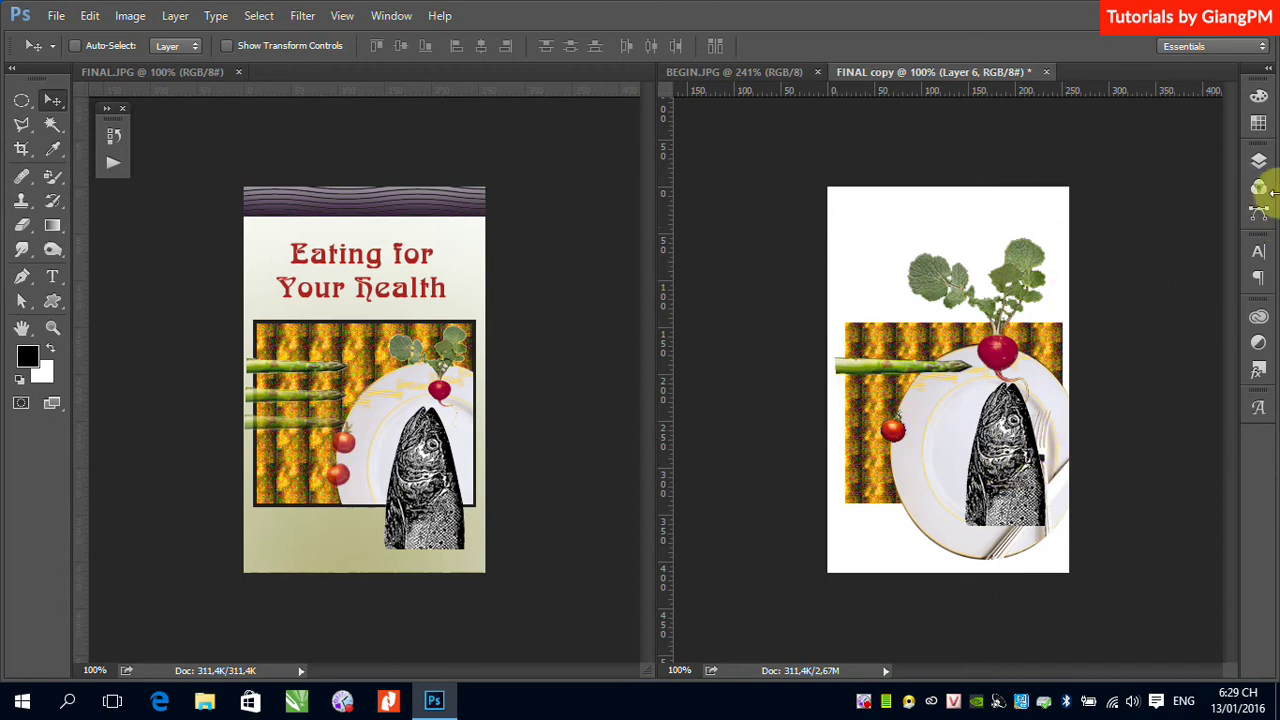
click(1258, 161)
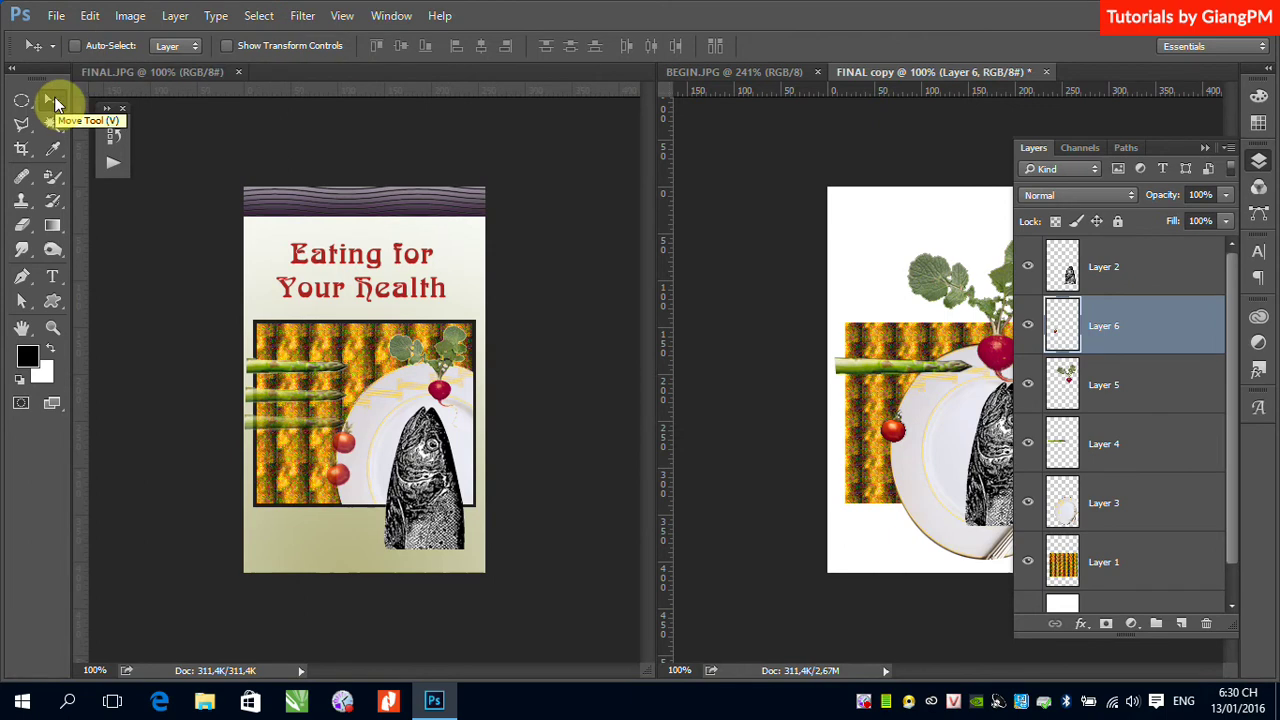
Step: Enable Auto-Select and drag the plate slightly right and down
click(75, 46)
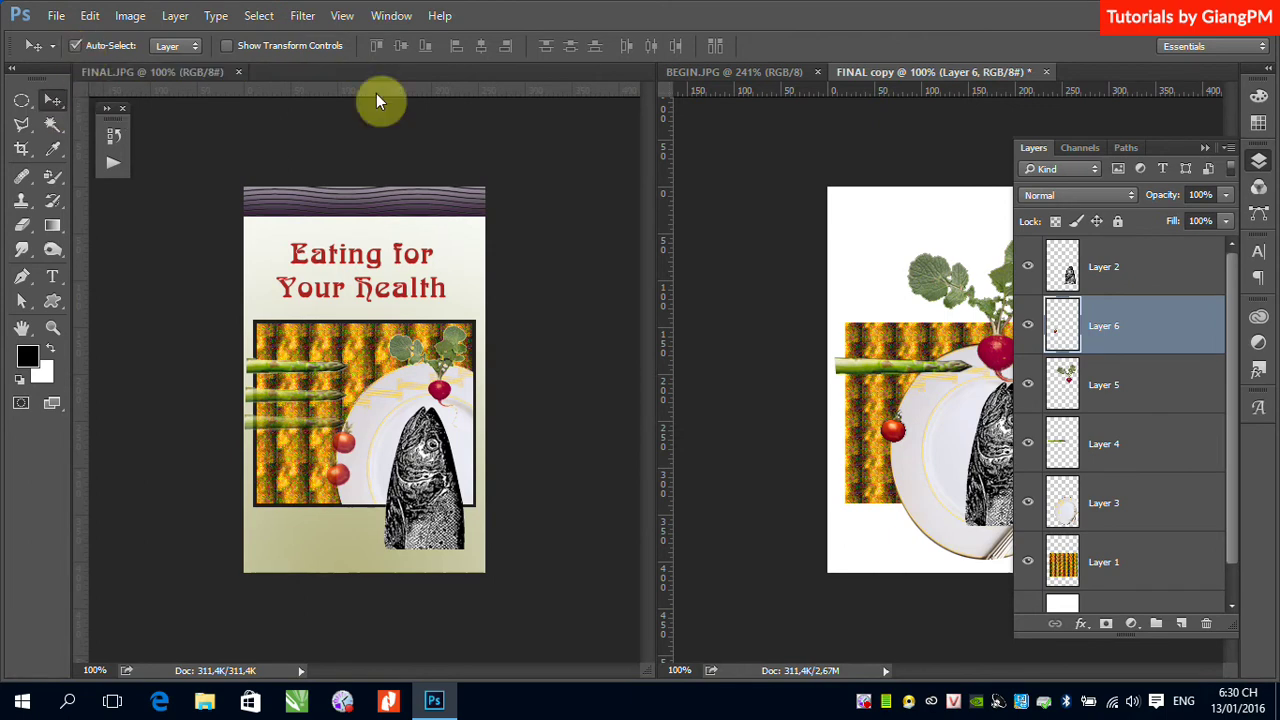
click(1205, 147)
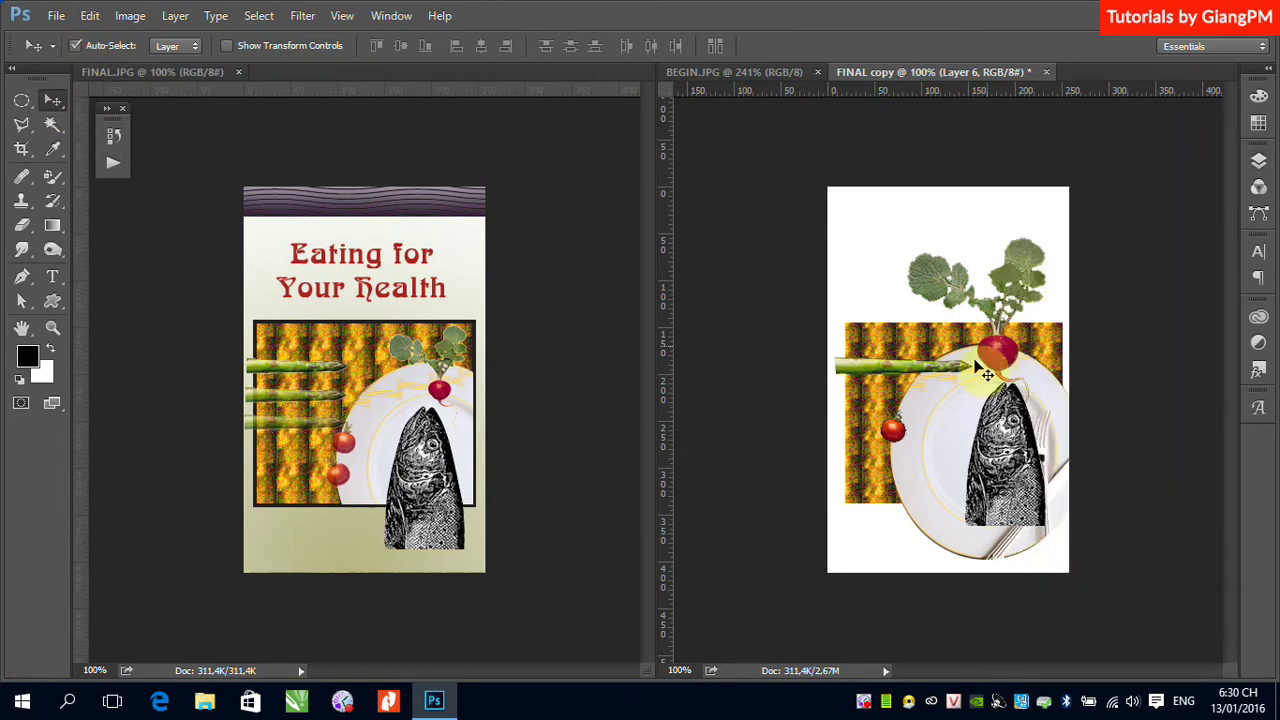
click(947, 440)
drag(941, 432, 950, 440)
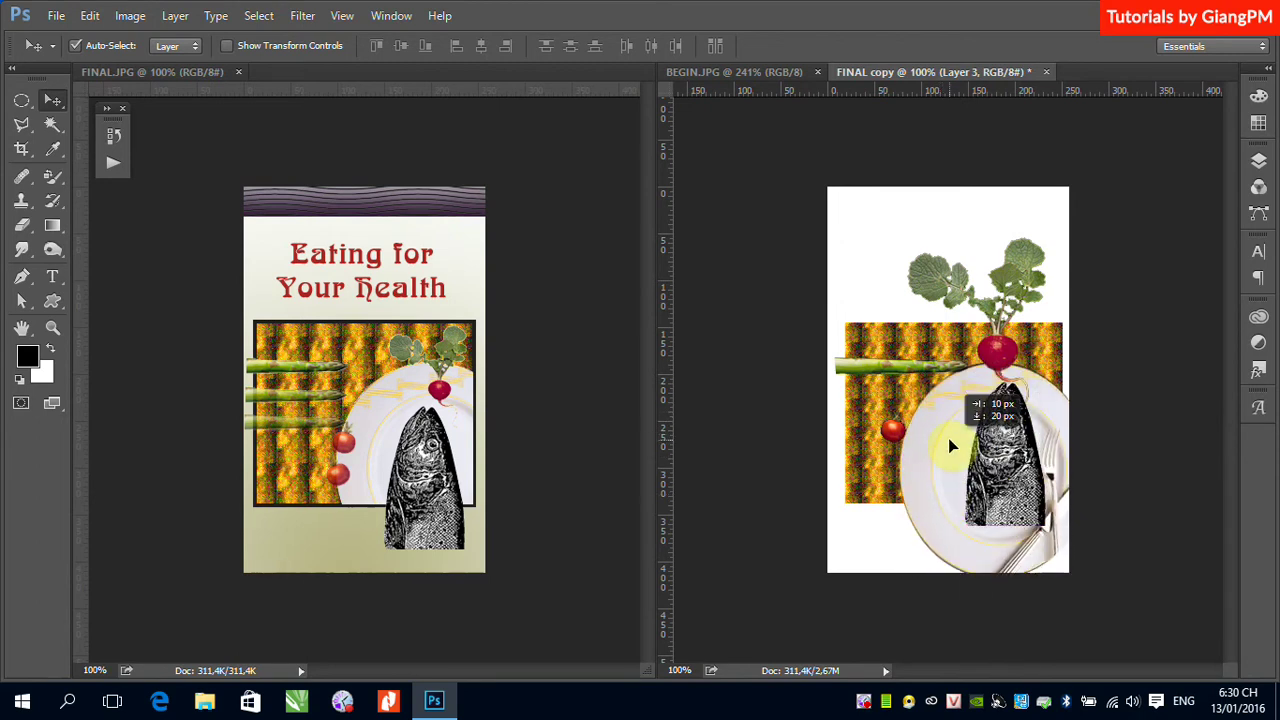
drag(949, 438, 952, 450)
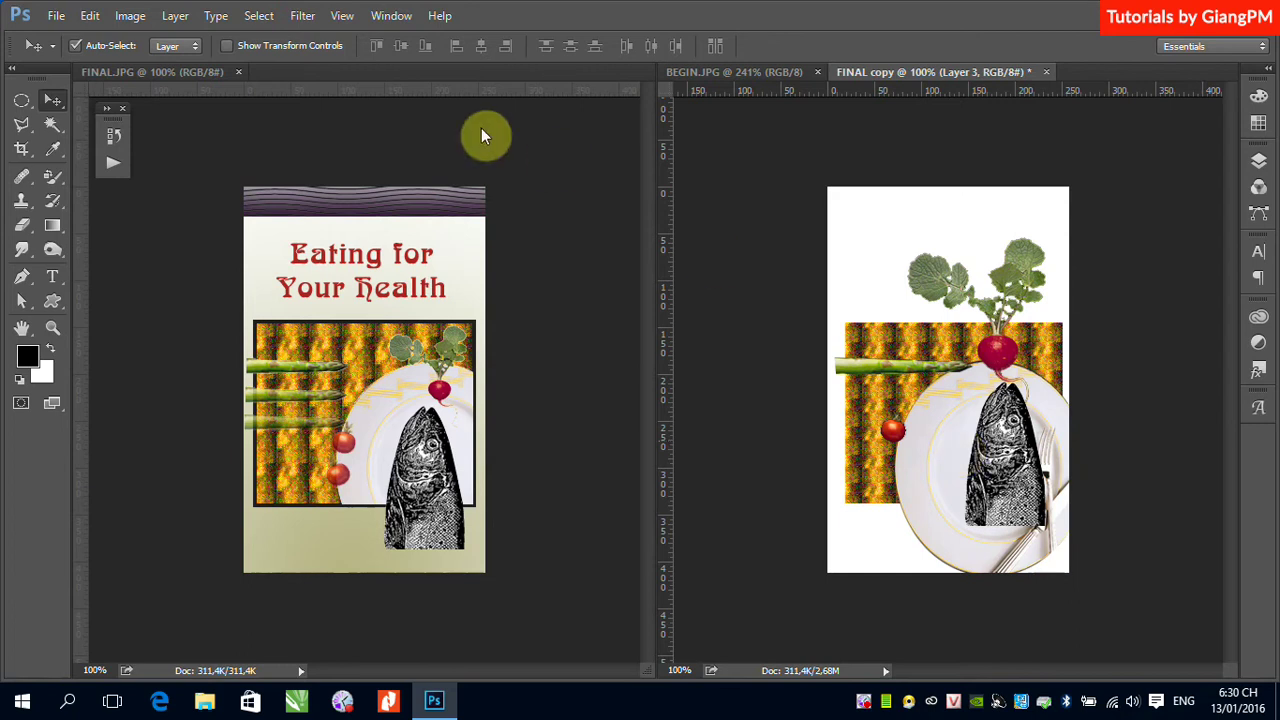
Step: Pick Layer 3 from the canvas stack and fine-tune the plate behind the fish
click(74, 46)
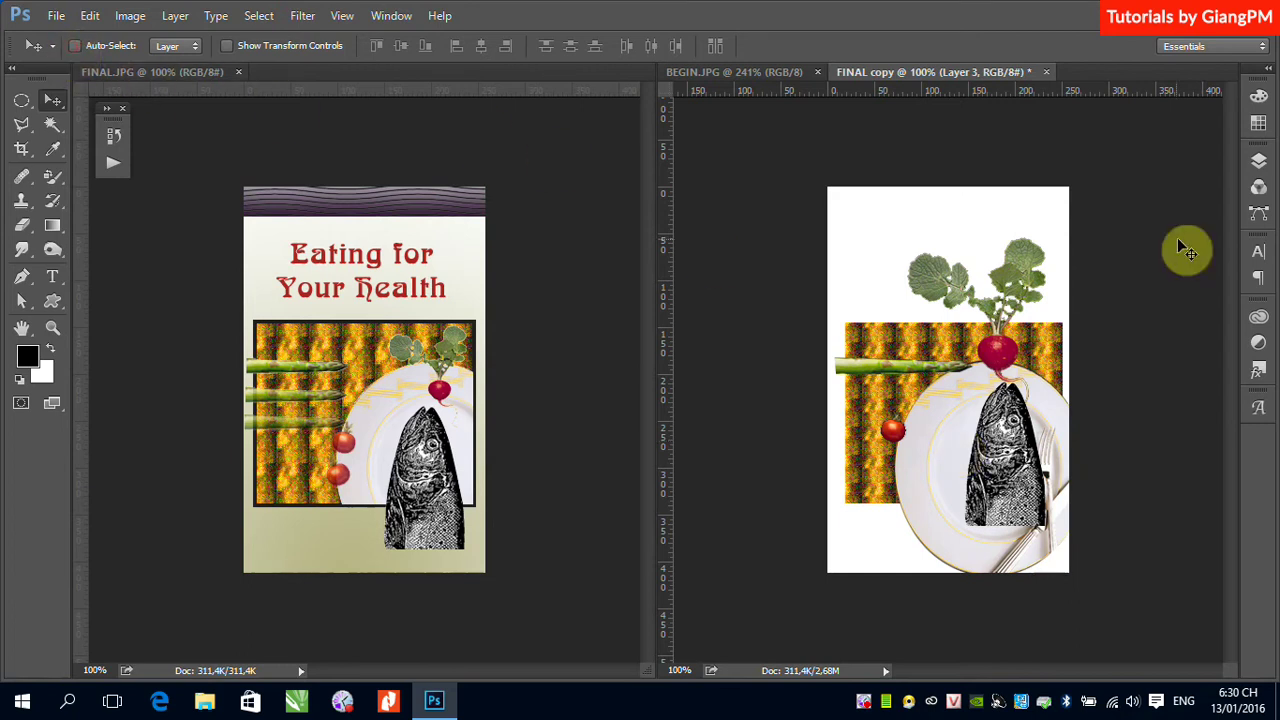
click(1259, 161)
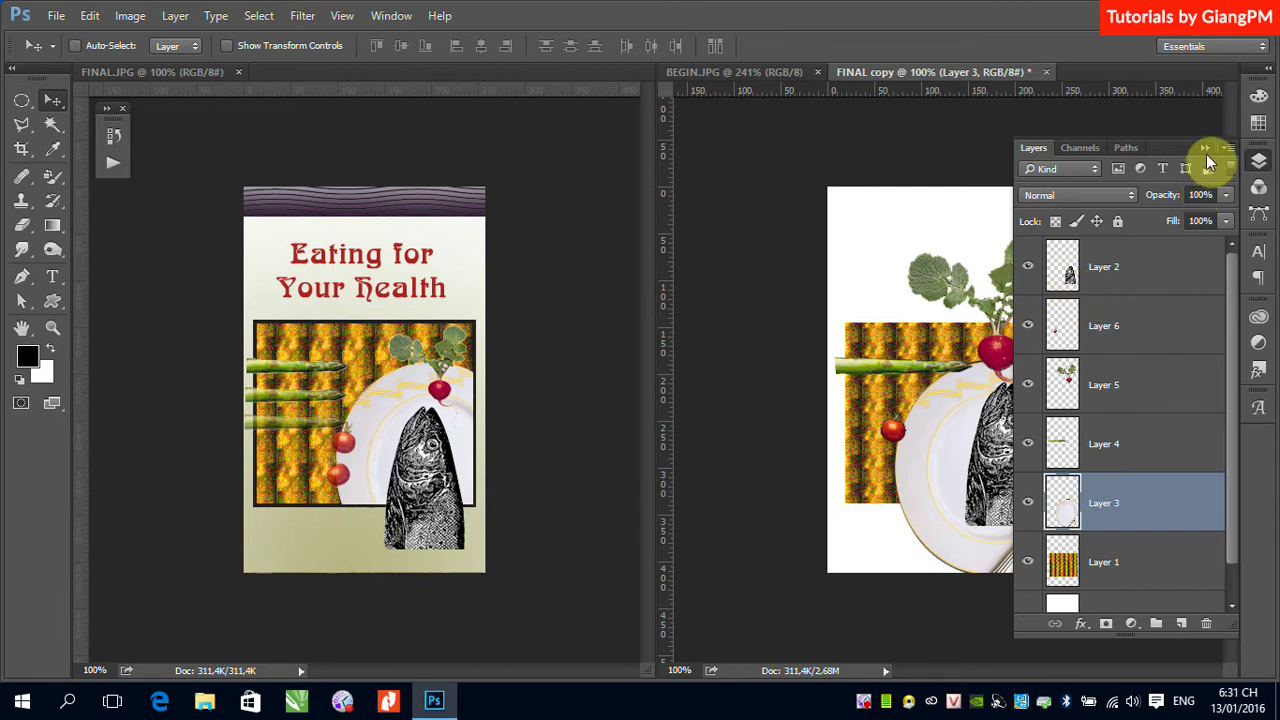
click(1206, 150)
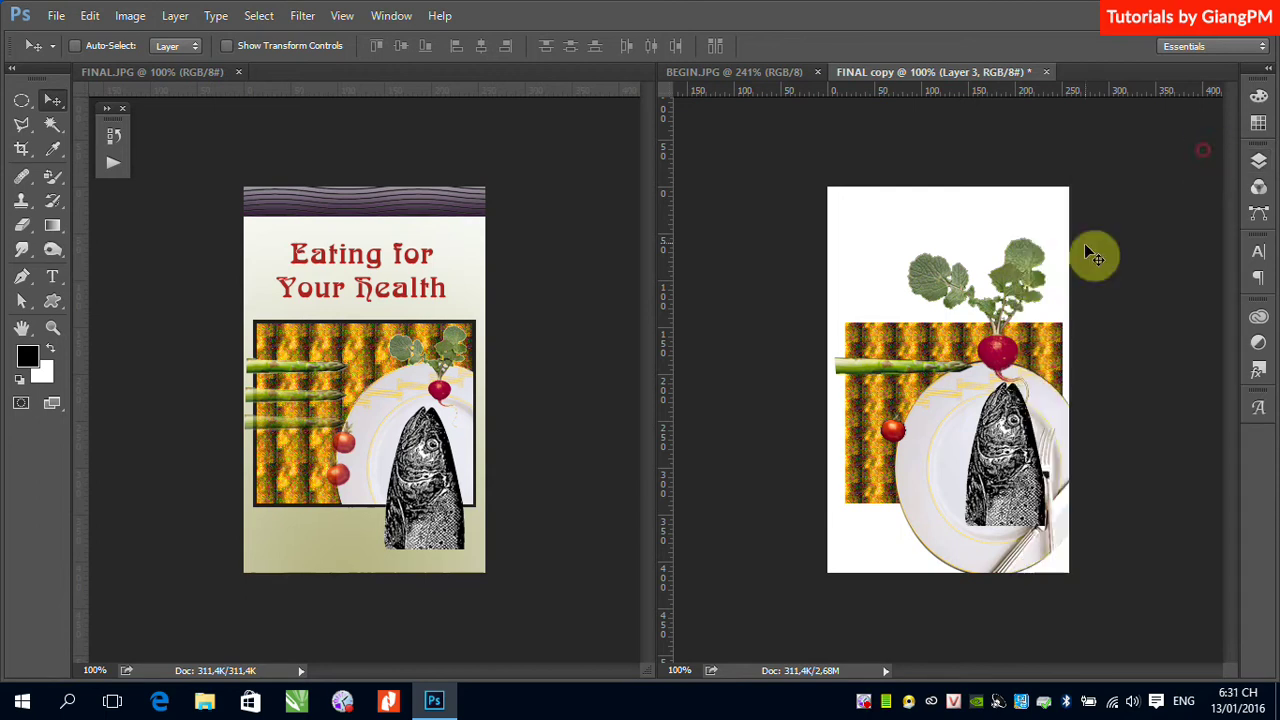
right_click(938, 405)
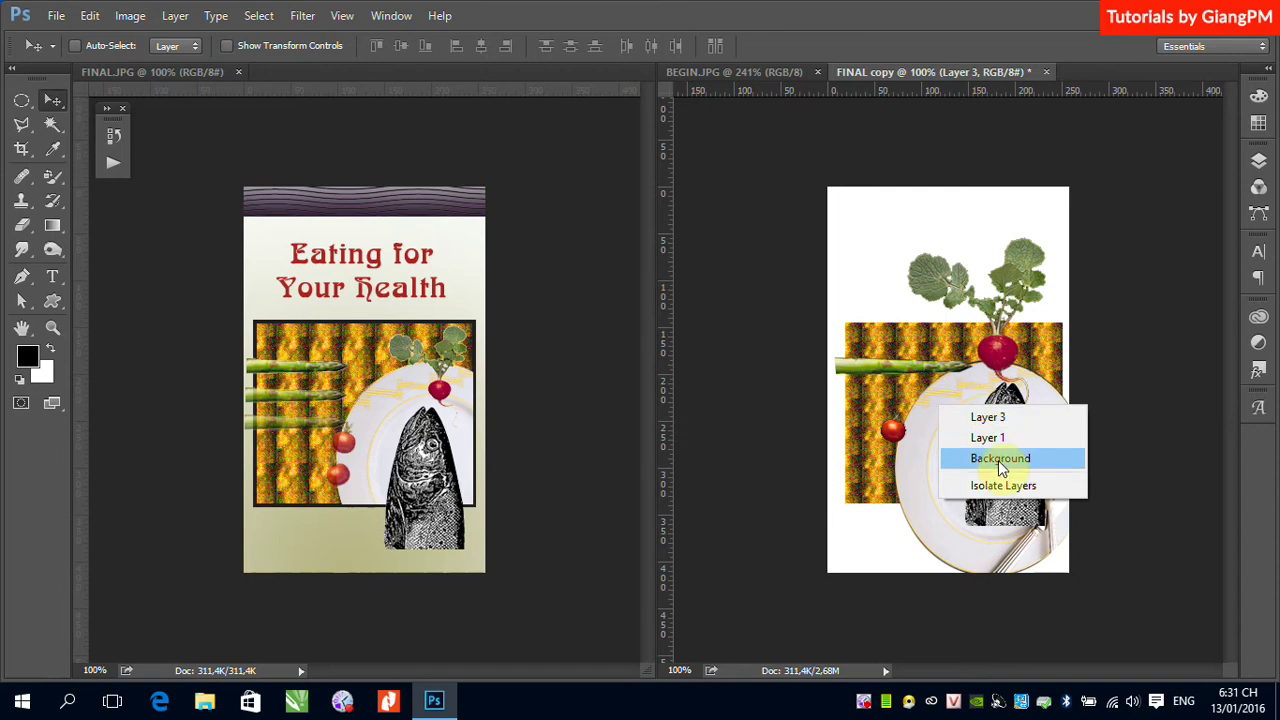
click(988, 418)
drag(950, 412, 957, 424)
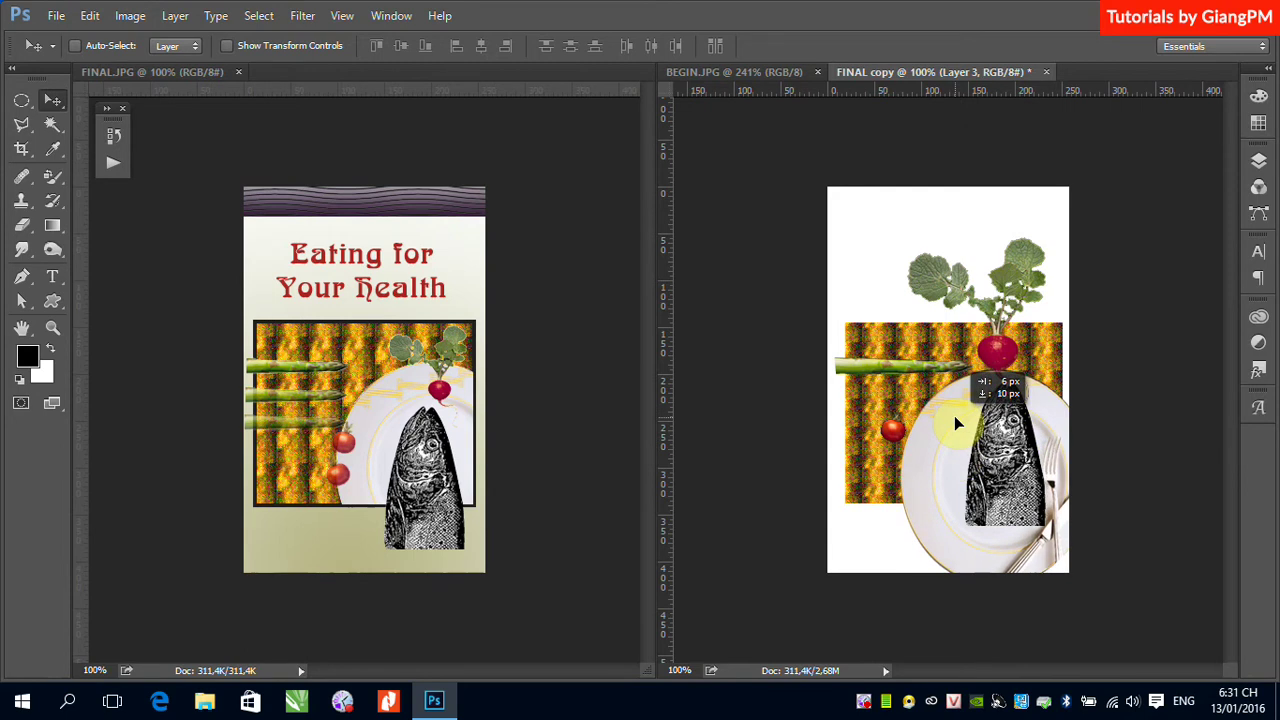
drag(954, 415, 955, 448)
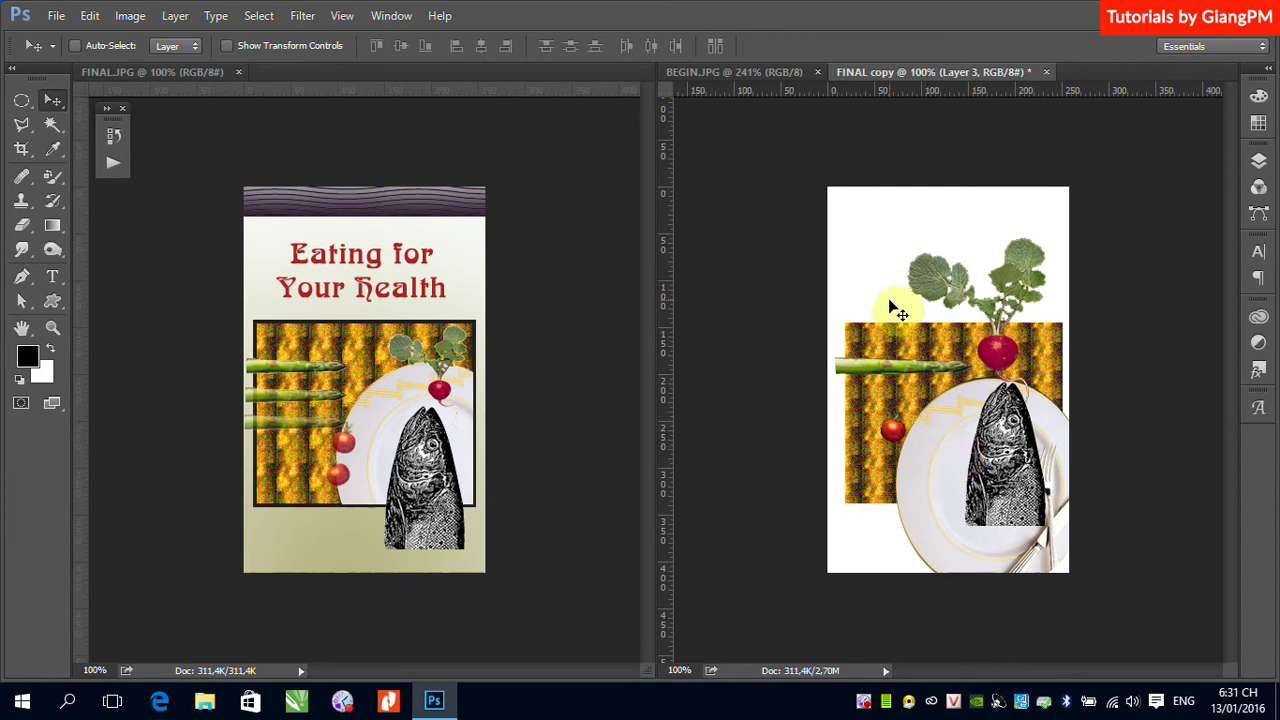
Step: Check the food pattern layer's alignment, then drag the fish down about 49 px
key(ctrl)
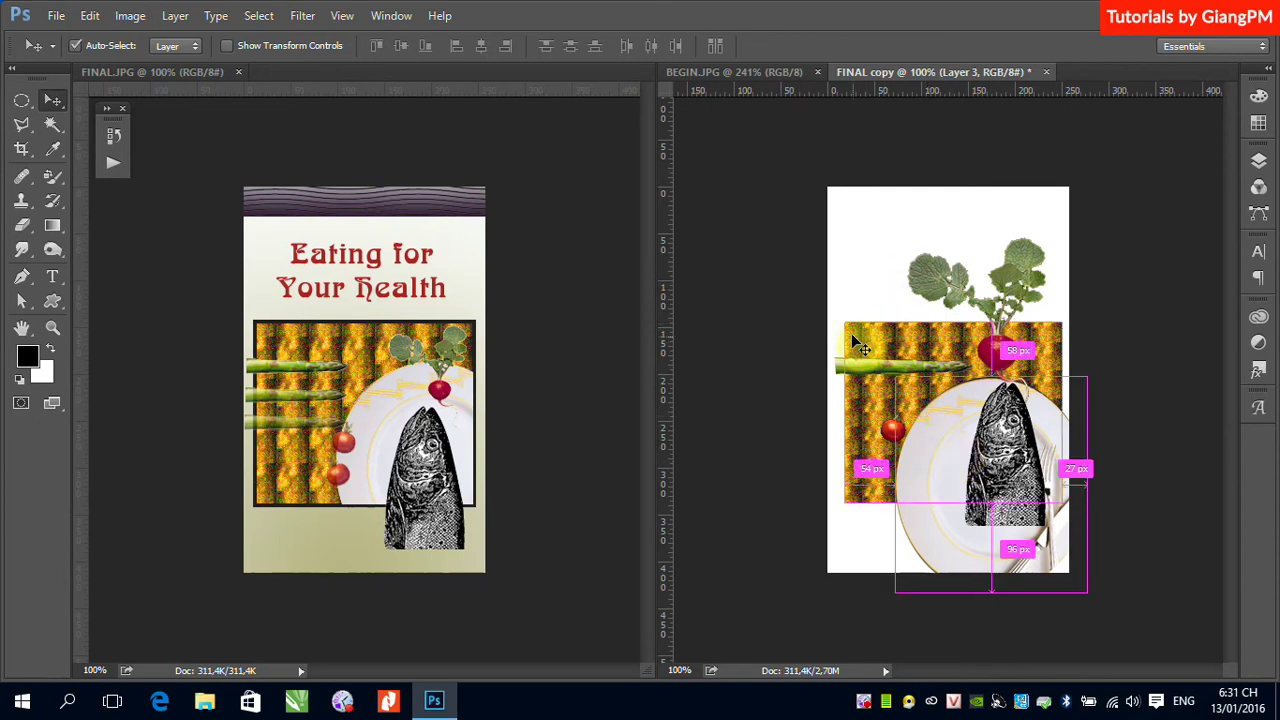
ctrl+click(875, 343)
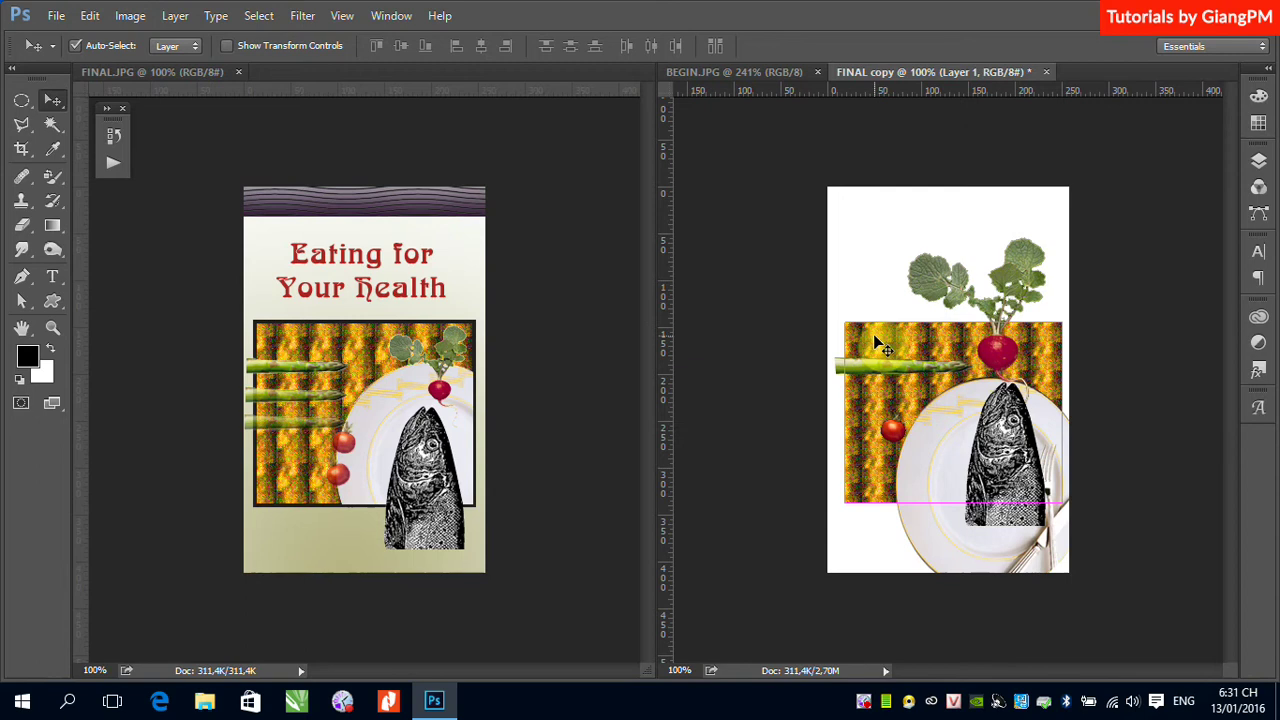
drag(878, 343, 878, 343)
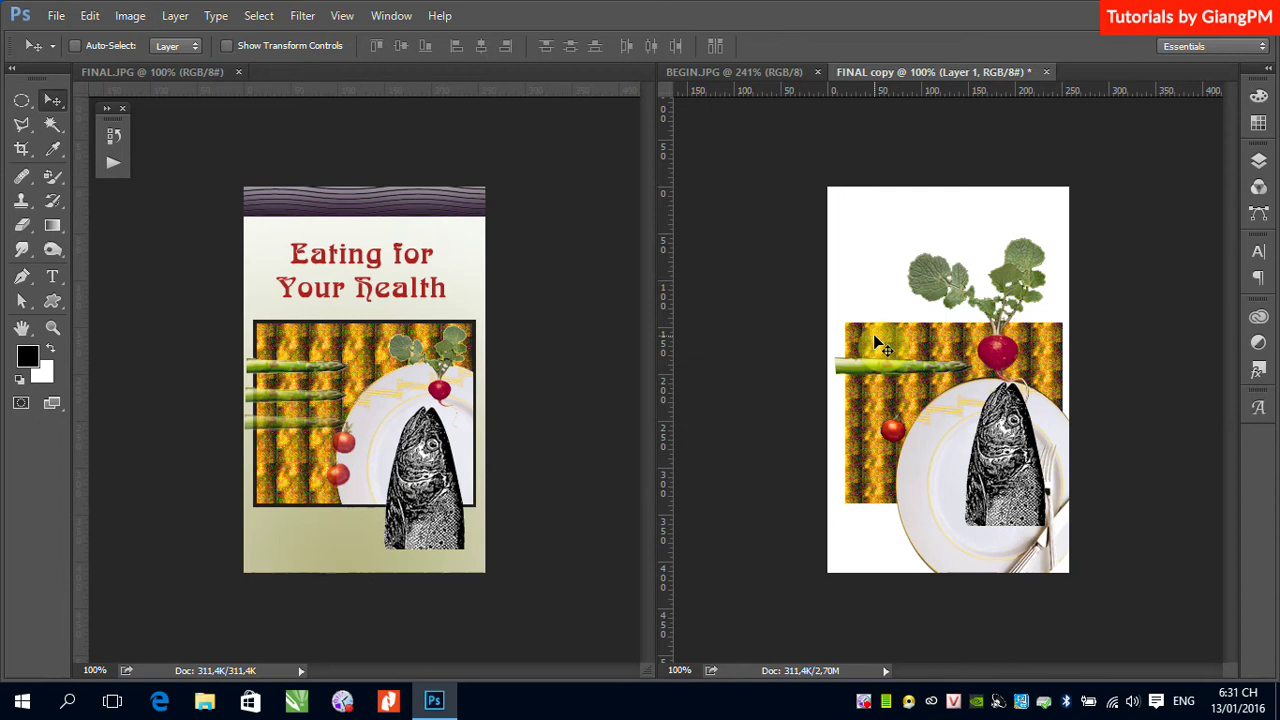
ctrl+click(878, 343)
key(ctrl)
drag(878, 318, 877, 345)
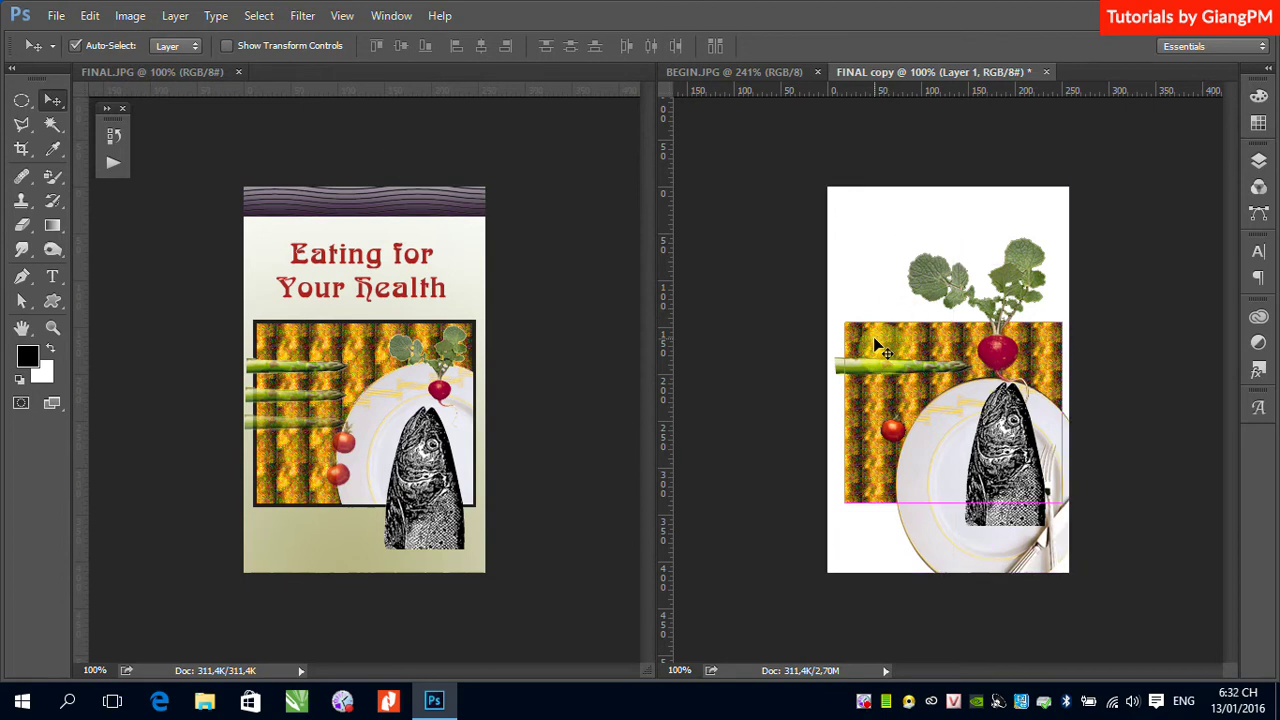
drag(877, 345, 877, 345)
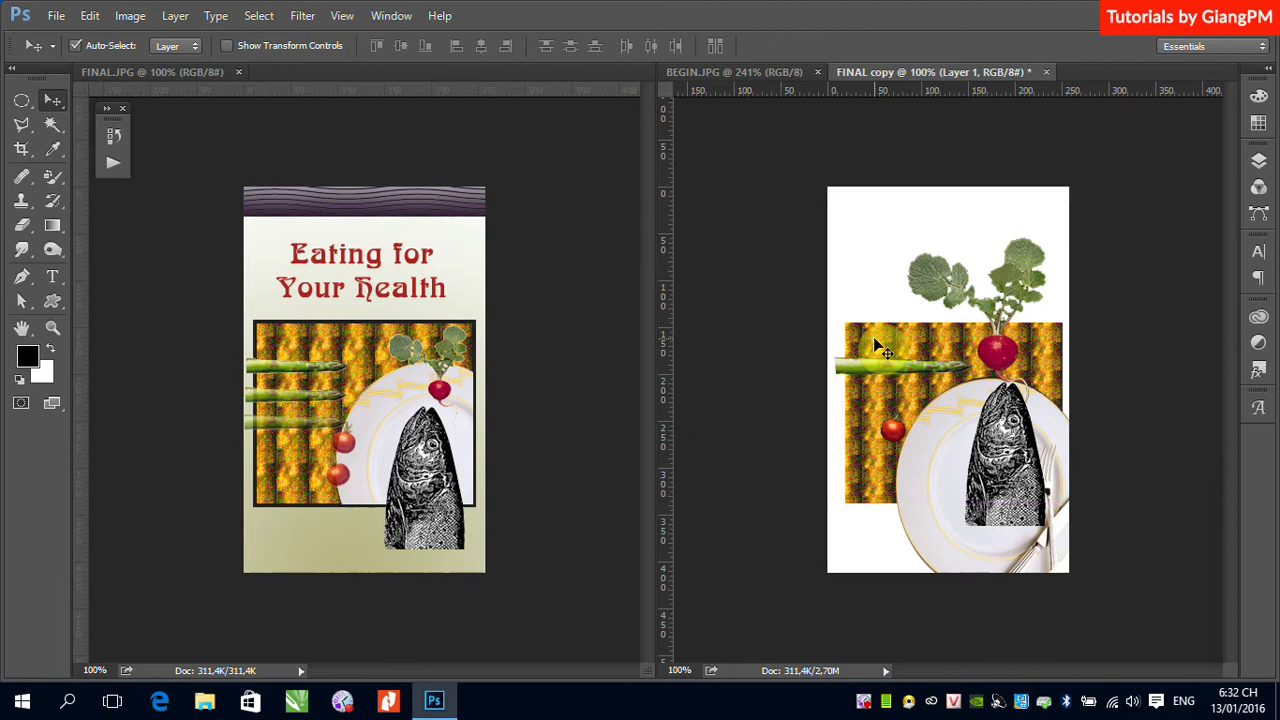
key(ctrl)
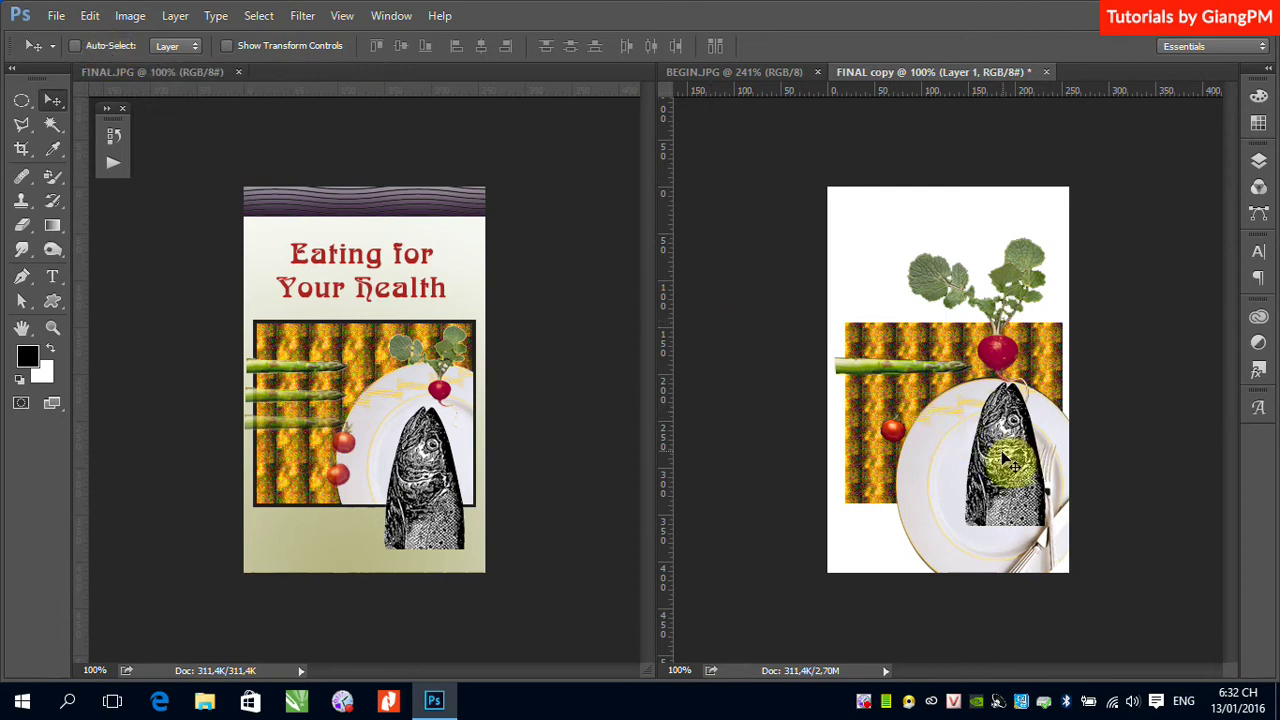
mouse_move(1003, 458)
mouse_down()
mouse_move(996, 488)
mouse_move(977, 400)
mouse_move(996, 355)
mouse_move(1008, 393)
mouse_up()
Step: Scale the radish on Layer 5 to about 52% and set it on the plate's top rim
ctrl+click(998, 352)
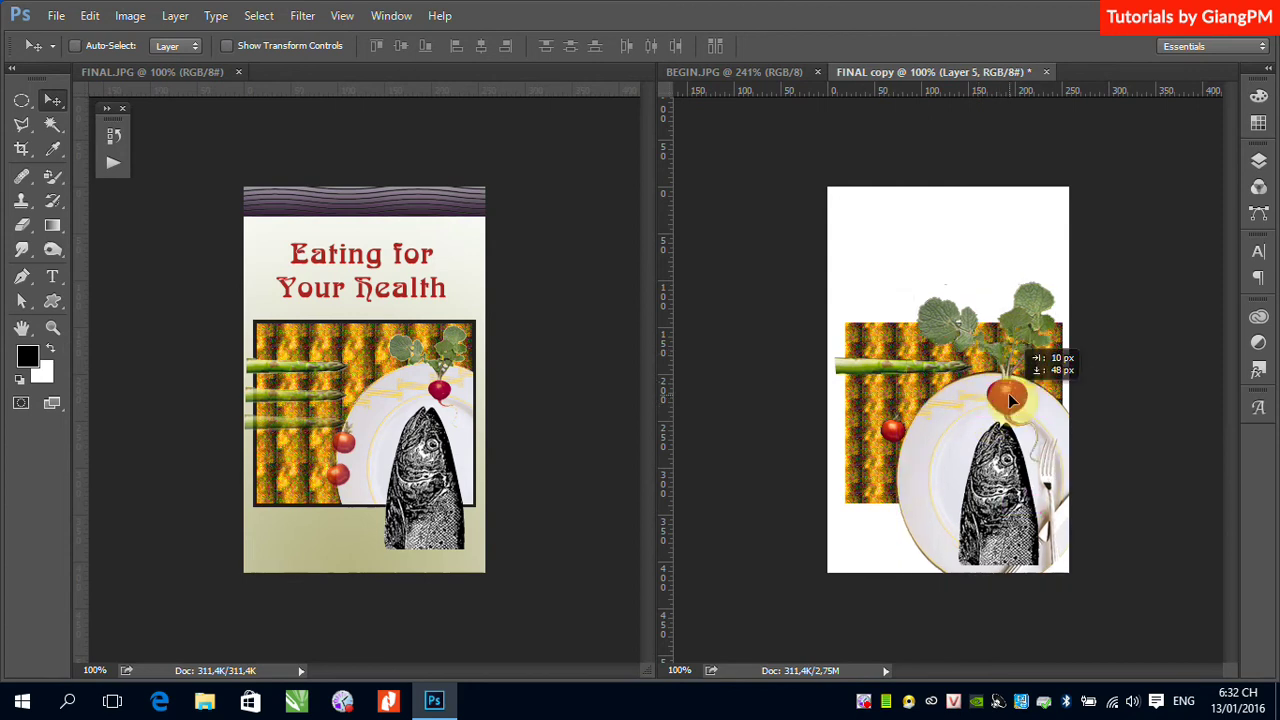
key(ctrl)
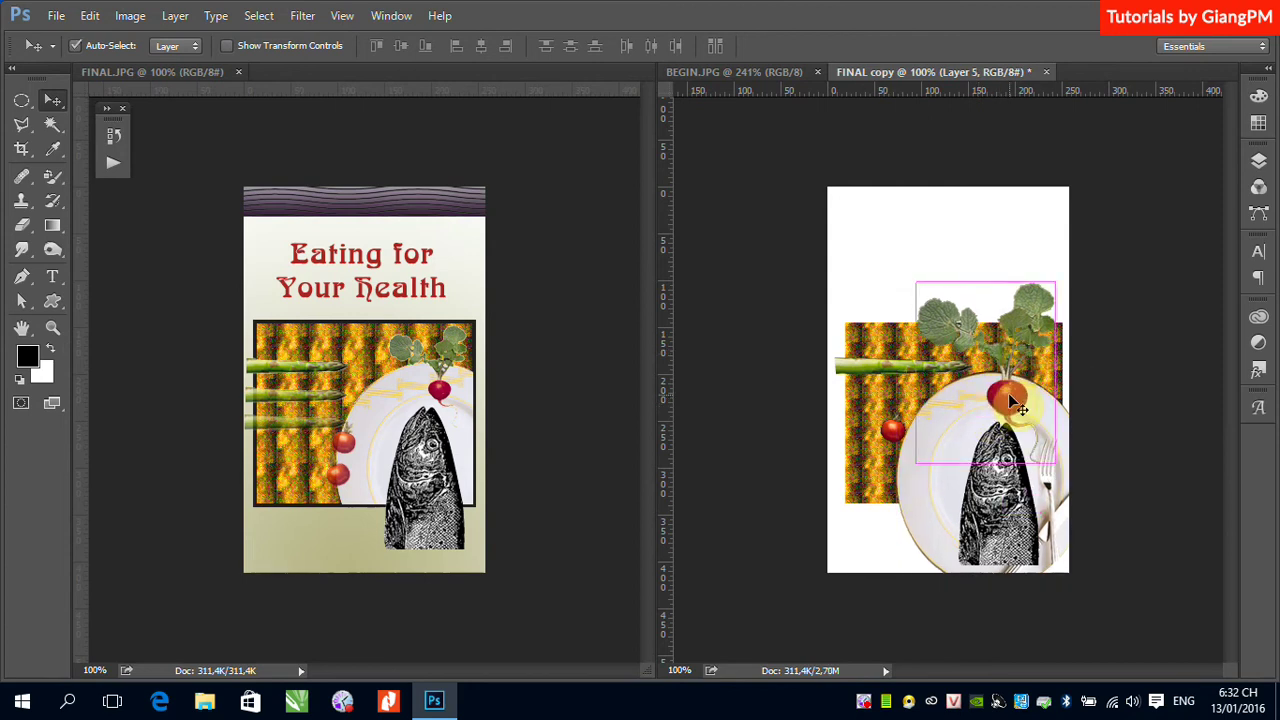
key(ctrl+t)
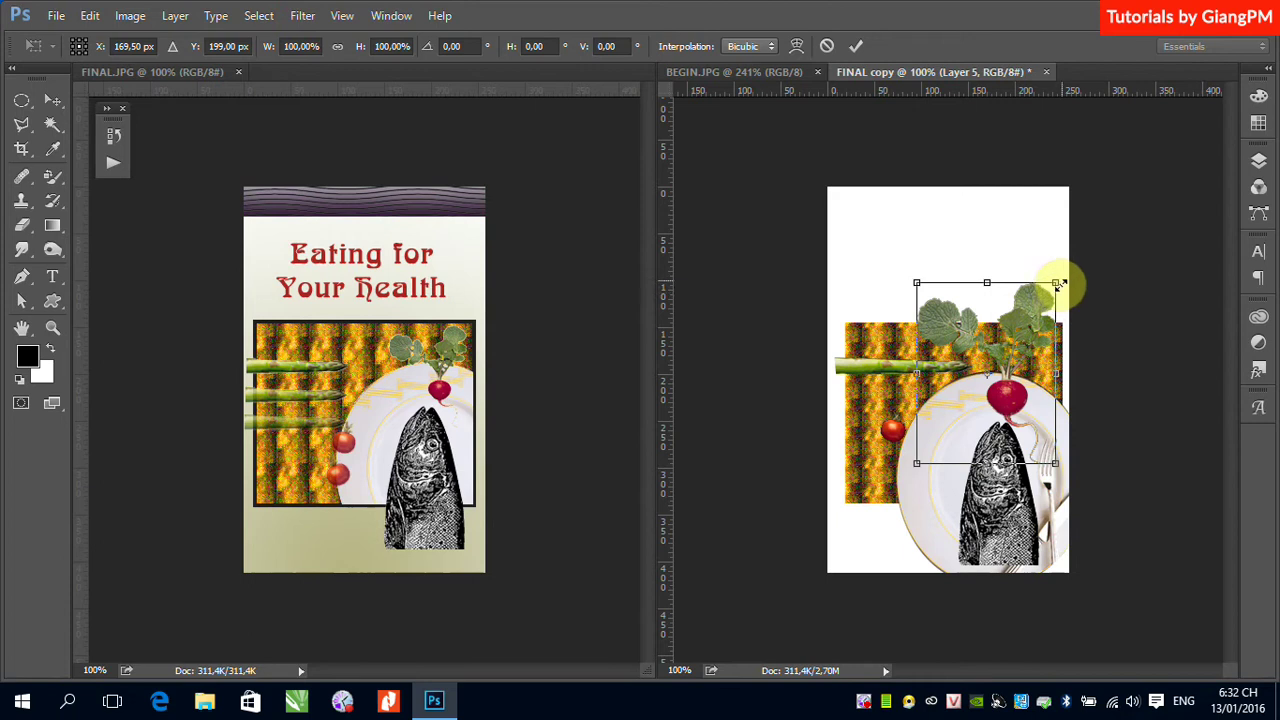
drag(1053, 284, 1035, 337)
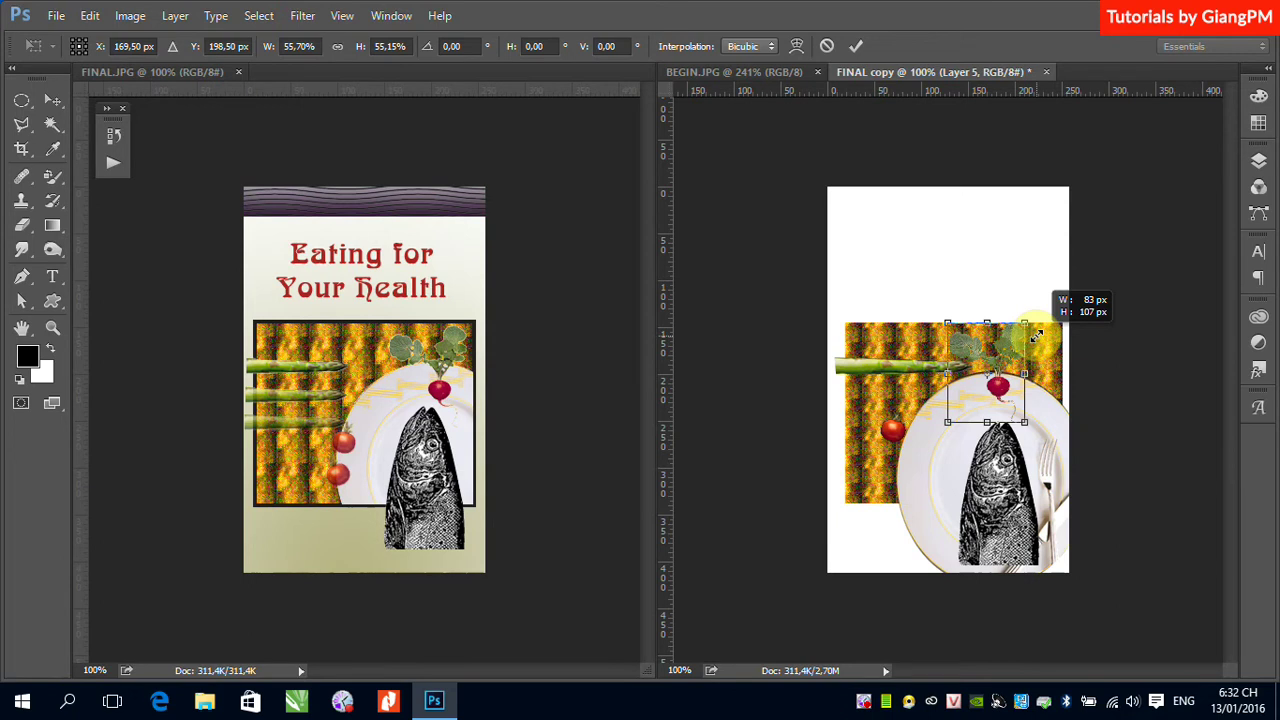
drag(1037, 336, 1036, 337)
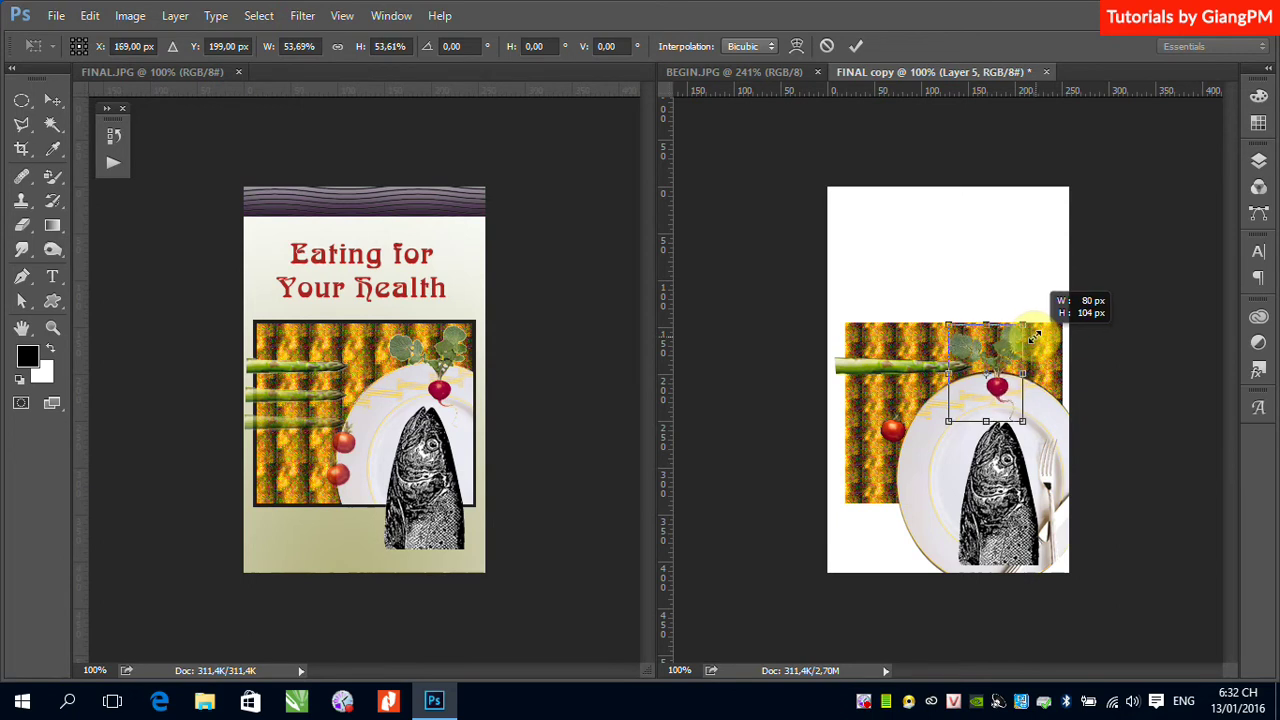
drag(1037, 336, 1033, 340)
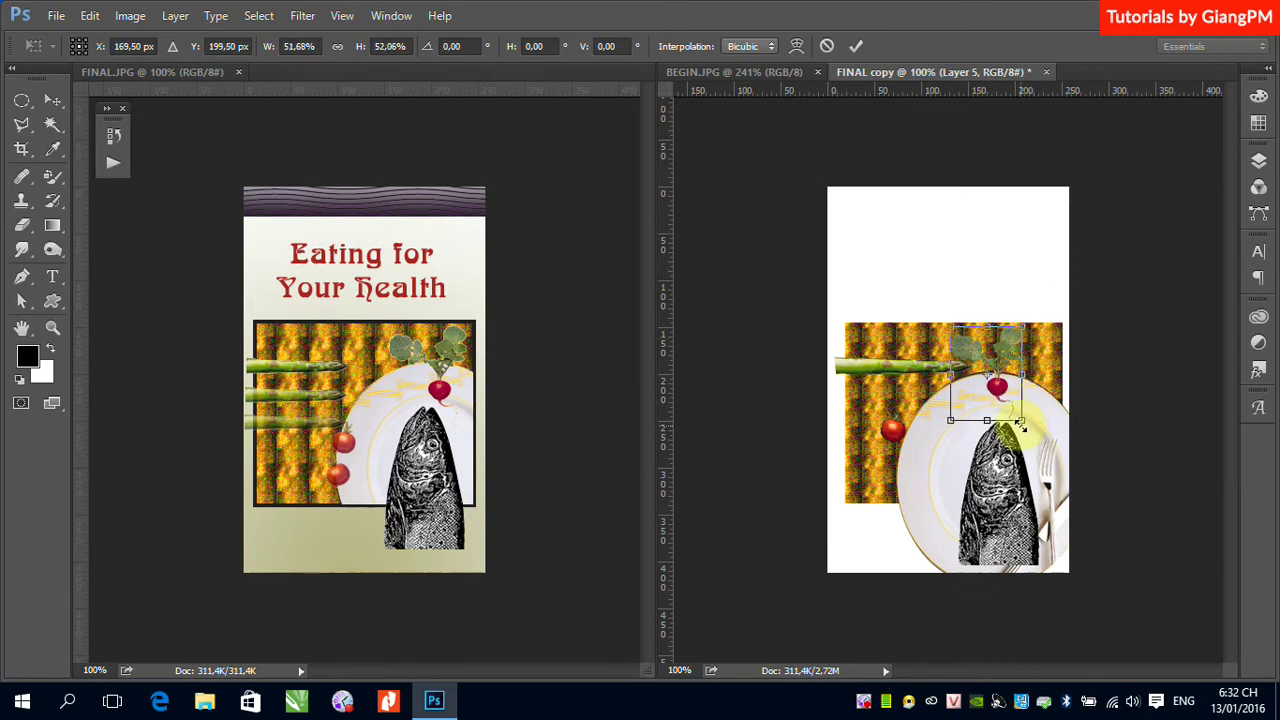
key(Return)
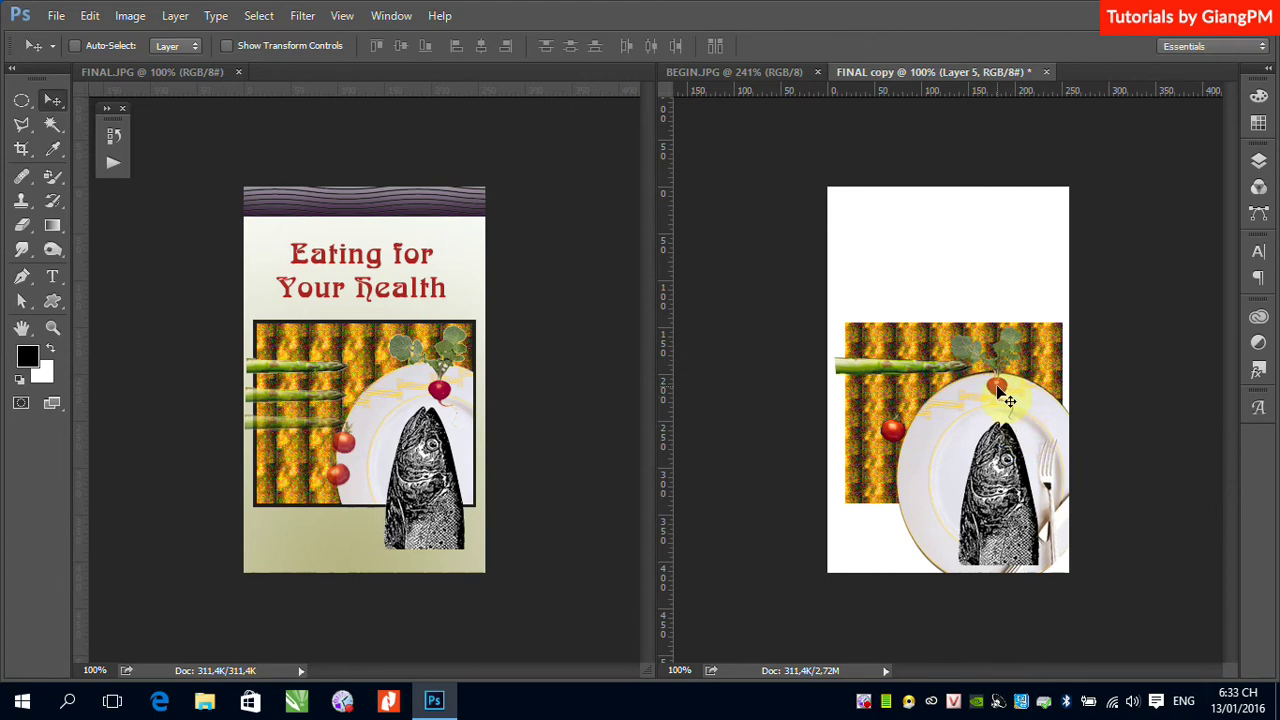
drag(1000, 392, 1009, 402)
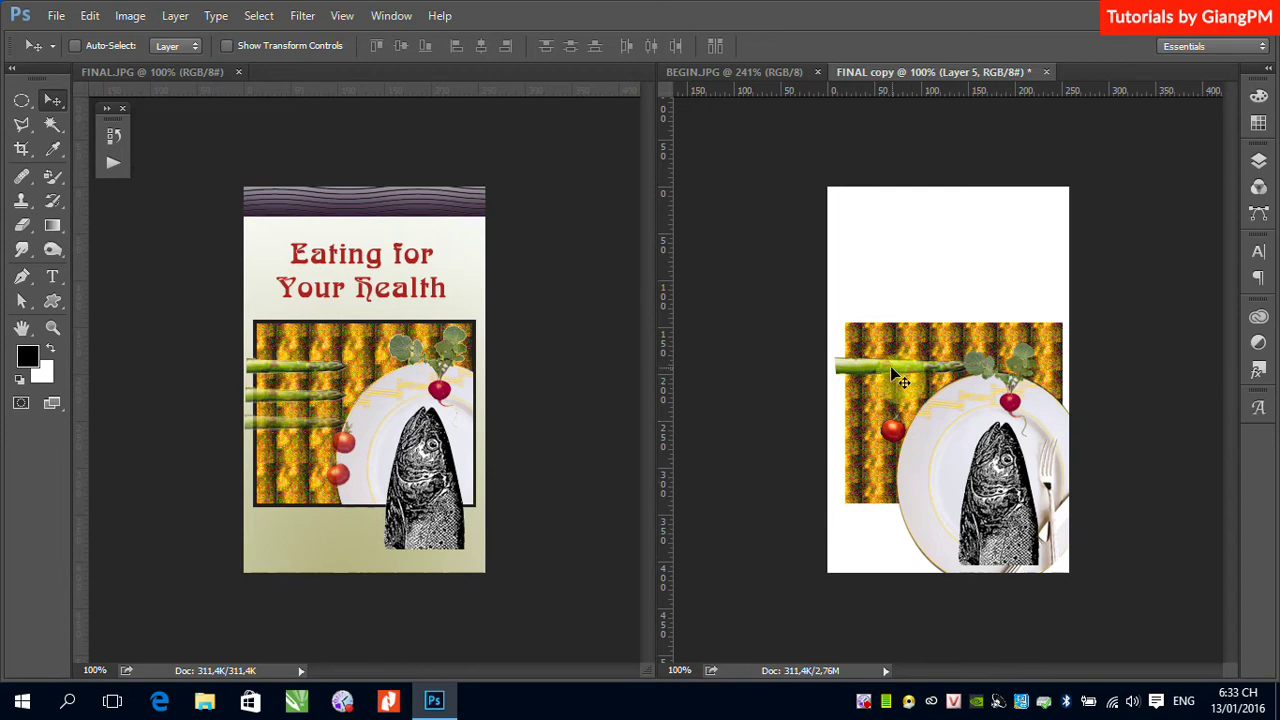
Step: Shift the asparagus left, add a stacked copy below, and move the tomato beside them
drag(889, 368, 857, 398)
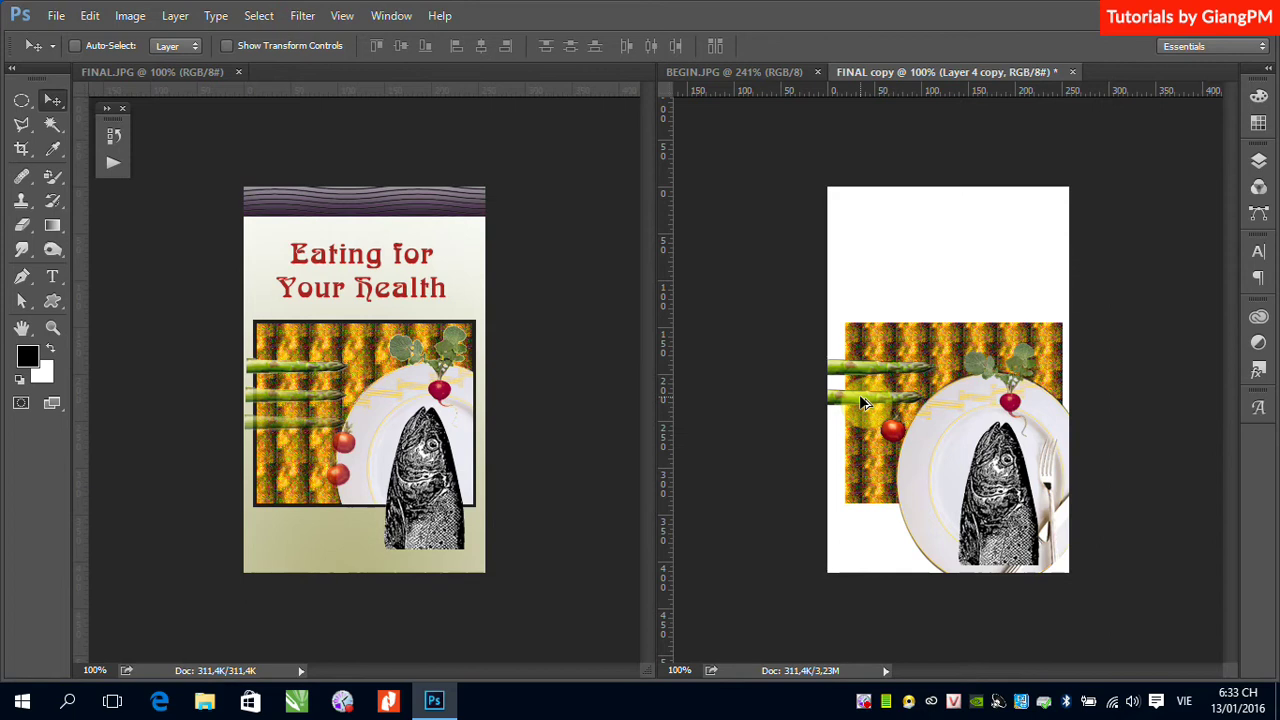
drag(859, 394, 838, 432)
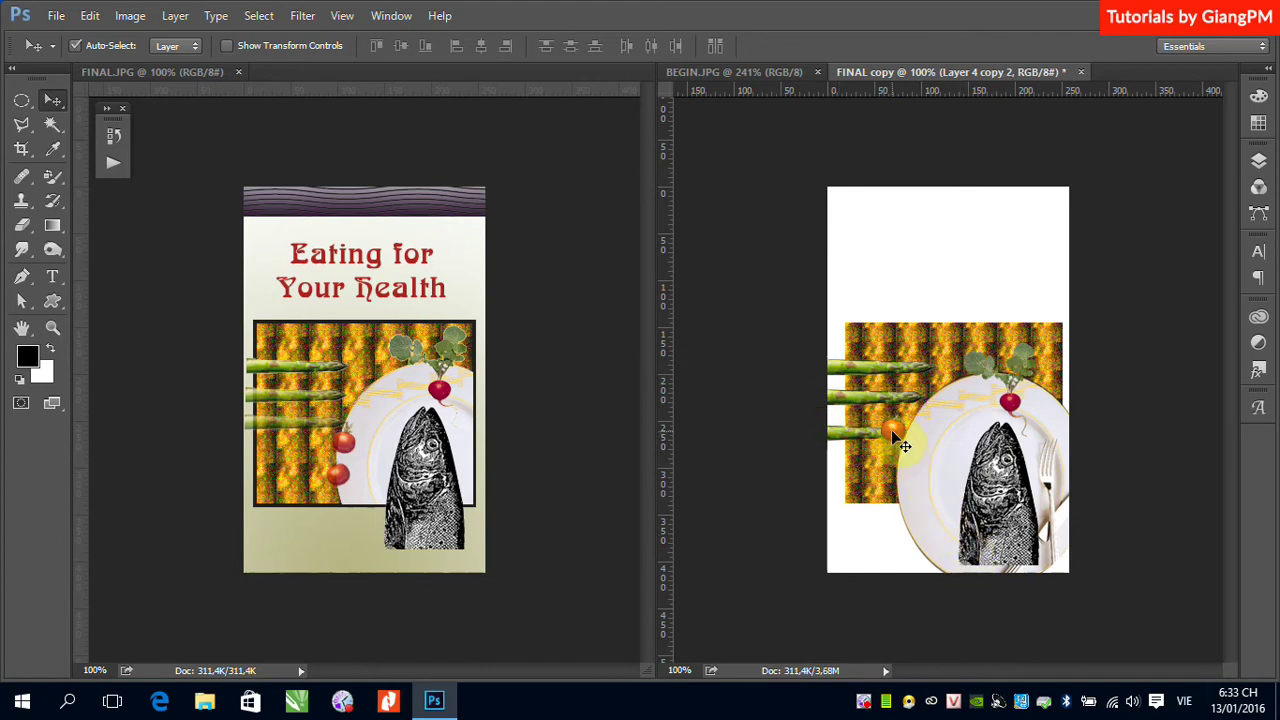
drag(891, 429, 909, 454)
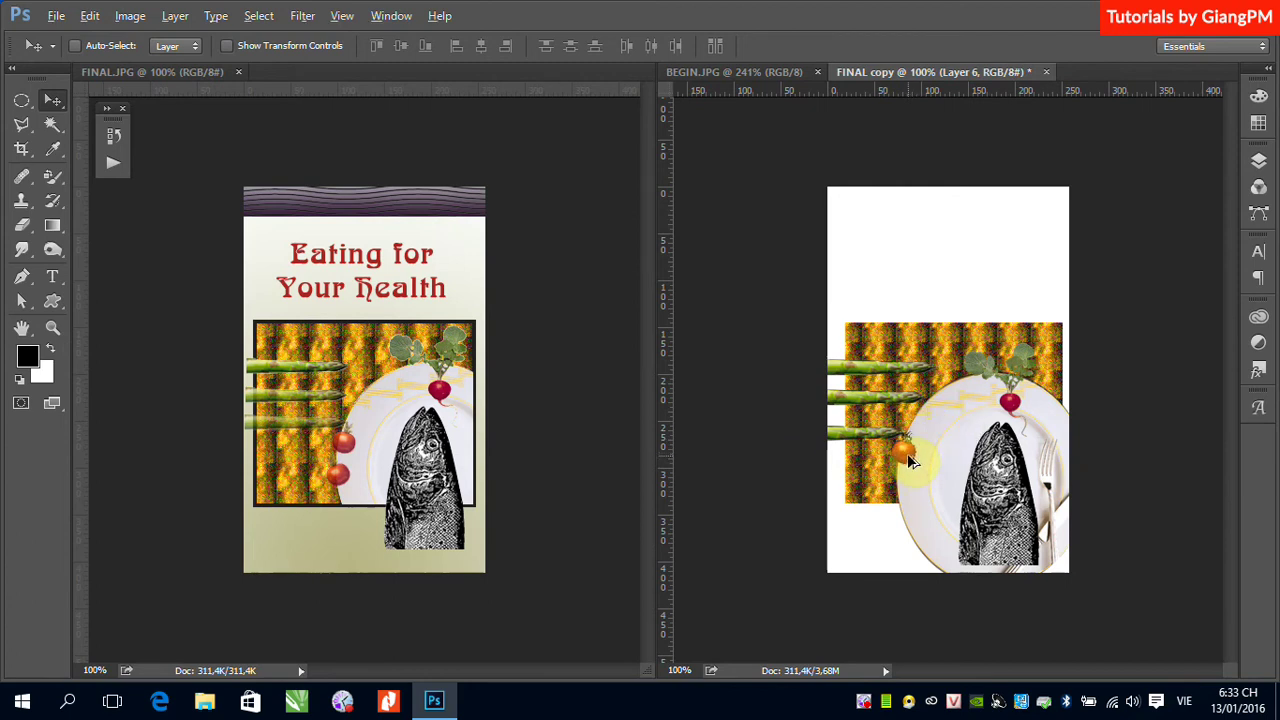
Step: Lower the tomato, then add a copy below it rotated about 16°
mouse_move(910, 455)
mouse_down()
mouse_move(905, 477)
mouse_move(908, 441)
mouse_up()
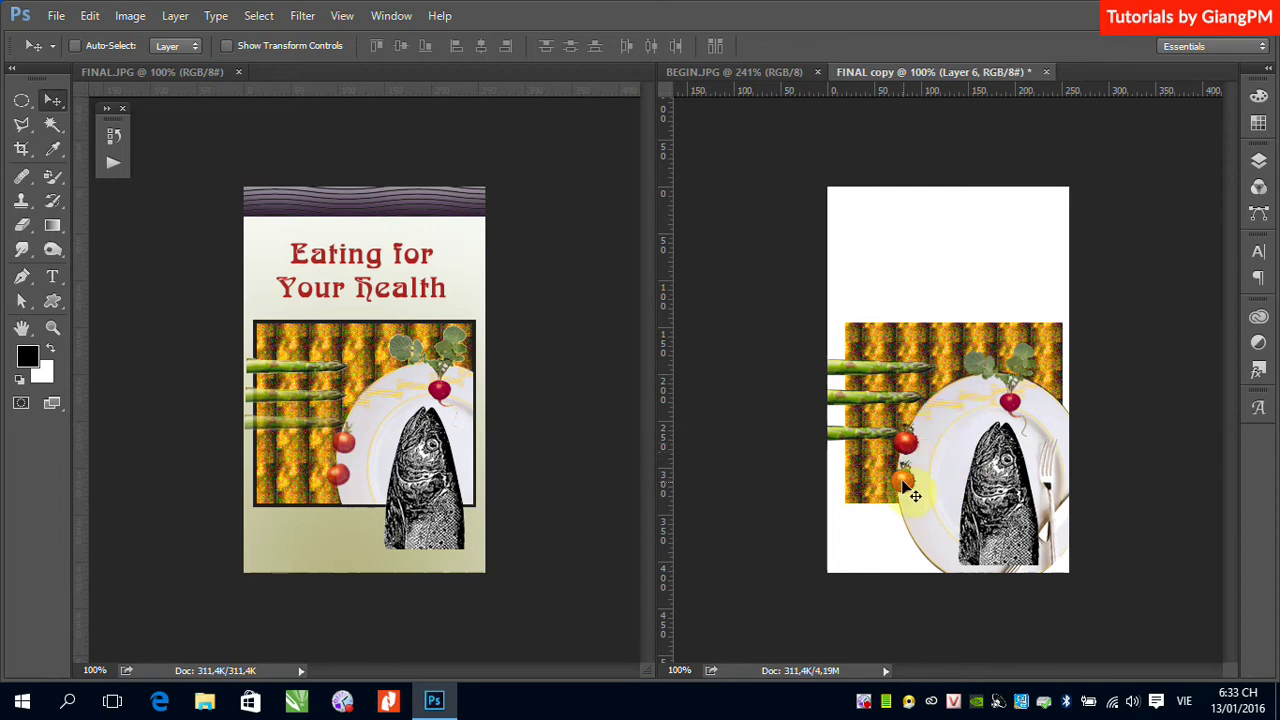
key(ctrl+t)
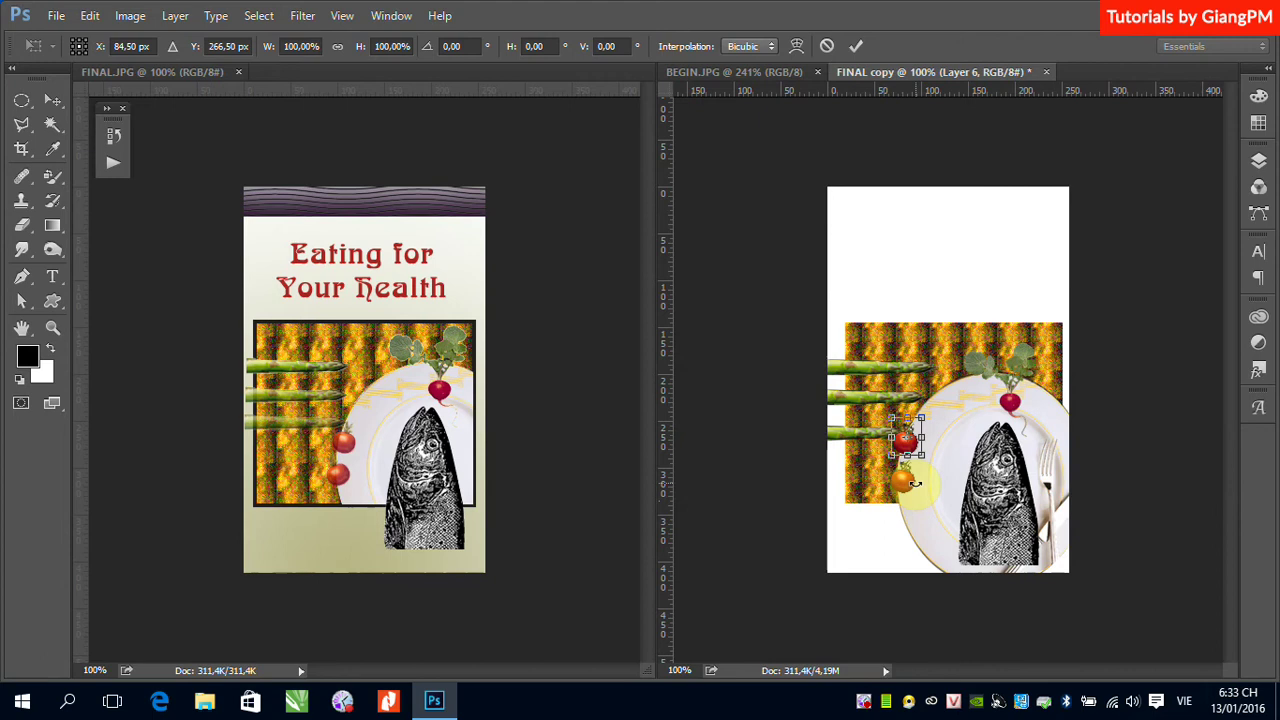
key(Return)
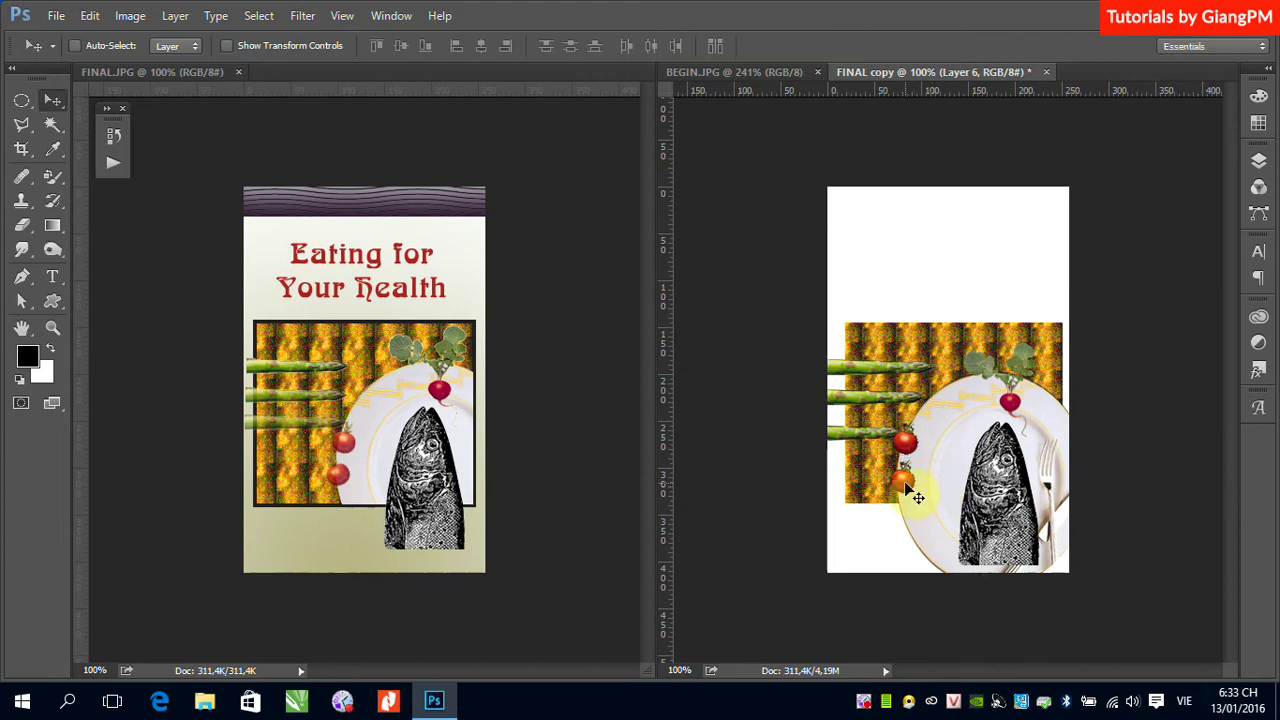
drag(916, 496, 916, 490)
key(ctrl+t)
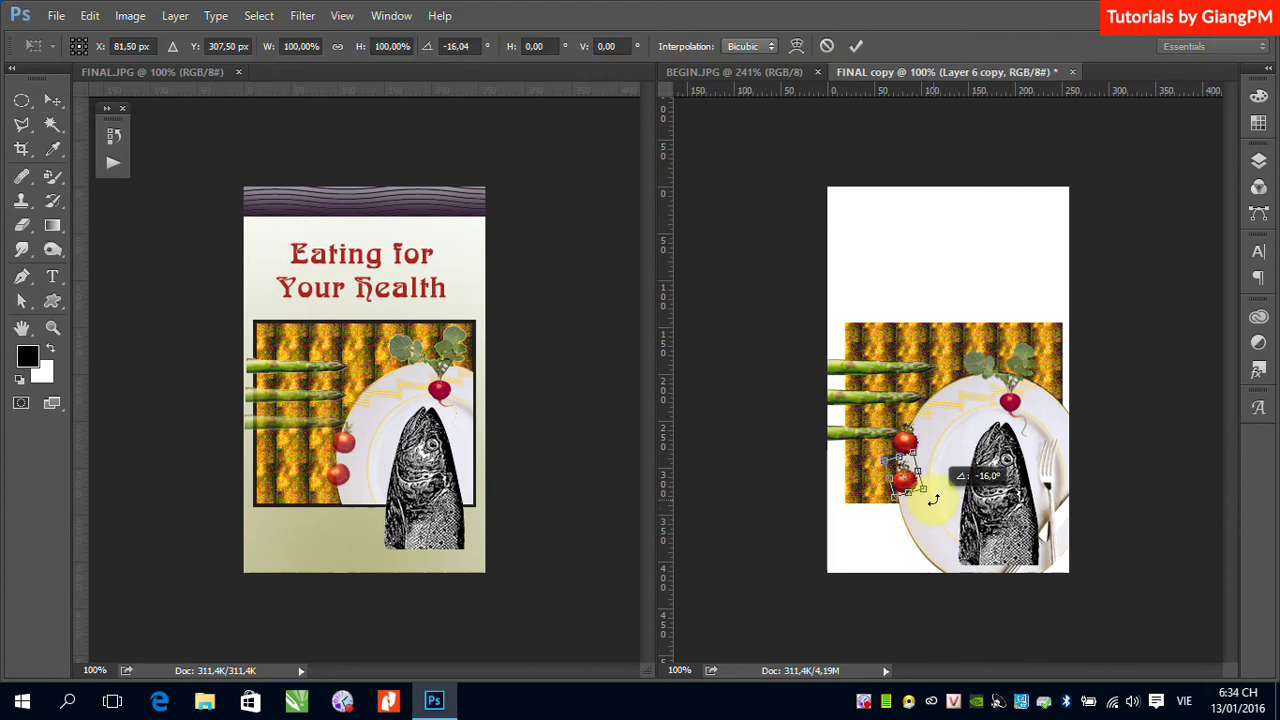
key(Return)
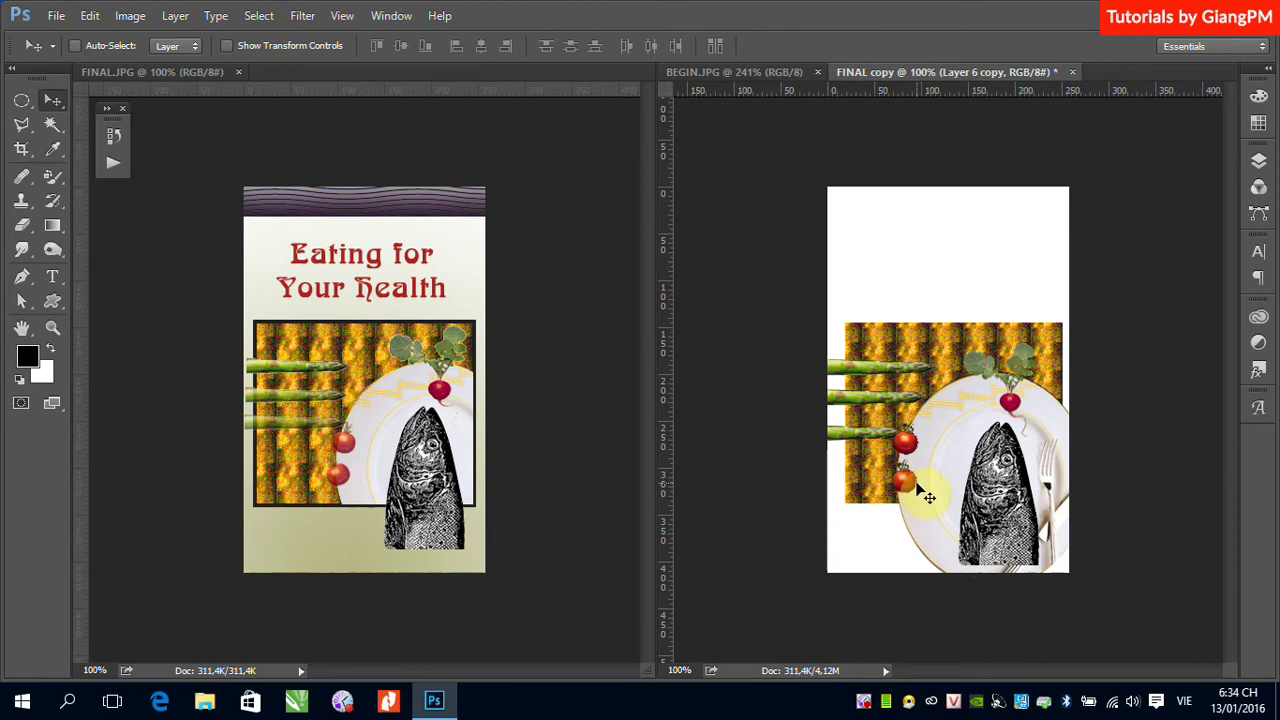
drag(914, 496, 910, 496)
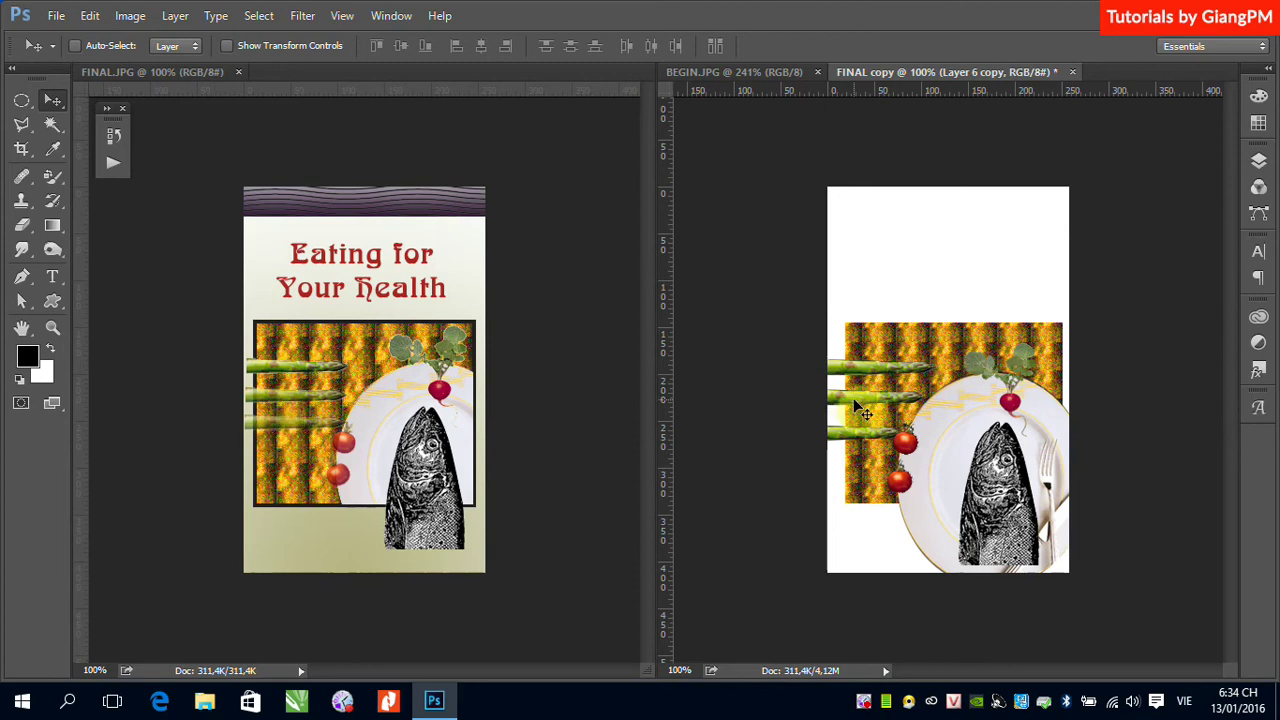
Step: Alt-drag copies to add a third asparagus stalk and a lower second tomato on the left
drag(853, 400, 840, 406)
drag(830, 455, 834, 443)
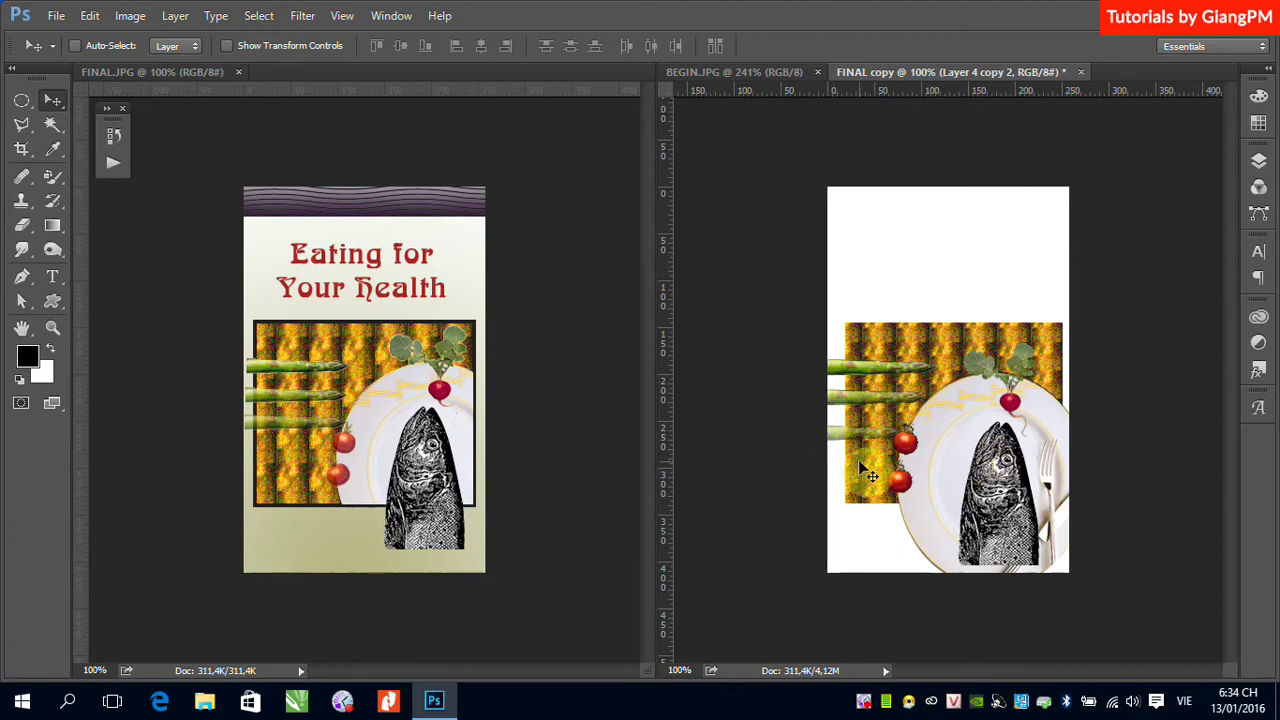
click(912, 456)
drag(912, 456, 914, 457)
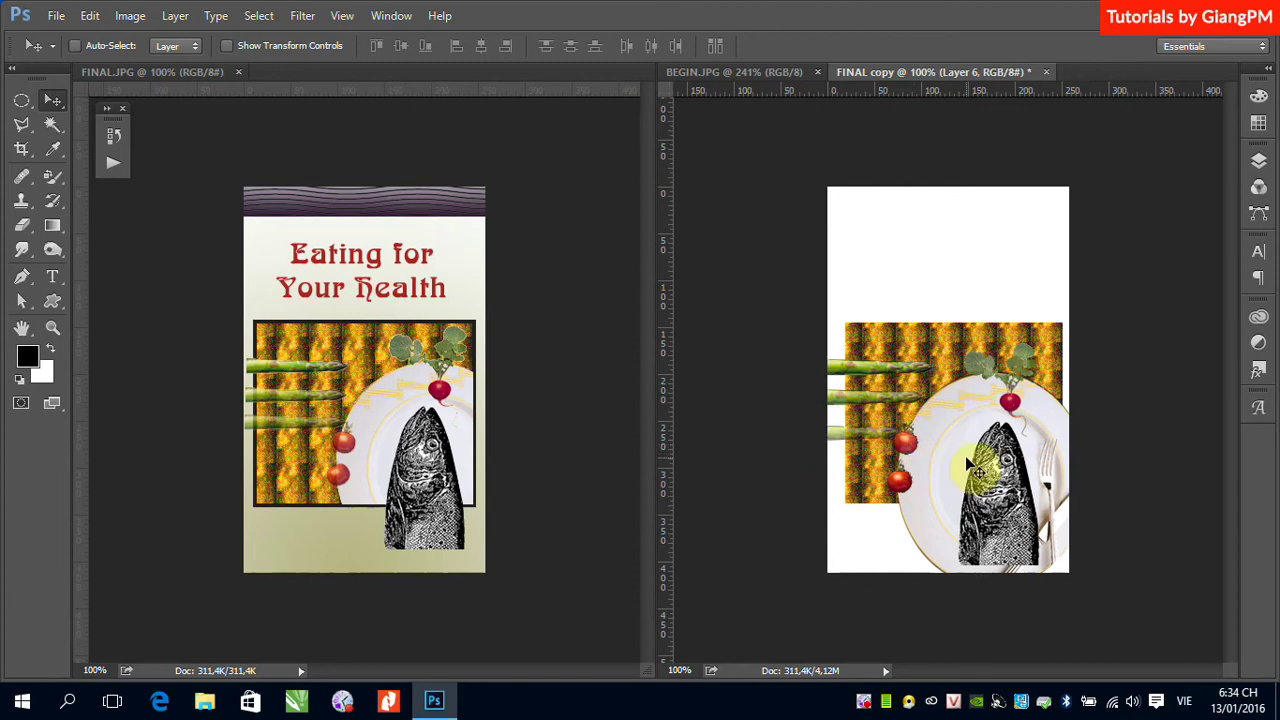
drag(957, 514, 910, 500)
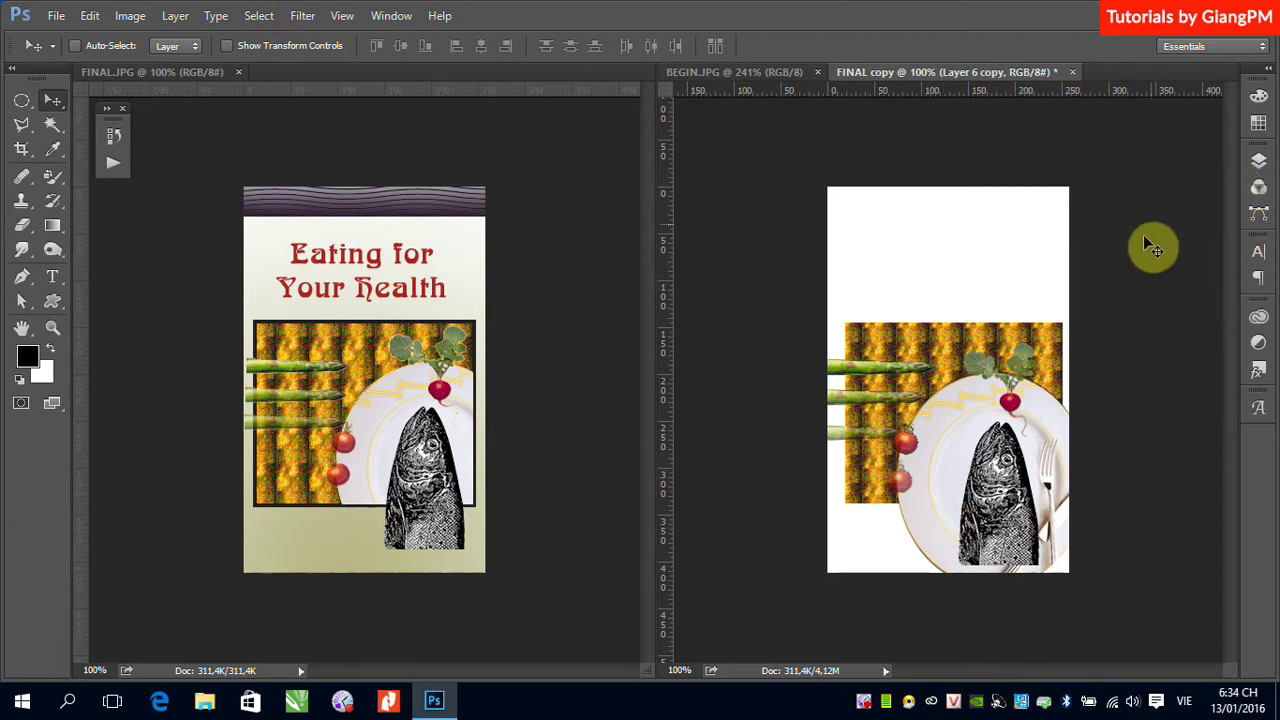
Step: Load the patterned block's outline from Layer 1 as a selection
click(1258, 160)
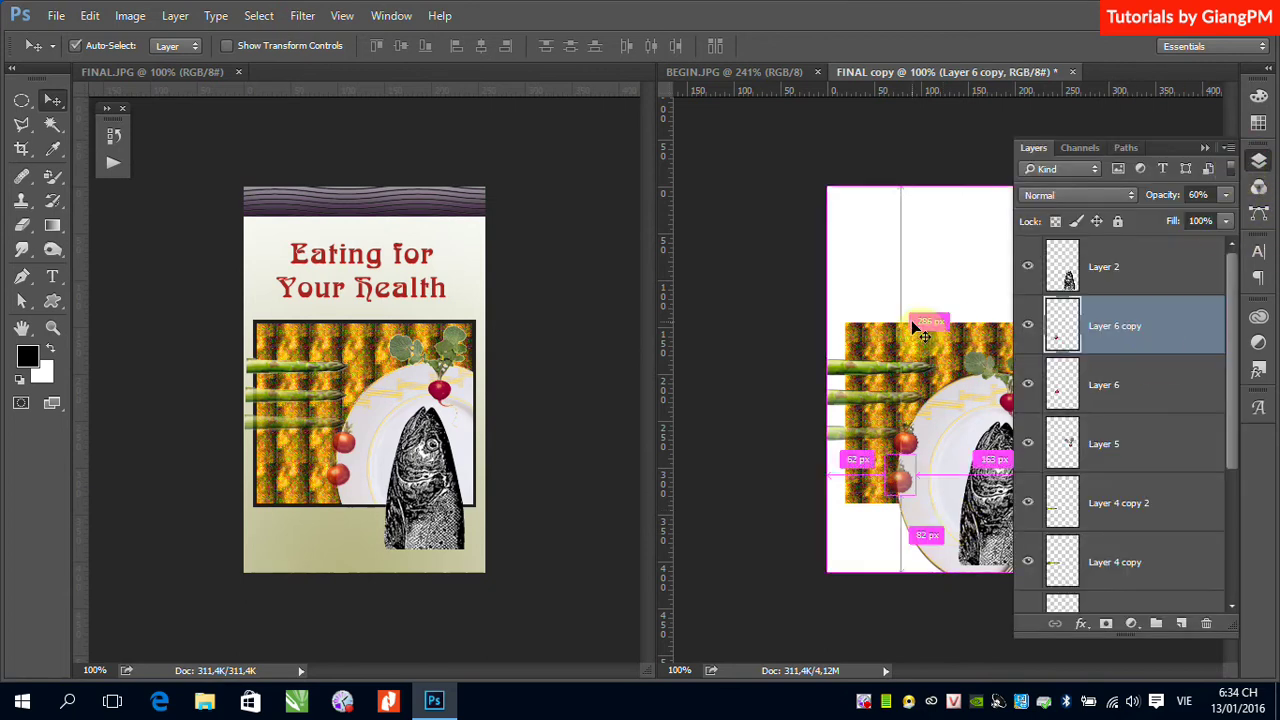
key(ctrl)
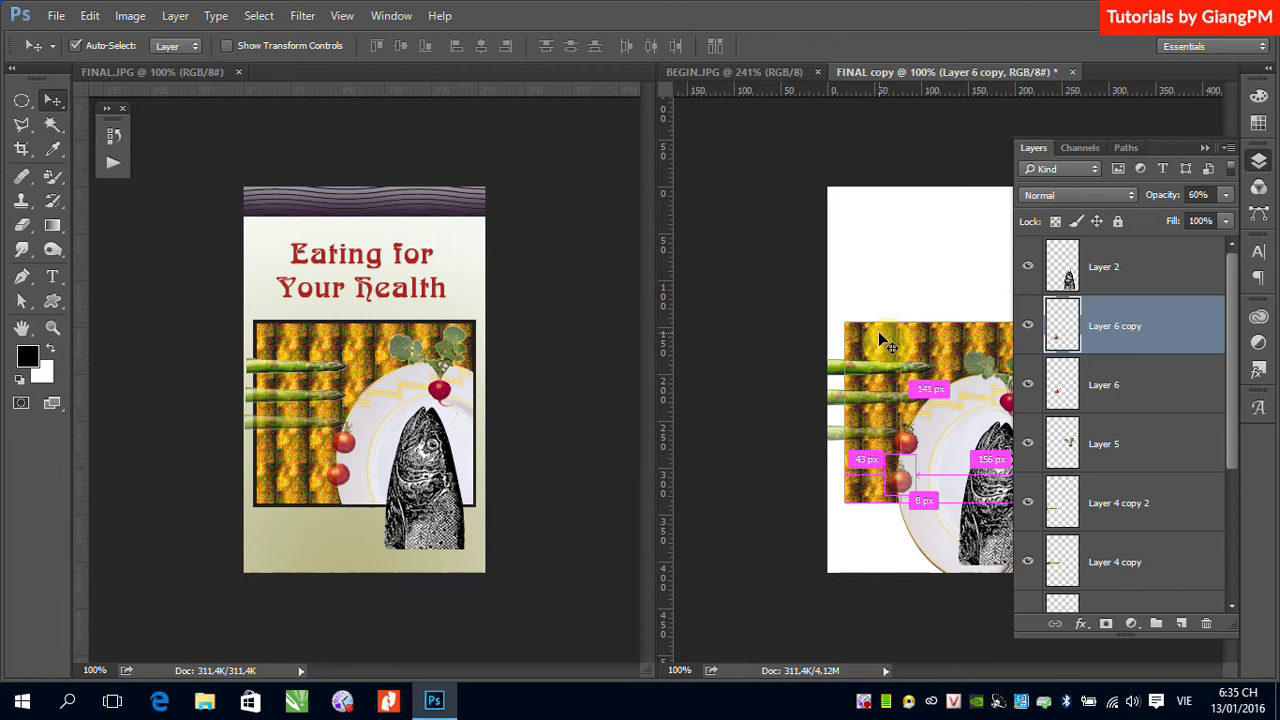
ctrl+click(880, 338)
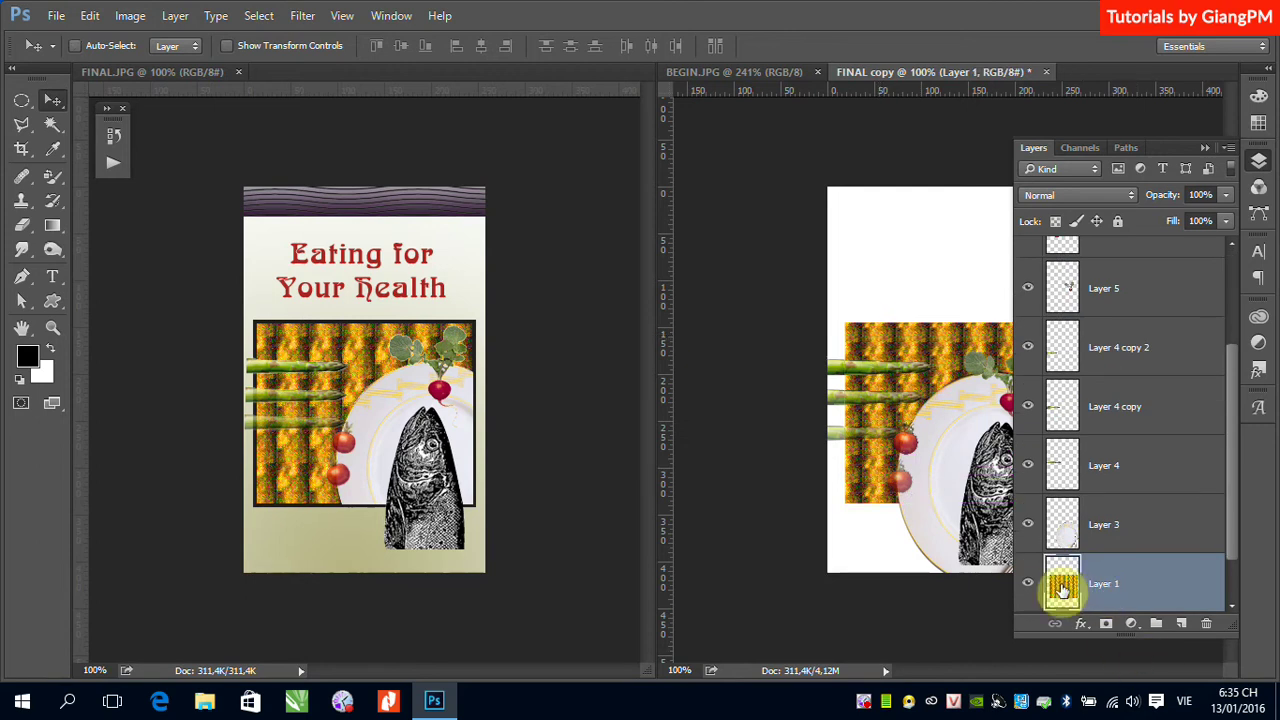
key(ctrl)
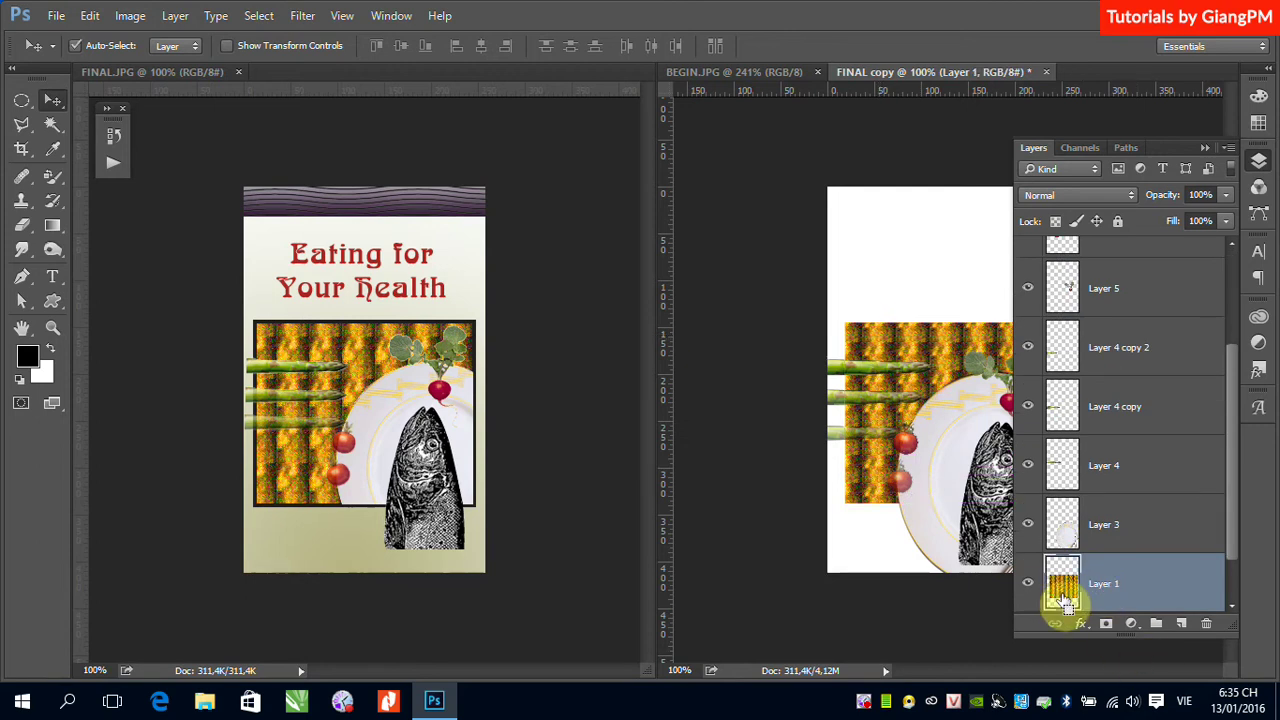
ctrl+click(1064, 598)
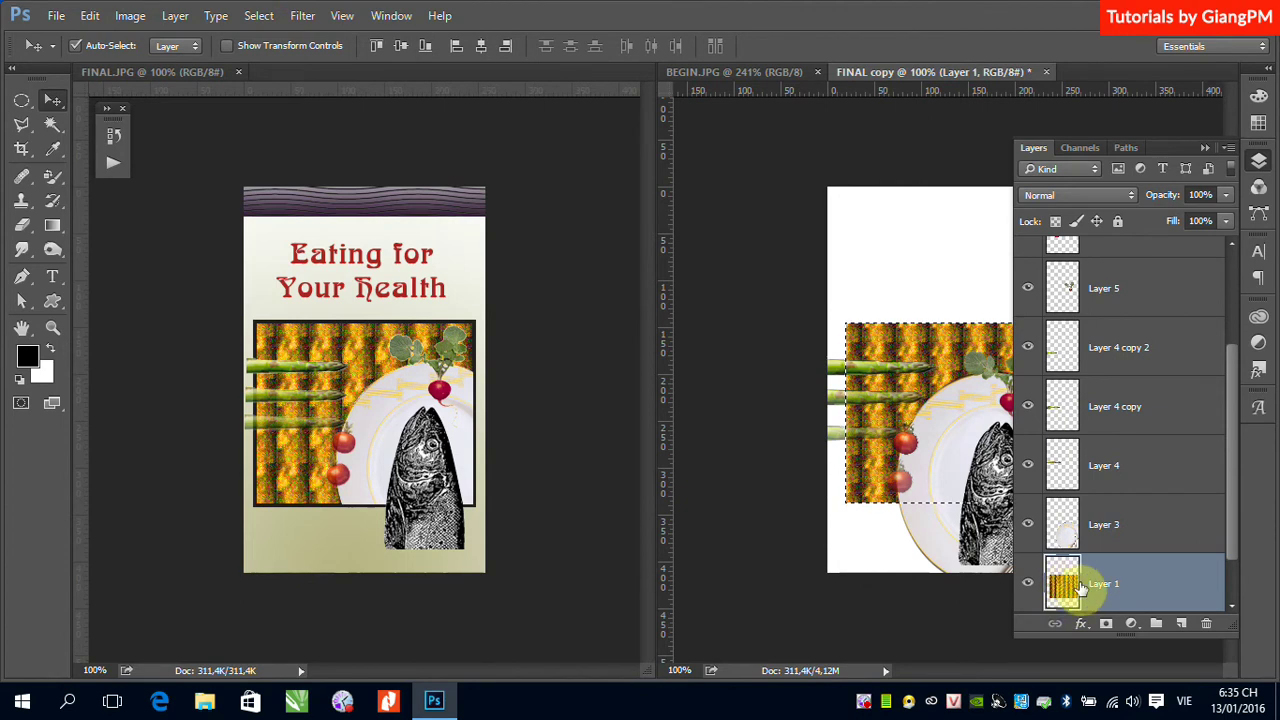
click(1205, 147)
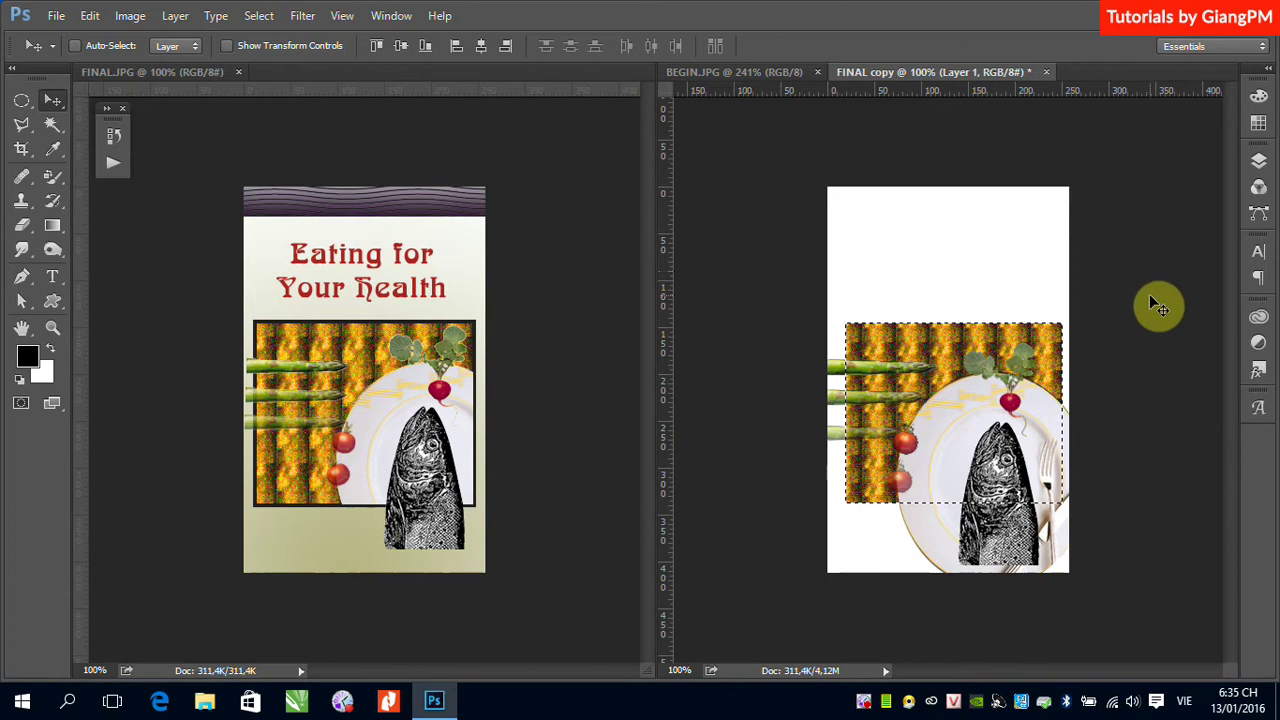
Step: Make the plate layer, Layer 3, the active layer
click(1258, 161)
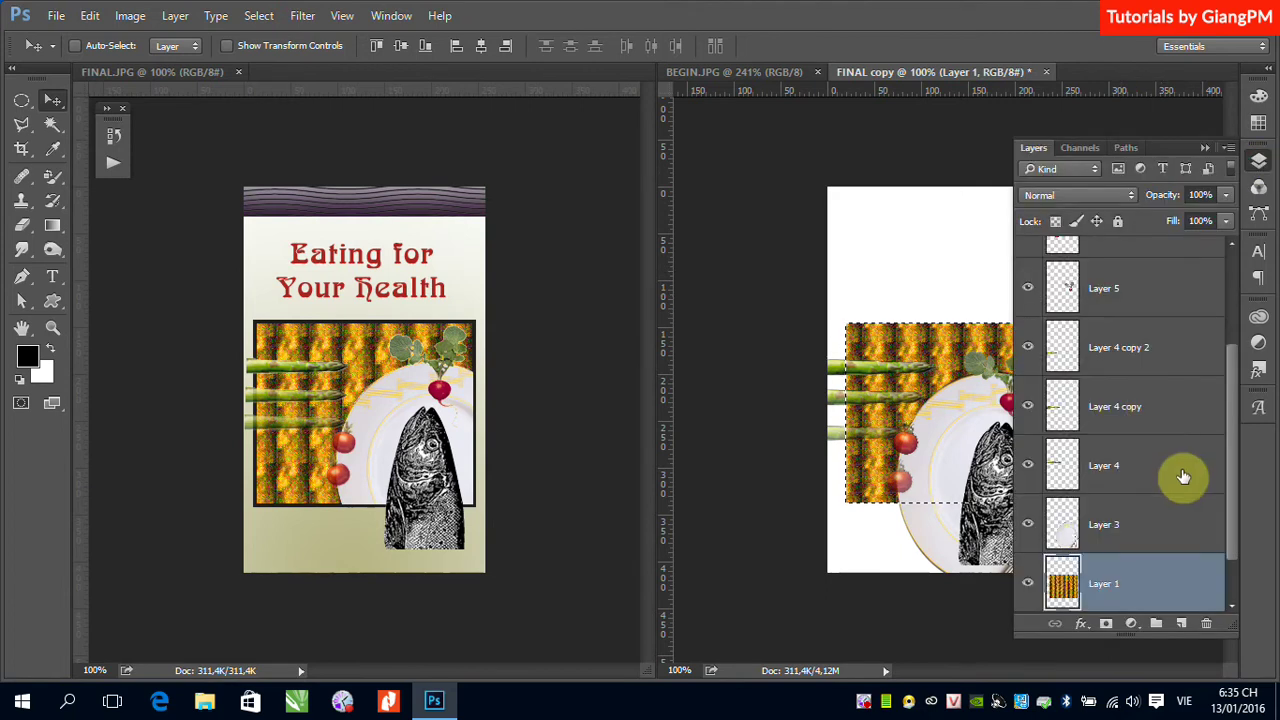
click(1078, 541)
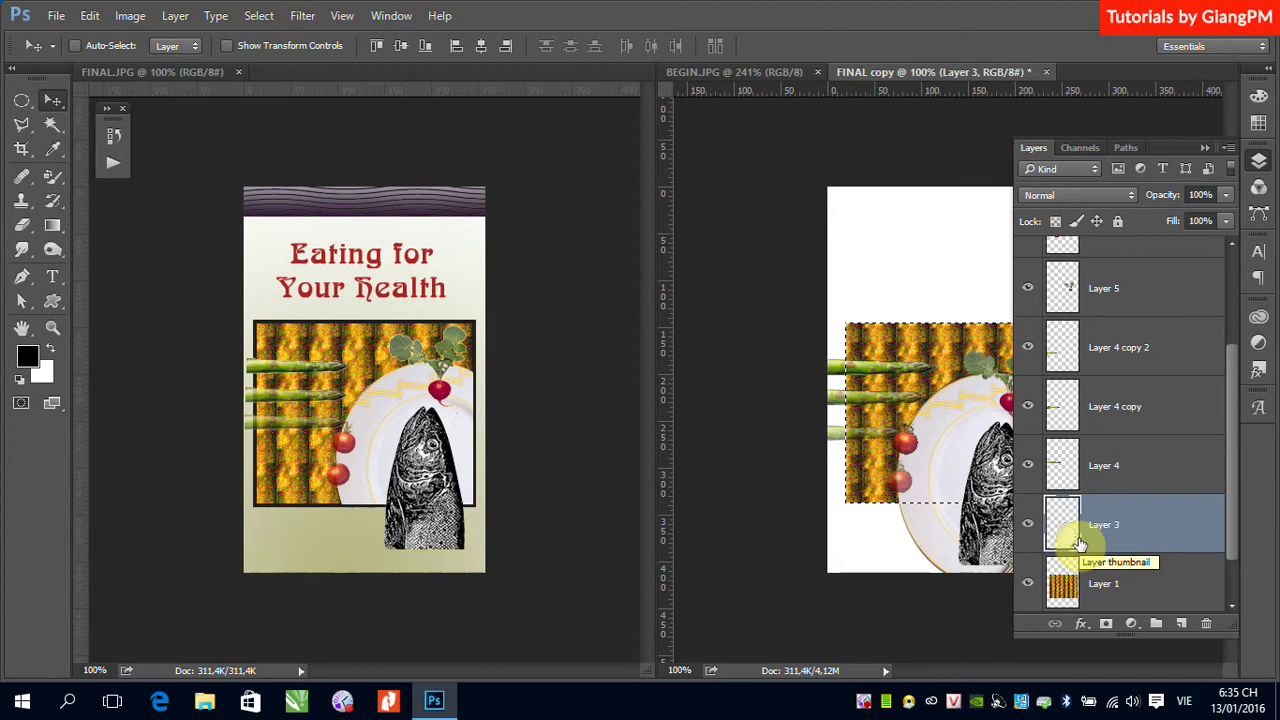
click(1206, 149)
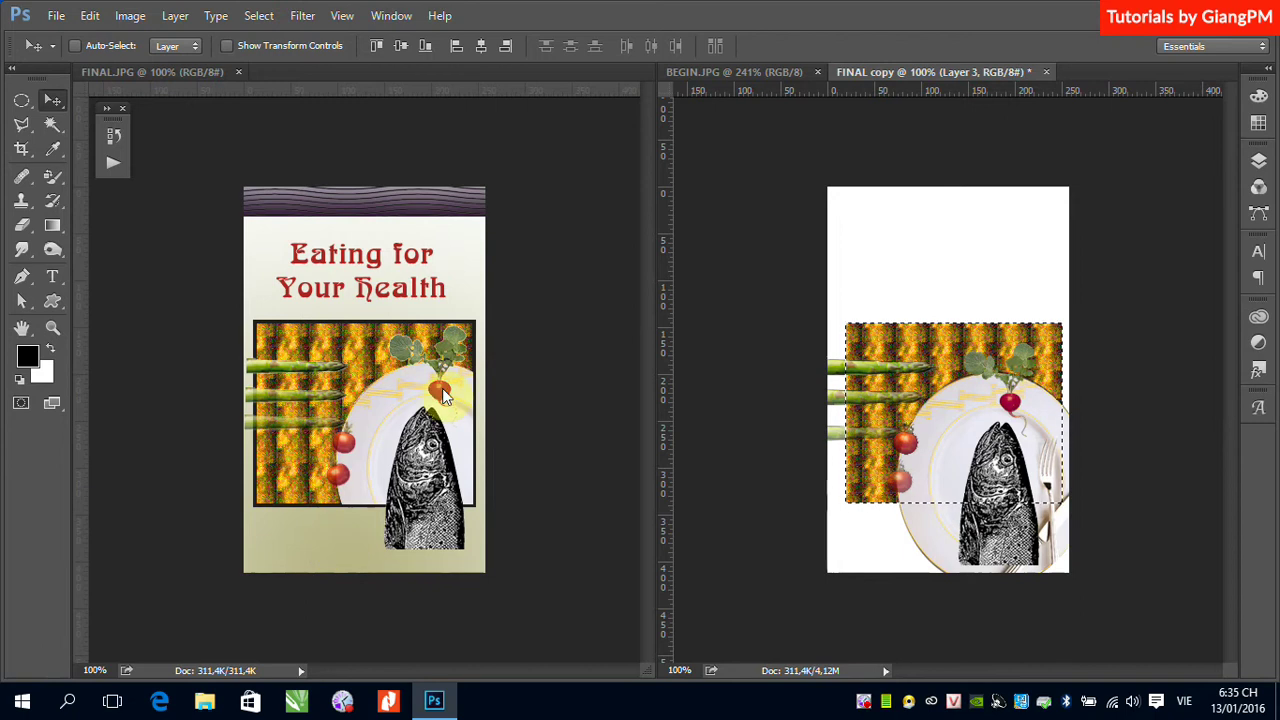
Step: Invert the selection, erase the plate outside the pattern block, and deselect
click(260, 16)
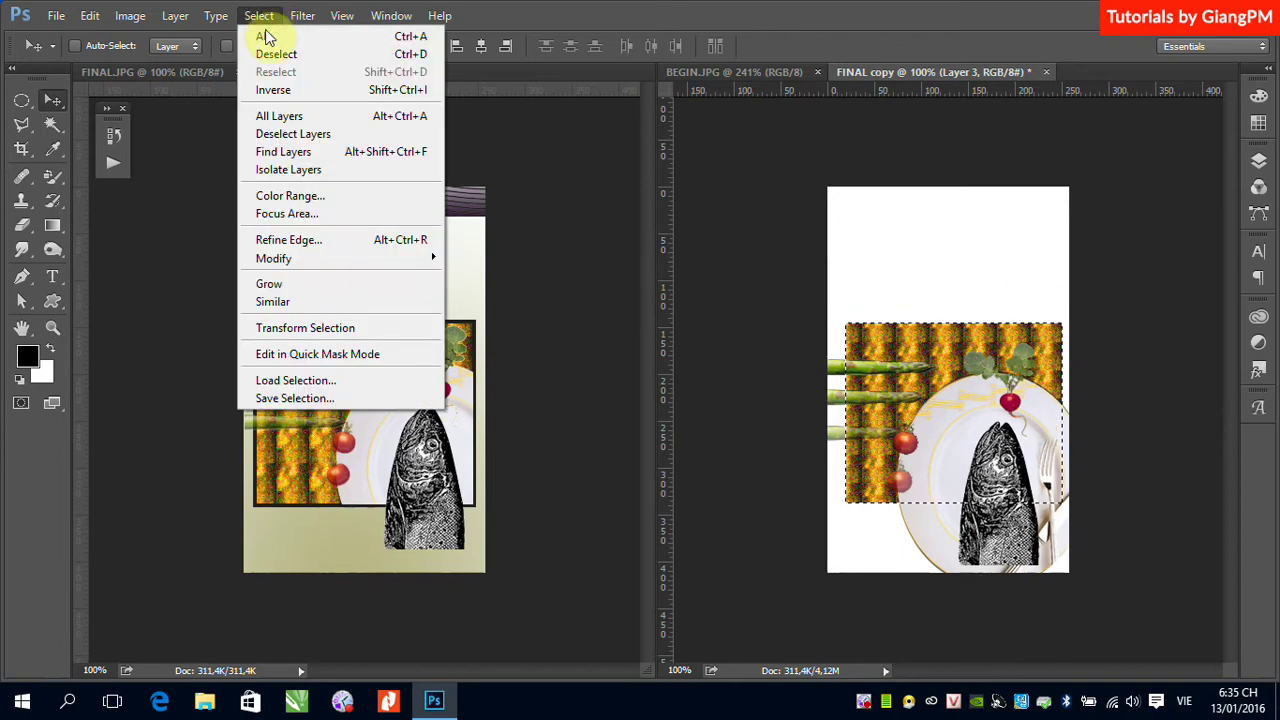
click(289, 96)
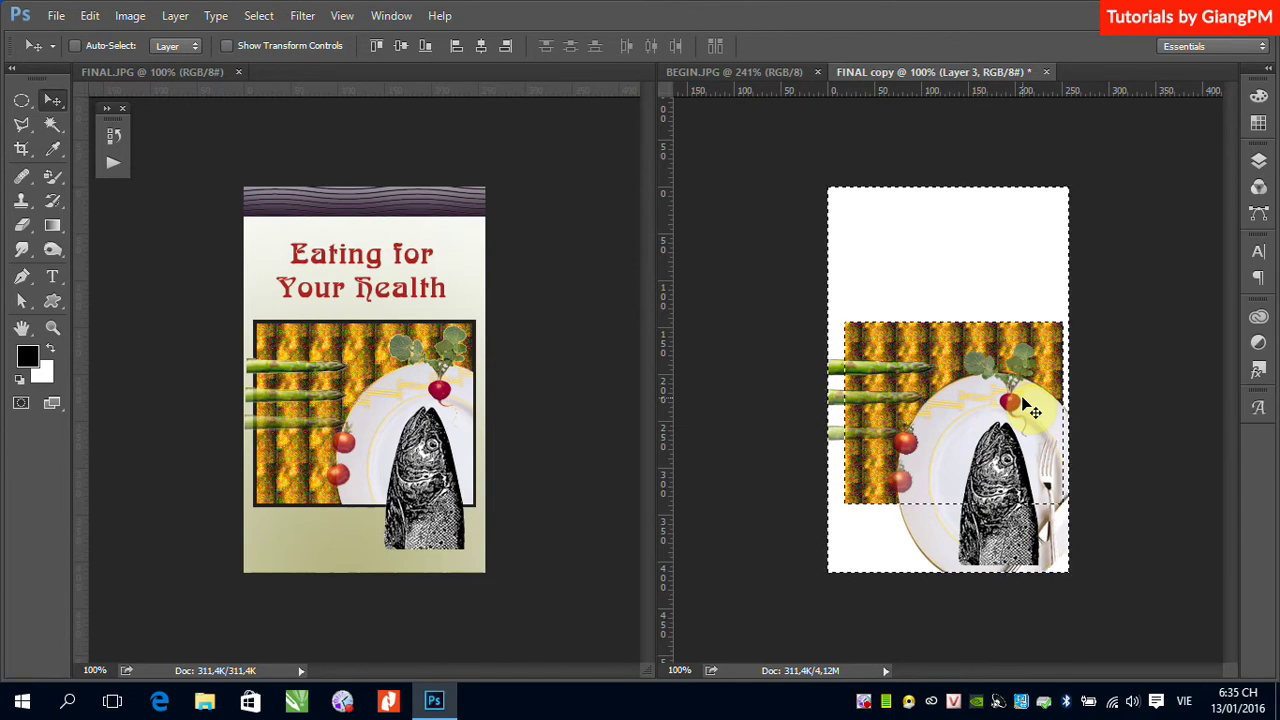
key(ctrl+alt+g)
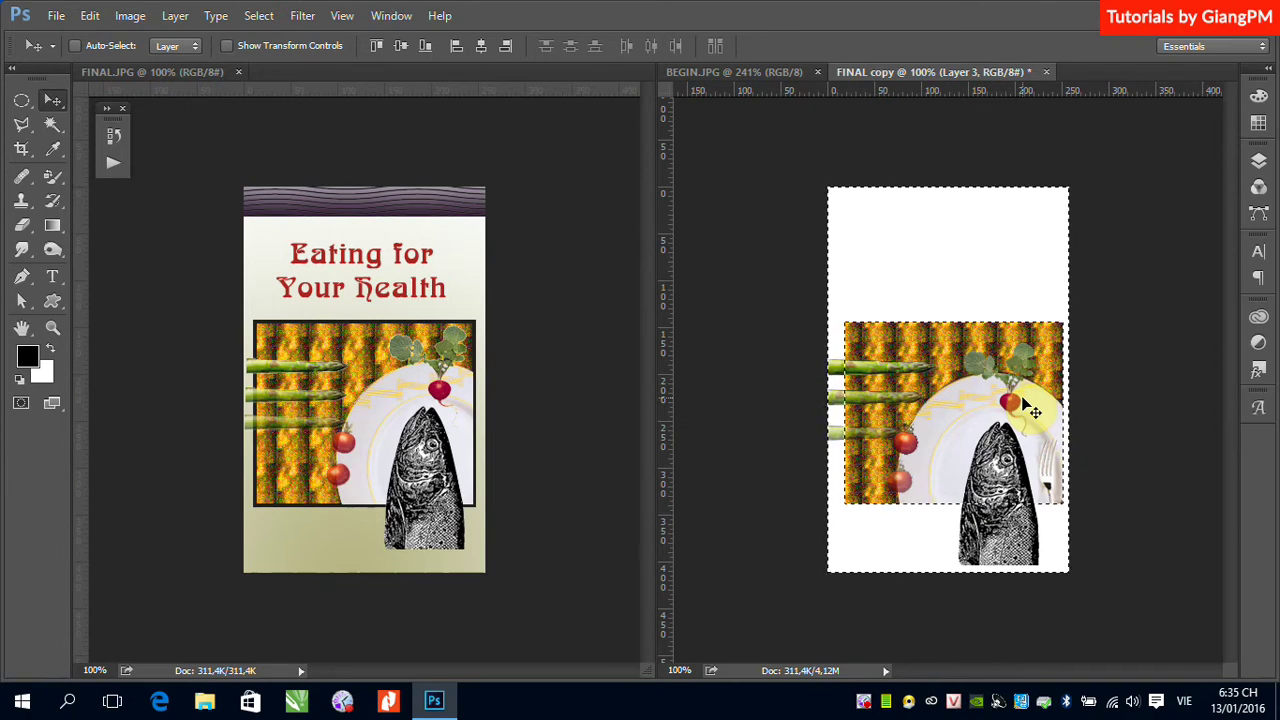
key(ctrl+d)
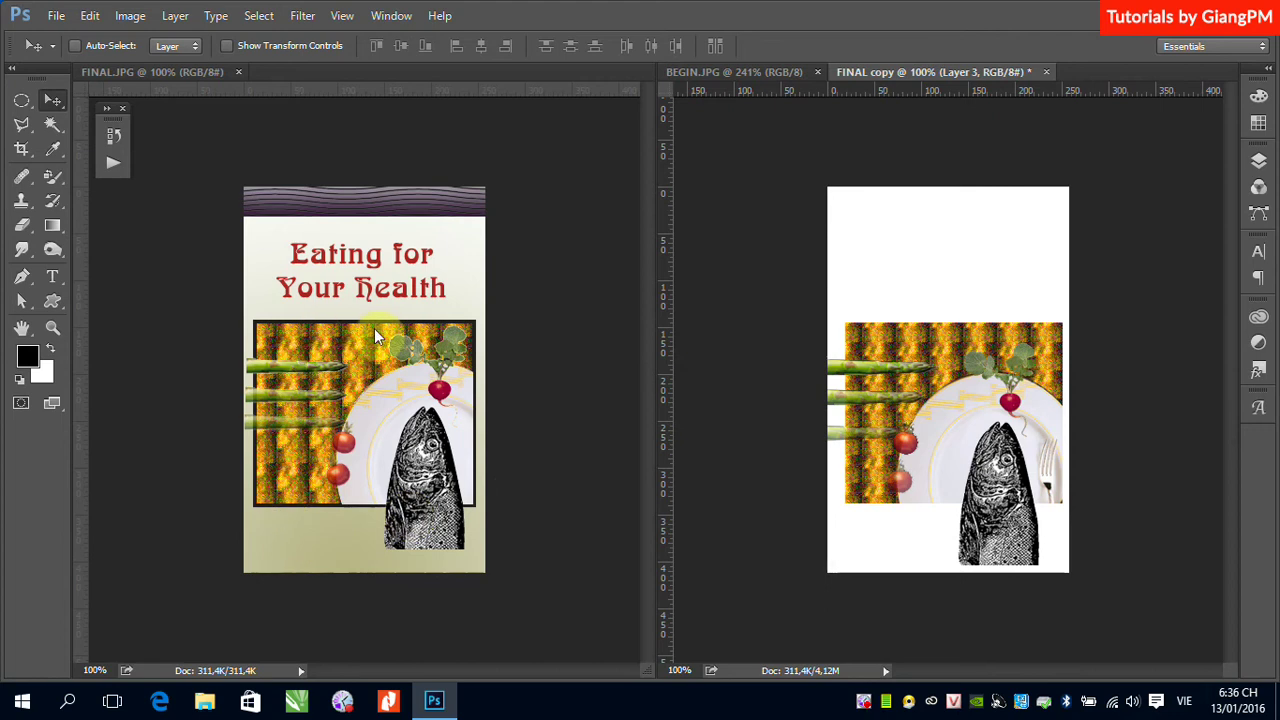
Step: Add a new empty Layer 7 above the plate layer
drag(375, 335, 1070, 390)
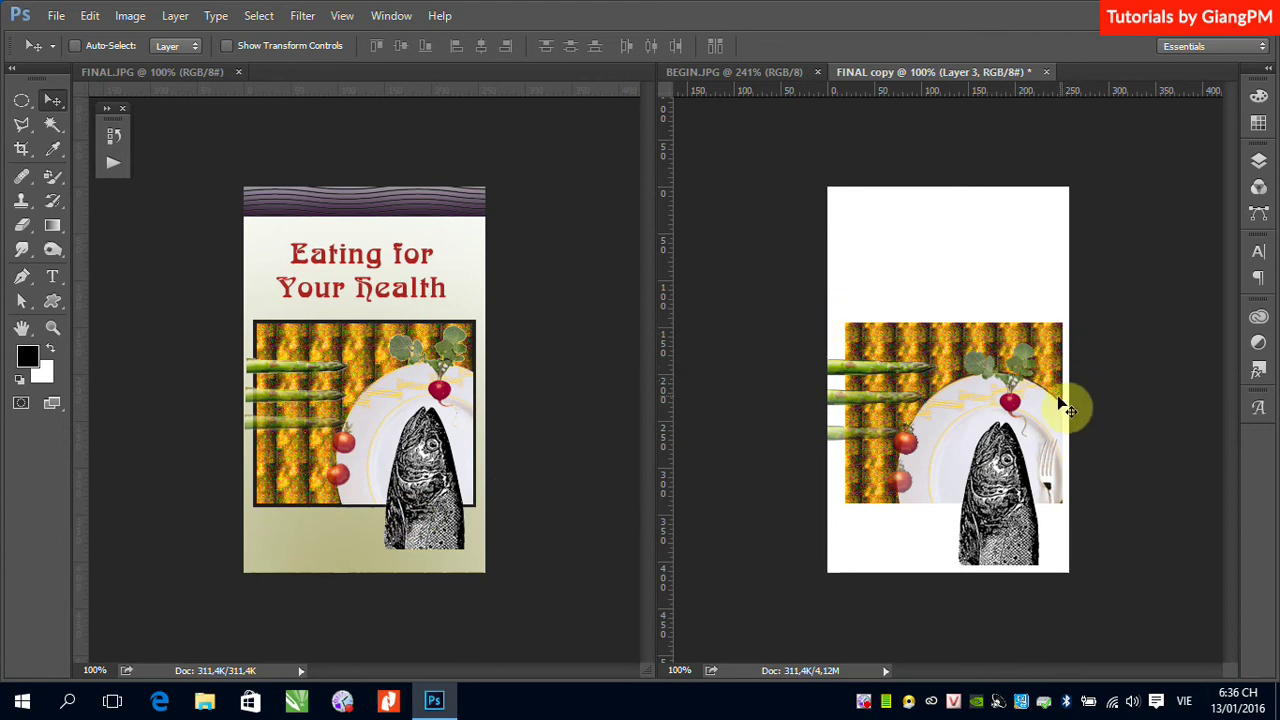
drag(1068, 388, 1052, 428)
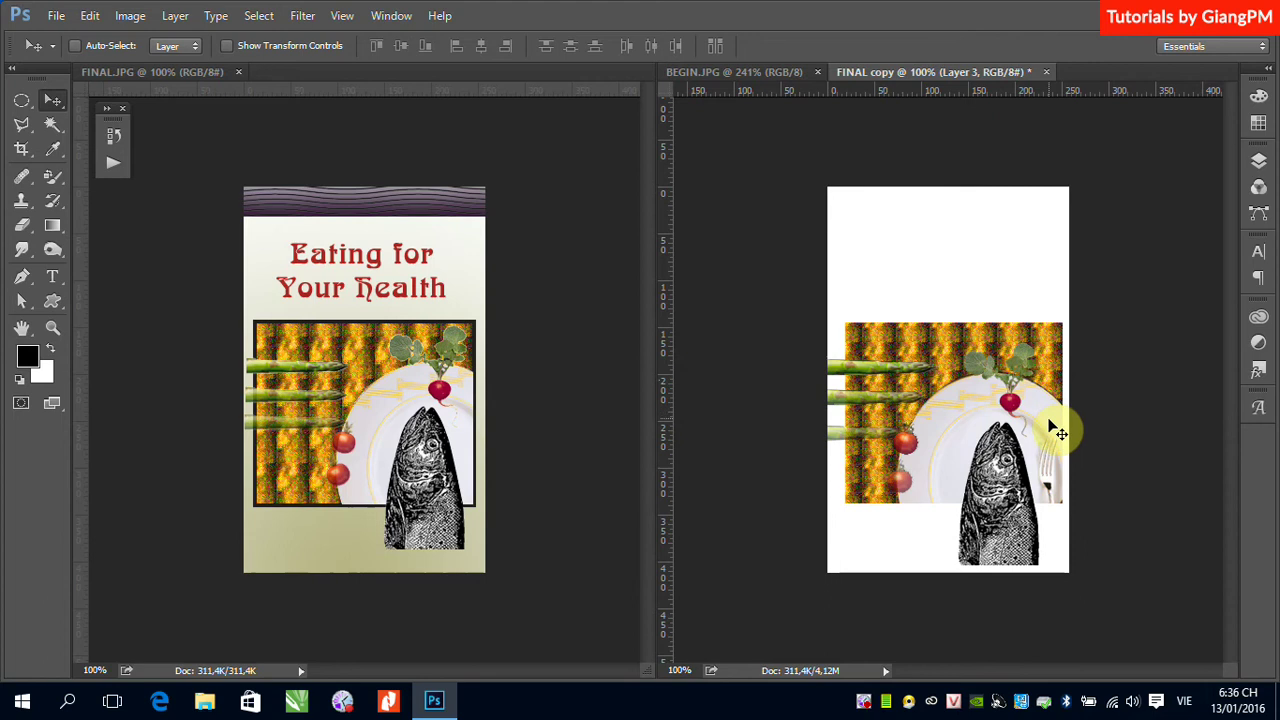
click(1258, 160)
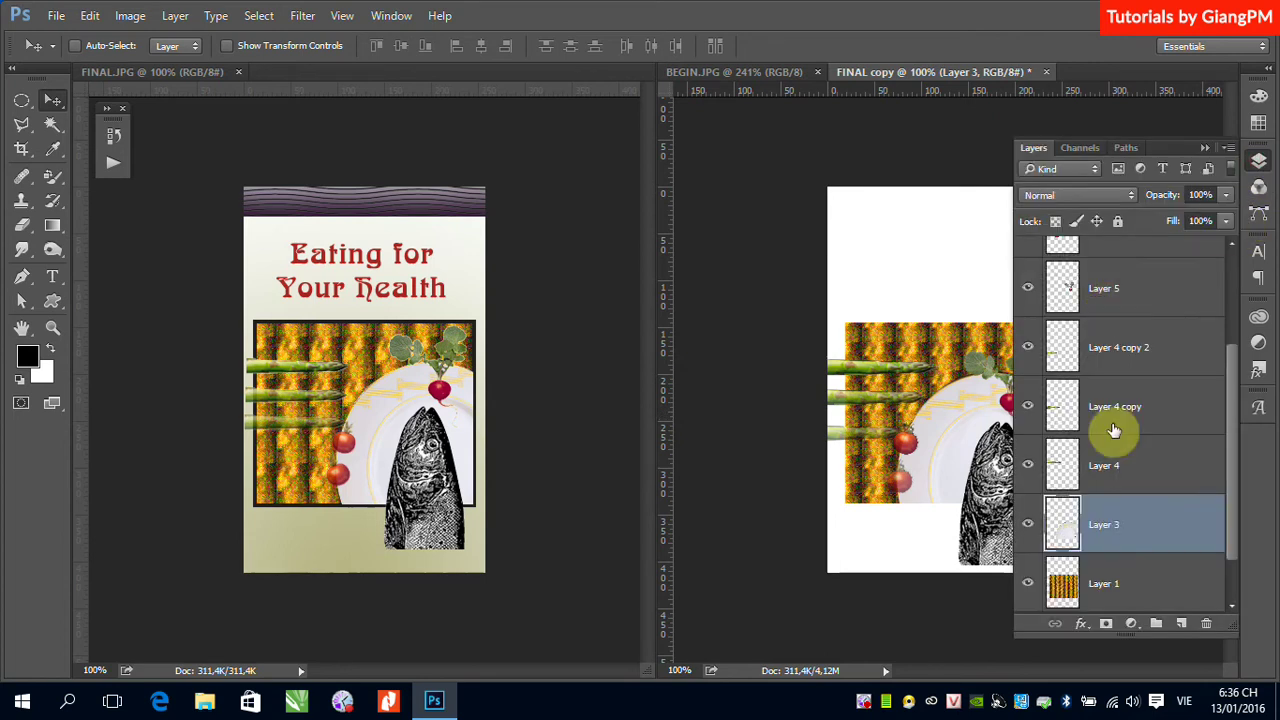
click(1181, 624)
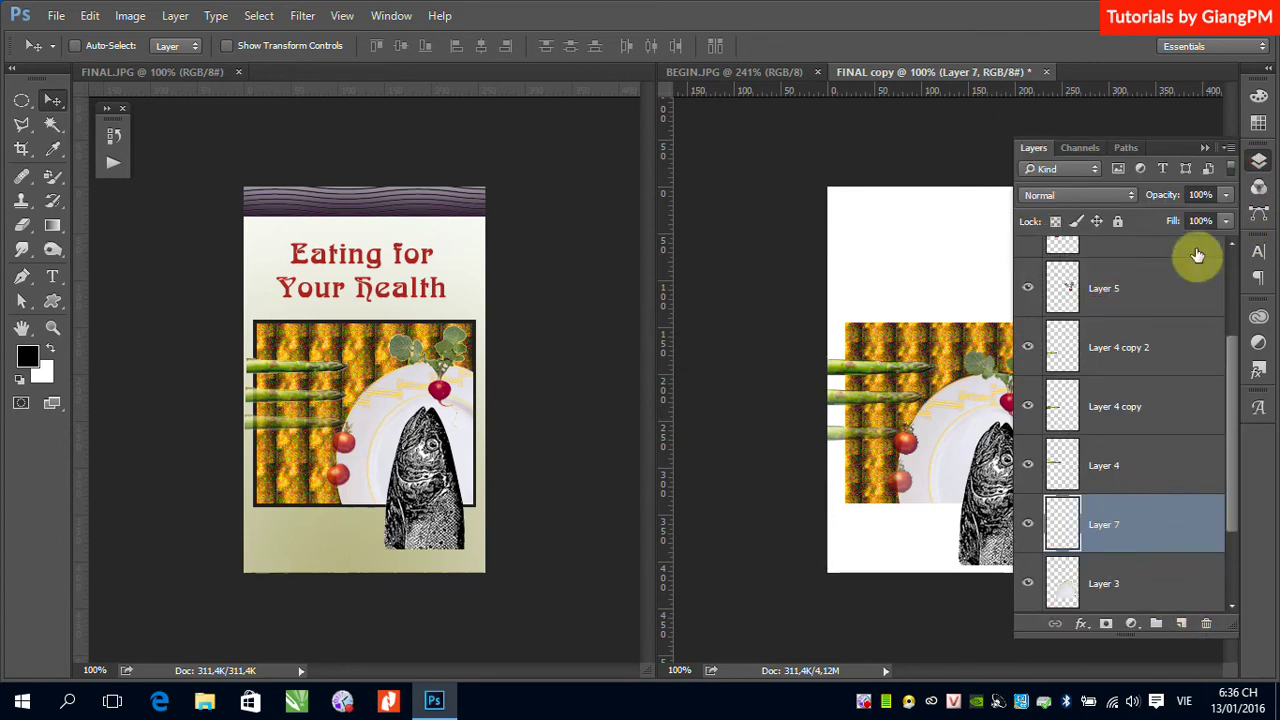
click(1203, 148)
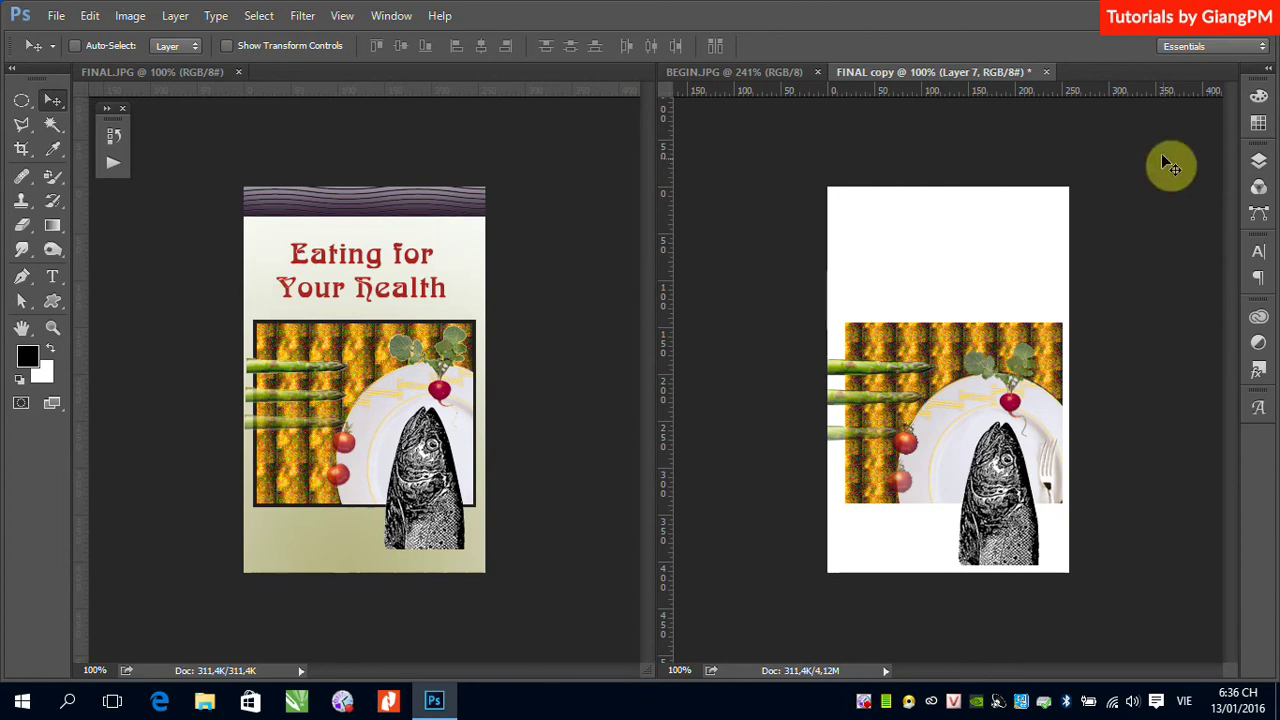
Step: Load Layer 1's pattern-block outline as a selection for the border
click(1258, 160)
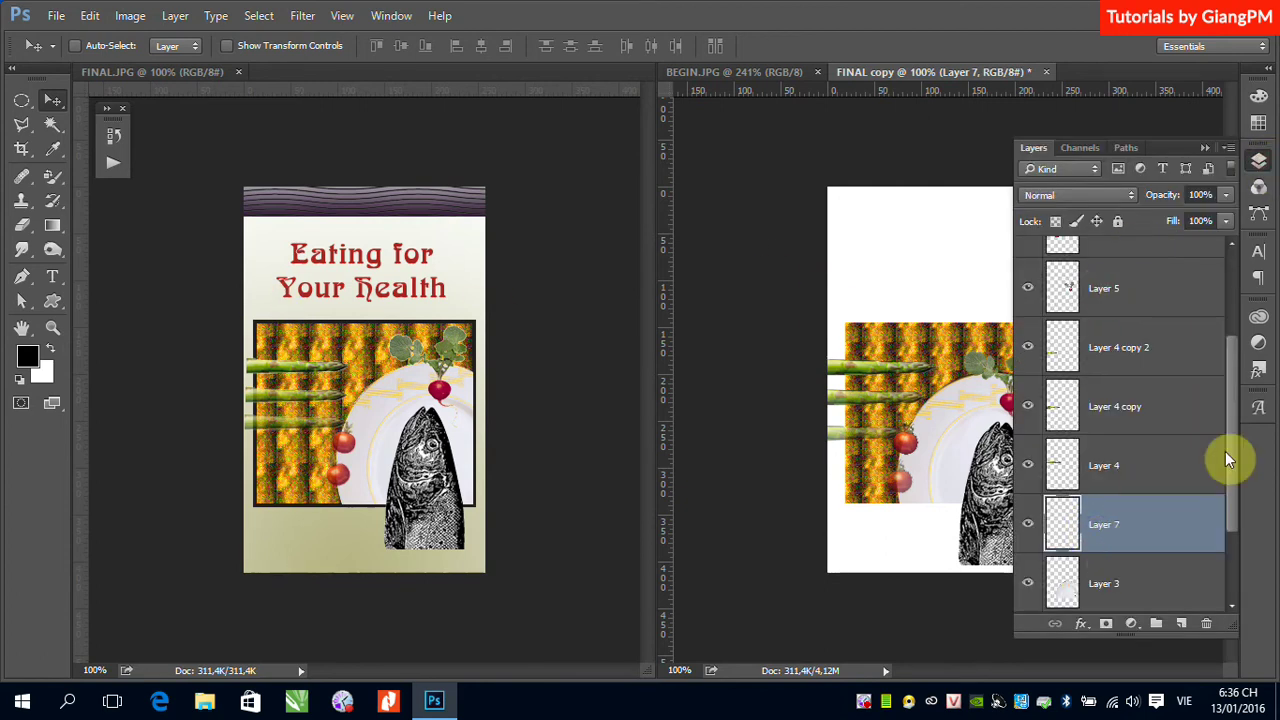
drag(1225, 451, 1226, 525)
drag(1062, 550, 1065, 540)
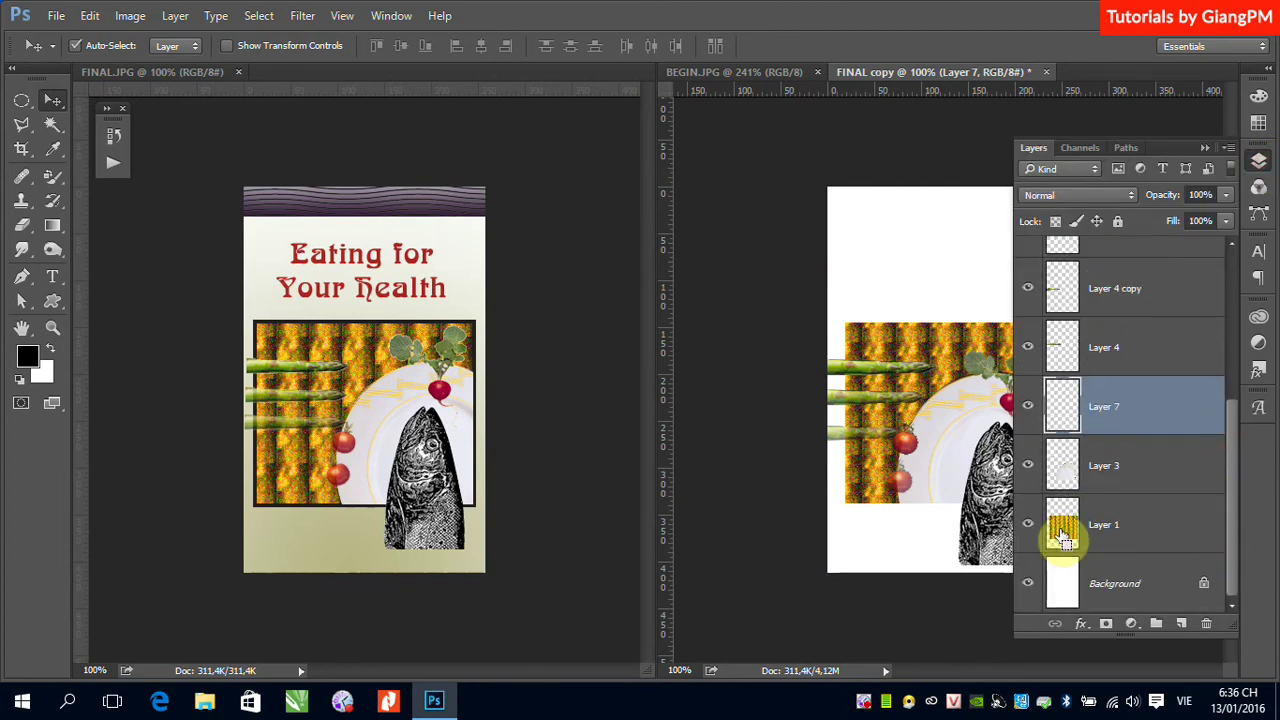
ctrl+click(1063, 540)
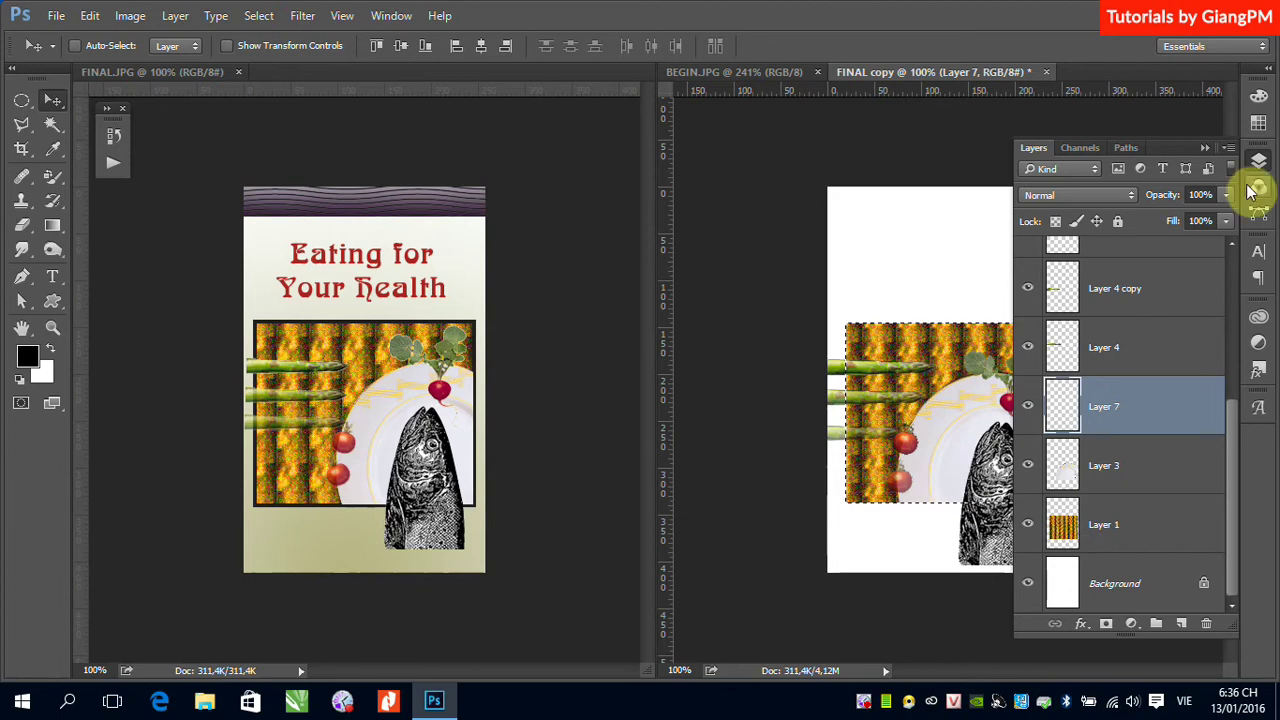
click(1204, 149)
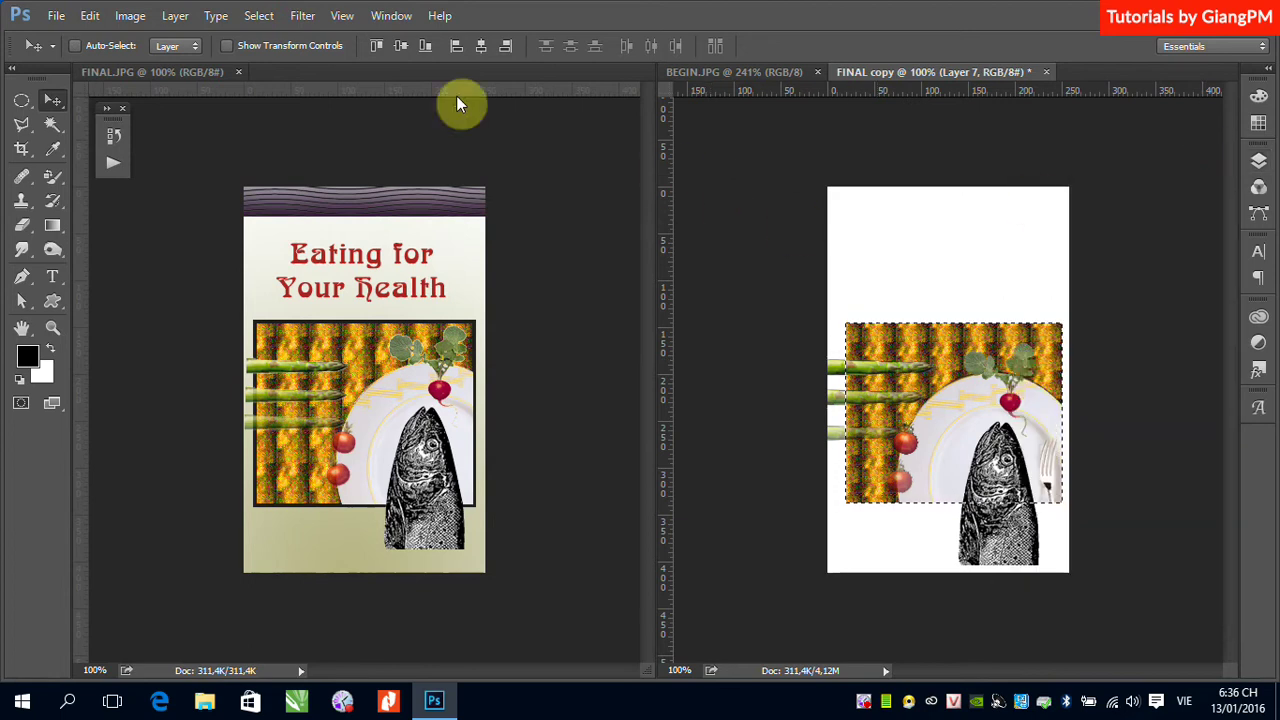
Step: Apply an Edit > Stroke in black, placed outside the pattern block selection
click(90, 16)
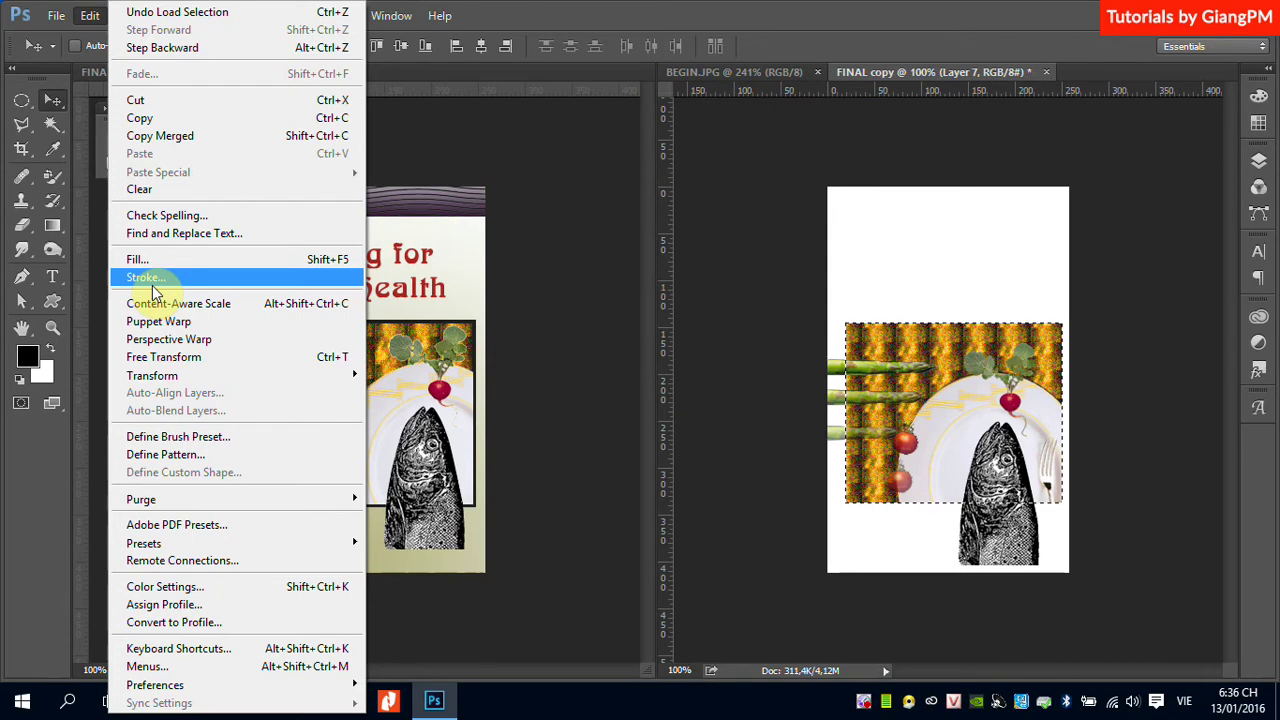
click(152, 285)
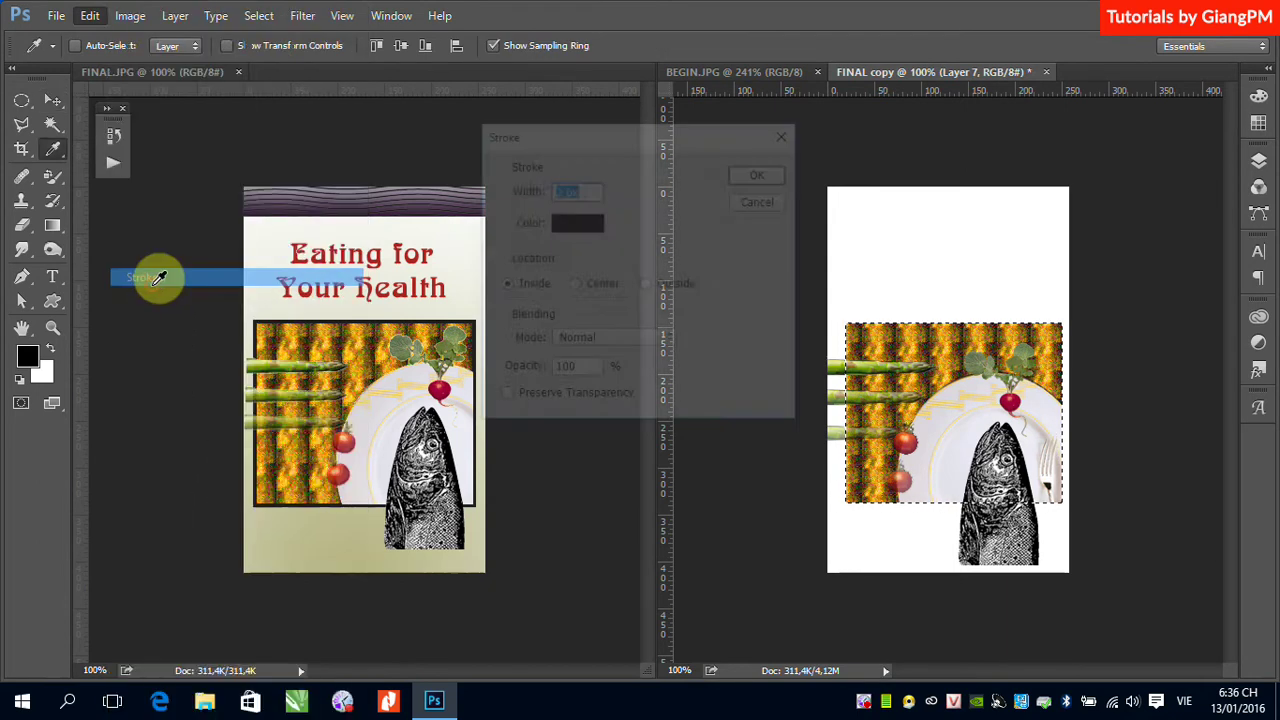
mouse_move(666, 143)
mouse_down()
mouse_move(648, 140)
mouse_move(645, 201)
mouse_move(673, 204)
mouse_up()
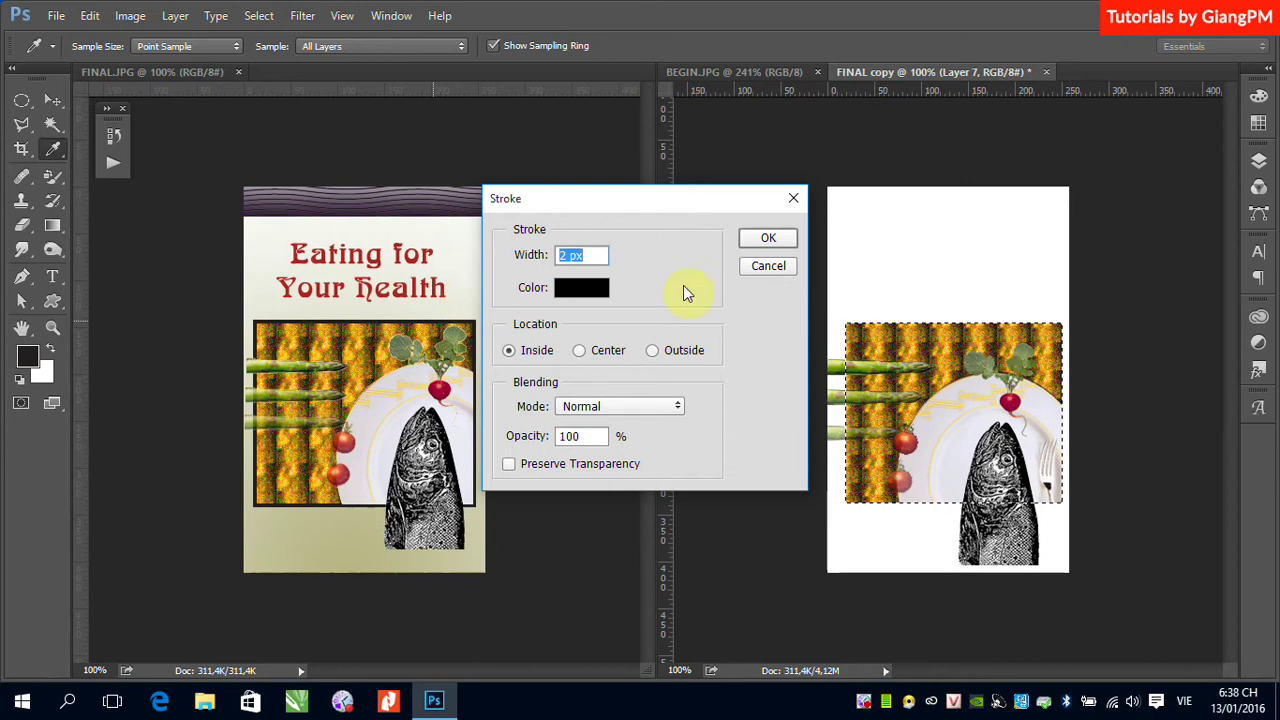
click(652, 350)
click(768, 238)
key(v)
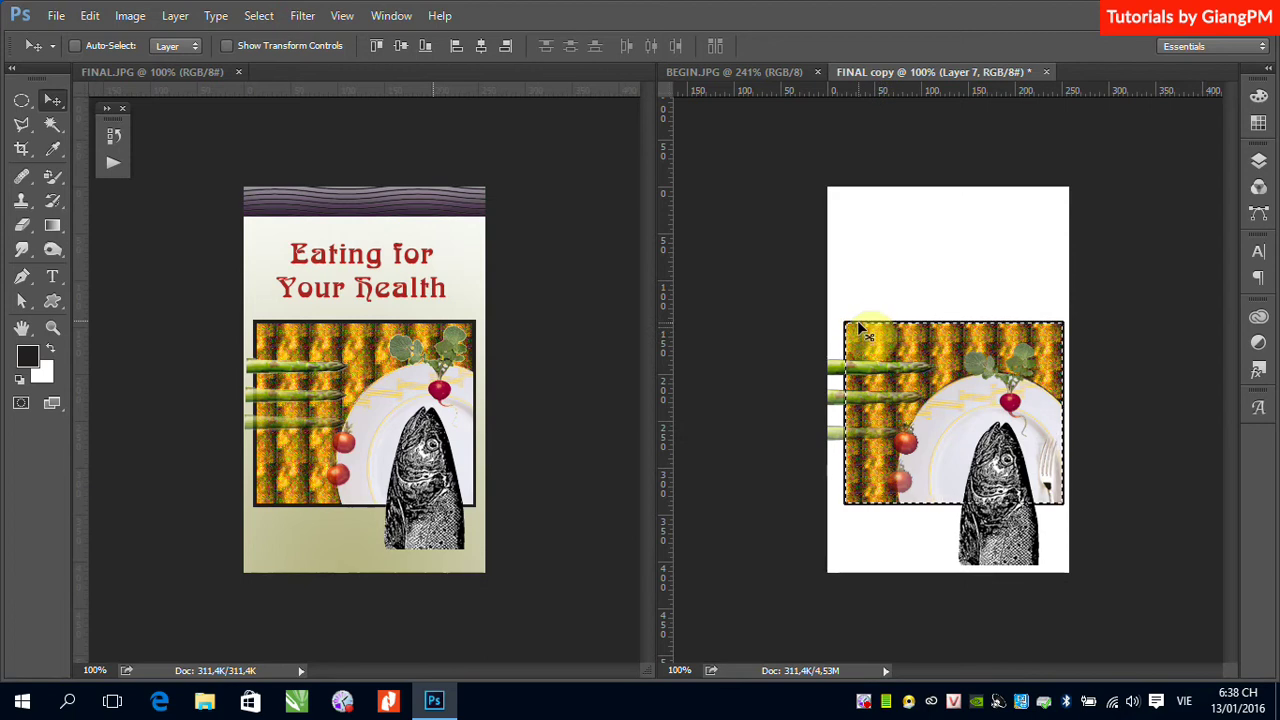
Step: Redo the stroke with a 3 px width and clear the selection
click(89, 15)
click(145, 277)
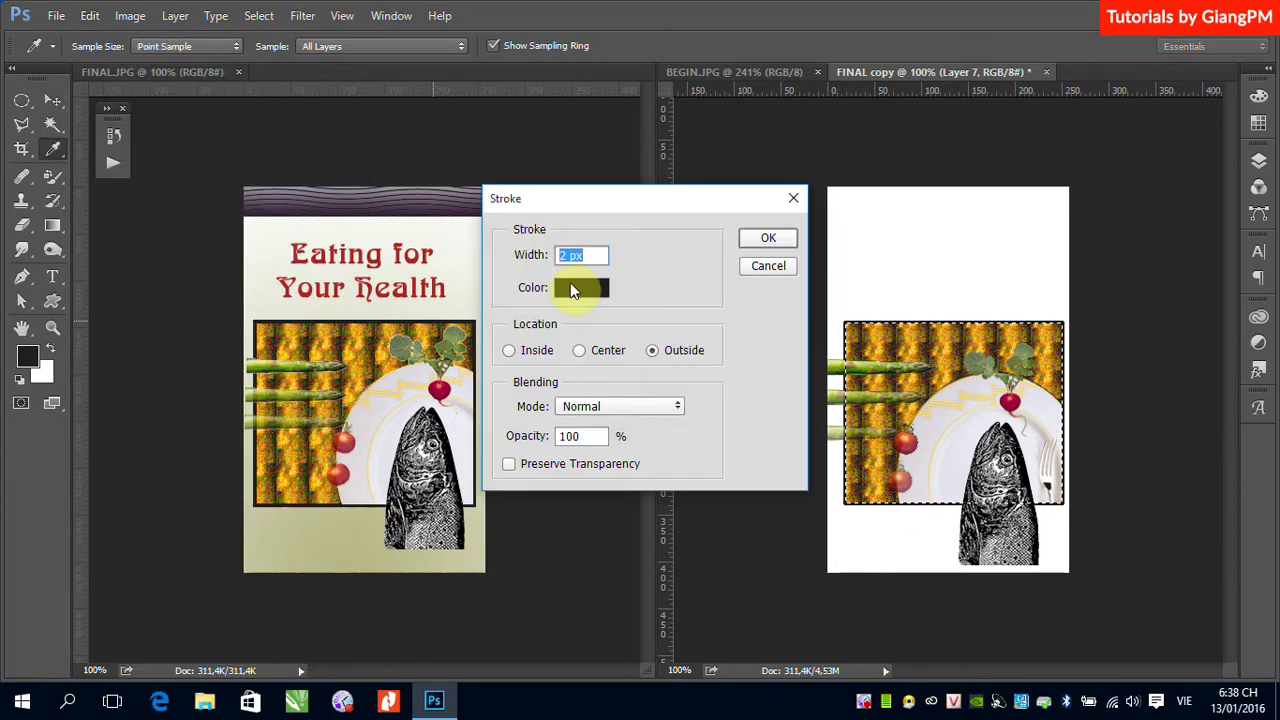
click(565, 257)
double_click(565, 257)
text(3)
click(785, 248)
key(v)
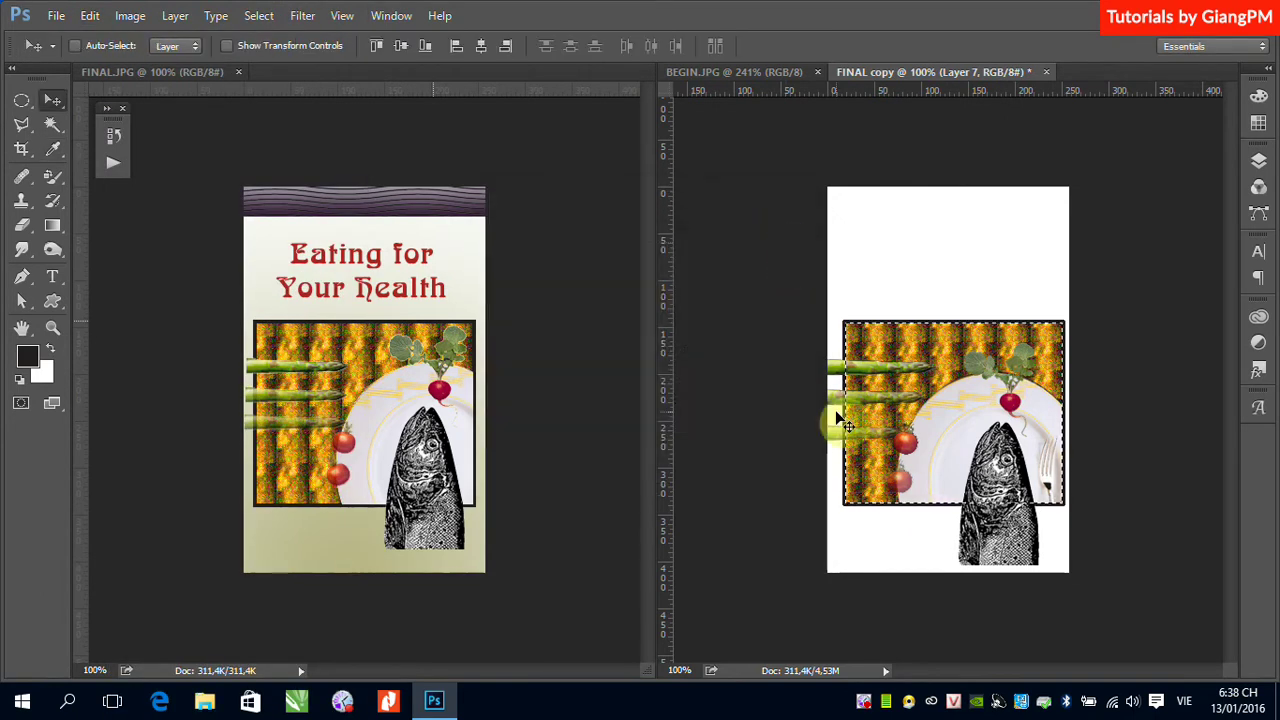
drag(834, 417, 864, 426)
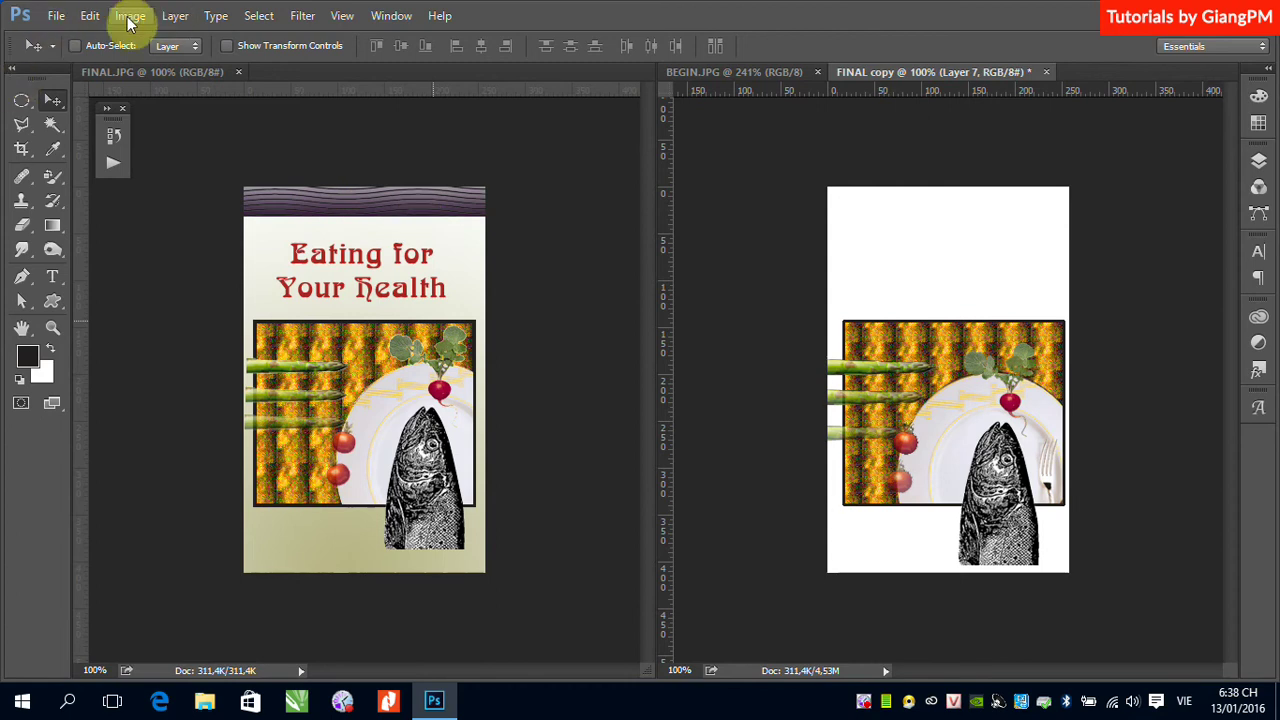
Step: Open the BEGIN01 title image and BEGIN03 wave-lines image
click(56, 15)
click(80, 54)
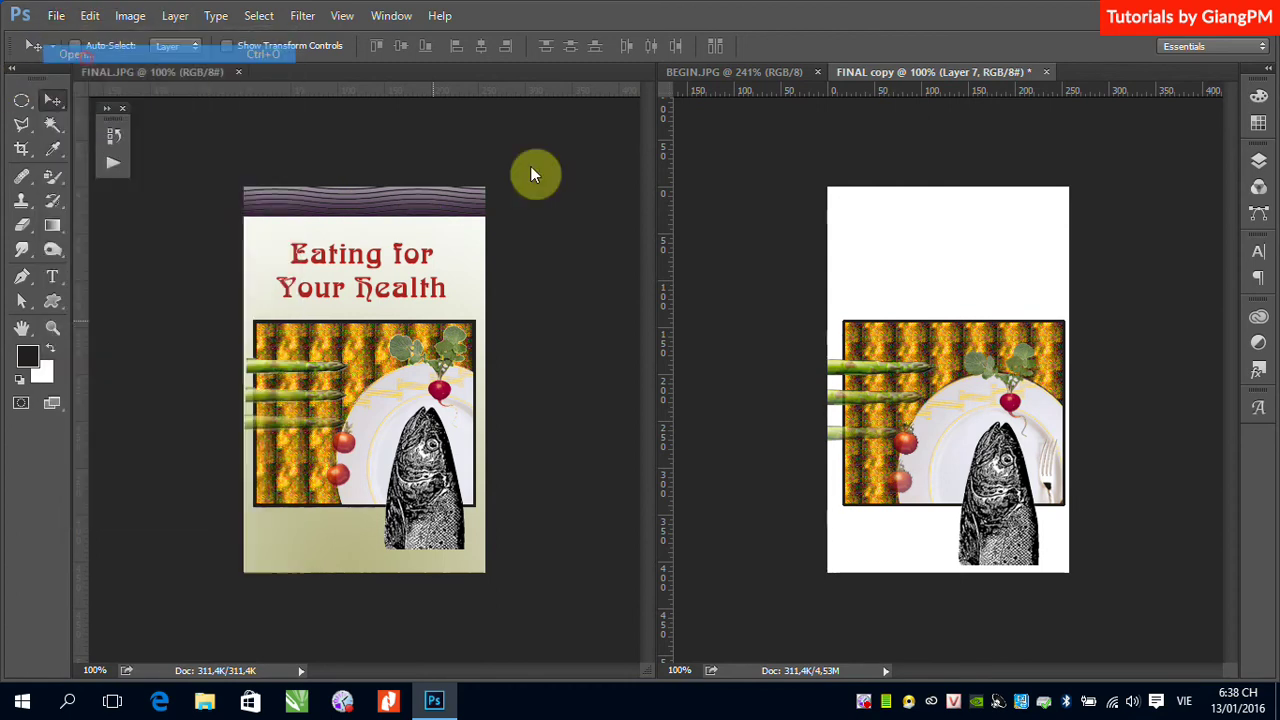
click(683, 180)
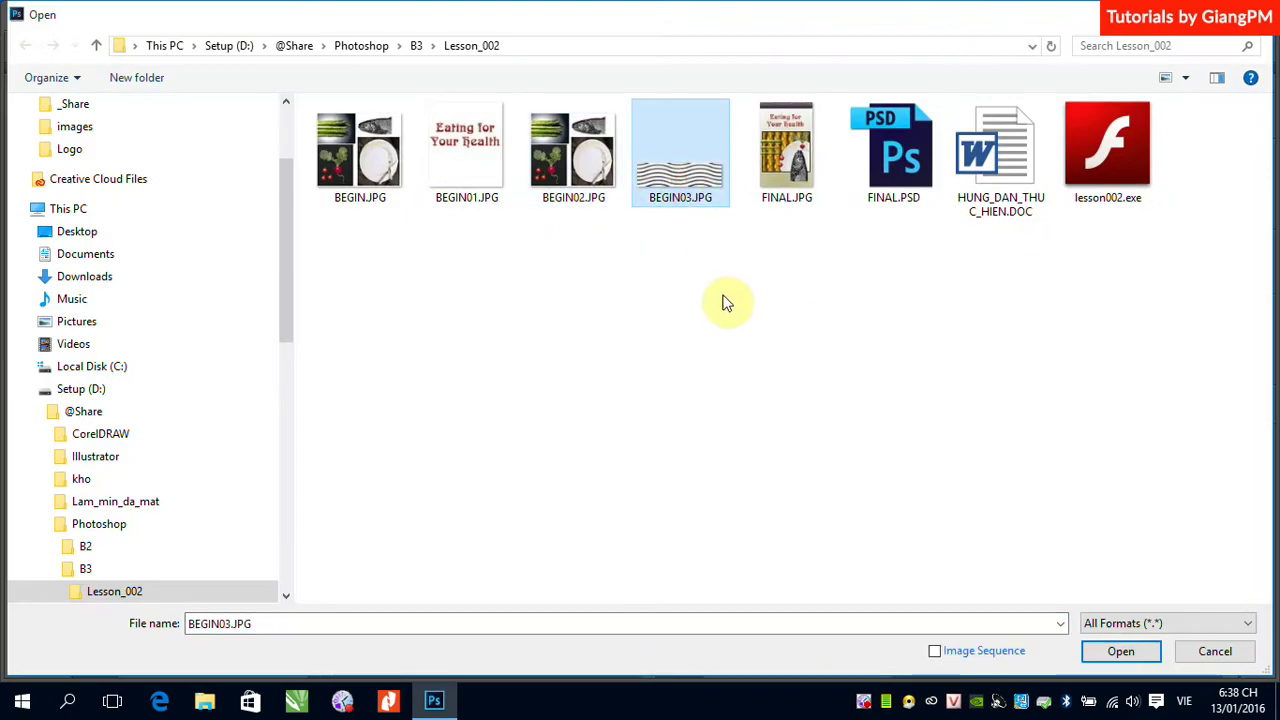
ctrl+click(477, 168)
click(1108, 651)
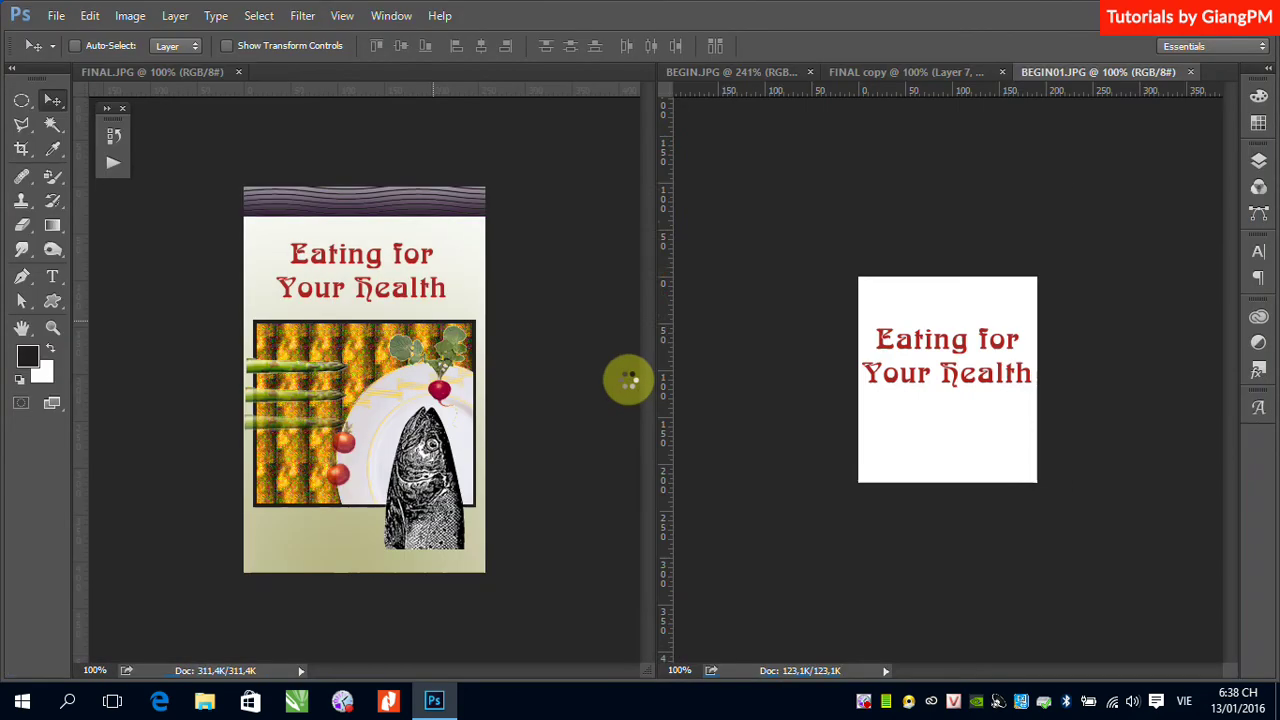
Step: Copy the whole wave-lines image onto FINAL copy as Layer 8, then close its floating window
drag(1051, 72, 361, 133)
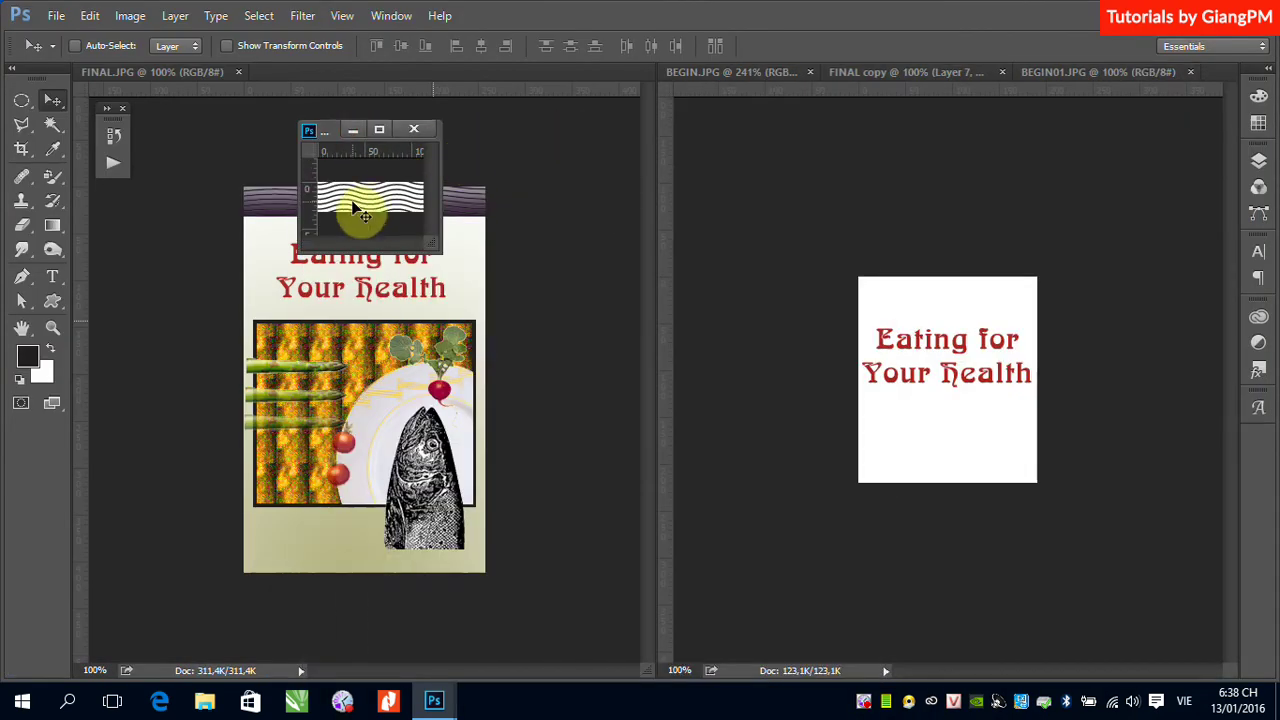
key(ctrl+a)
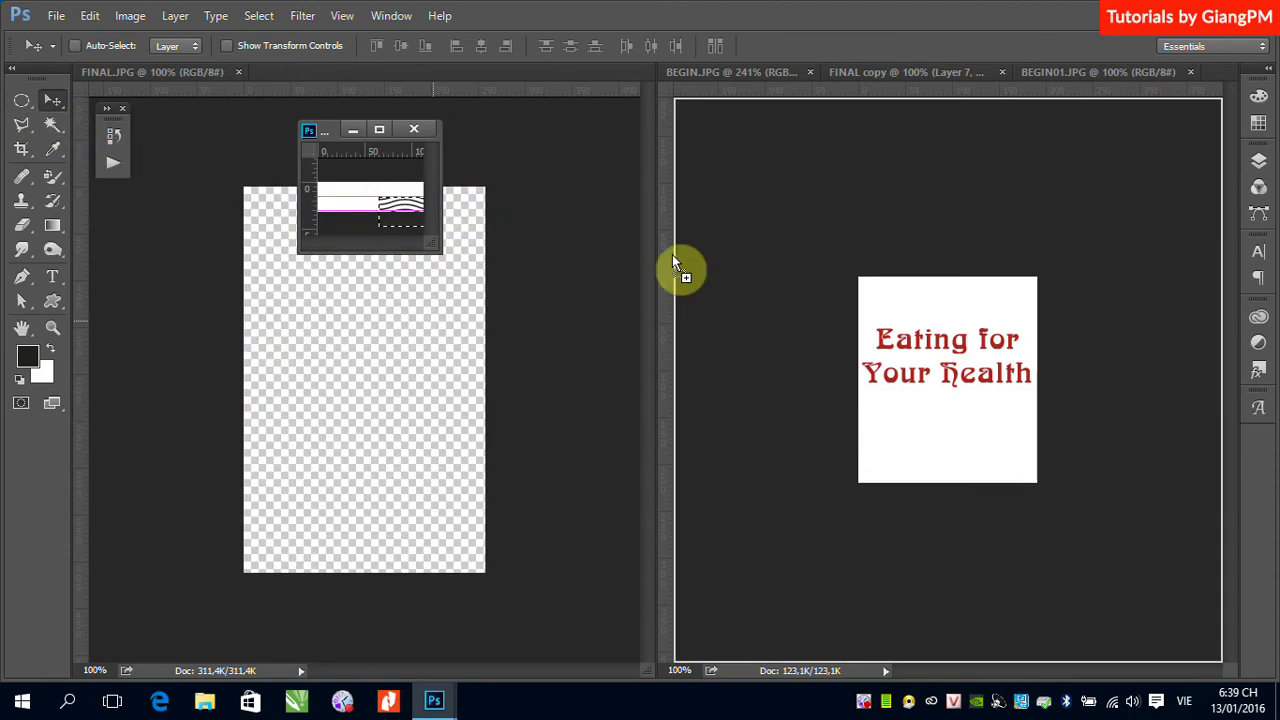
drag(365, 203, 378, 195)
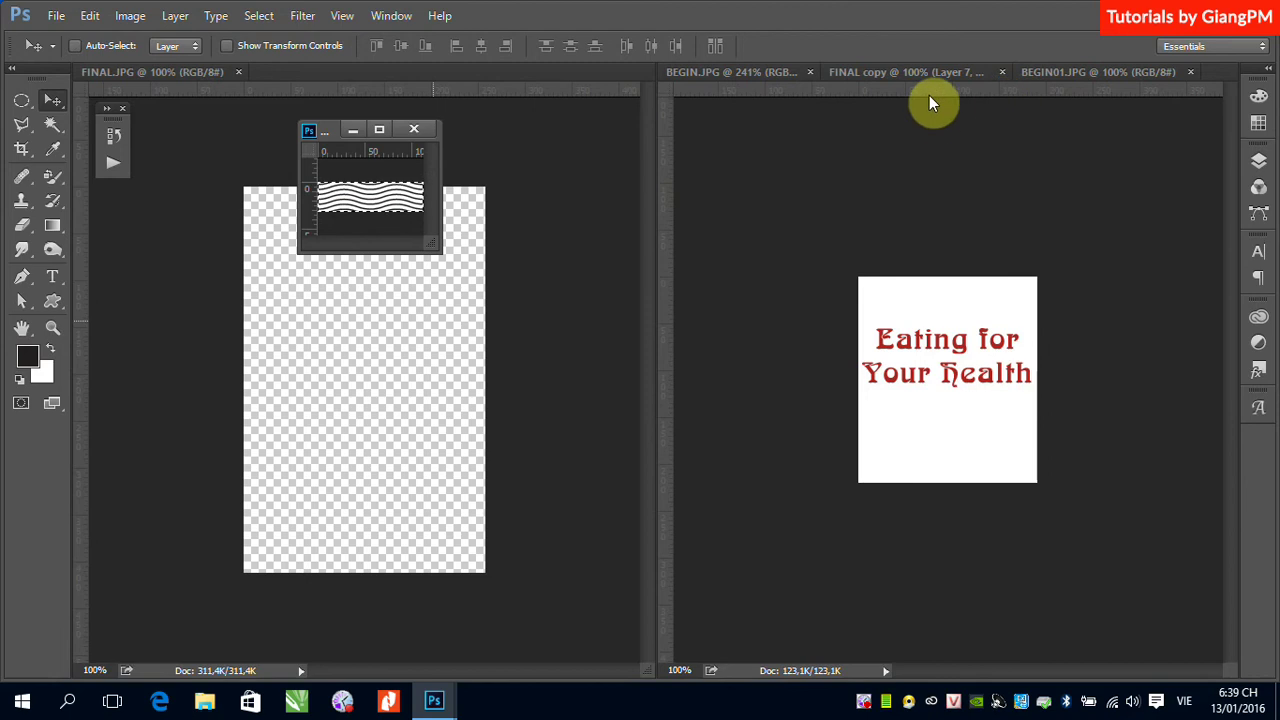
mouse_move(1091, 72)
mouse_down()
mouse_move(829, 137)
mouse_move(513, 80)
mouse_up()
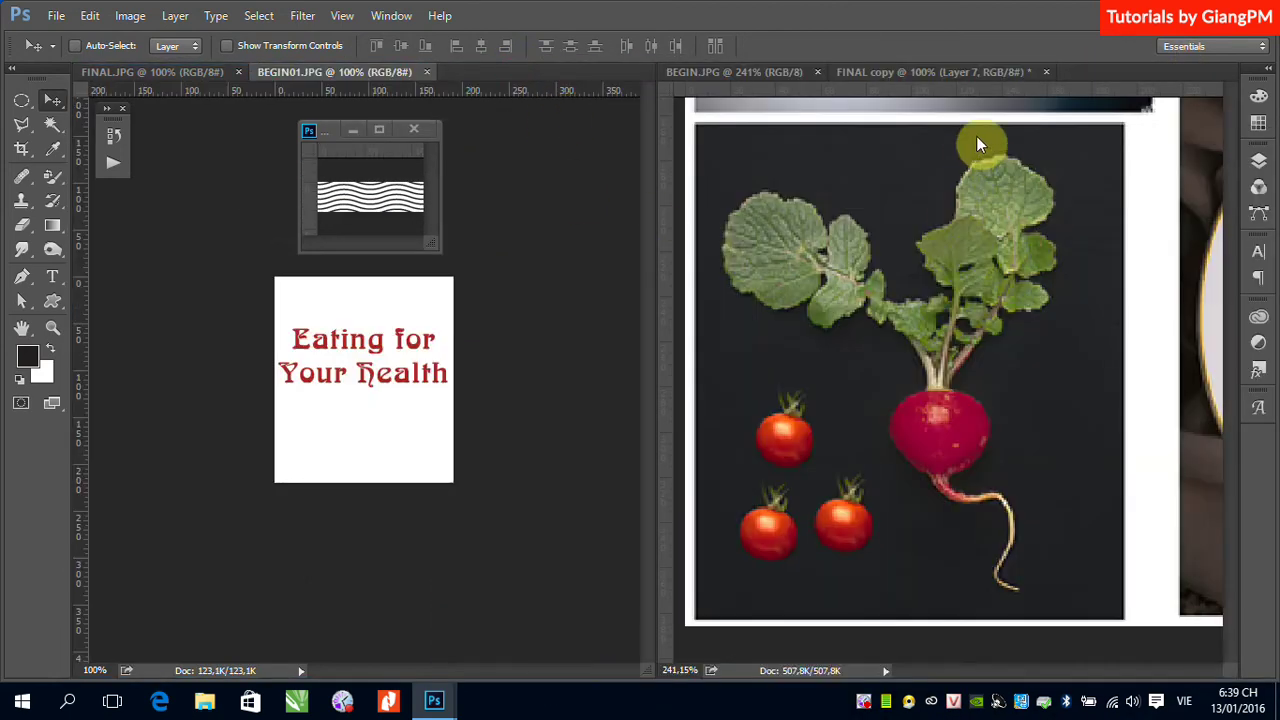
click(873, 71)
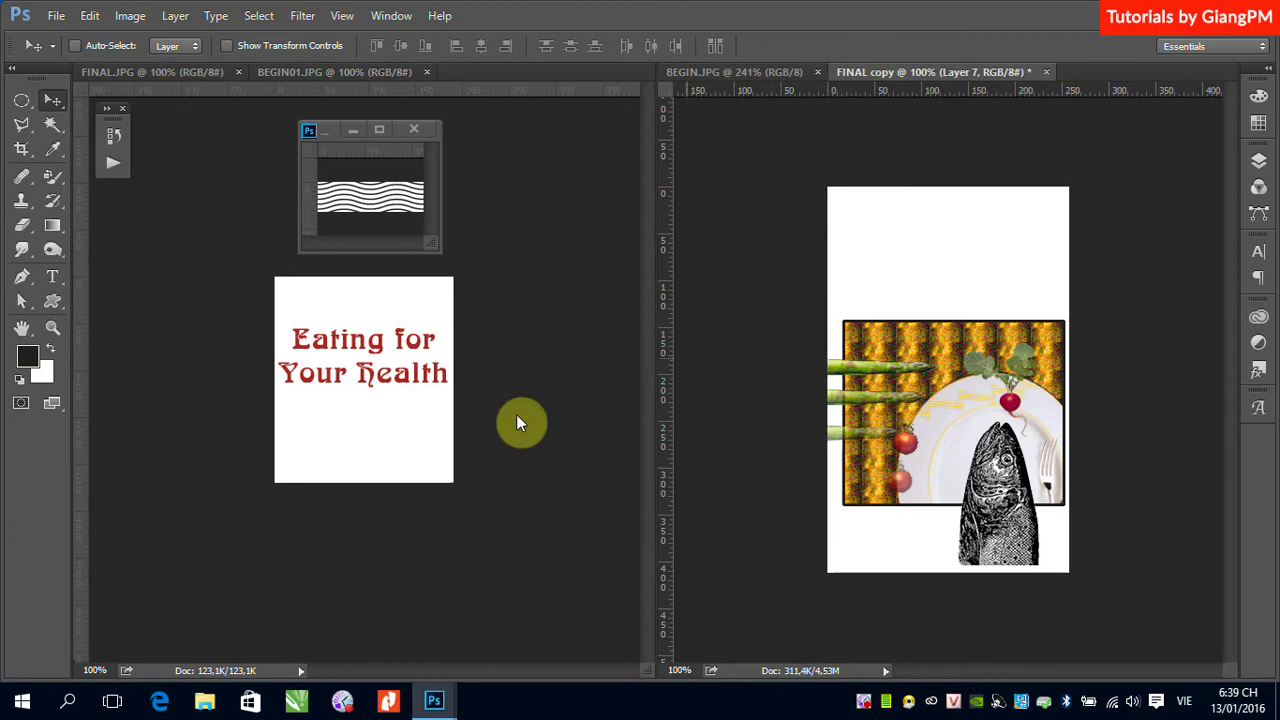
drag(348, 222, 885, 208)
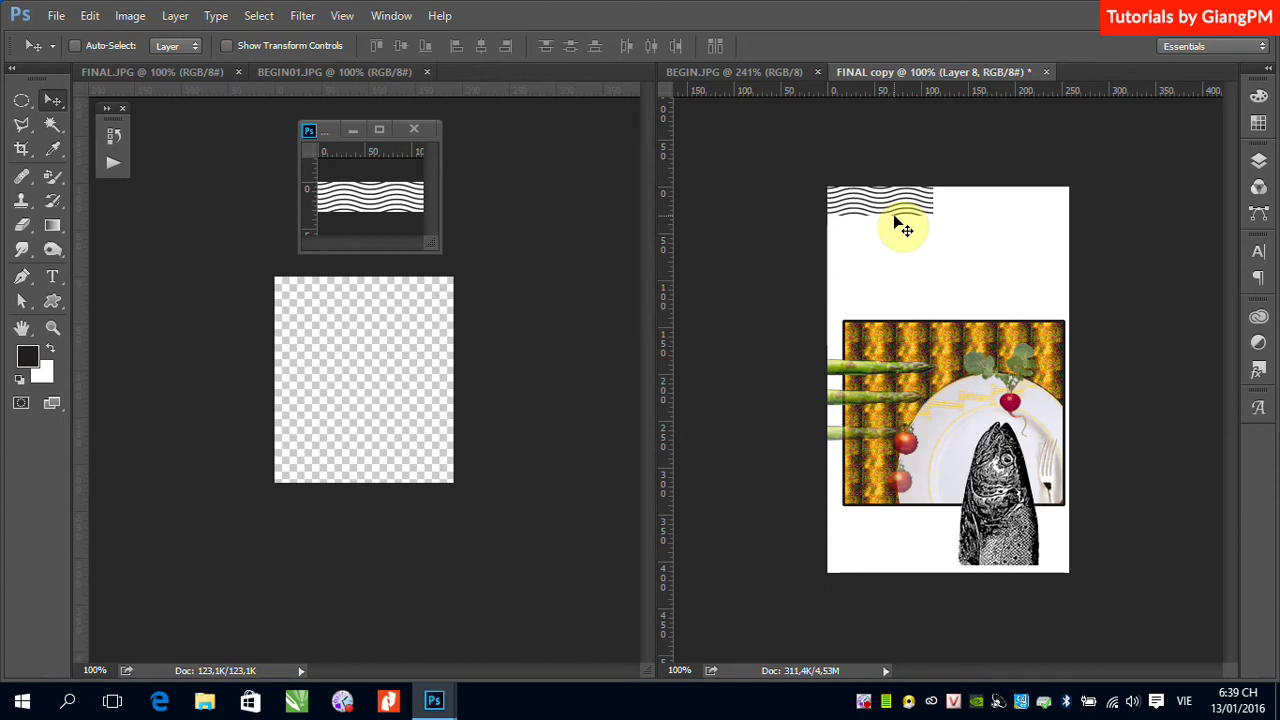
click(418, 134)
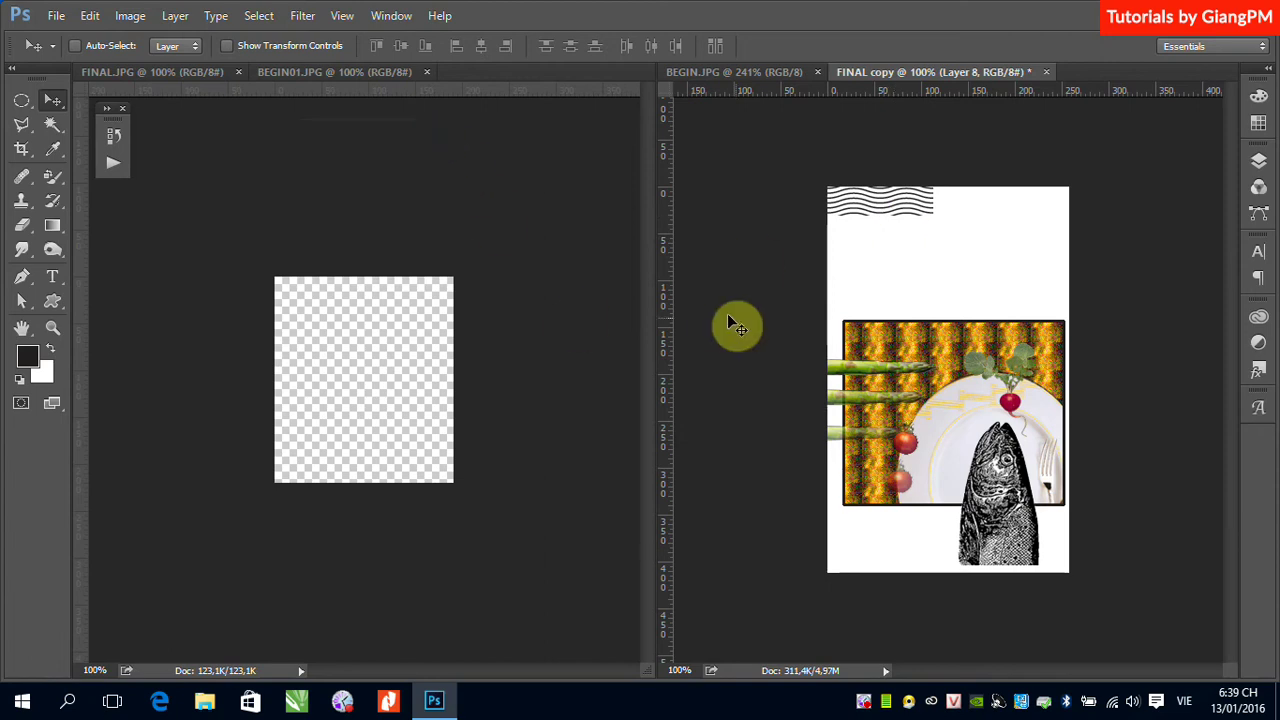
click(321, 74)
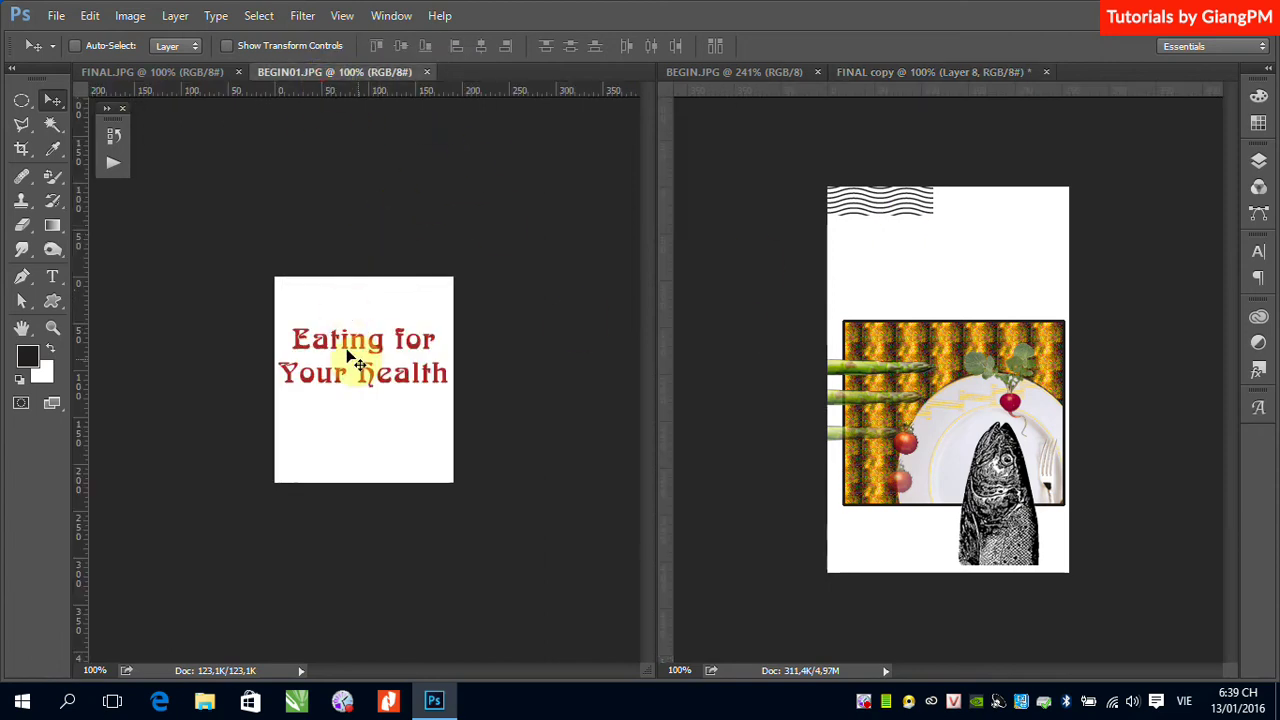
Step: Select the red title by excluding its white background and drag it into FINAL copy
click(49, 134)
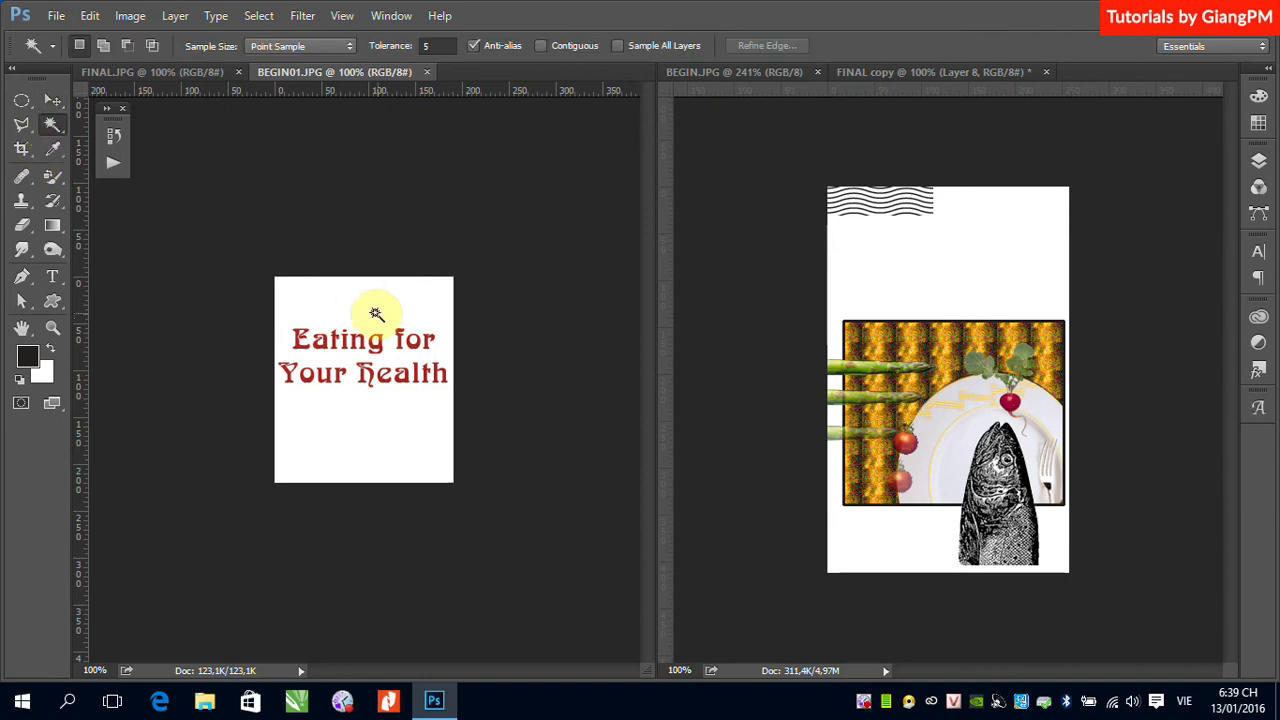
click(367, 317)
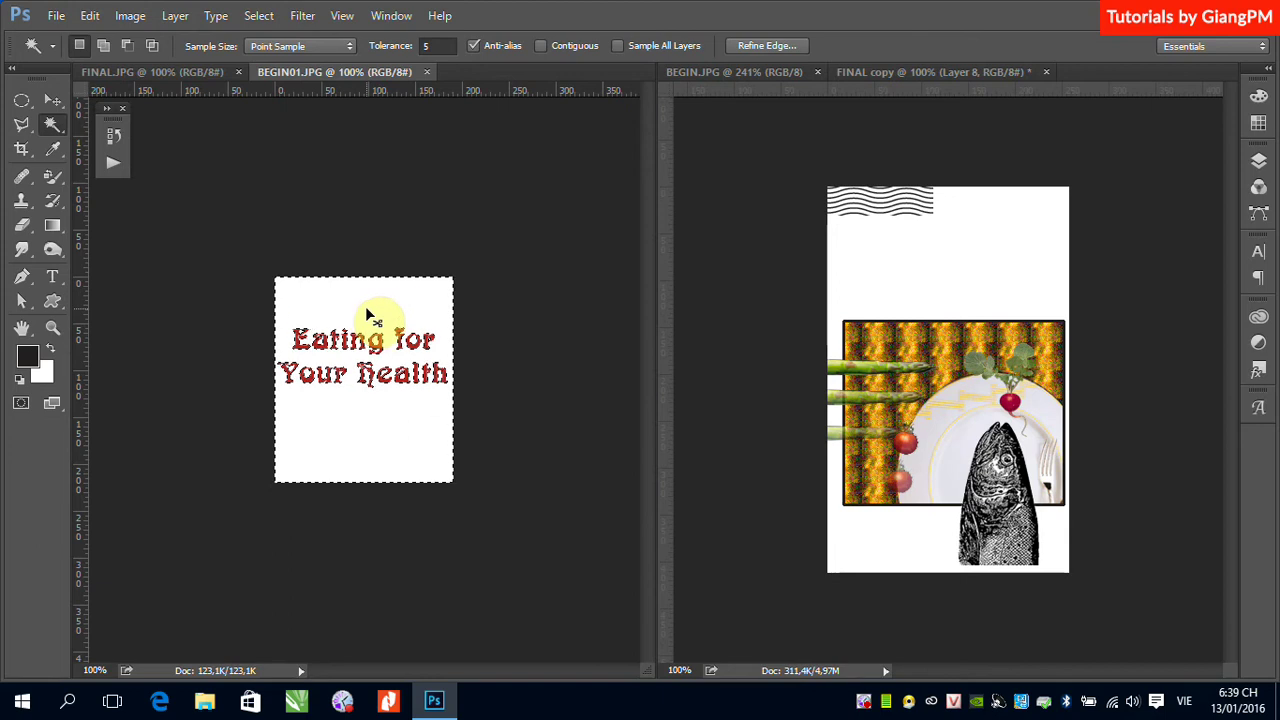
key(ctrl+d)
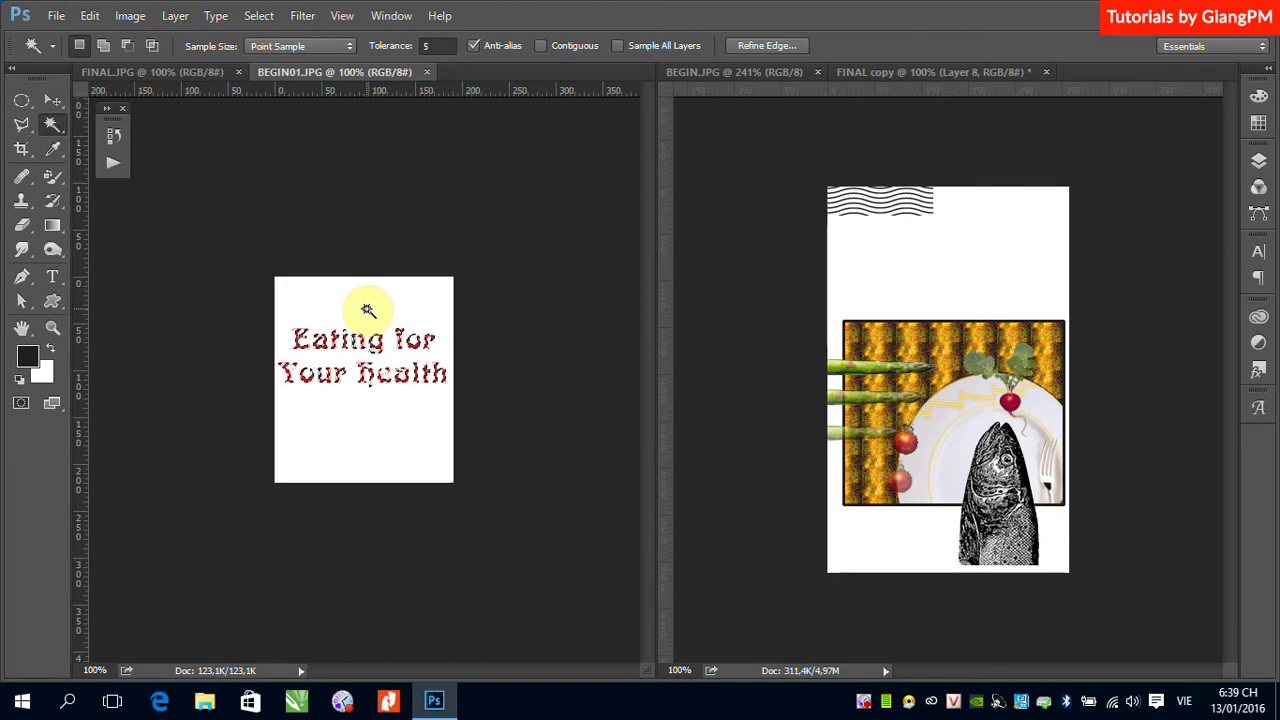
click(53, 101)
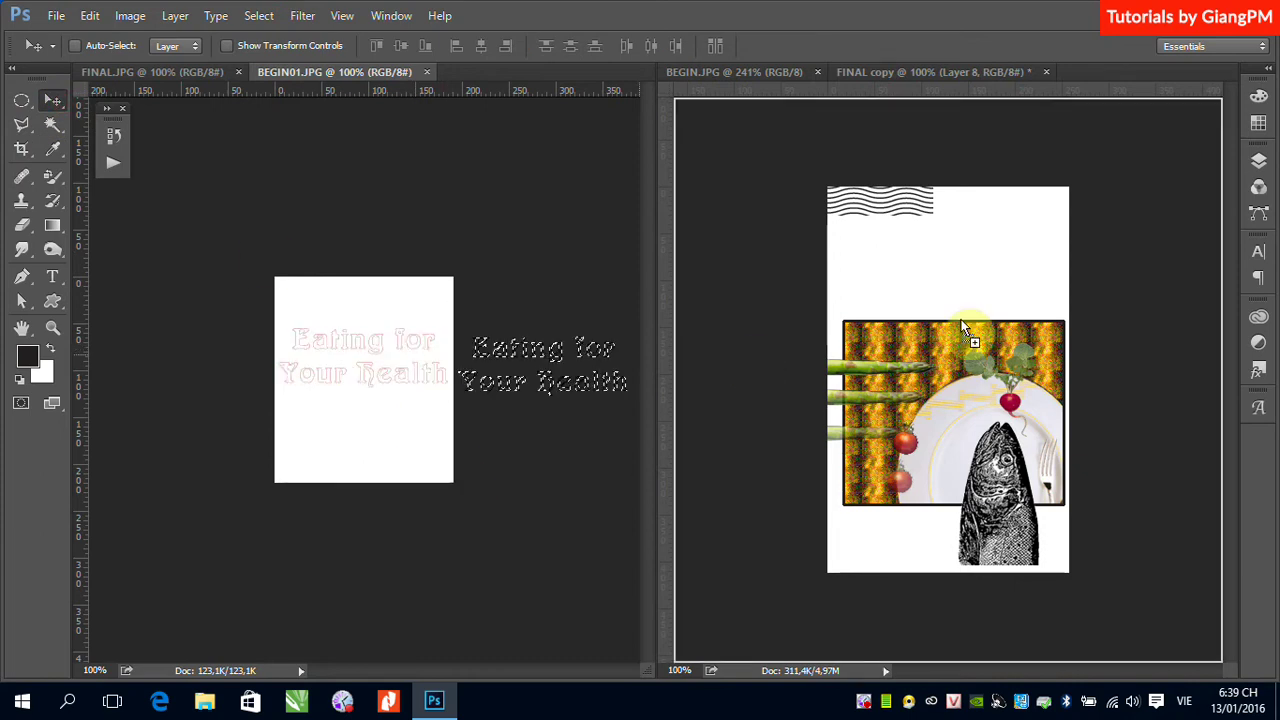
drag(418, 350, 1003, 262)
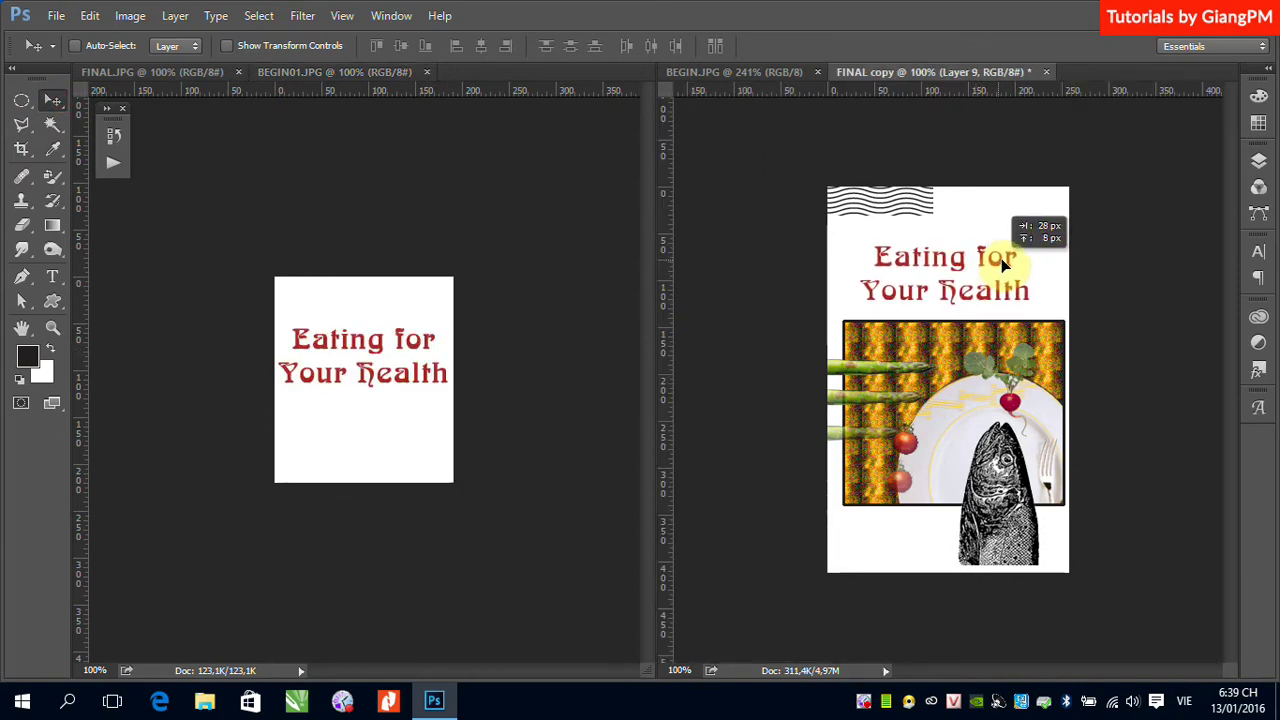
Step: Free-transform the Layer 8 wave lines to span the full page width
ctrl+click(898, 212)
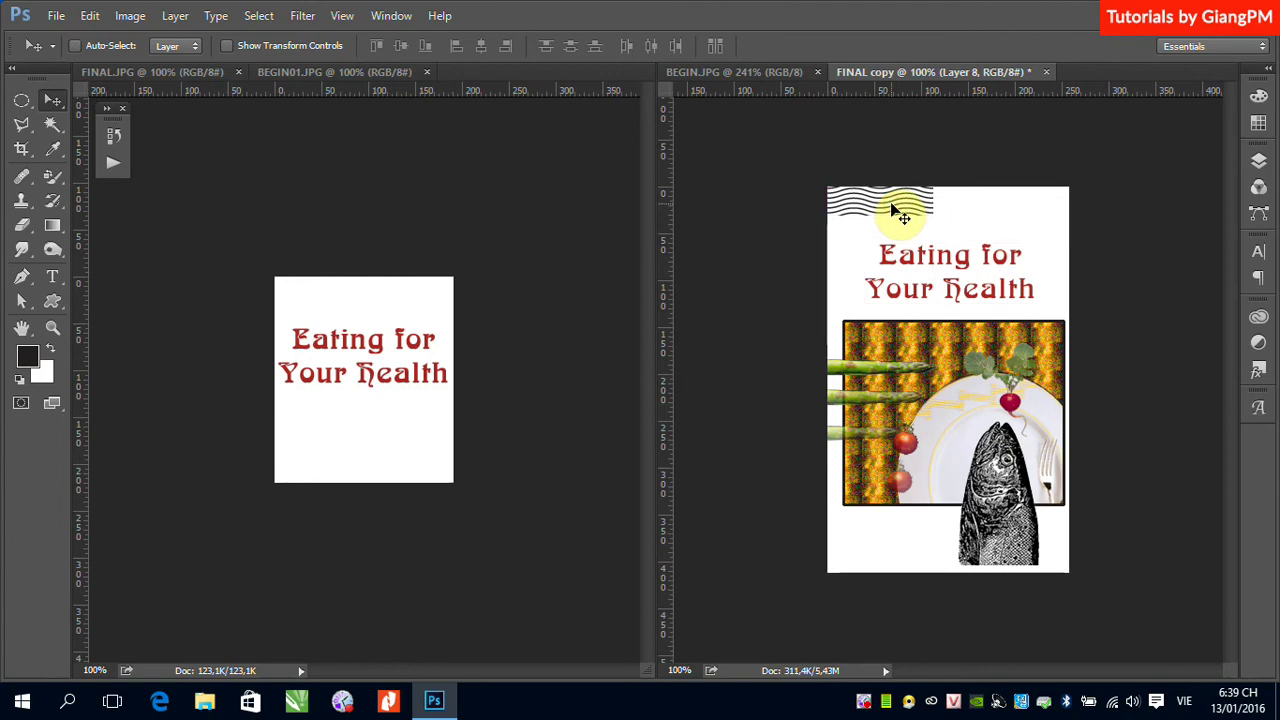
key(ctrl+t)
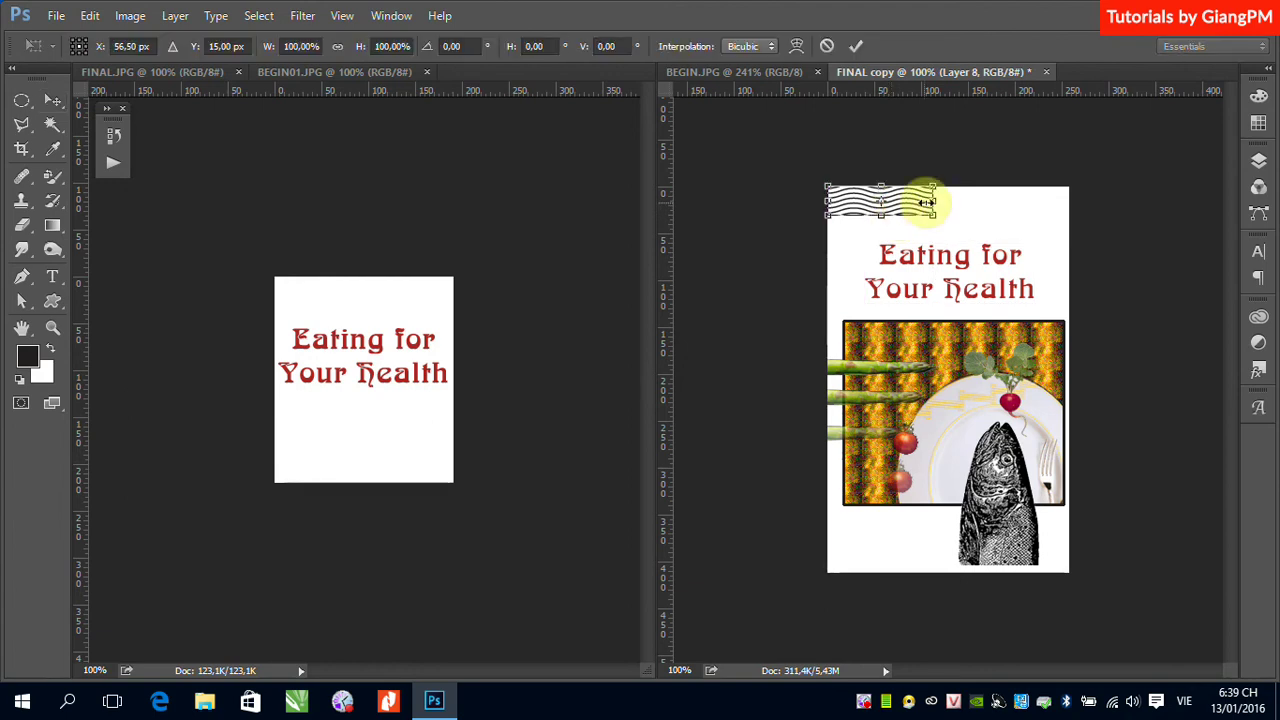
drag(932, 202, 1068, 212)
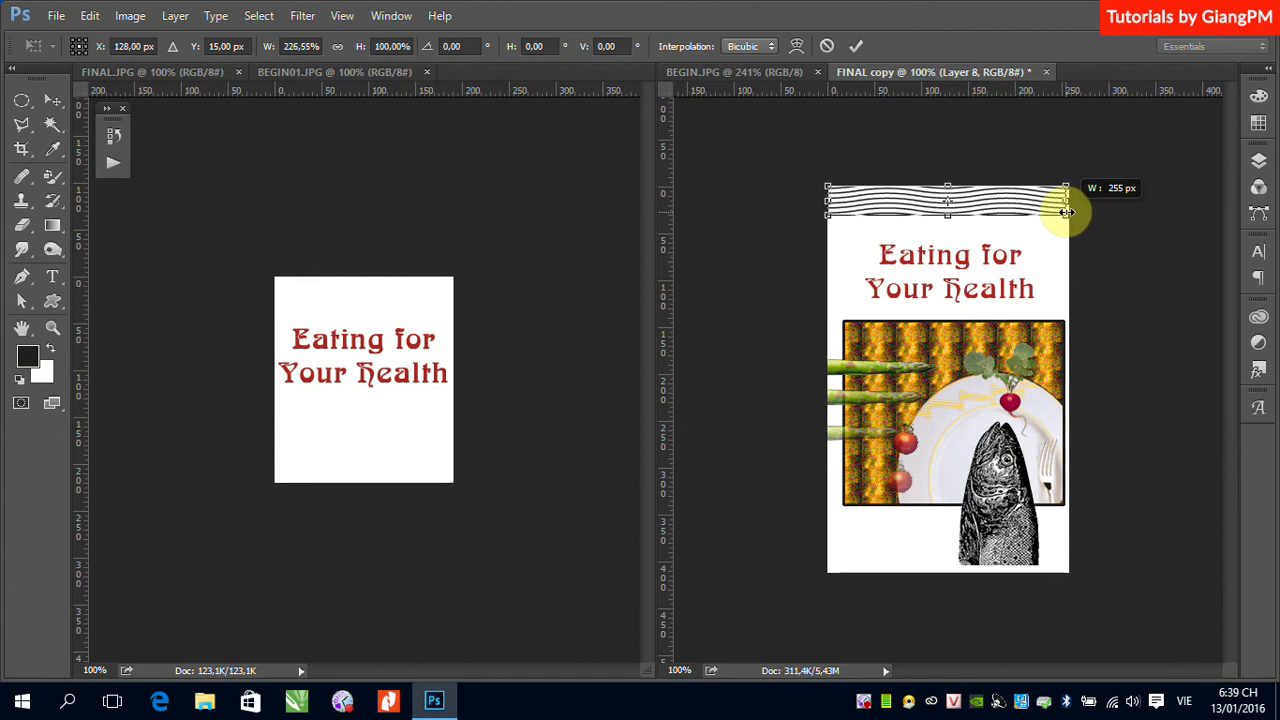
key(Return)
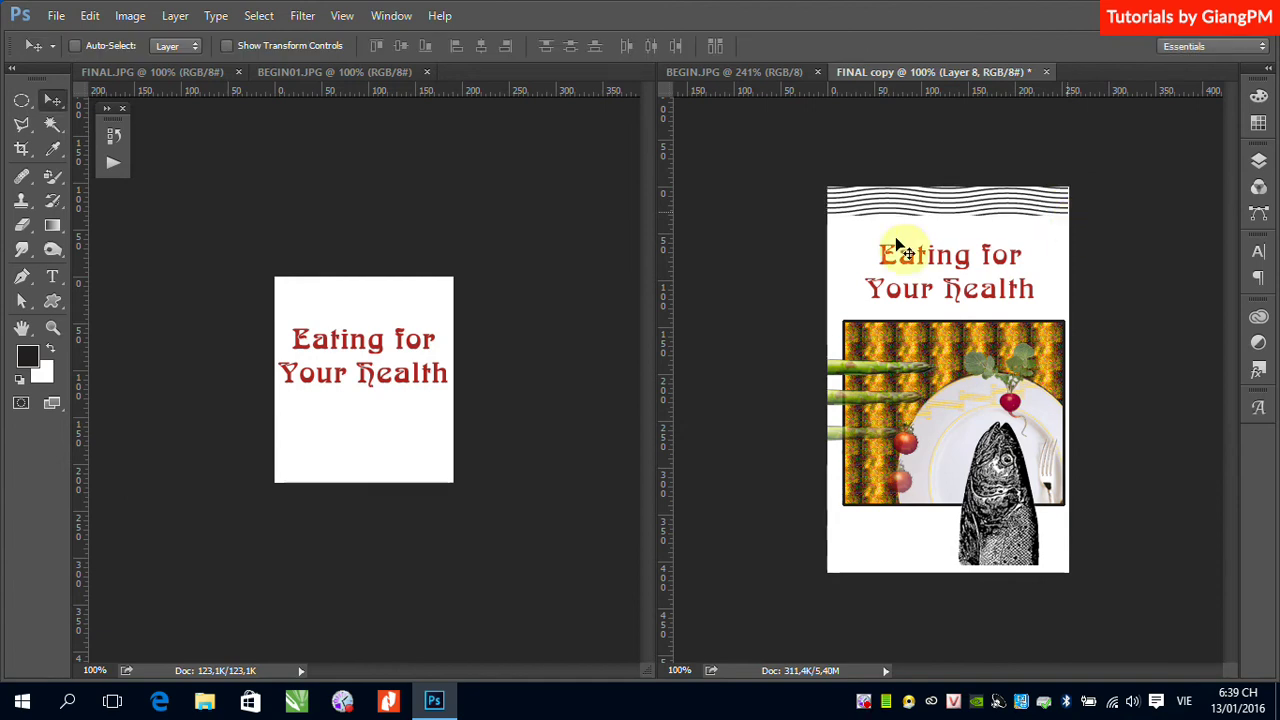
Step: Close the BEGIN01 title and radish source images
click(425, 72)
click(737, 70)
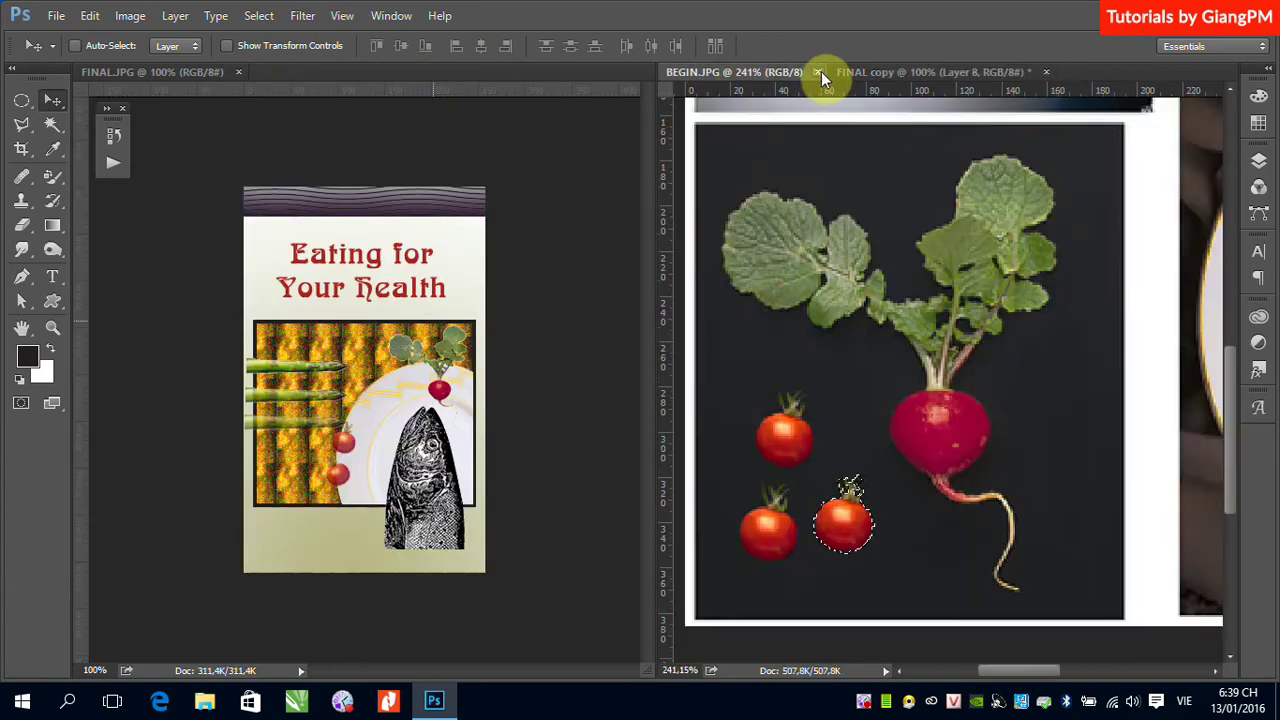
click(818, 72)
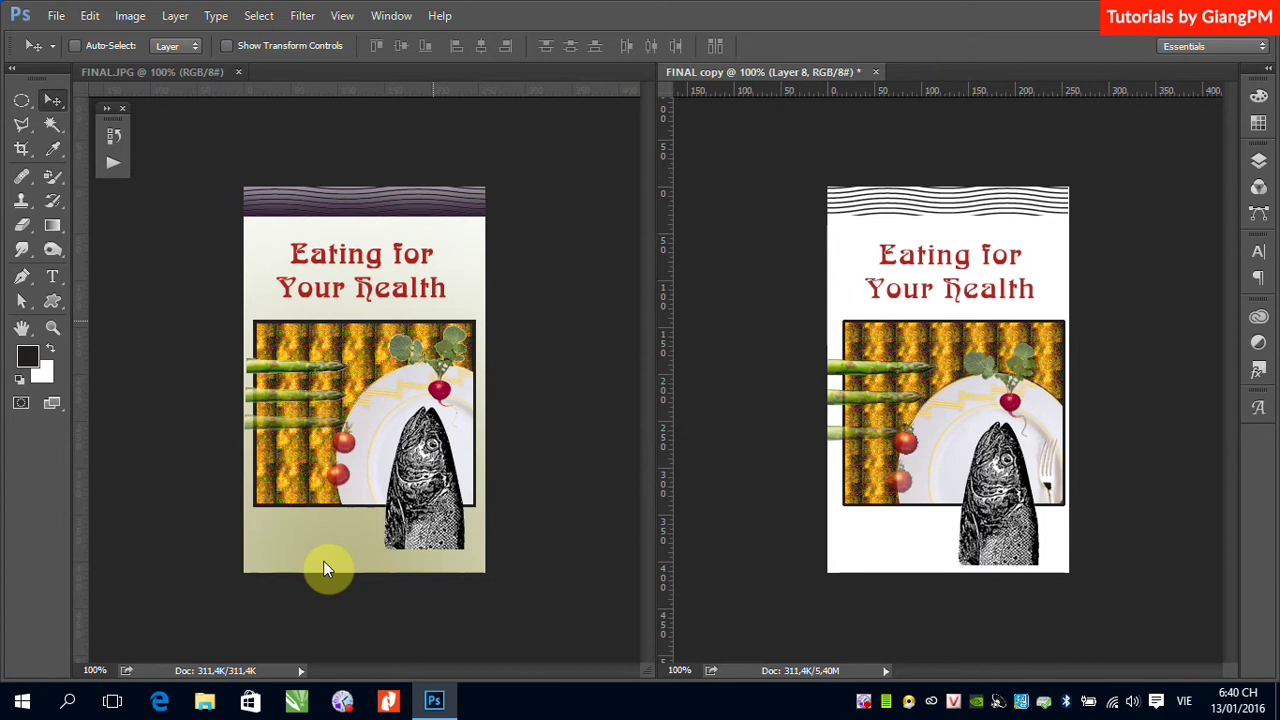
Step: Sample the yellow-green at the bottom of FINAL.JPG as the foreground colour
click(53, 225)
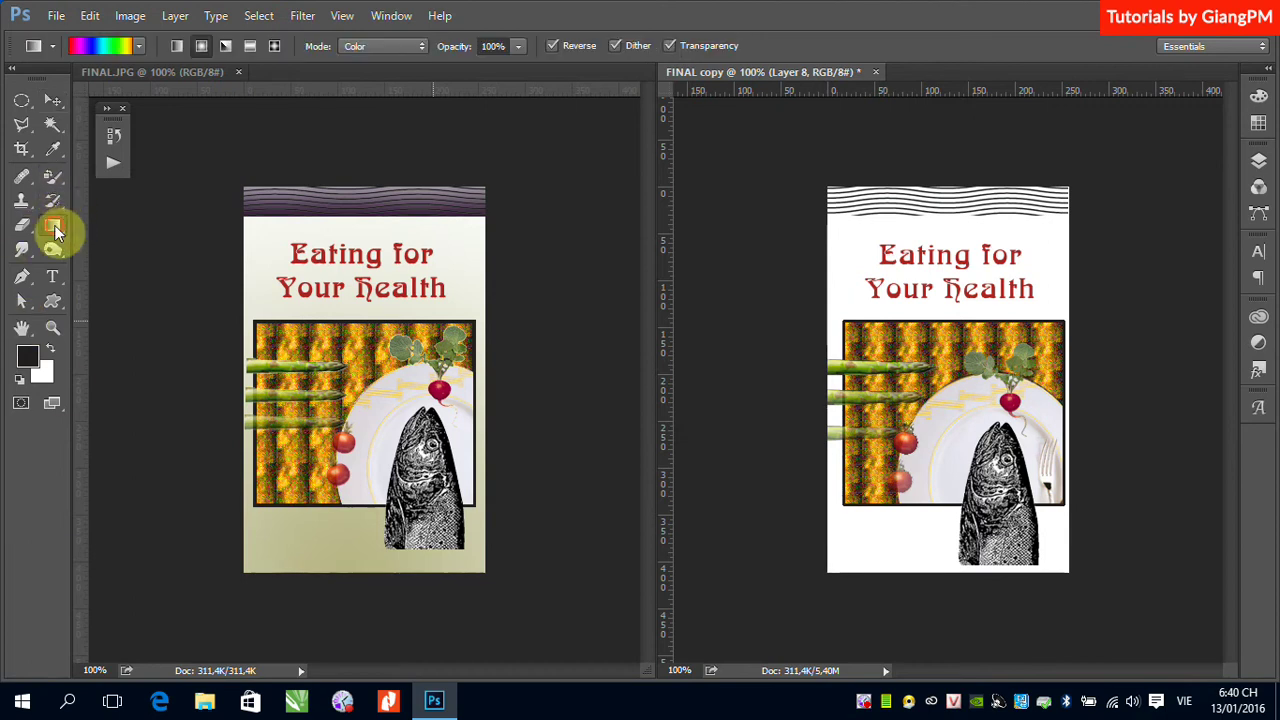
click(53, 149)
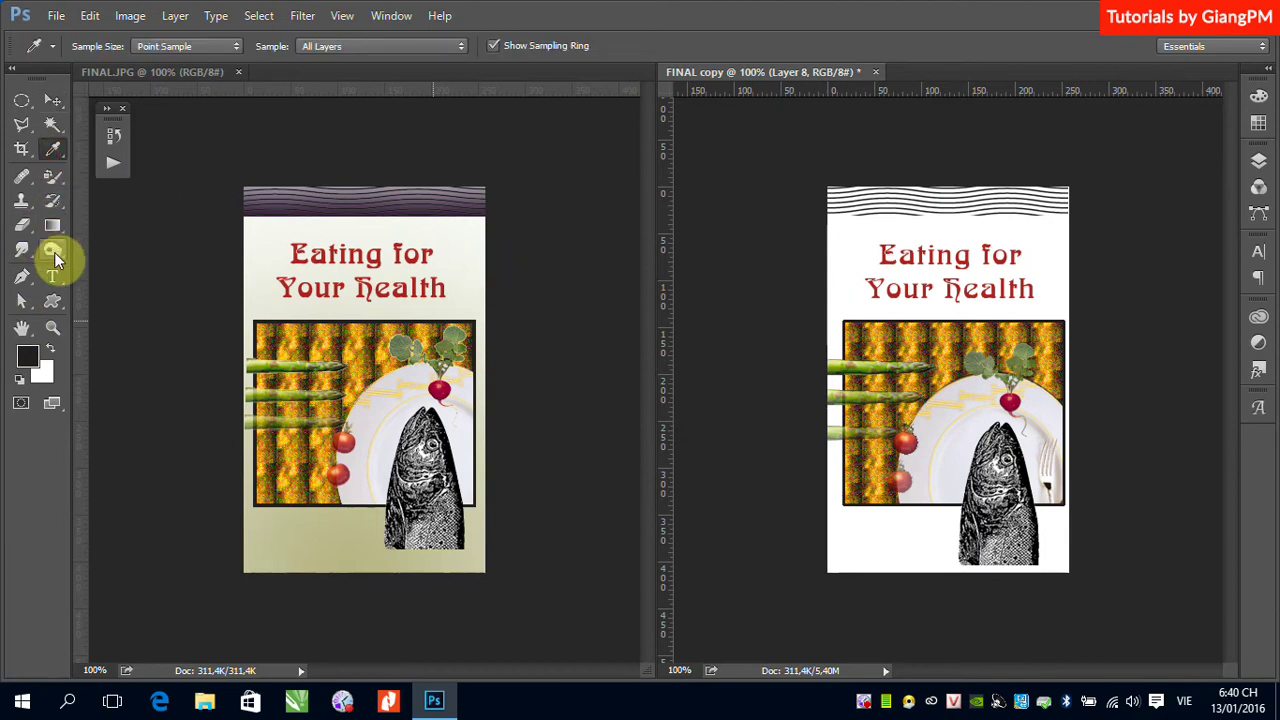
click(324, 560)
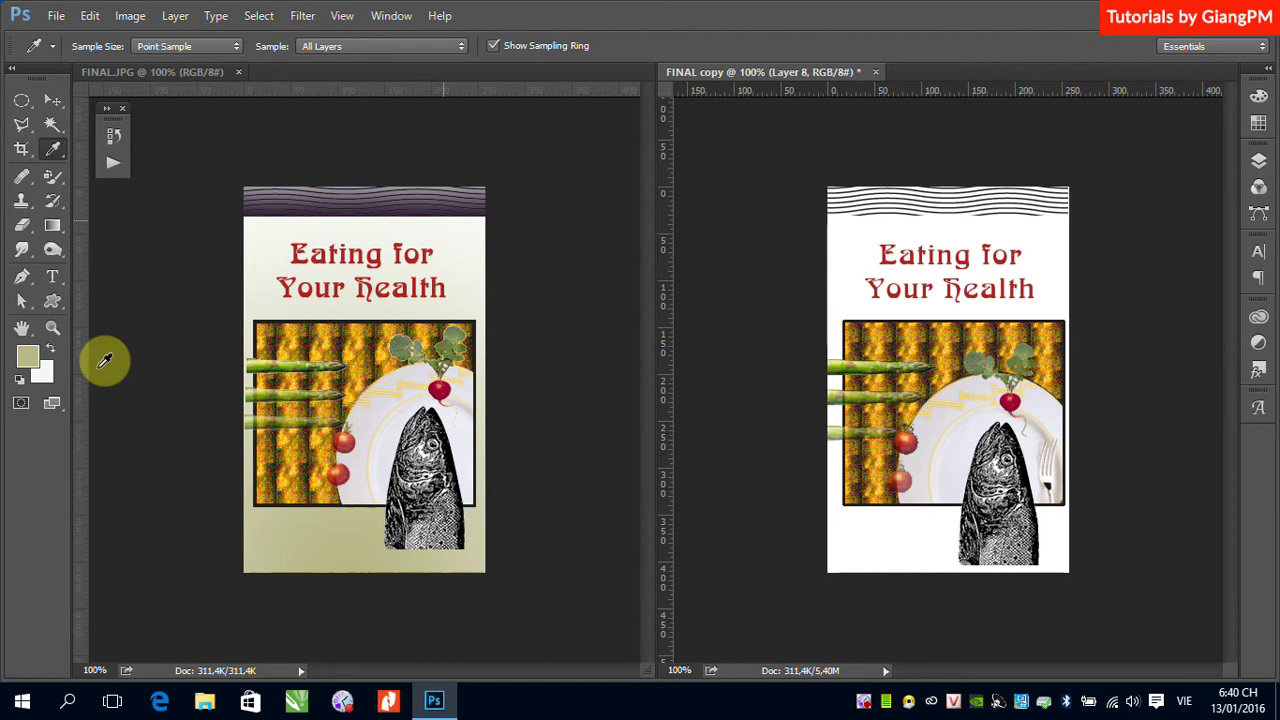
Step: Set the Gradient tool to the Foreground to Background preset
click(57, 226)
click(143, 45)
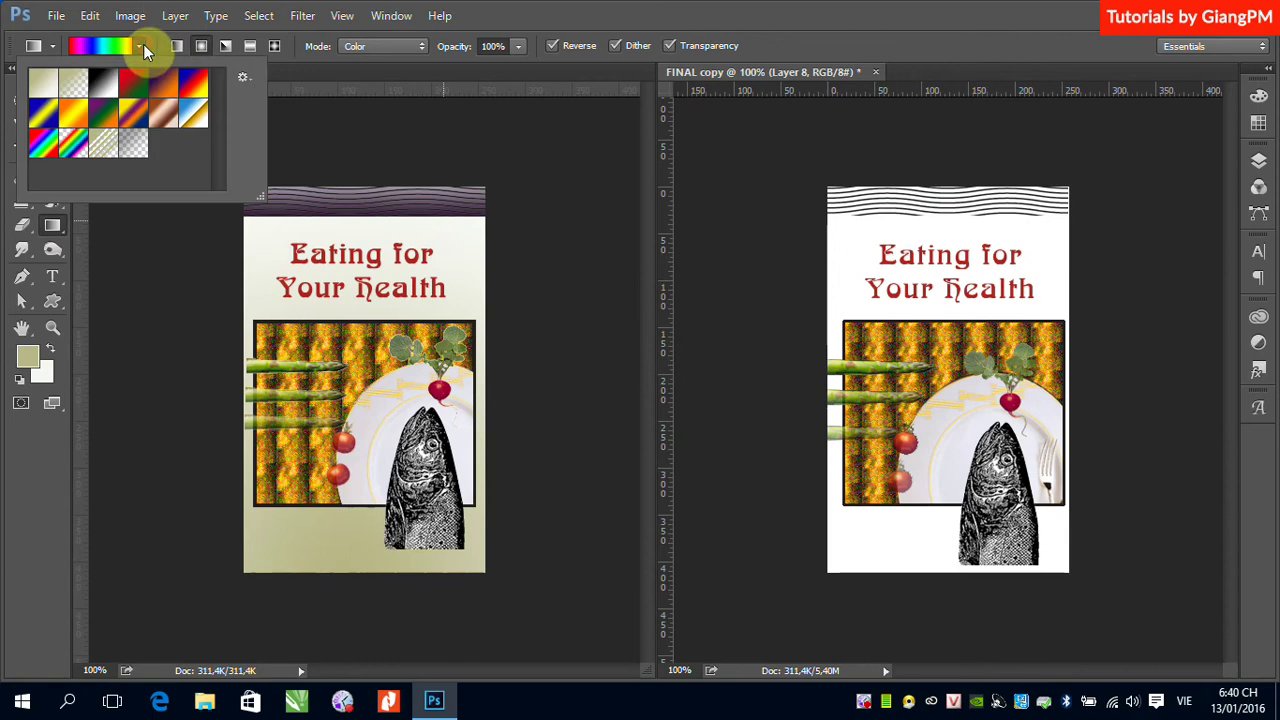
click(48, 88)
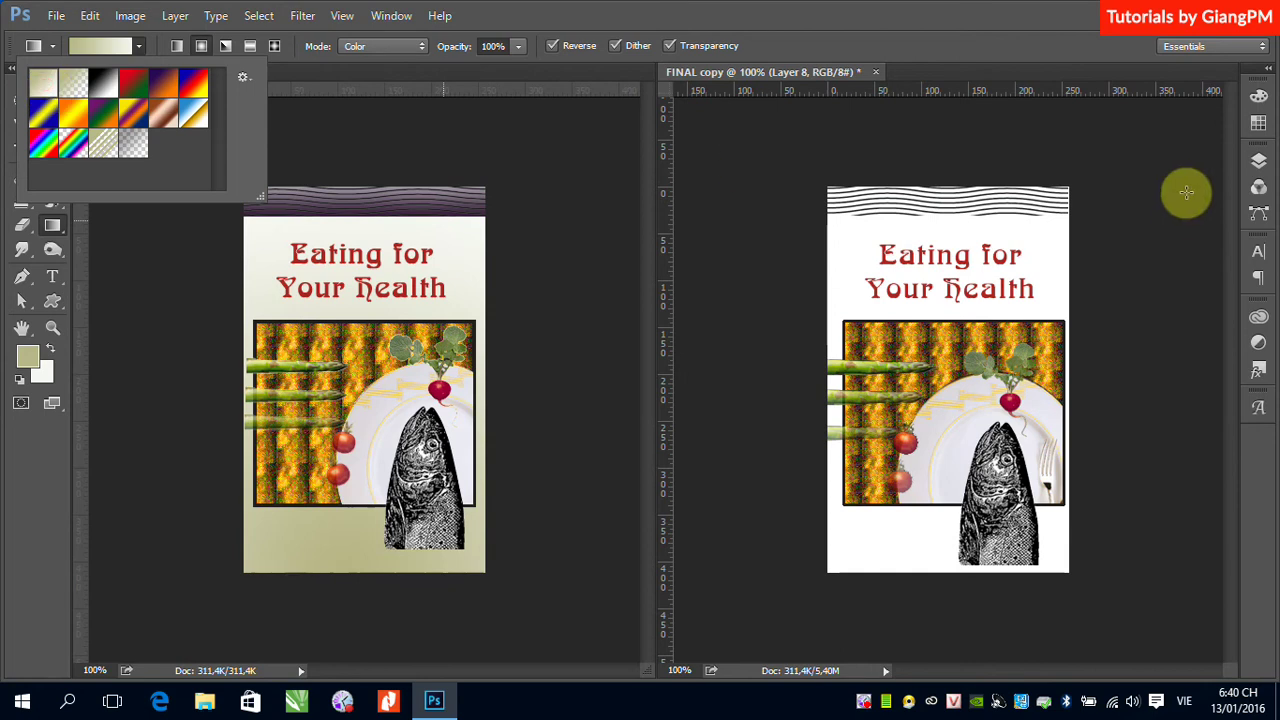
click(1258, 160)
Step: Drag a bottom-to-top gradient across the Background layer
drag(1229, 307, 1229, 539)
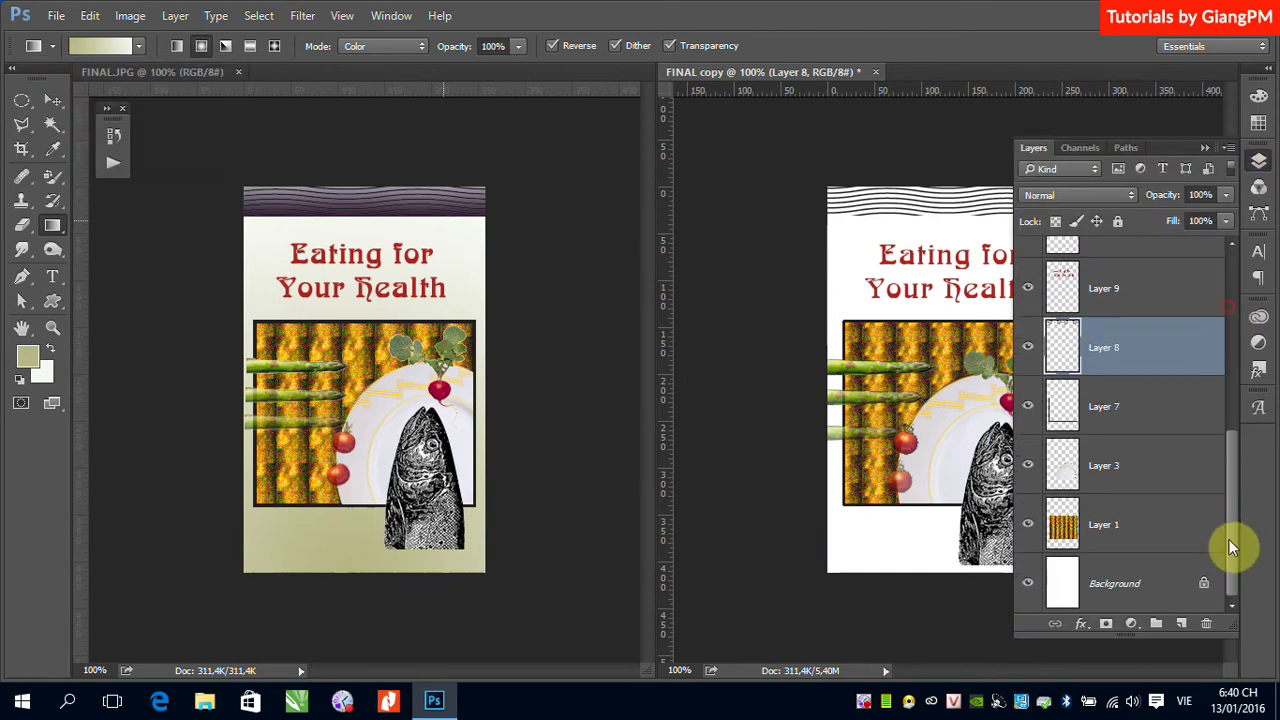
click(1122, 582)
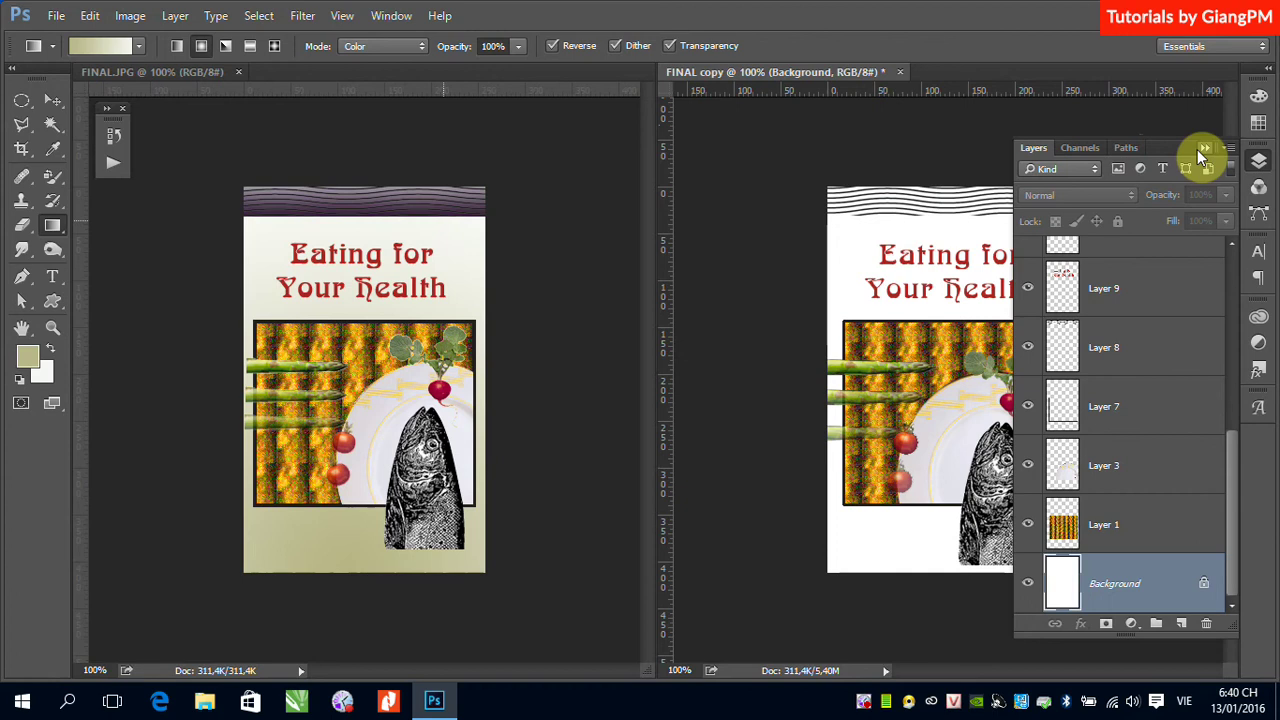
click(1197, 149)
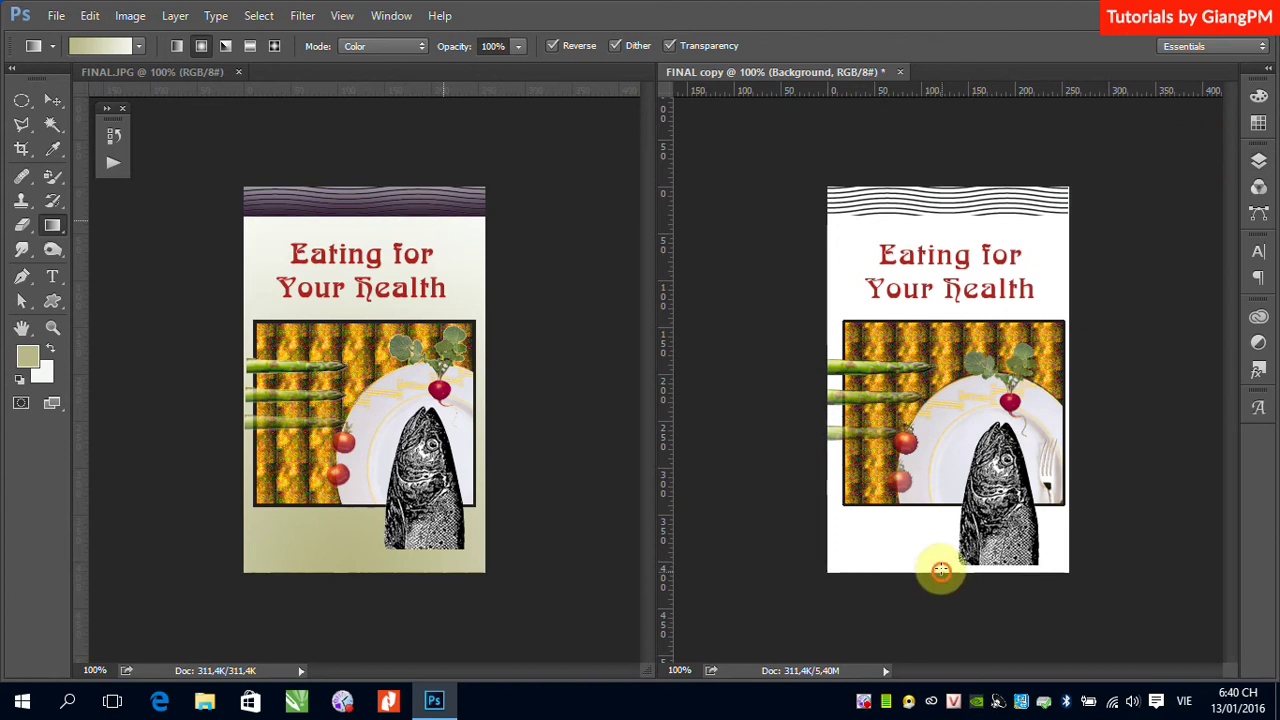
drag(942, 571, 948, 224)
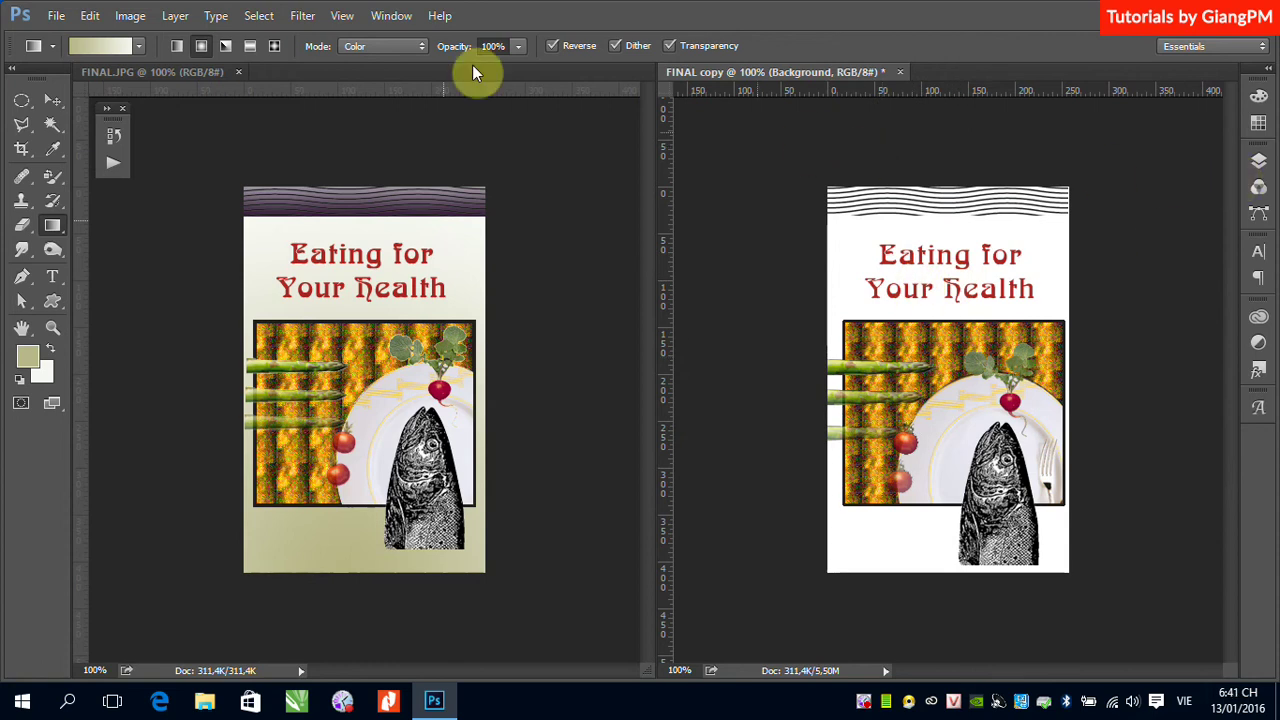
Step: Set gradient mode to Normal, swap colours, and redraw it green-bottom to white-top
click(424, 47)
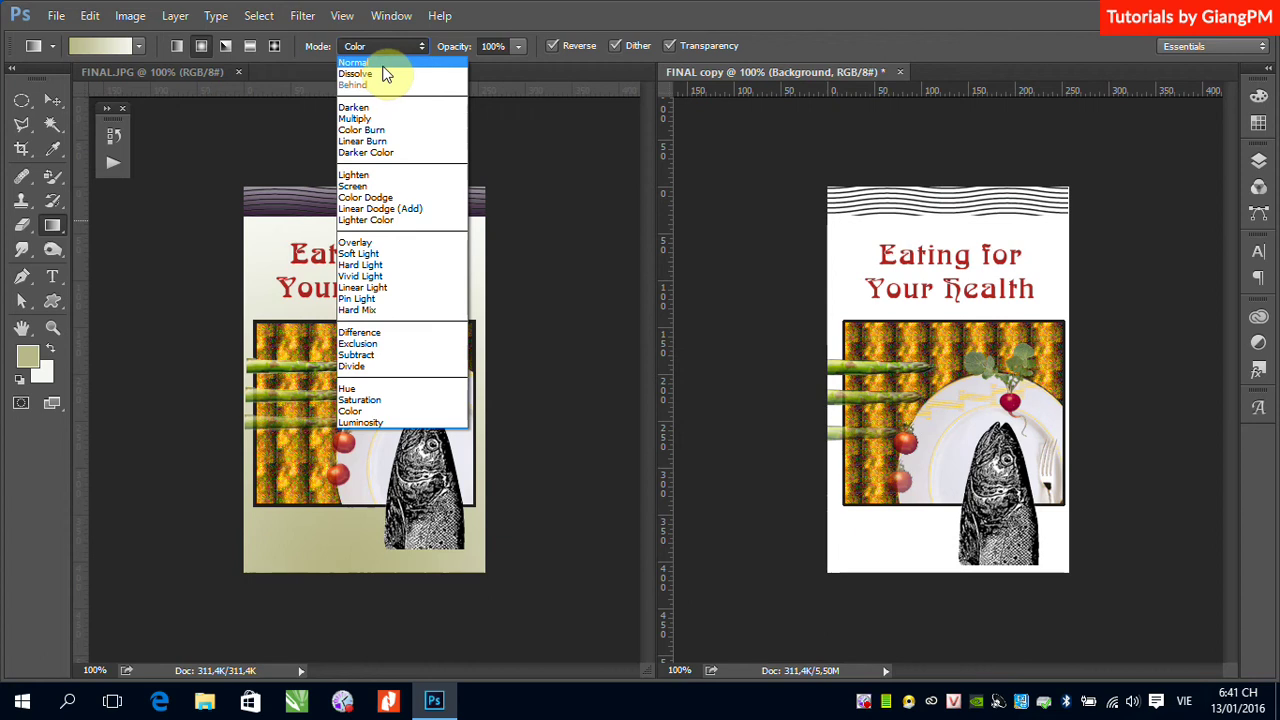
click(382, 64)
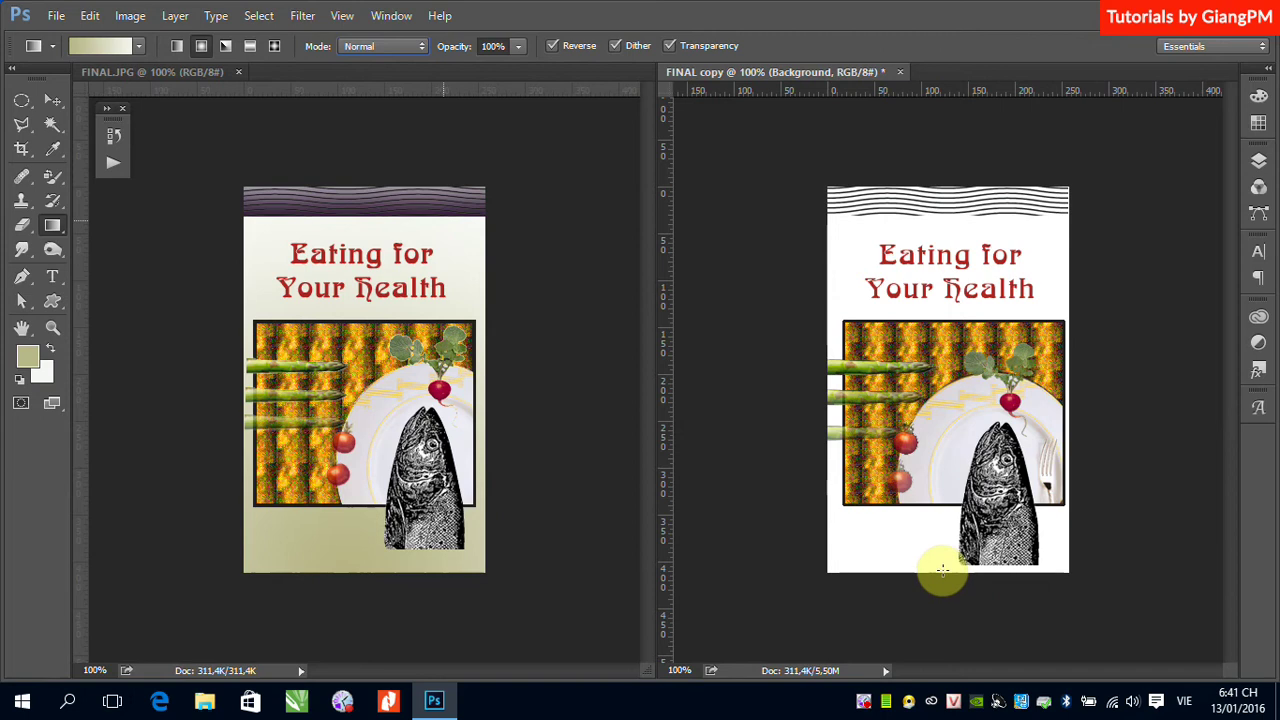
drag(942, 570, 937, 225)
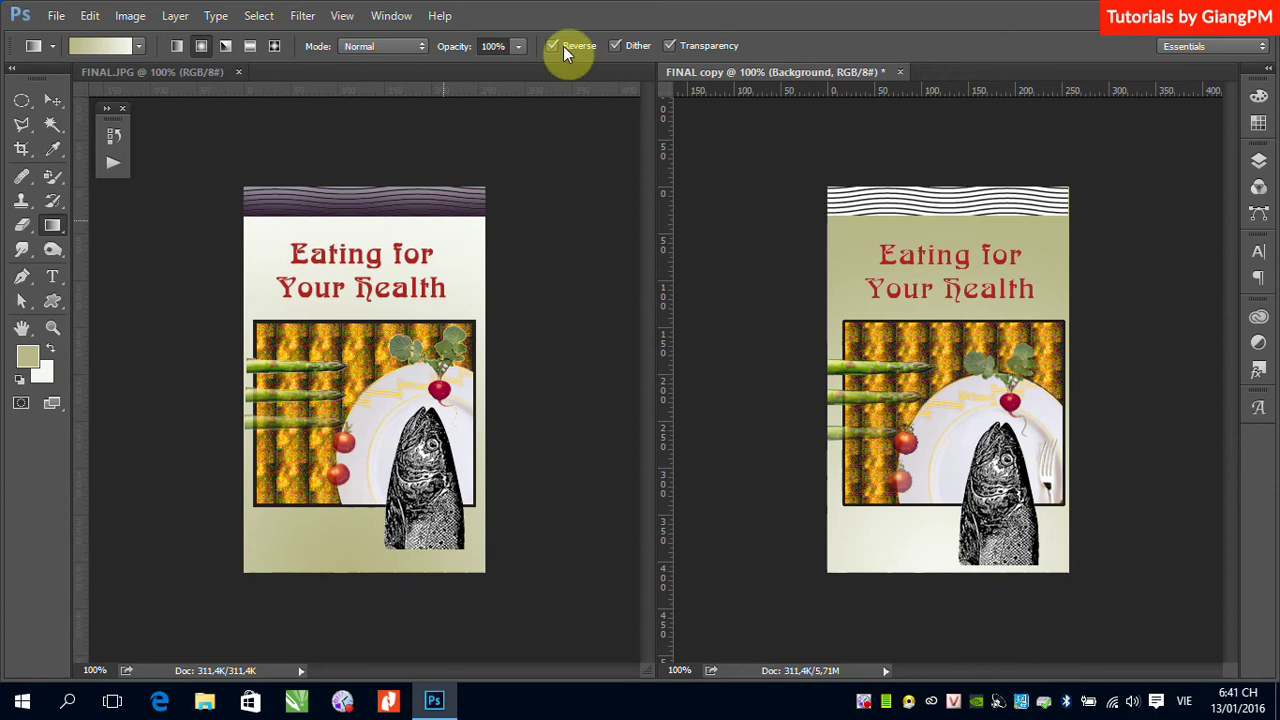
key(ctrl+z)
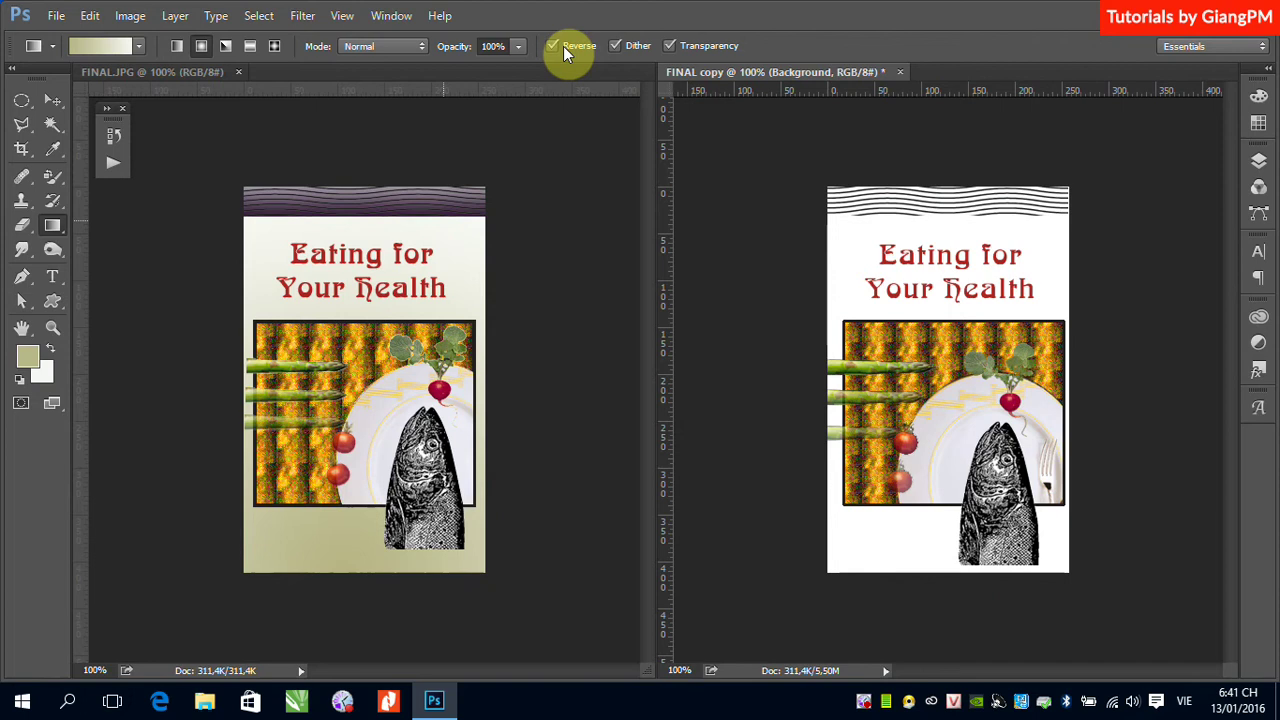
key(x)
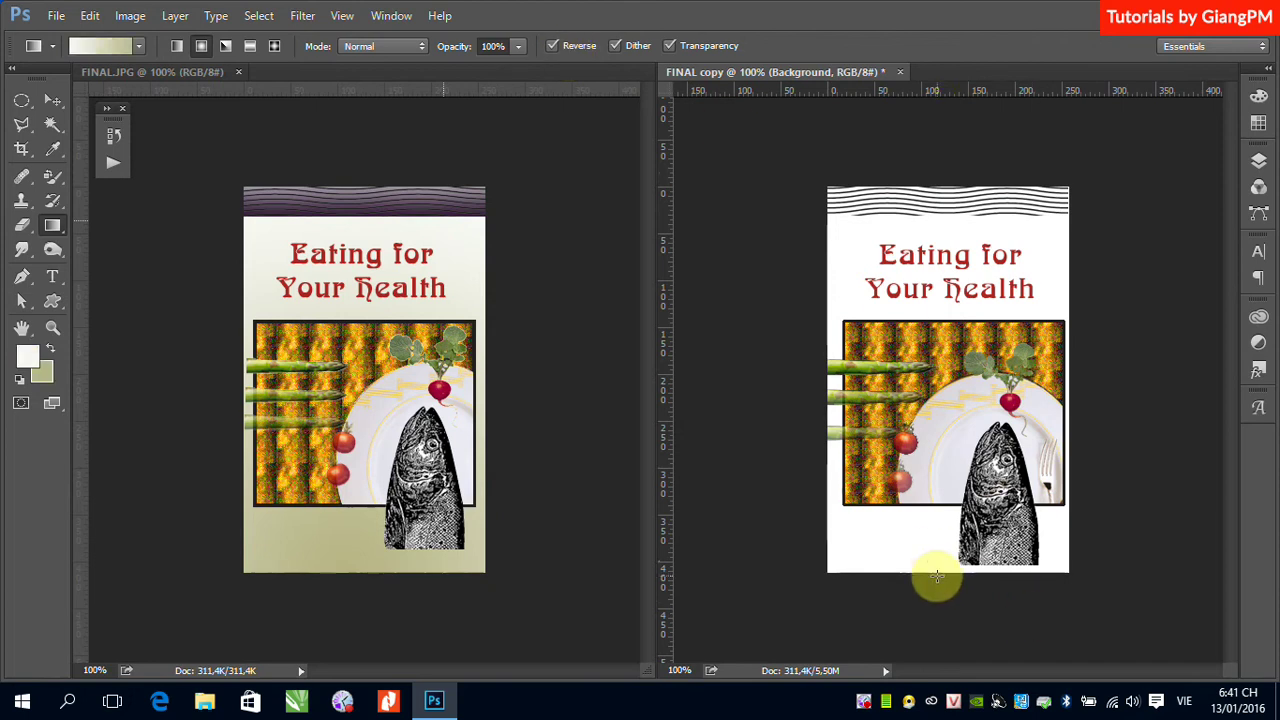
drag(940, 573, 945, 217)
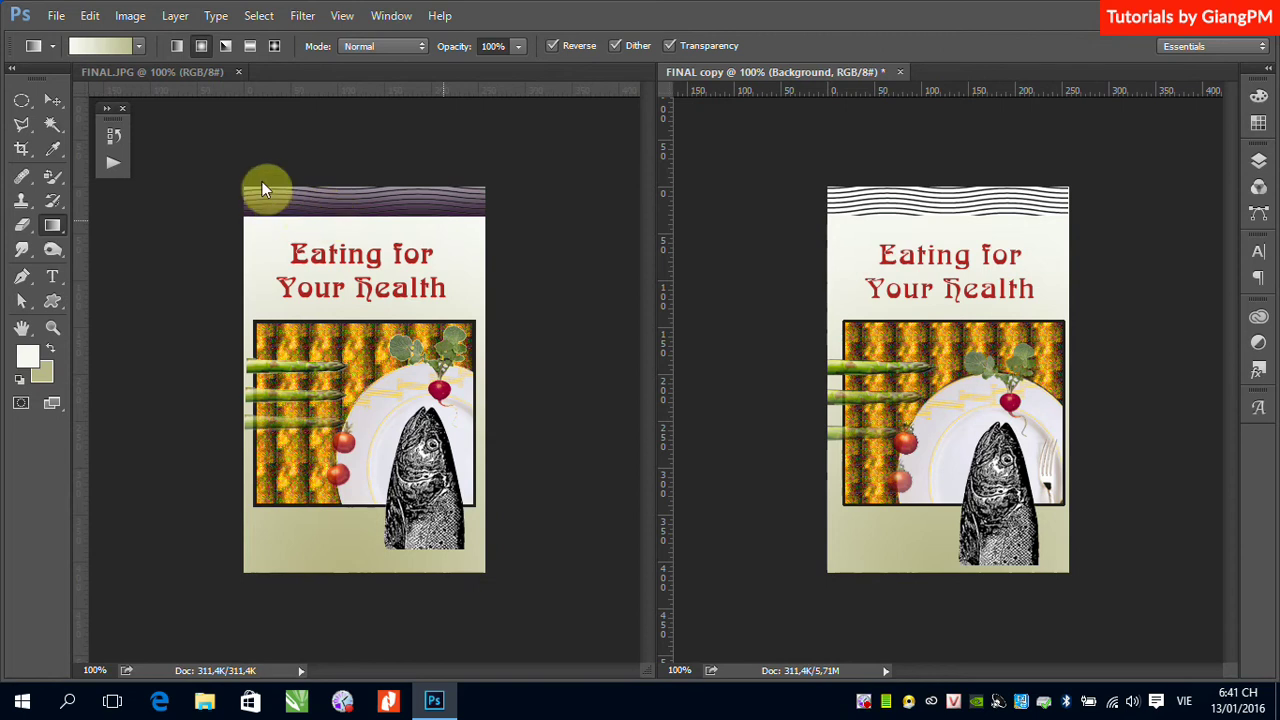
Step: Sample the reference header's light lavender as foreground and its dark purple as background
drag(300, 185, 484, 251)
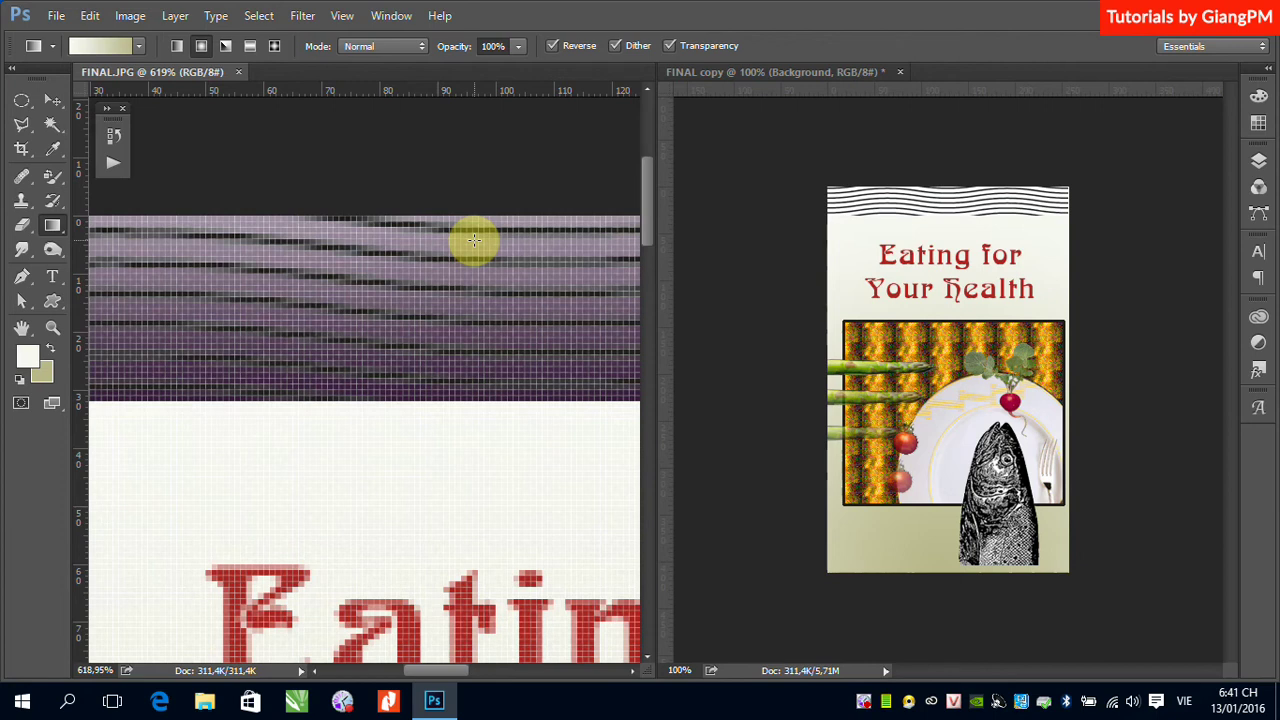
click(53, 150)
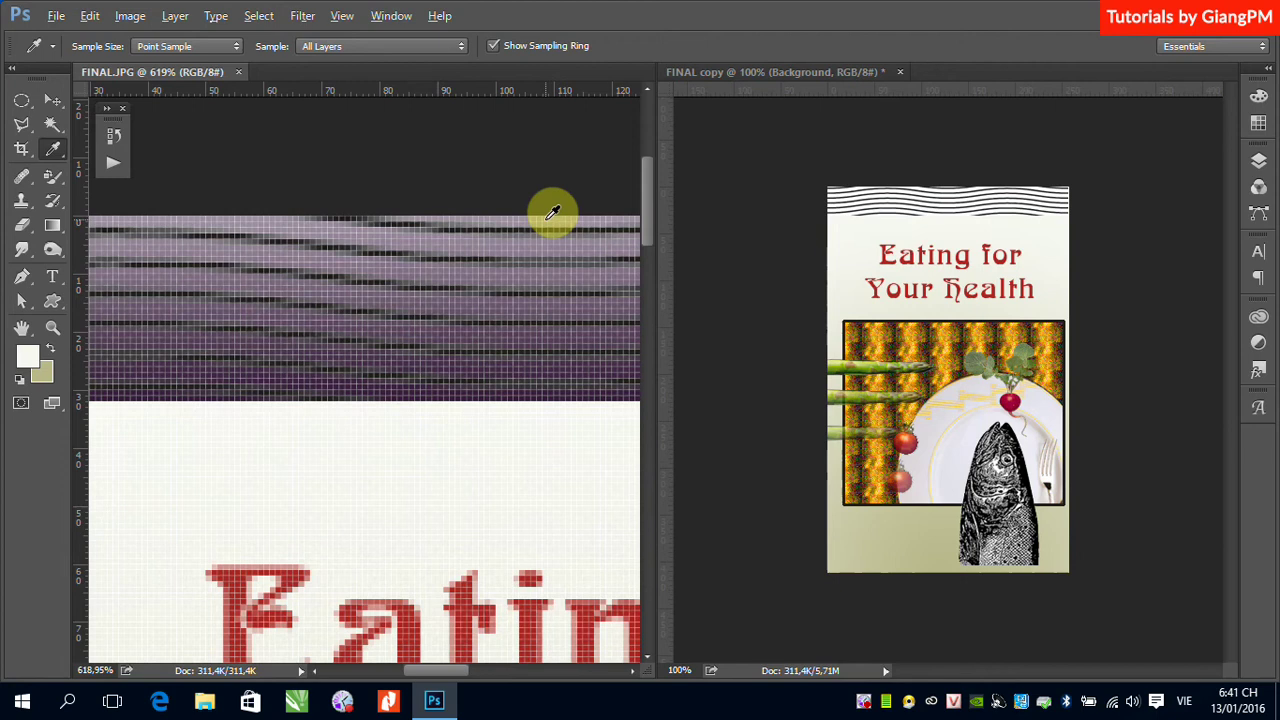
key(alt)
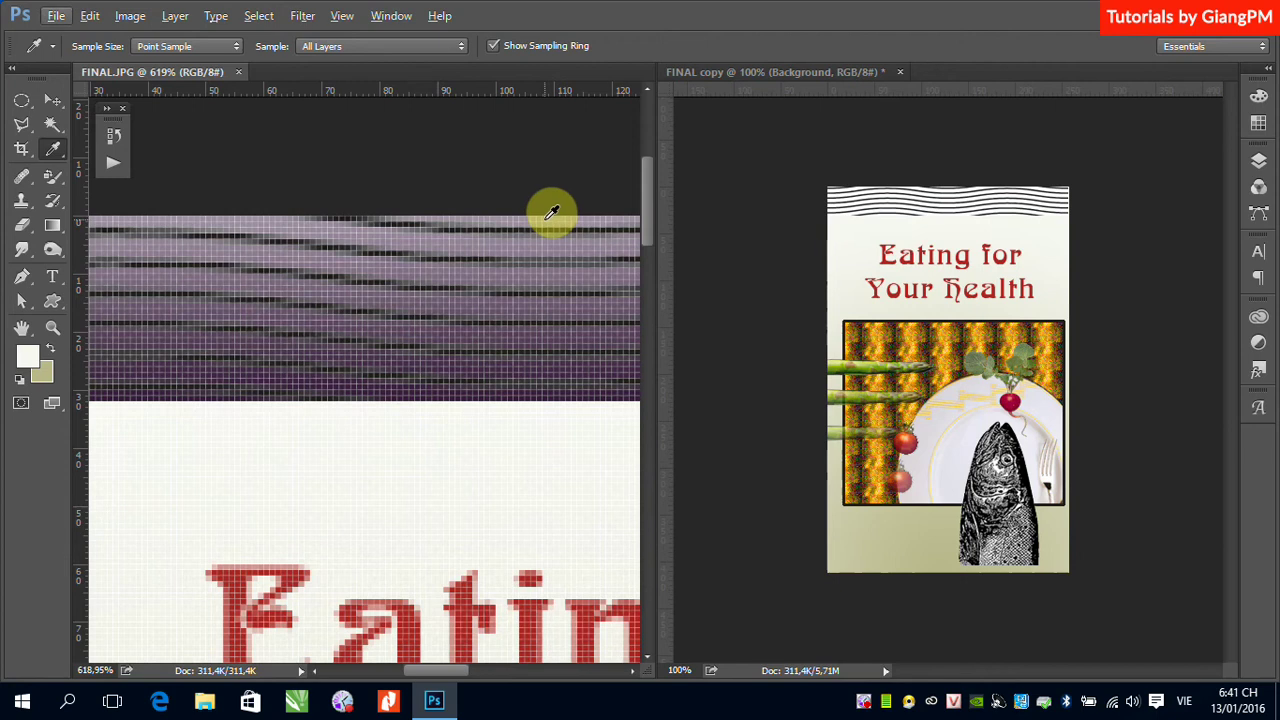
click(549, 212)
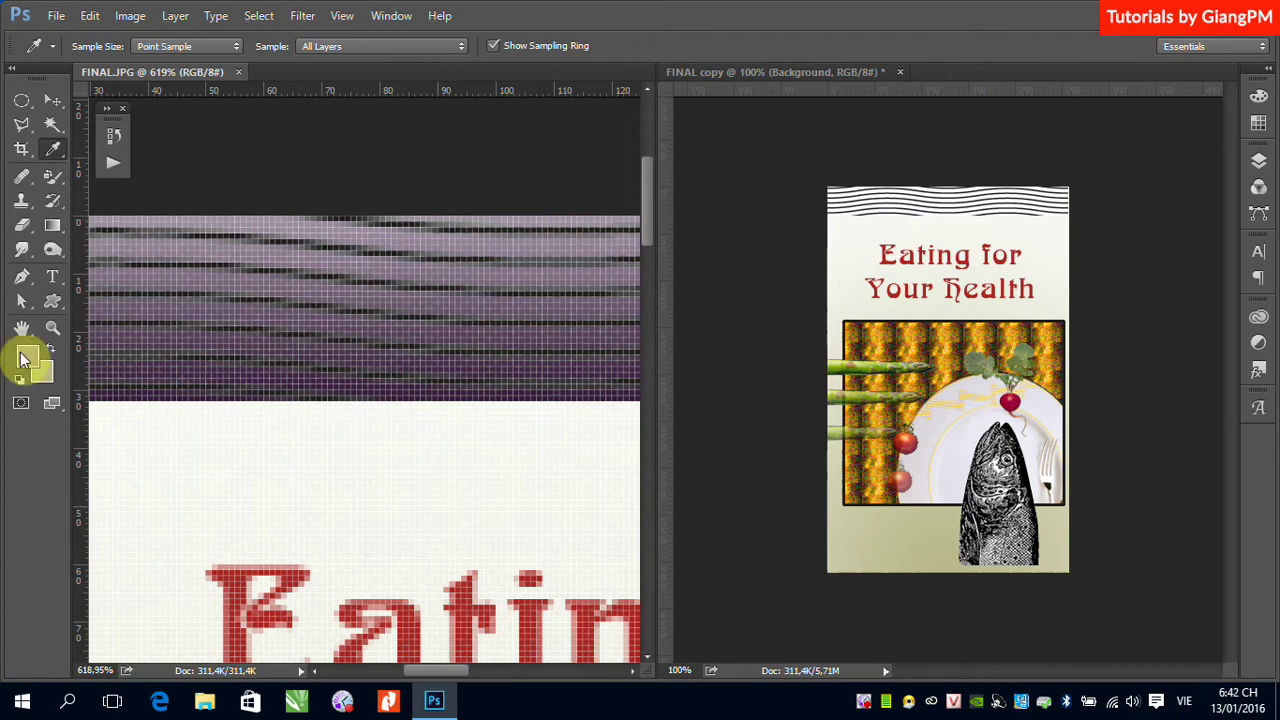
click(120, 388)
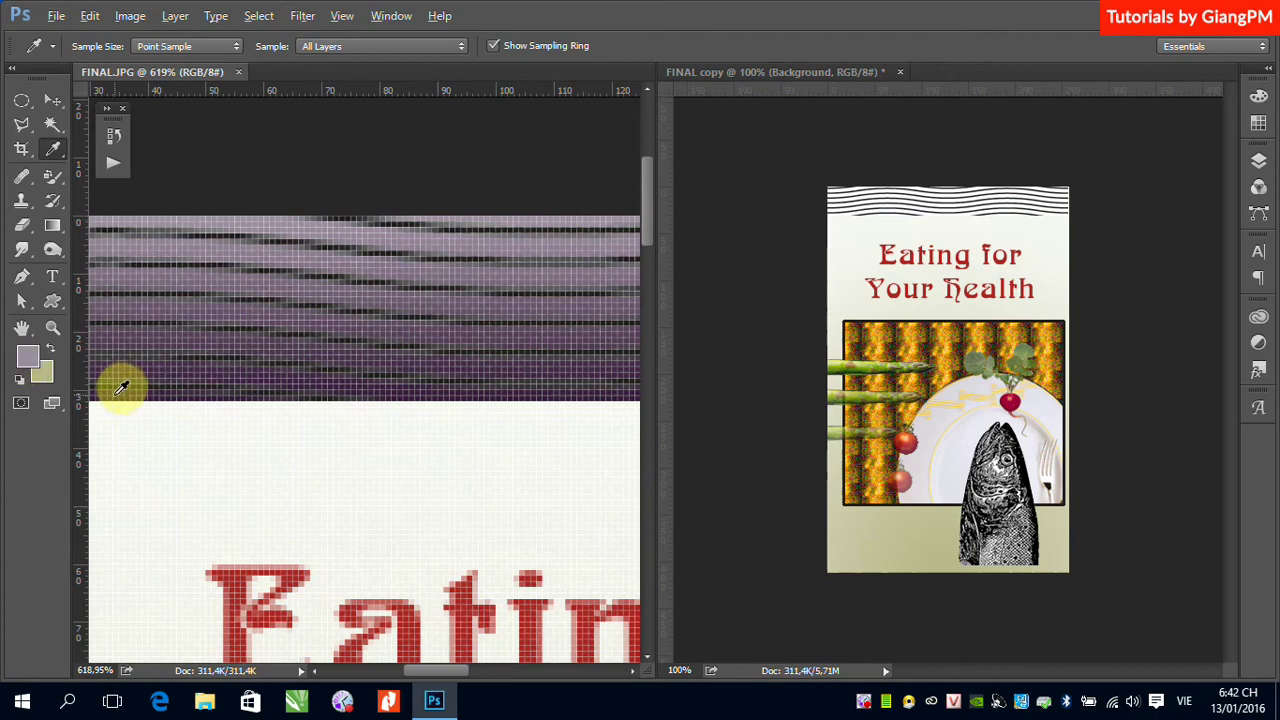
alt+click(116, 396)
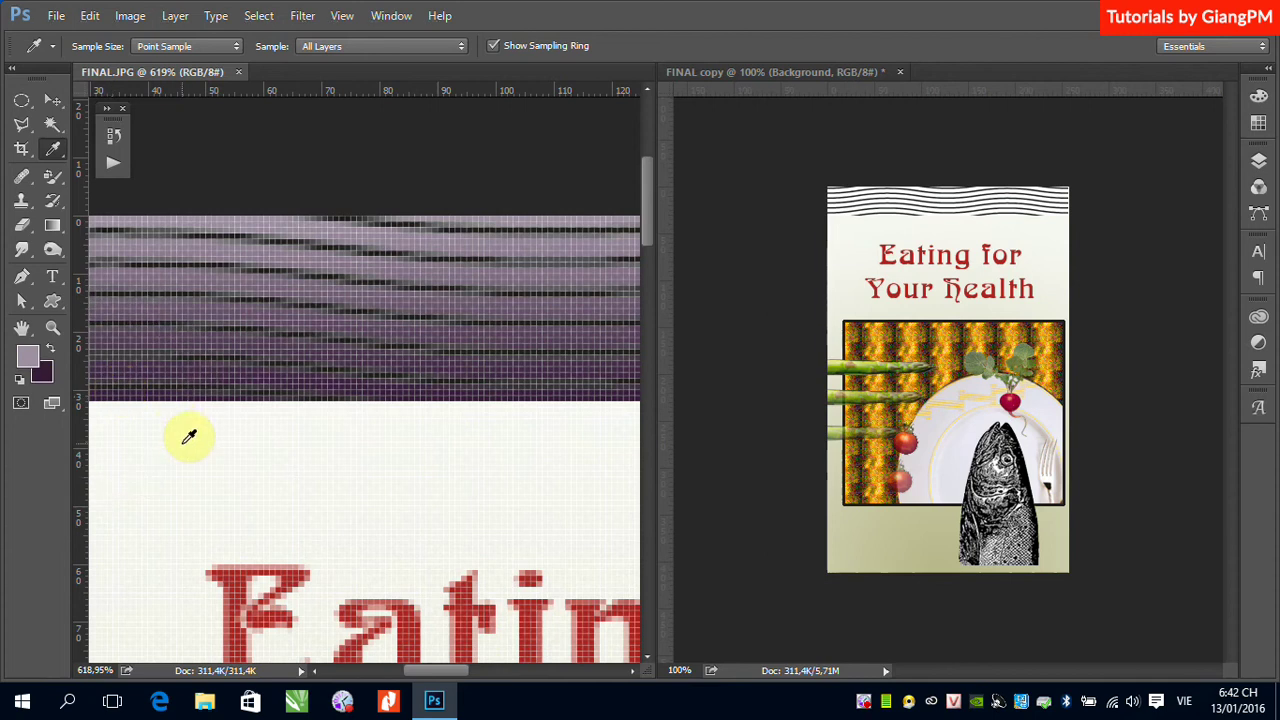
click(53, 101)
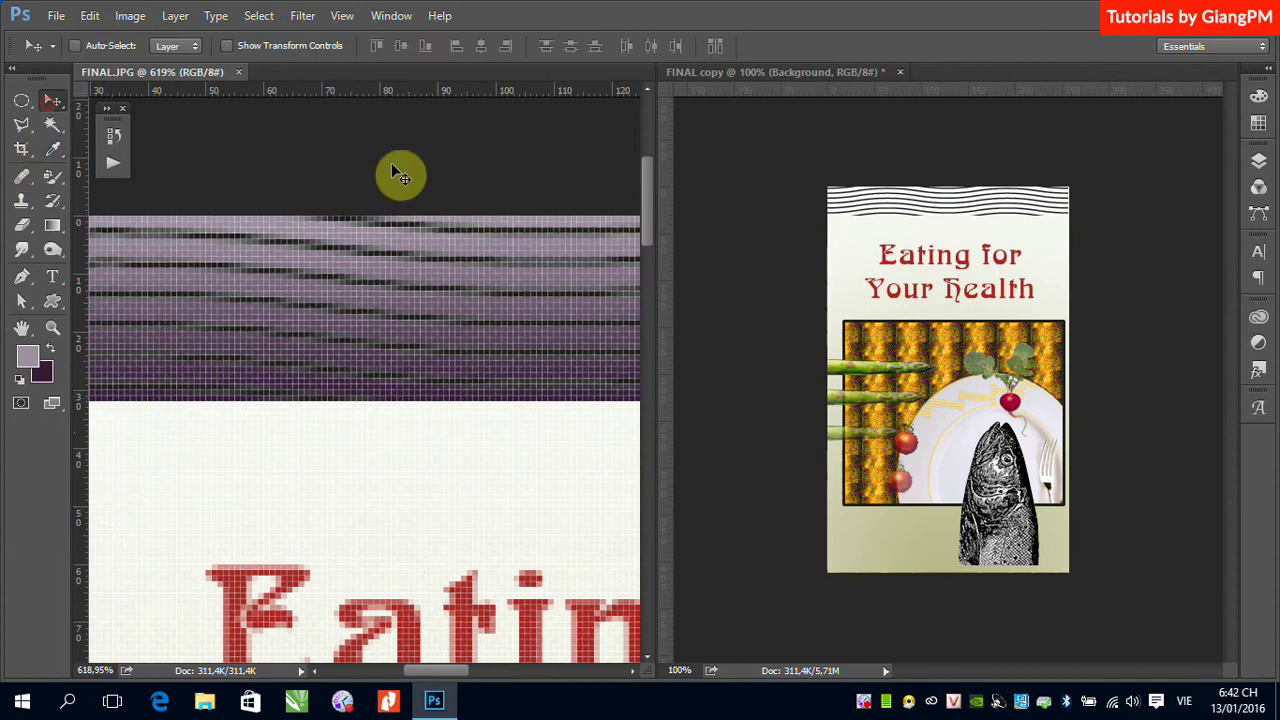
click(938, 205)
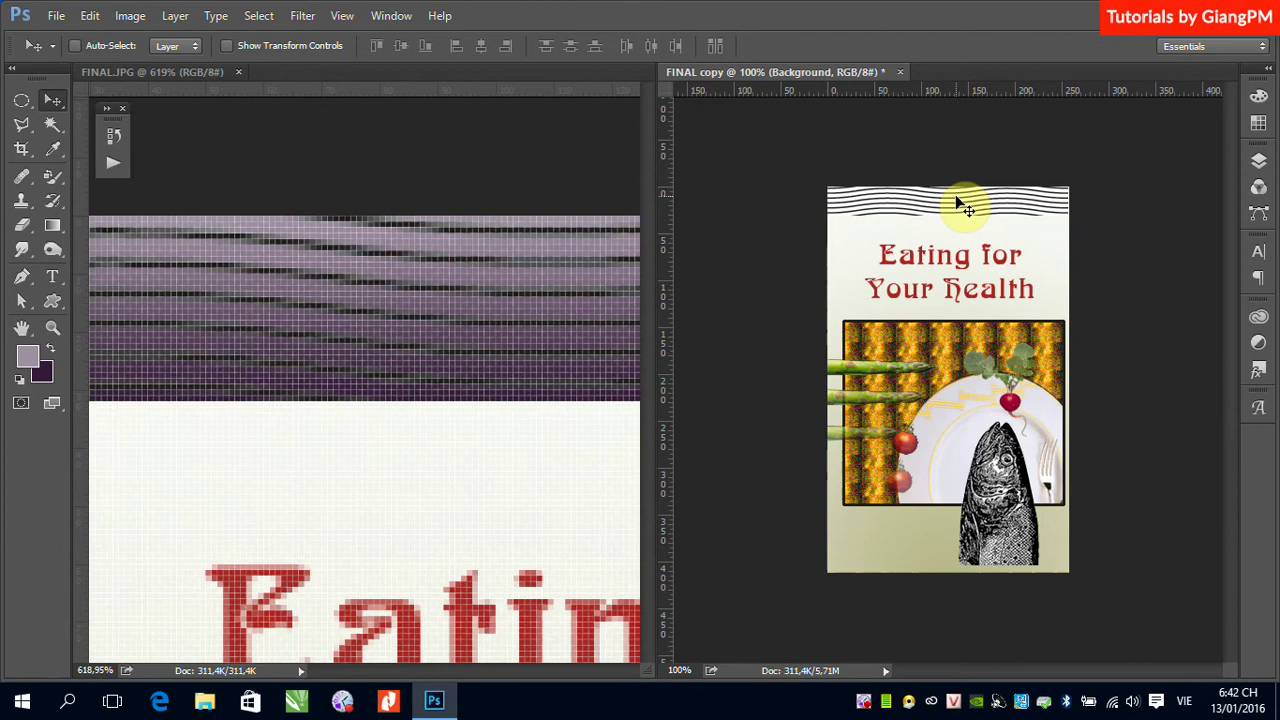
Step: Make Layer 8, the wavy lines, active, then select its contents and clear the selection
click(1259, 161)
key(ctrl)
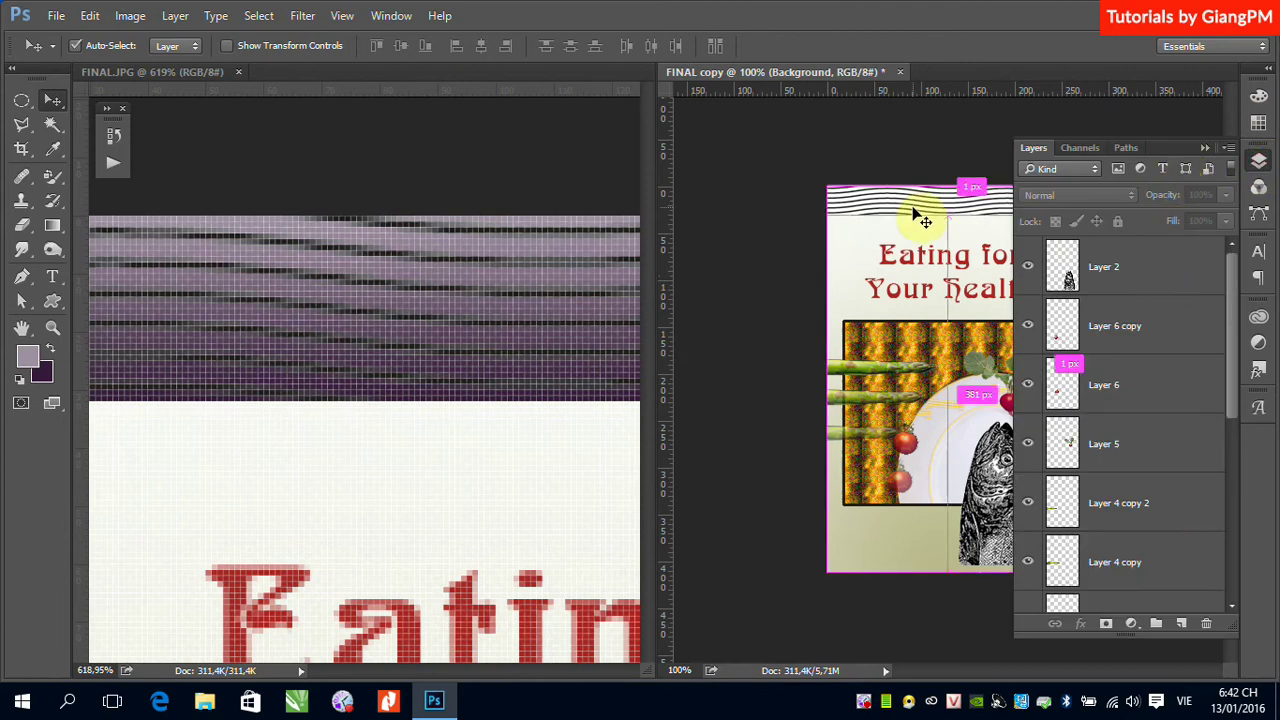
click(912, 210)
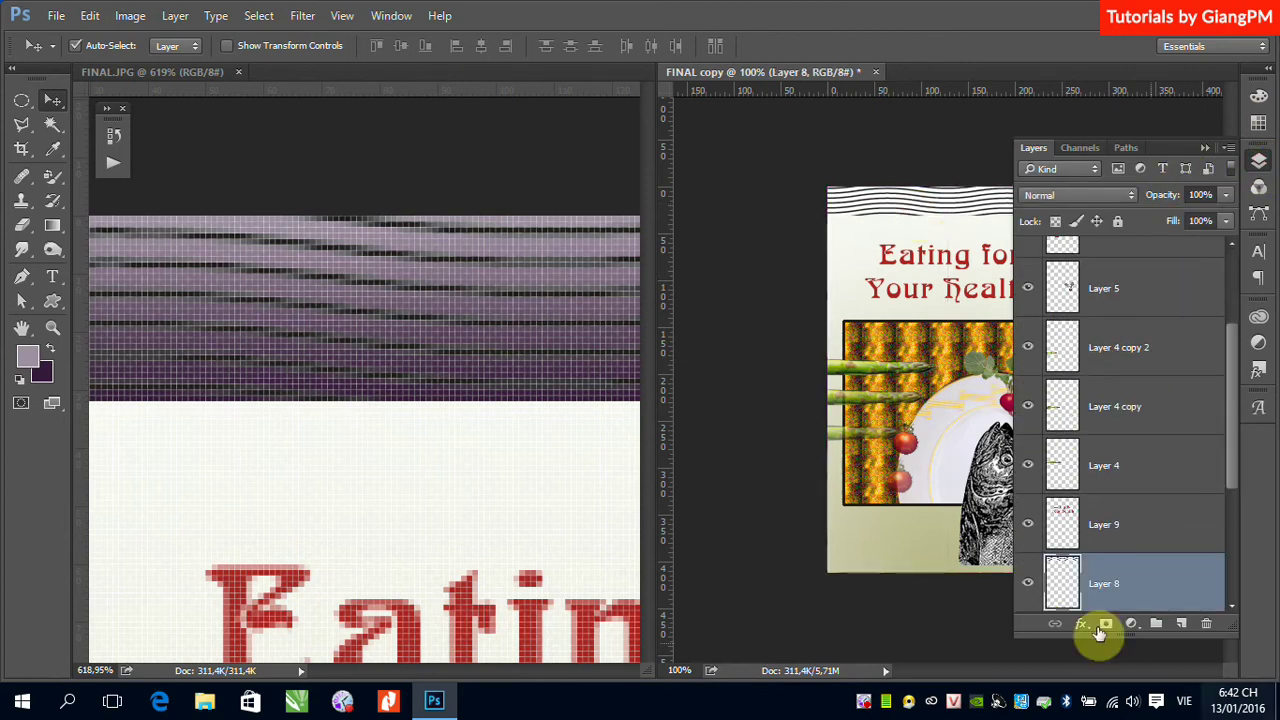
drag(1061, 594, 1065, 581)
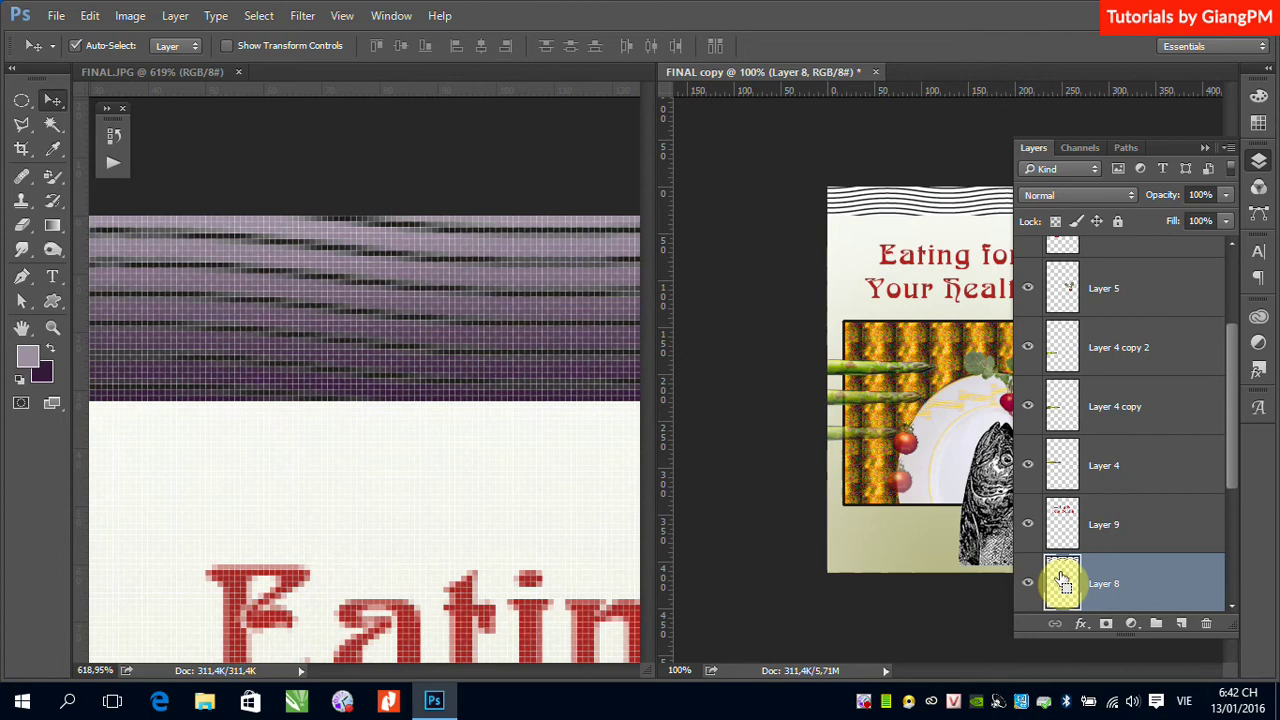
key(ctrl)
ctrl+click(1062, 580)
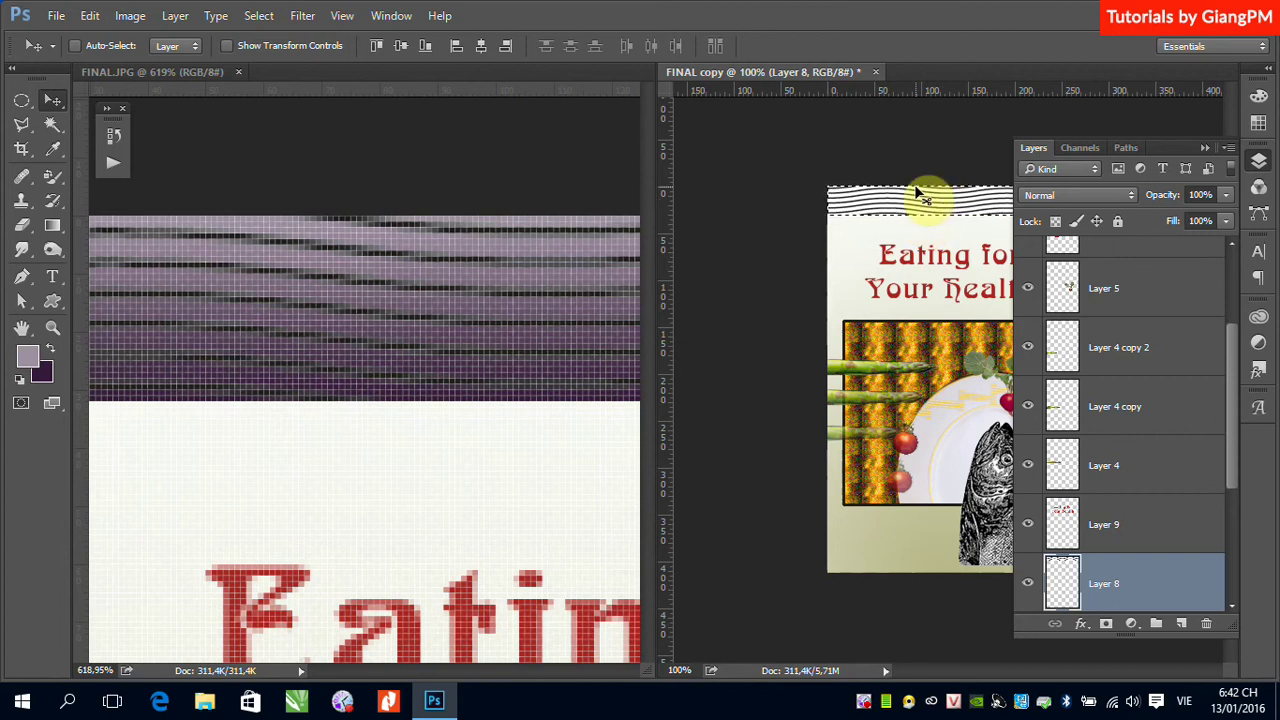
key(ctrl)
key(ctrl+d)
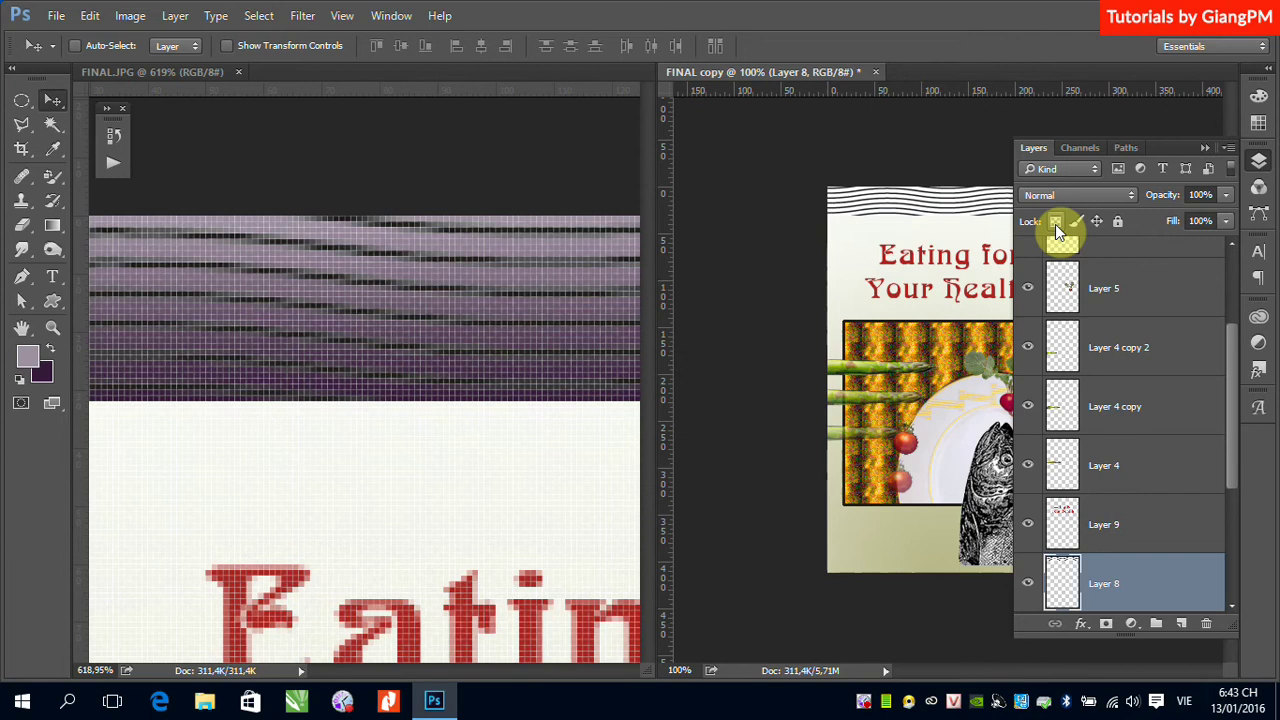
click(1205, 148)
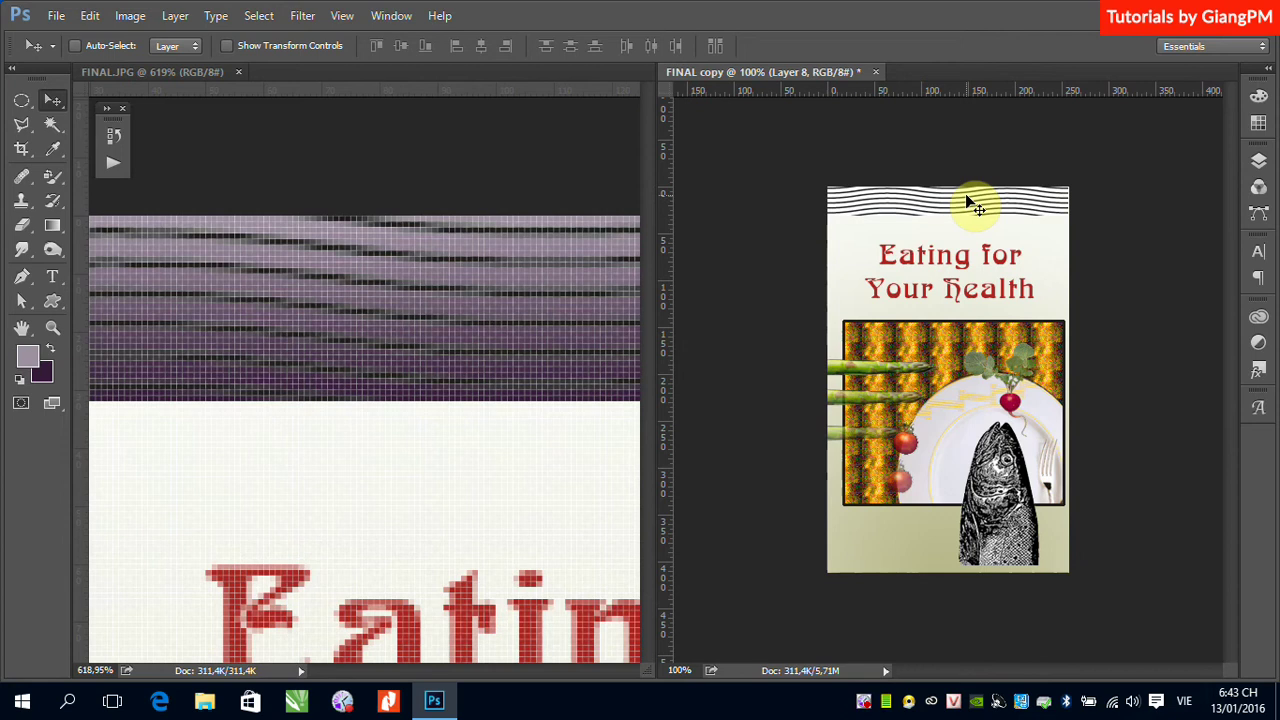
Step: Lock Layer 8 against changes in the Layers panel
click(1259, 161)
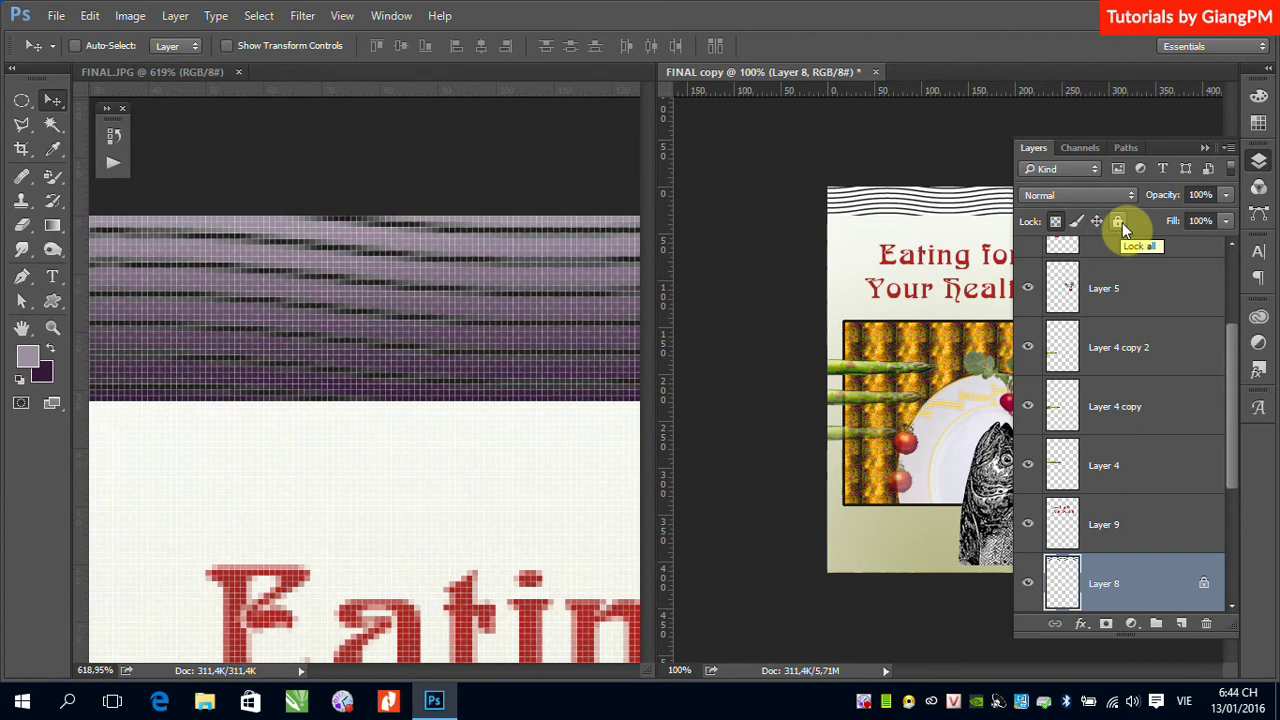
click(1120, 224)
click(1207, 148)
Step: Try a linear purple gradient over the header band twice, undoing each attempt
click(52, 226)
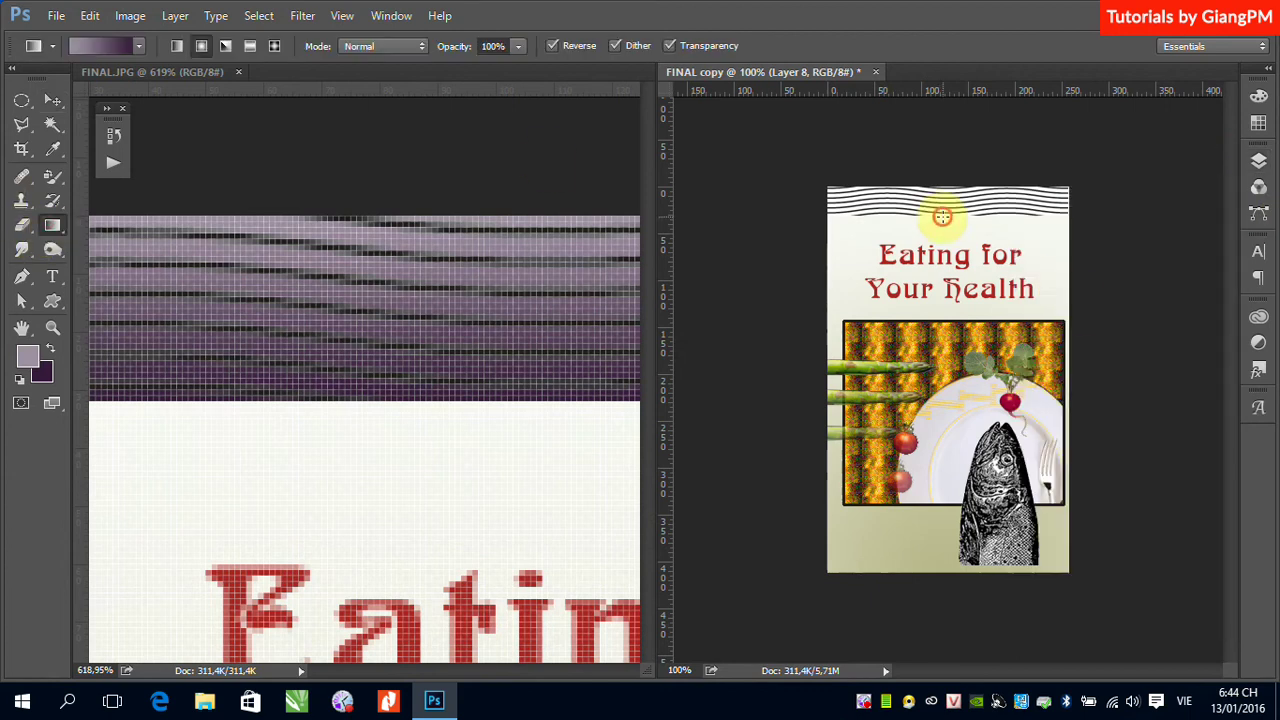
drag(940, 214, 943, 190)
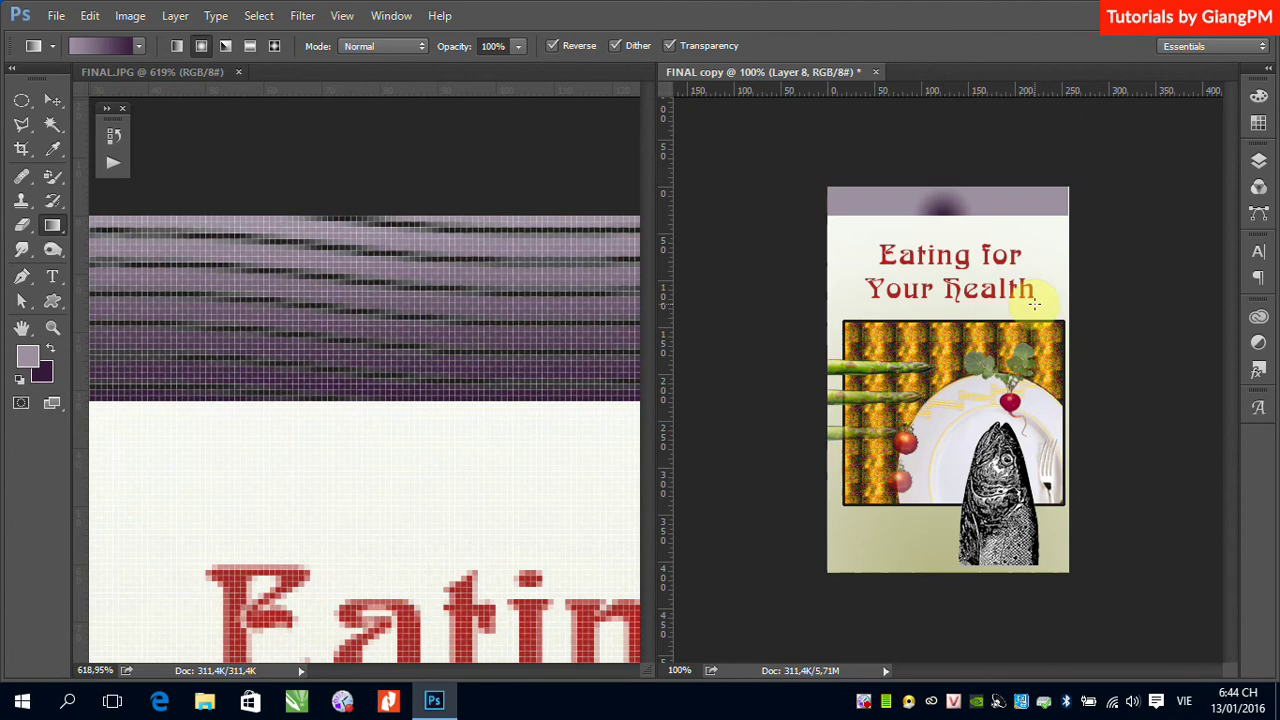
key(ctrl+z)
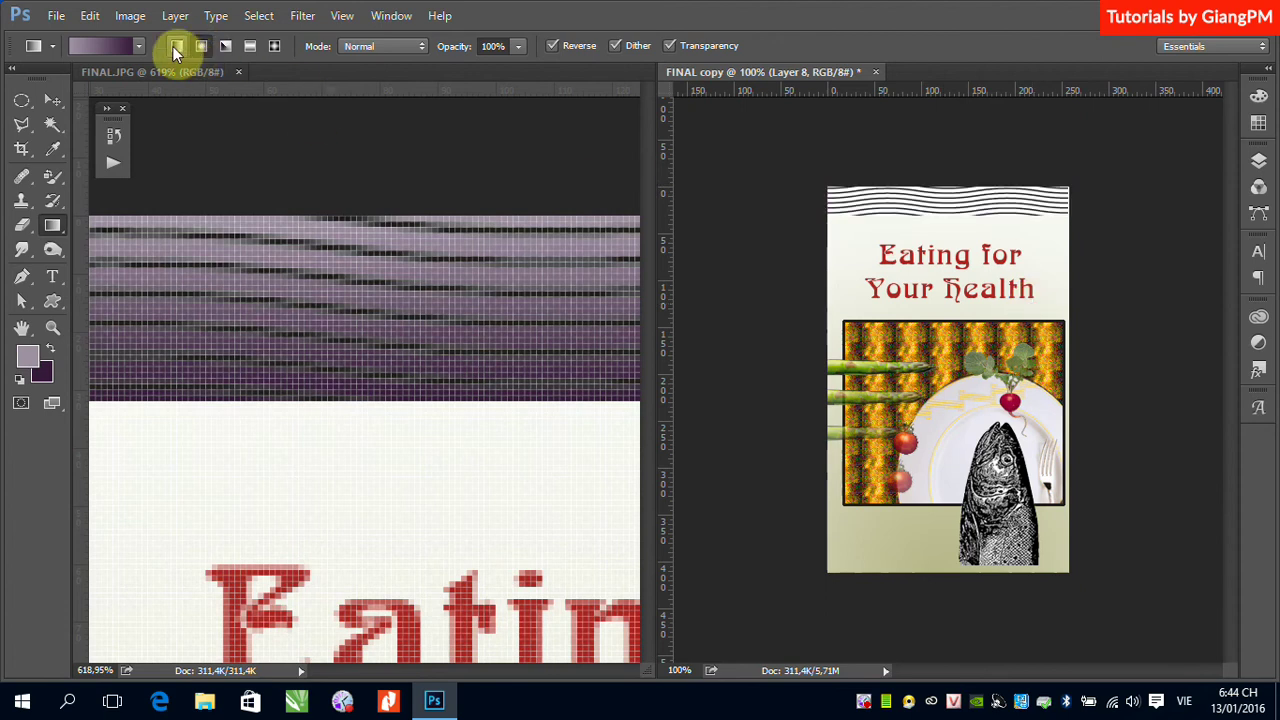
click(173, 46)
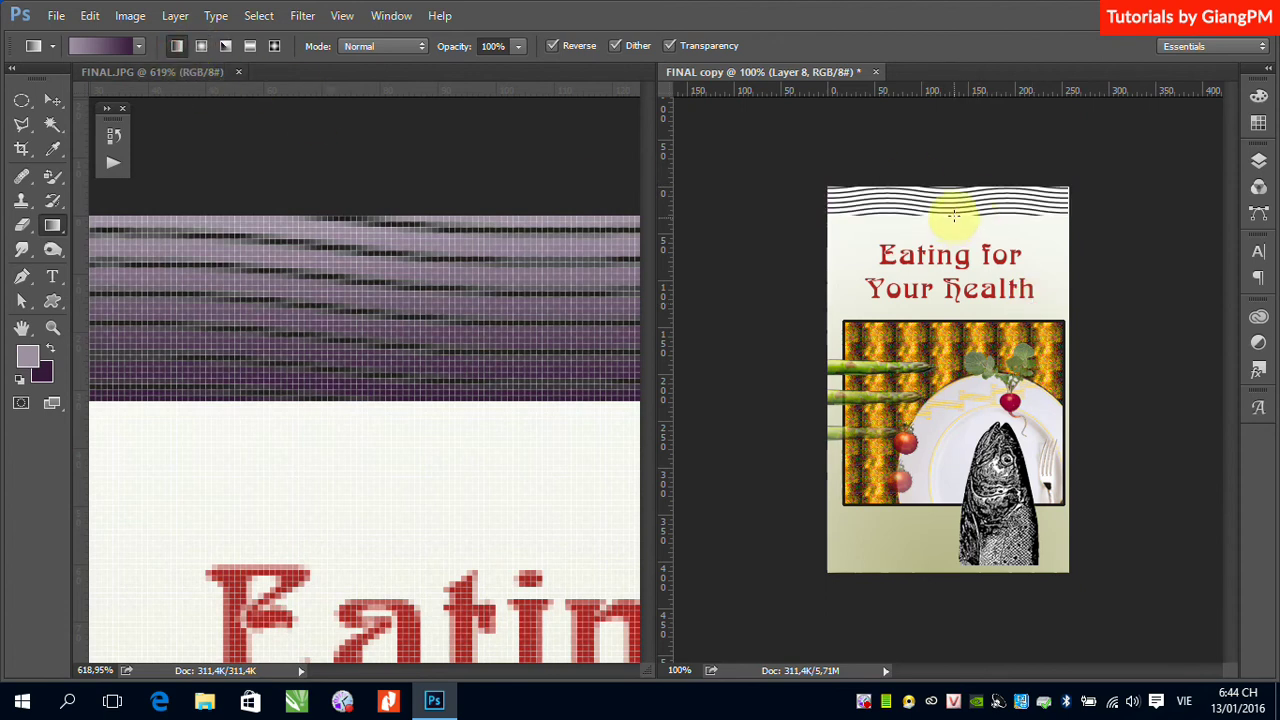
drag(954, 215, 953, 191)
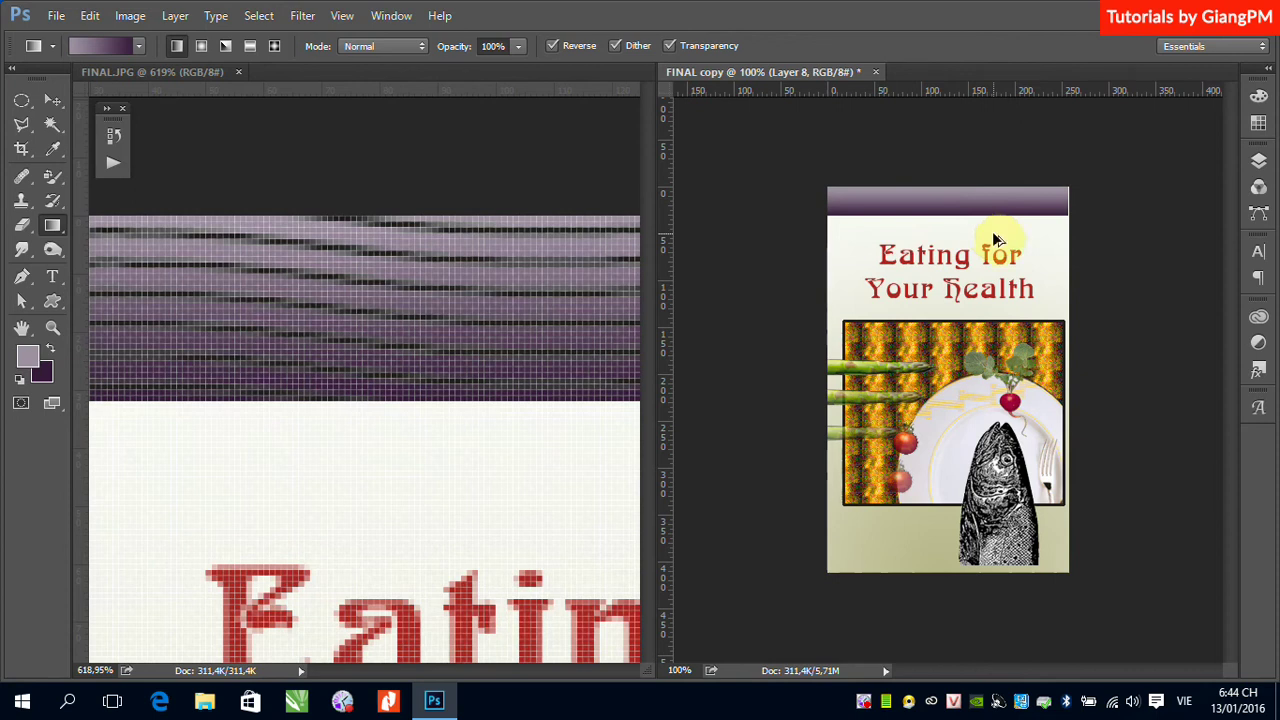
key(ctrl+z)
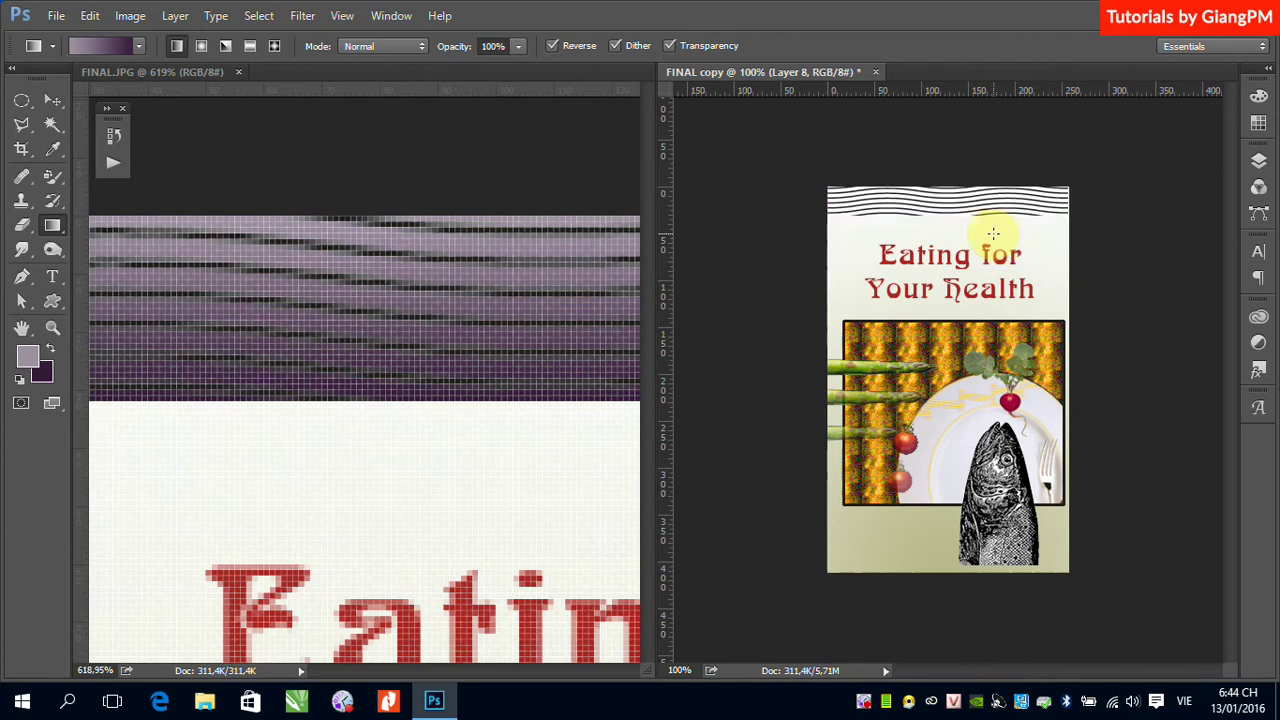
Step: Set the gradient blend mode to Multiply and drag the purple gradient across the wavy band
click(419, 47)
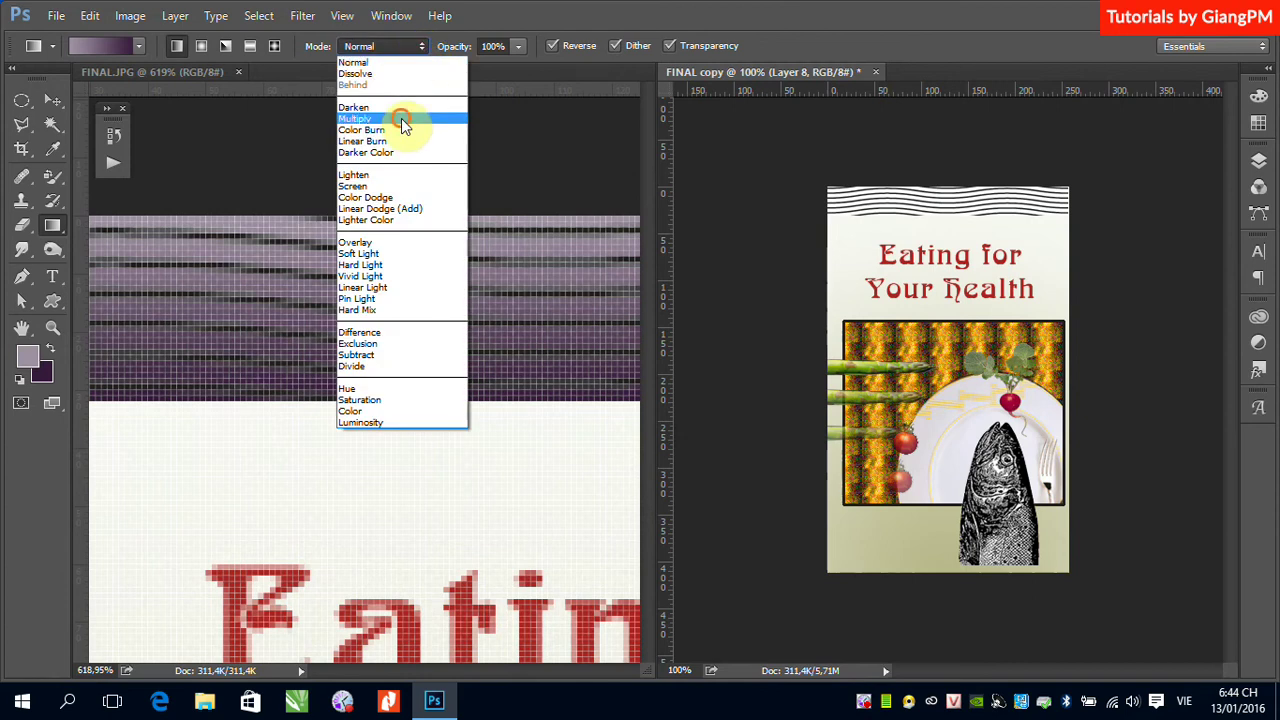
click(401, 118)
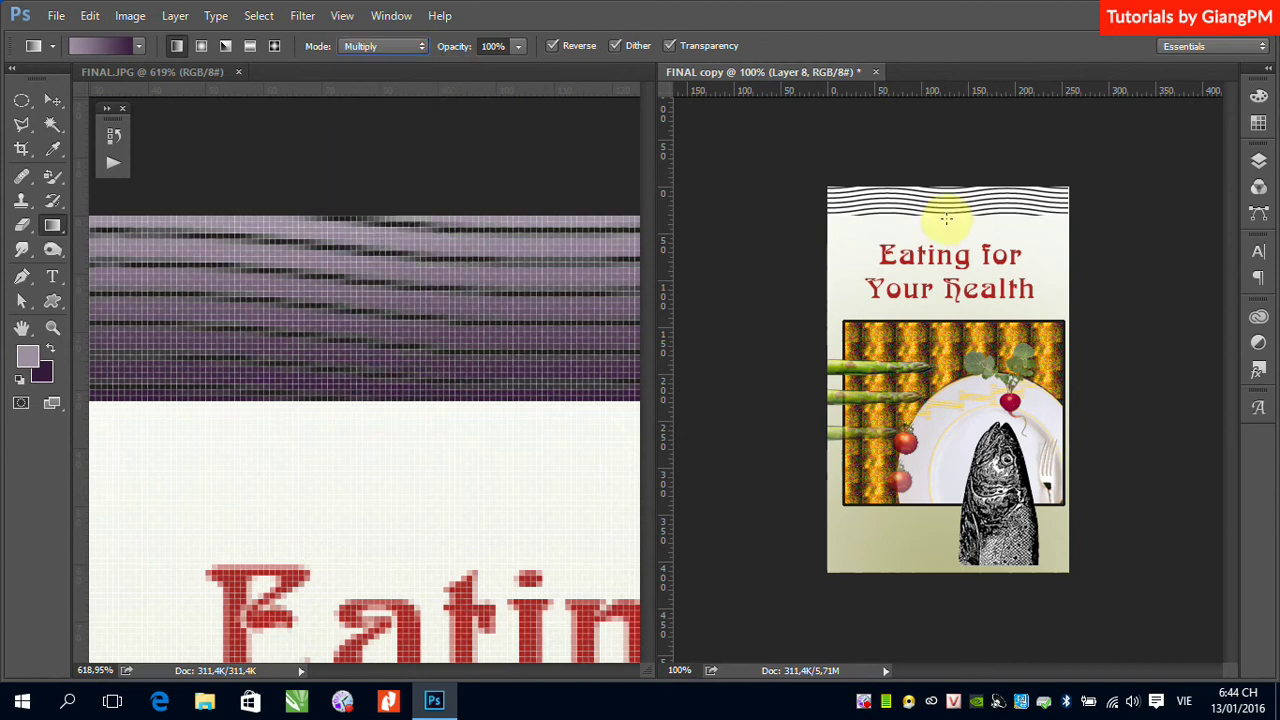
drag(946, 218, 948, 194)
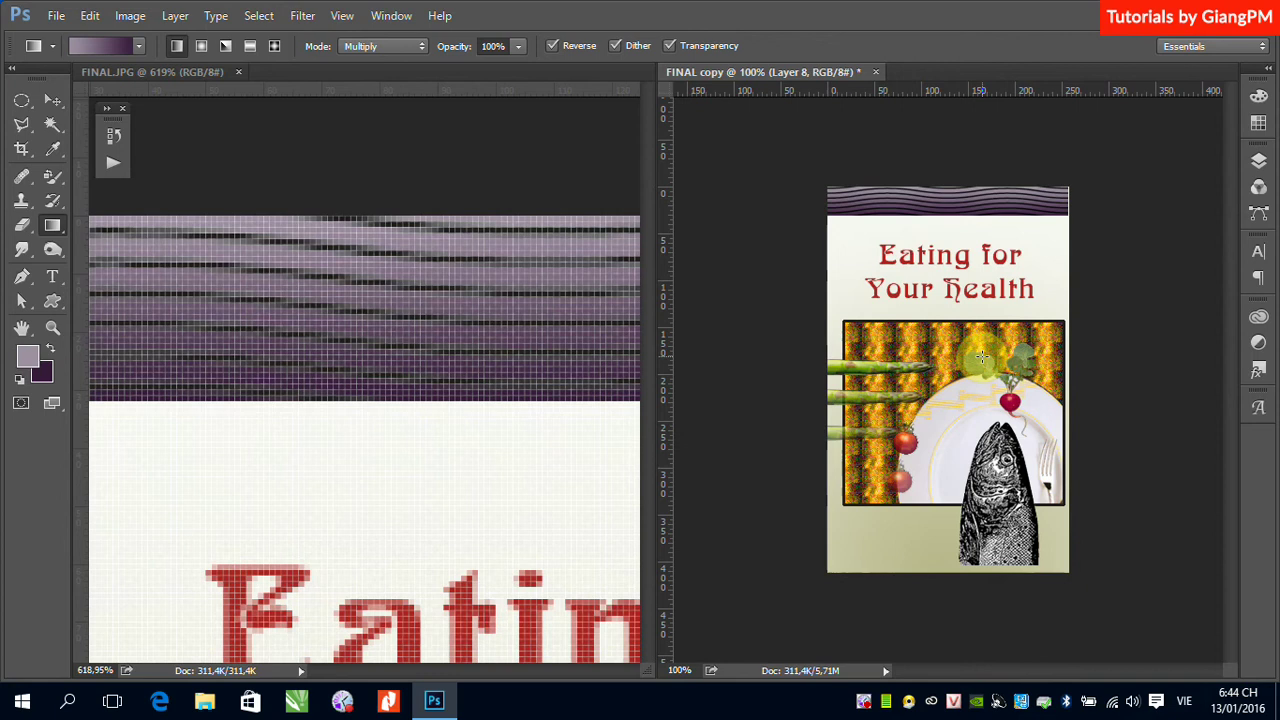
Step: Turn on Auto-Select, view the working copy at 100%, then view FINAL.JPG at 100%
click(52, 100)
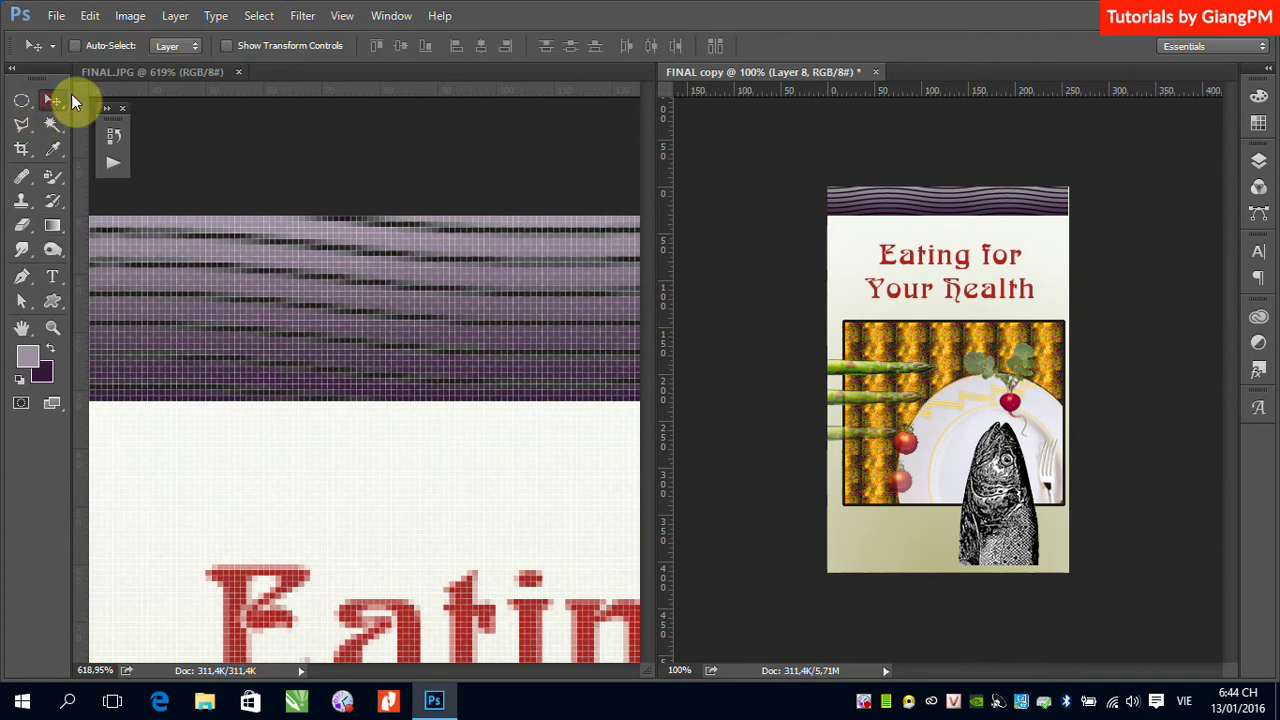
key(ctrl)
key(ctrl+minus)
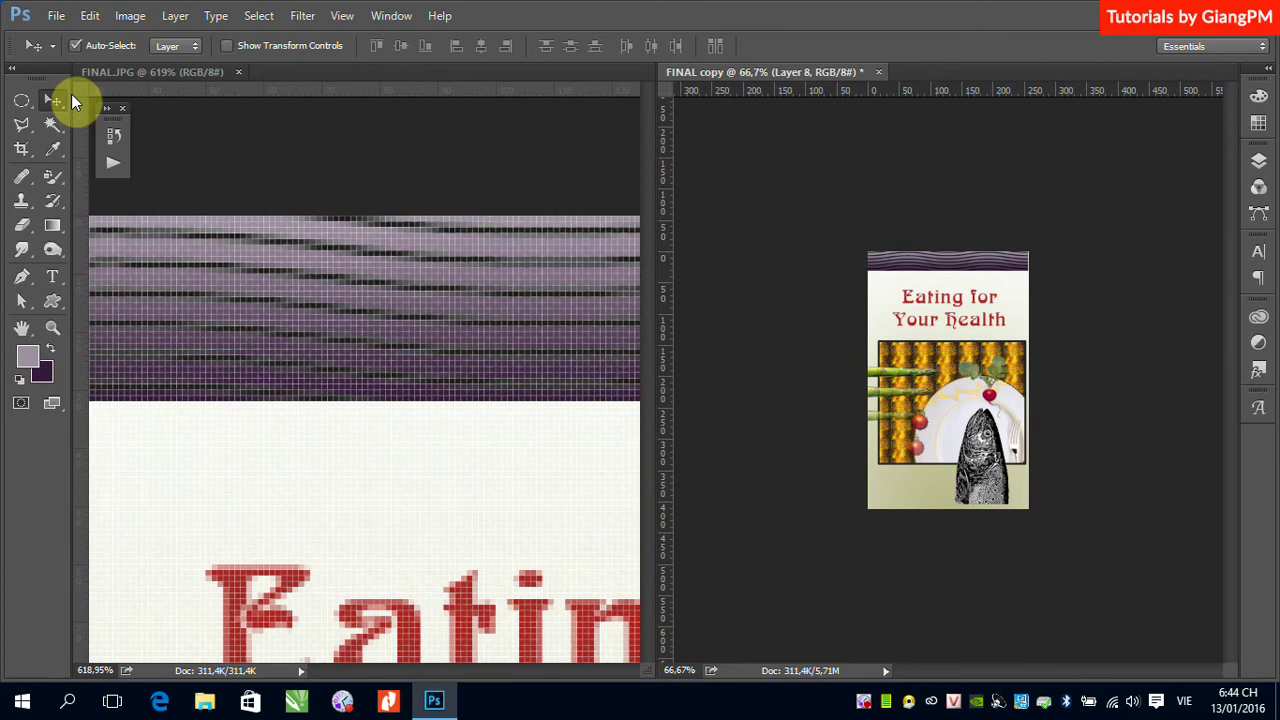
double_click(57, 330)
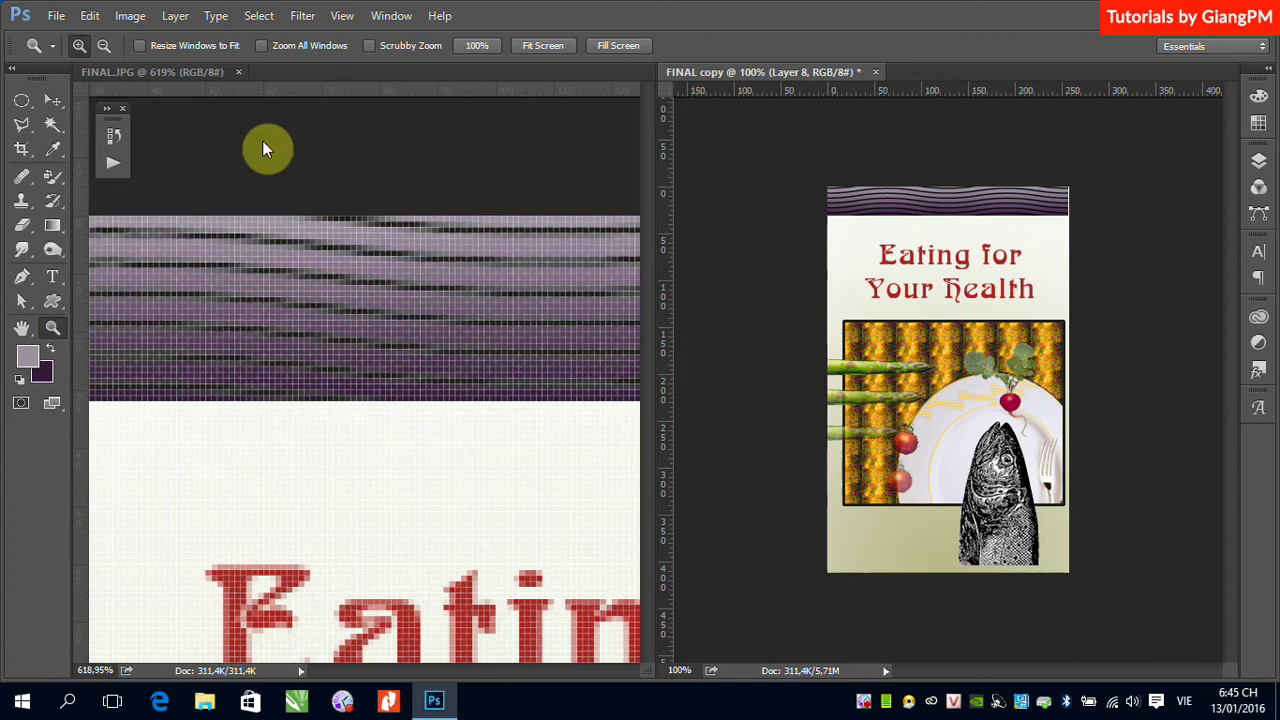
click(193, 73)
double_click(53, 327)
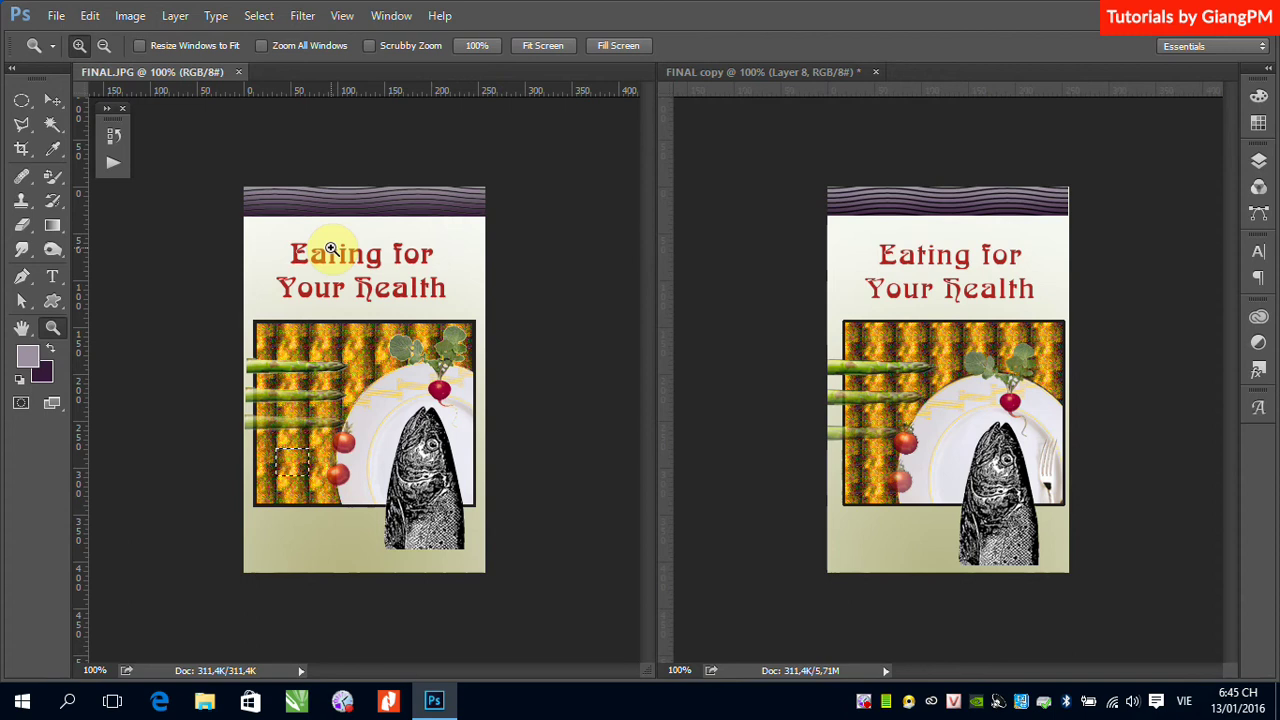
Step: Turn off Auto-Select for the Move tool with the Layers panel opened and collapsed
click(1259, 161)
drag(1100, 243, 920, 225)
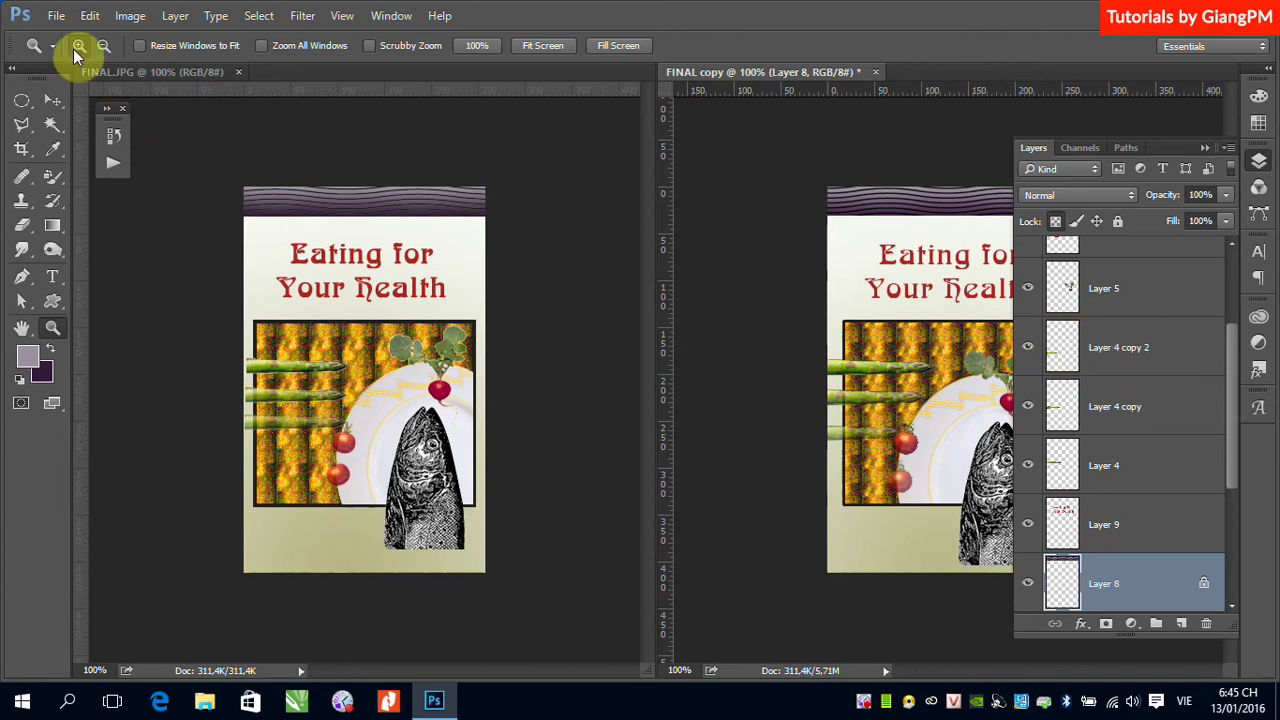
click(52, 100)
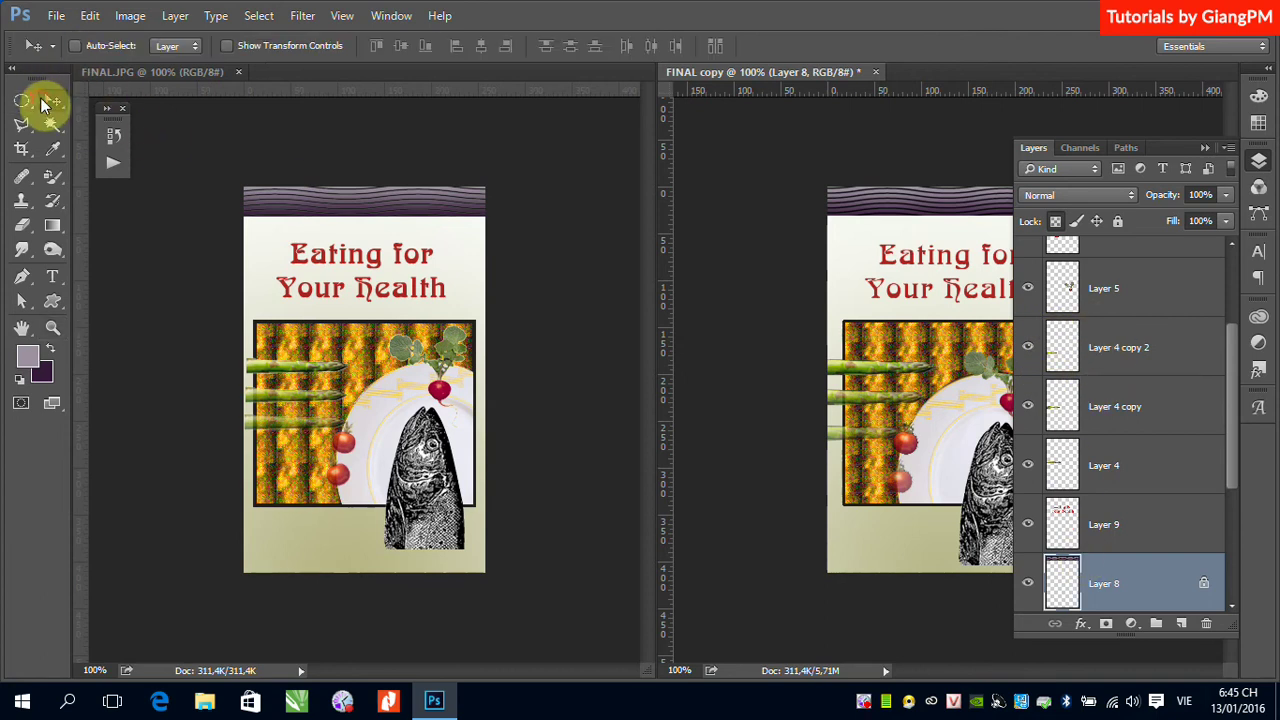
click(76, 46)
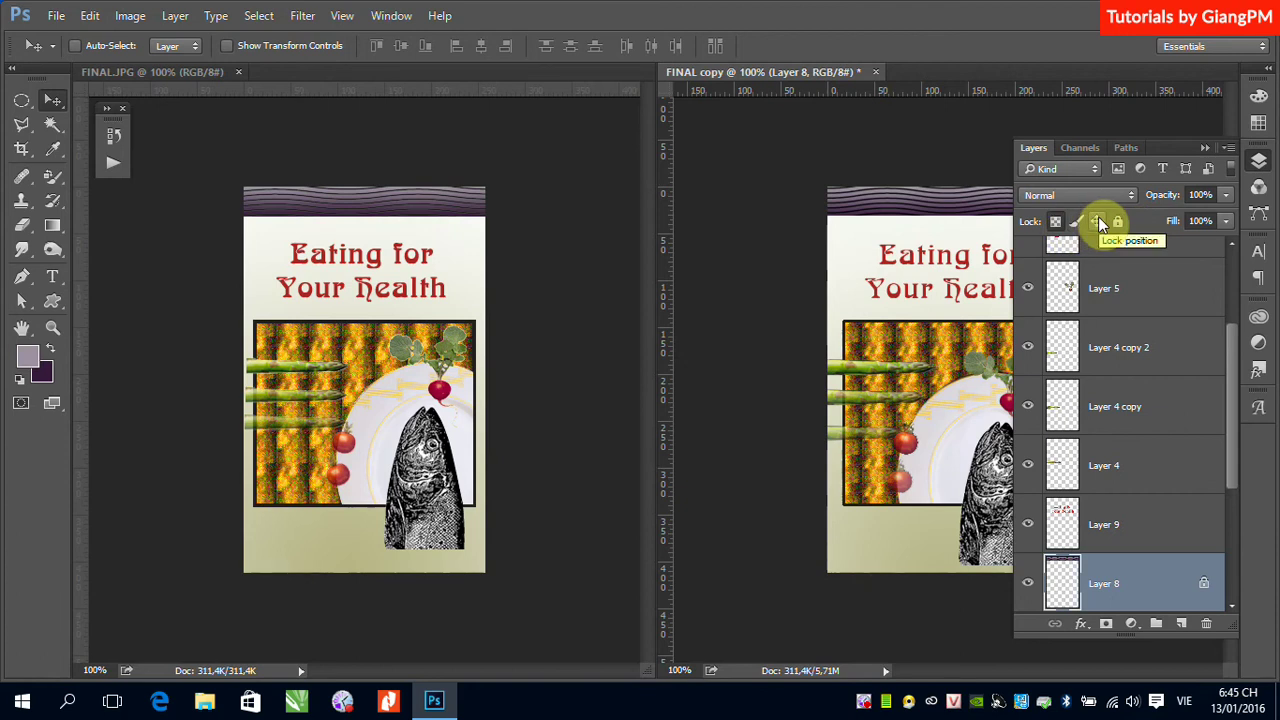
click(1206, 150)
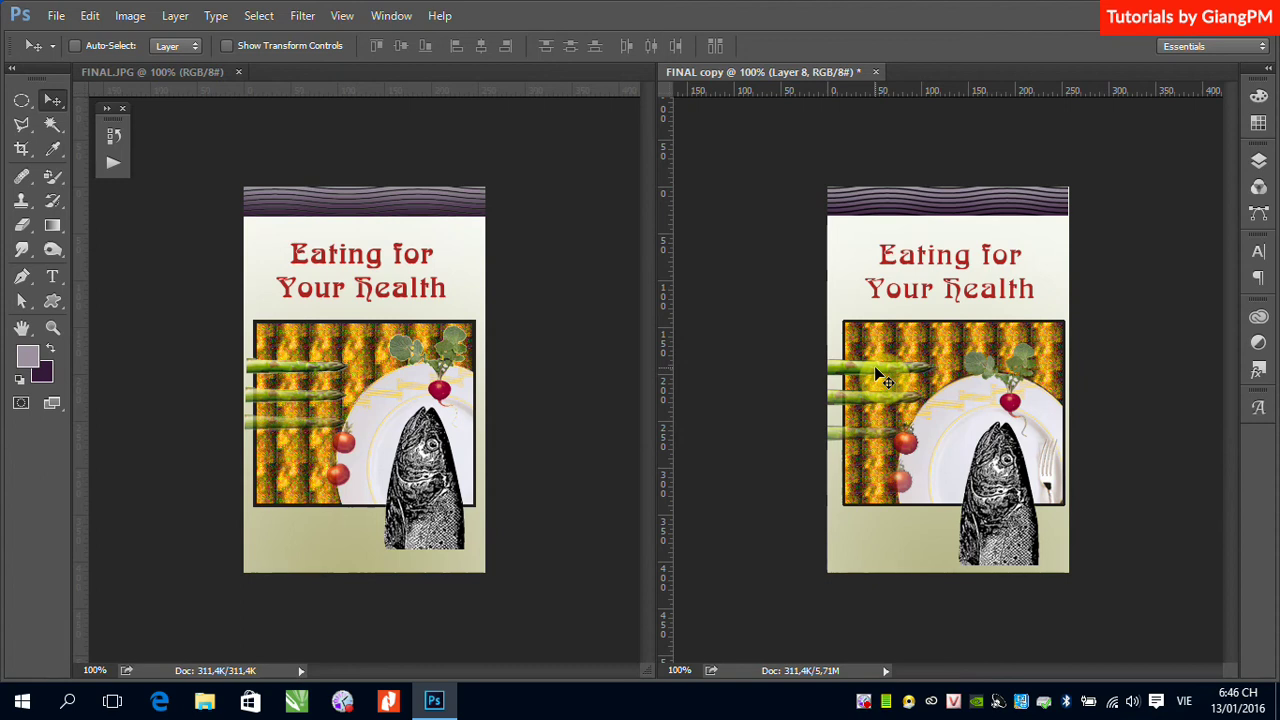
Step: Hide and then show the green leaf garnish layer (Layer 5)
click(1258, 161)
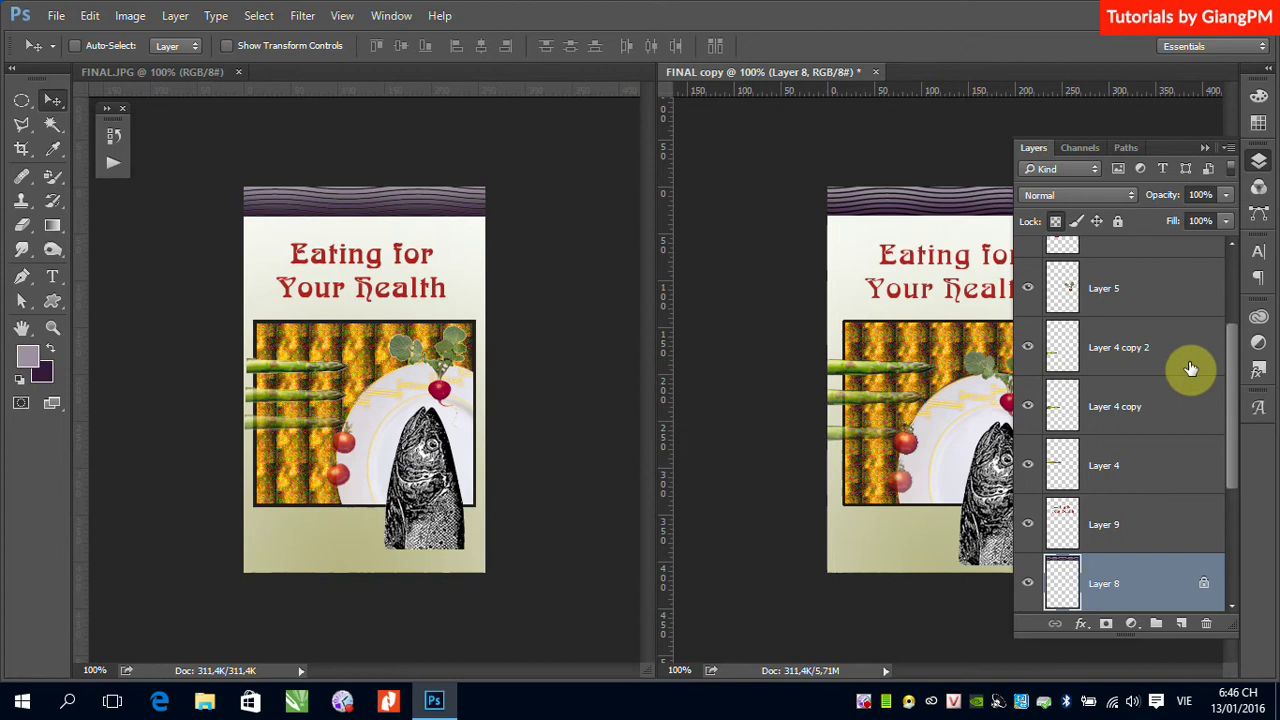
click(1028, 290)
click(1028, 289)
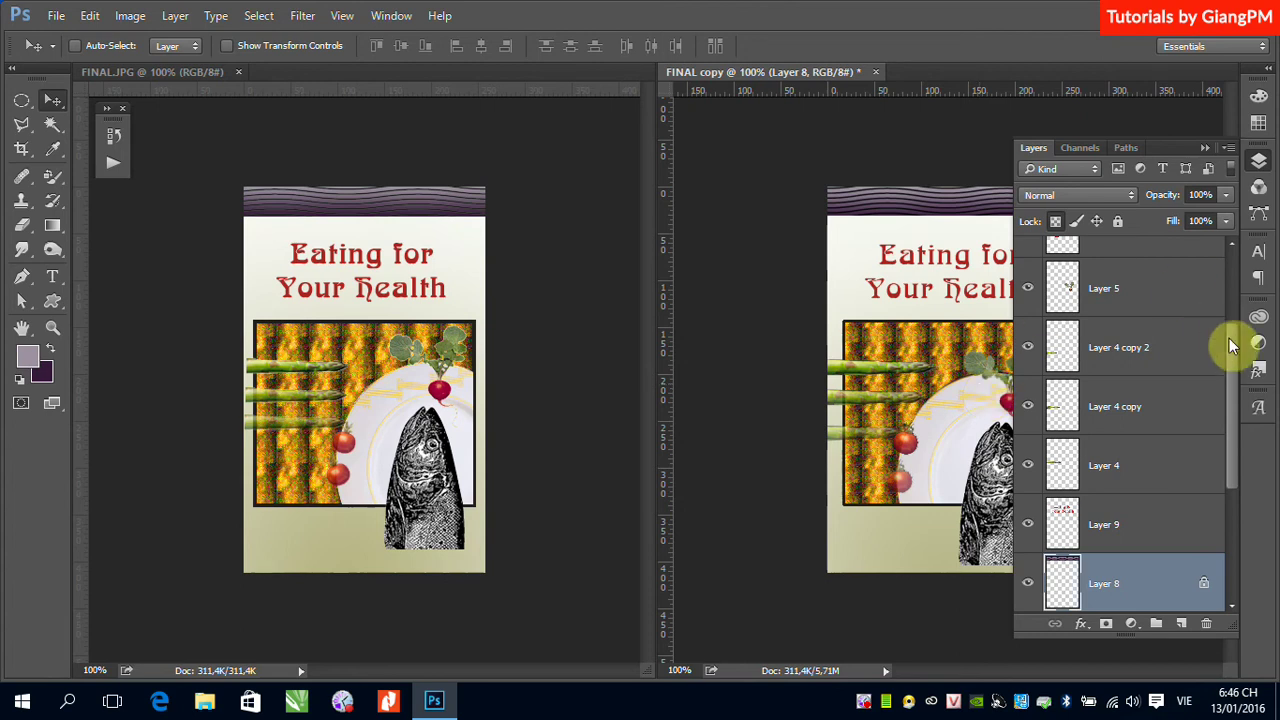
drag(1231, 345, 1229, 277)
drag(1028, 266, 1037, 530)
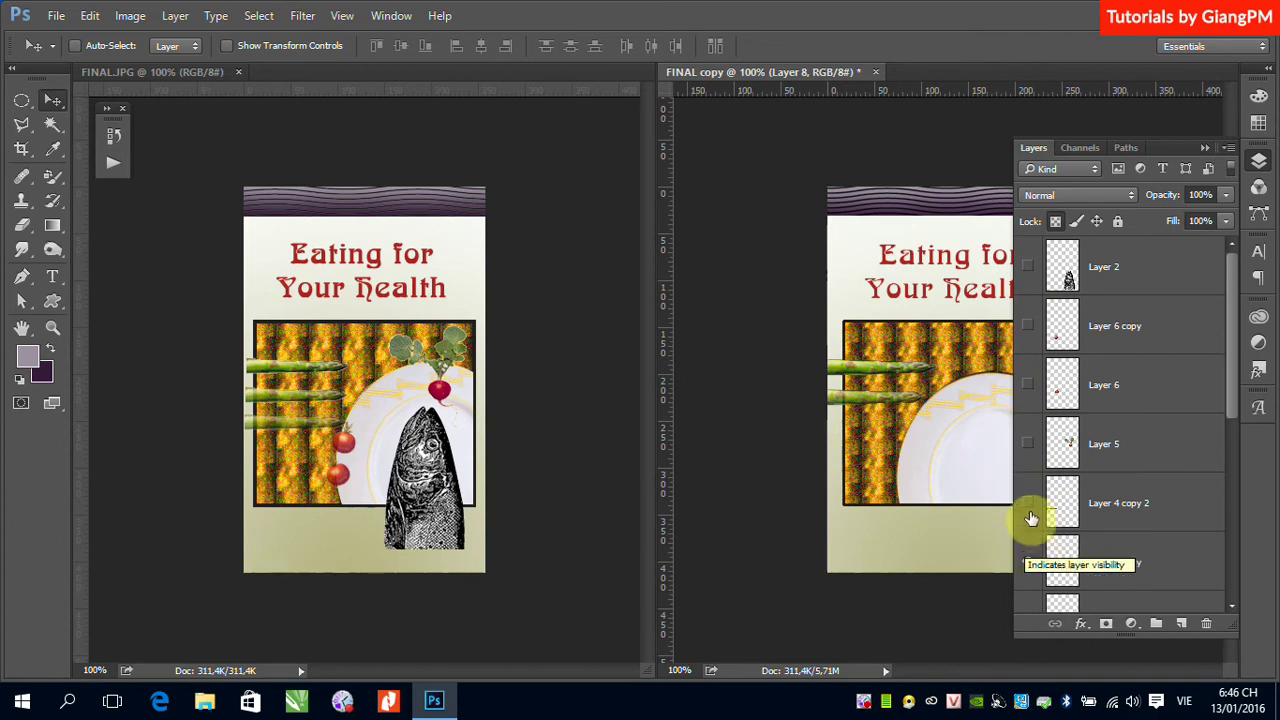
drag(1028, 503, 1033, 290)
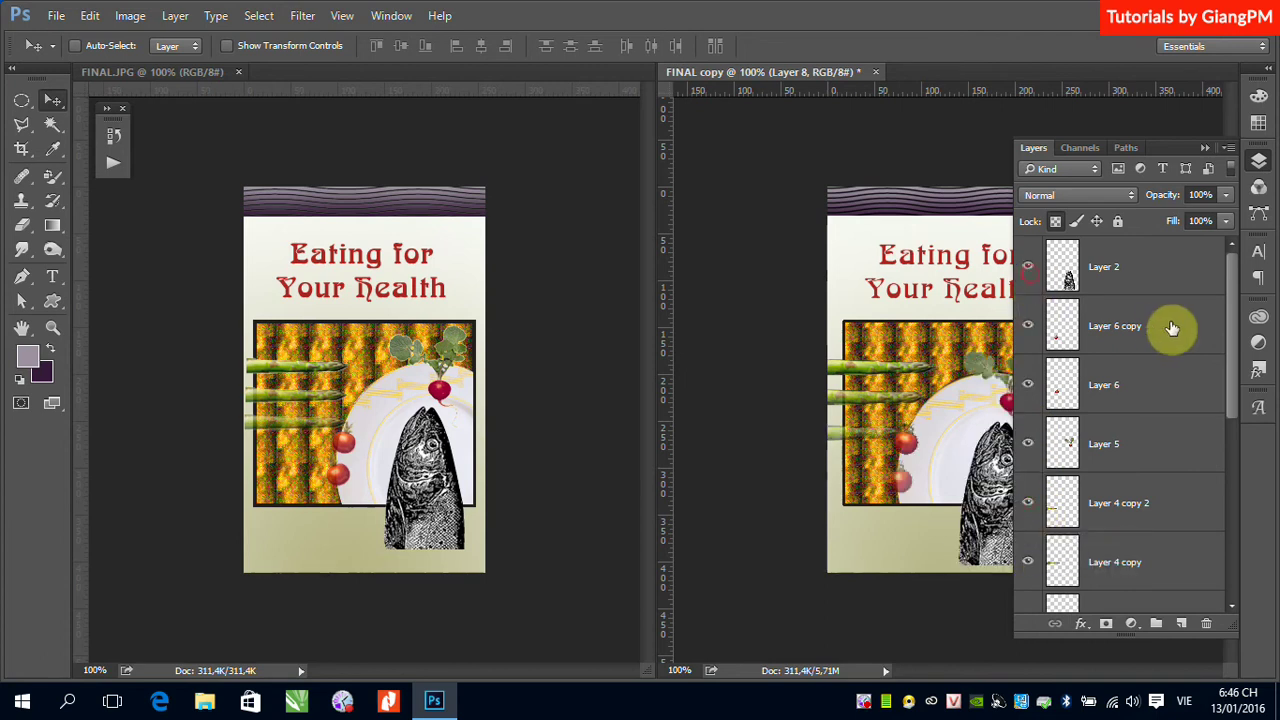
drag(1231, 271, 1241, 428)
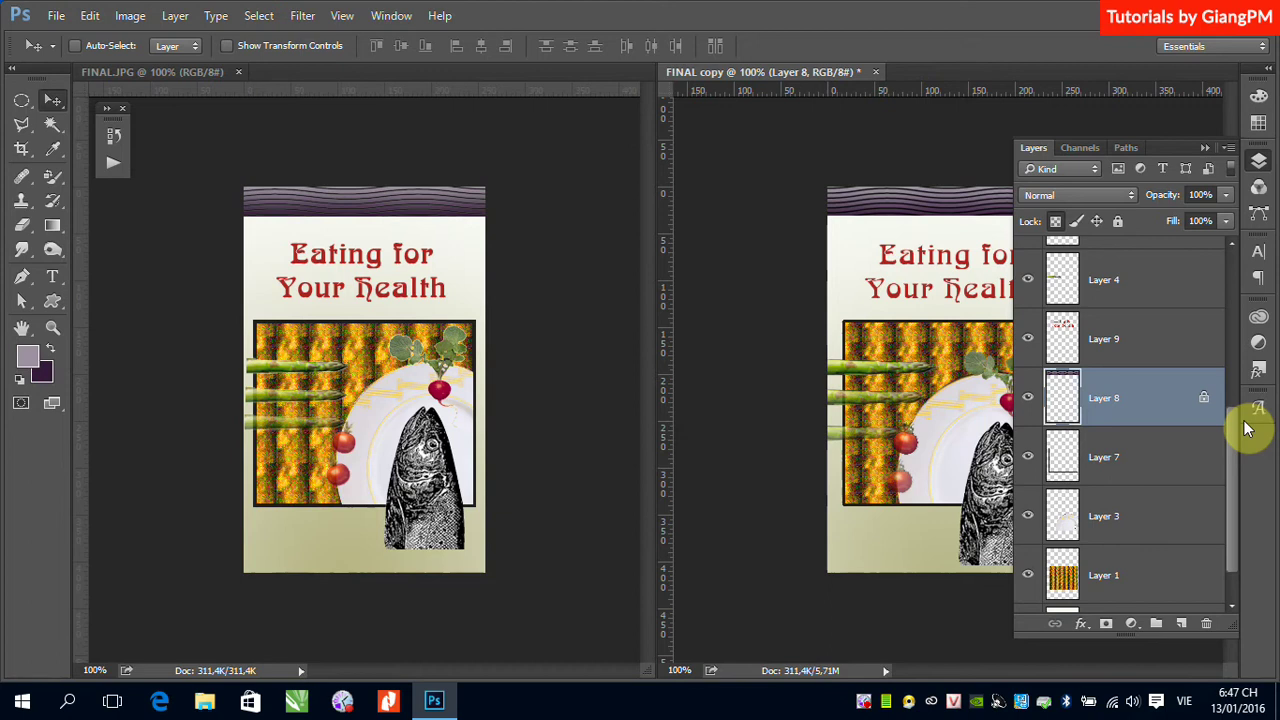
ctrl+click(992, 492)
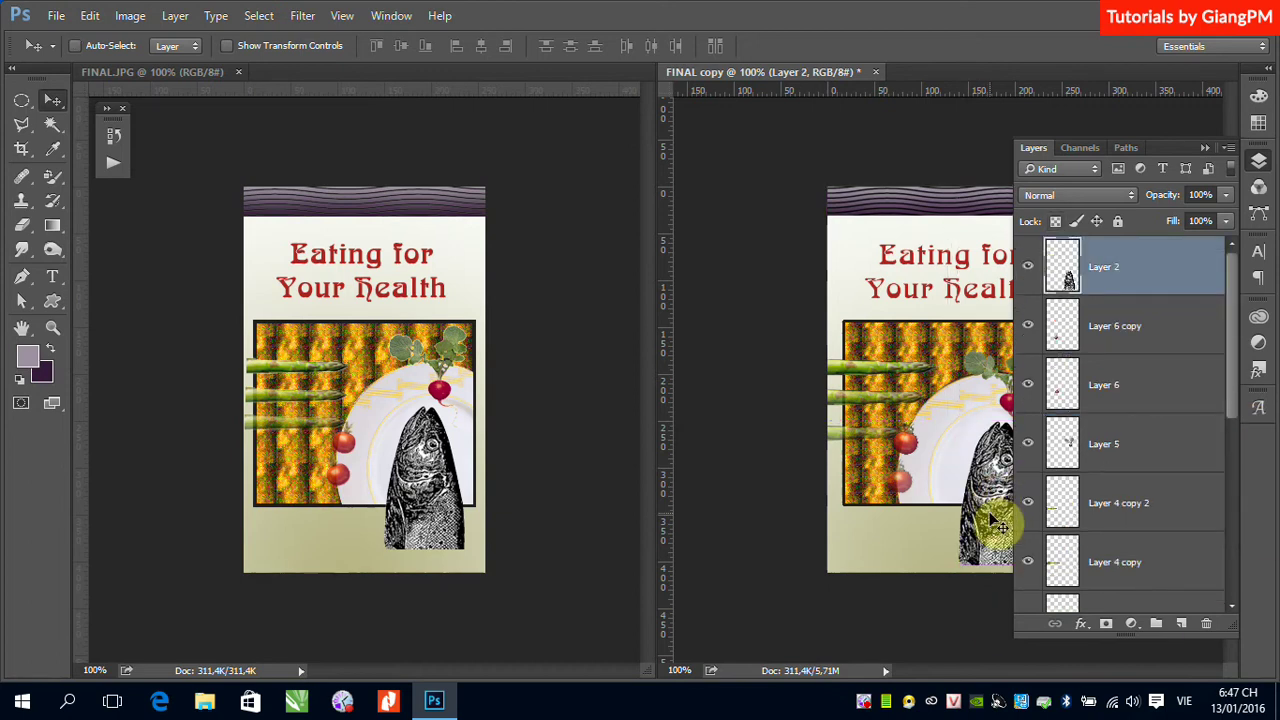
alt+click(1029, 270)
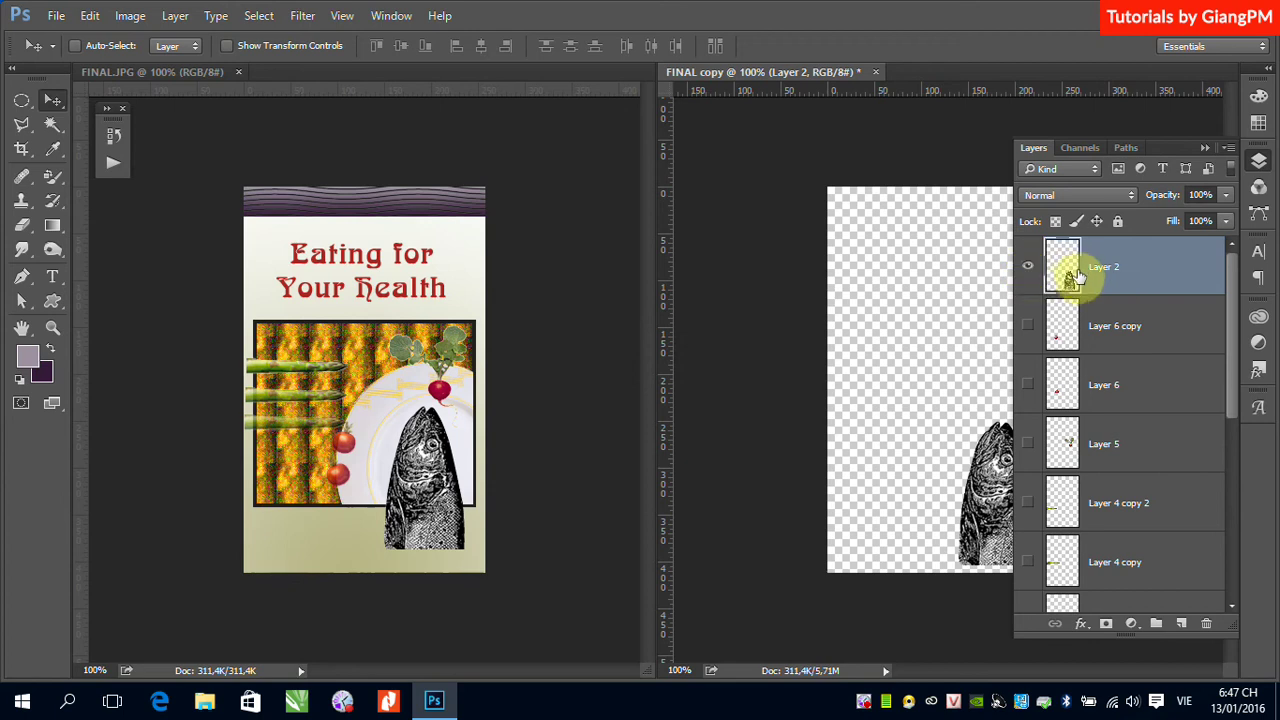
alt+click(1029, 271)
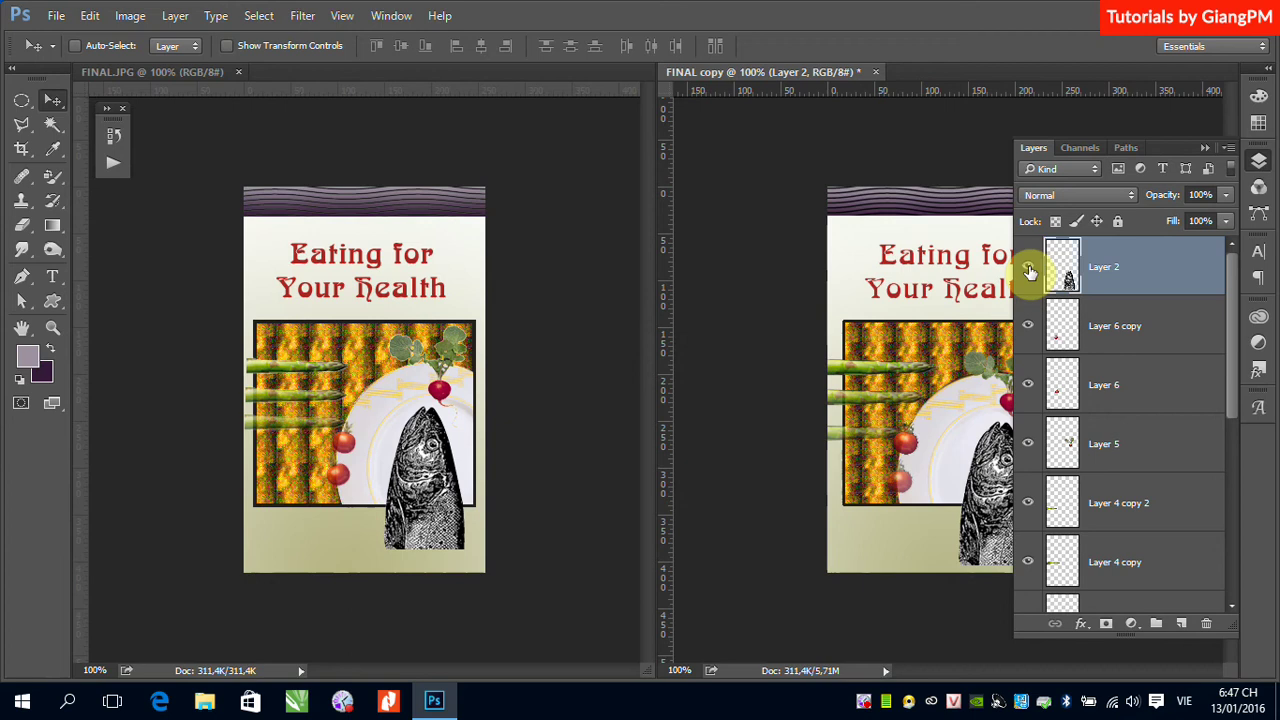
mouse_move(1229, 277)
mouse_down()
mouse_move(1245, 407)
mouse_move(1228, 434)
mouse_up()
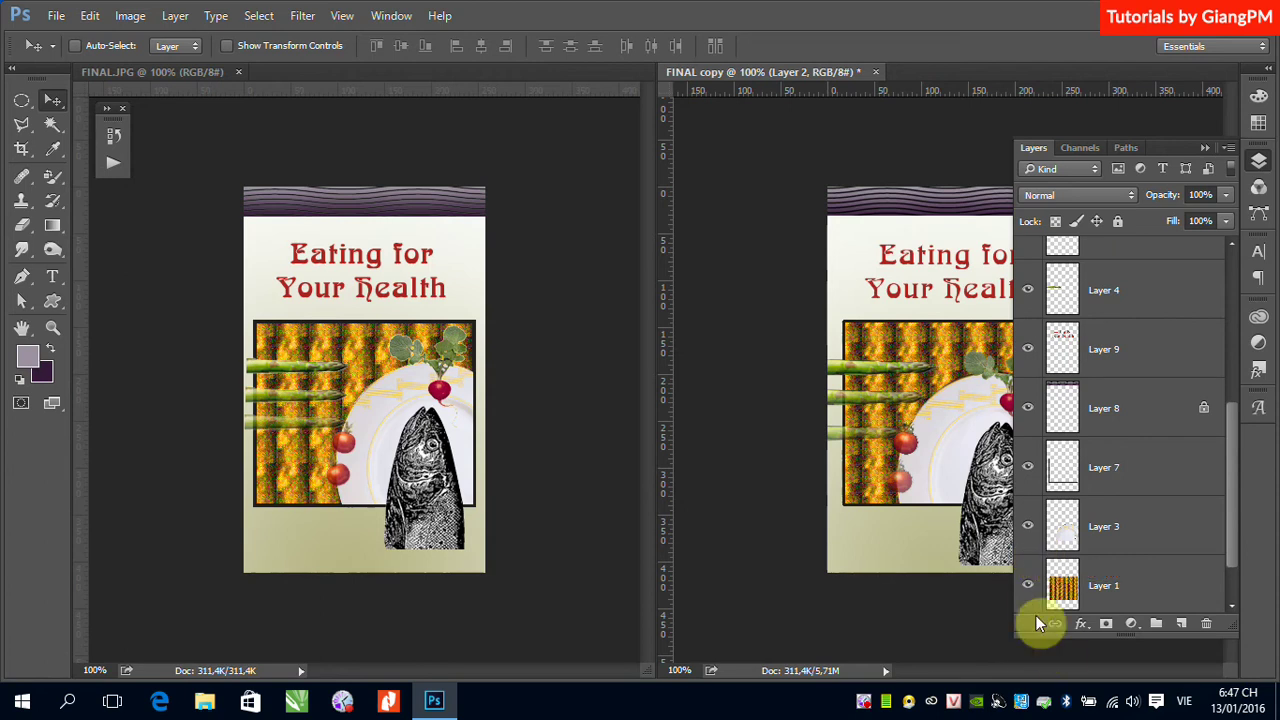
click(1030, 592)
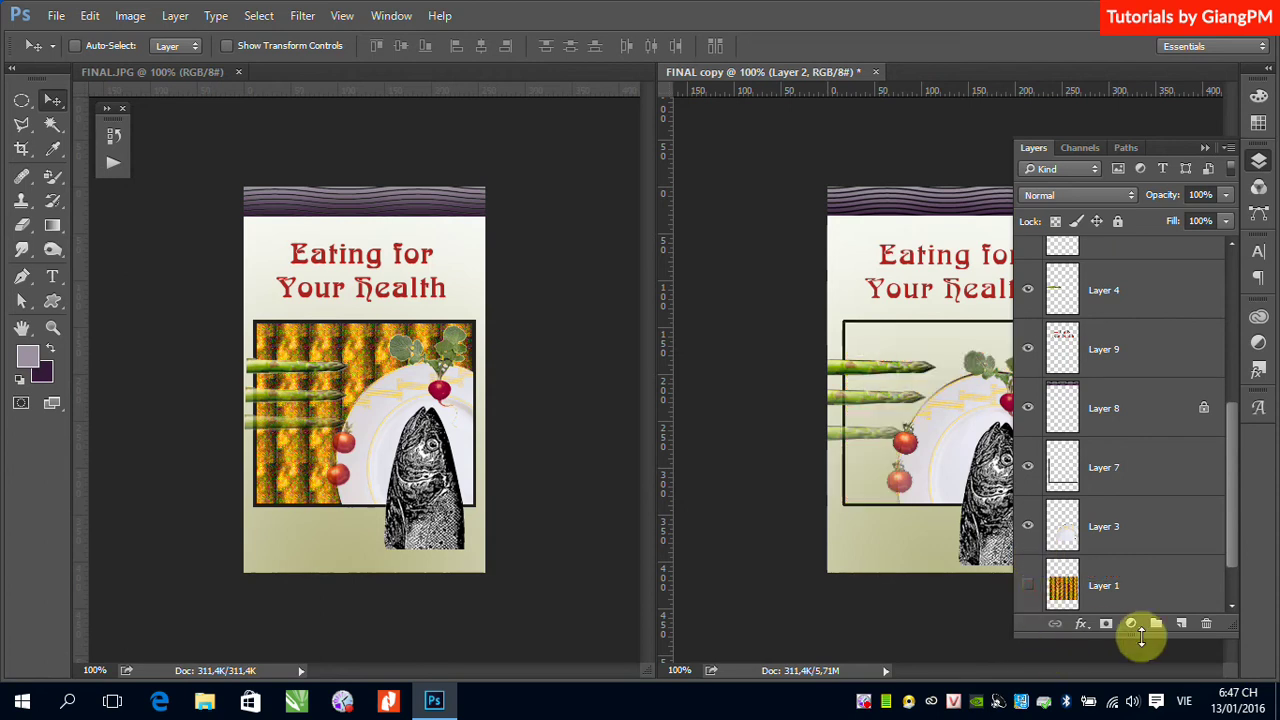
alt+click(1028, 468)
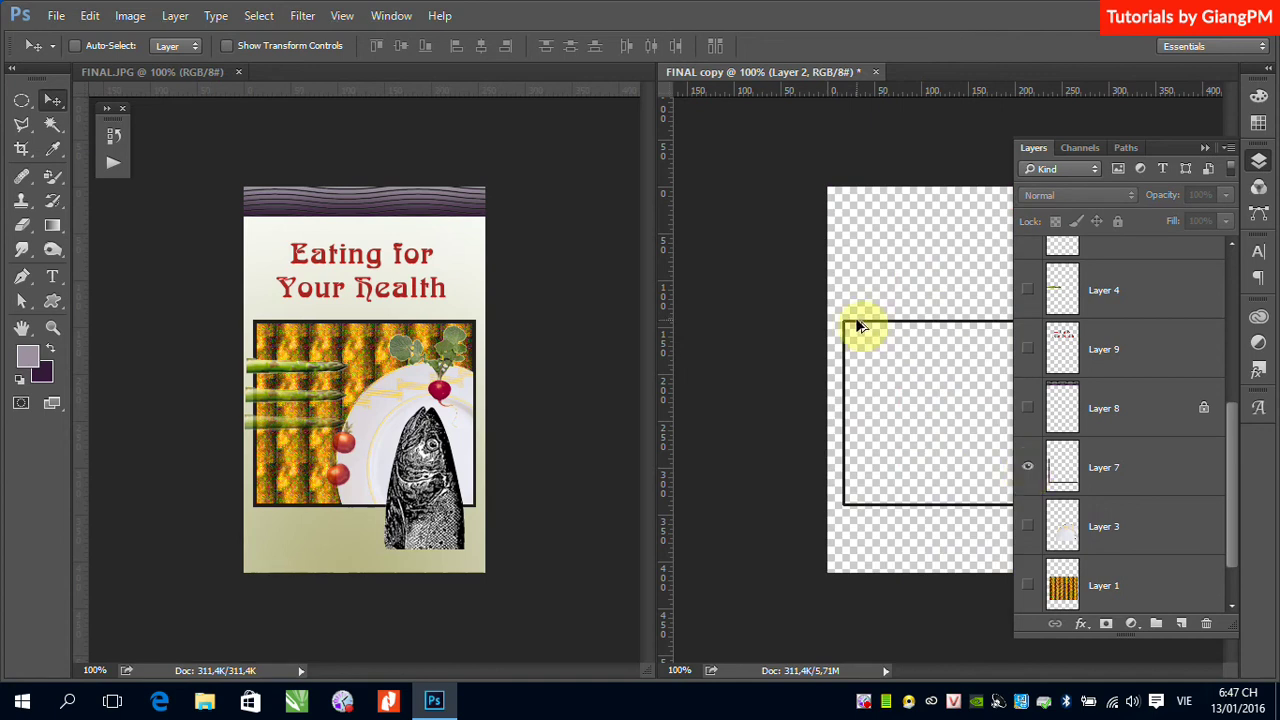
alt+click(1027, 468)
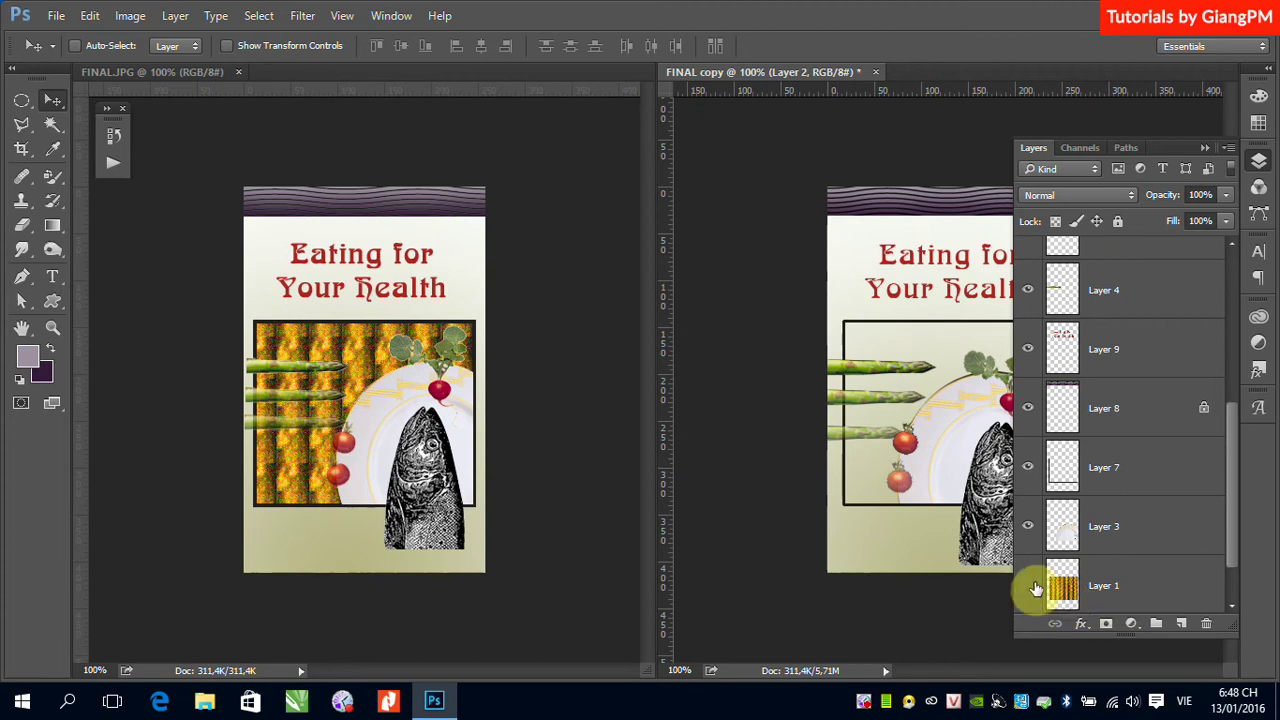
click(1028, 585)
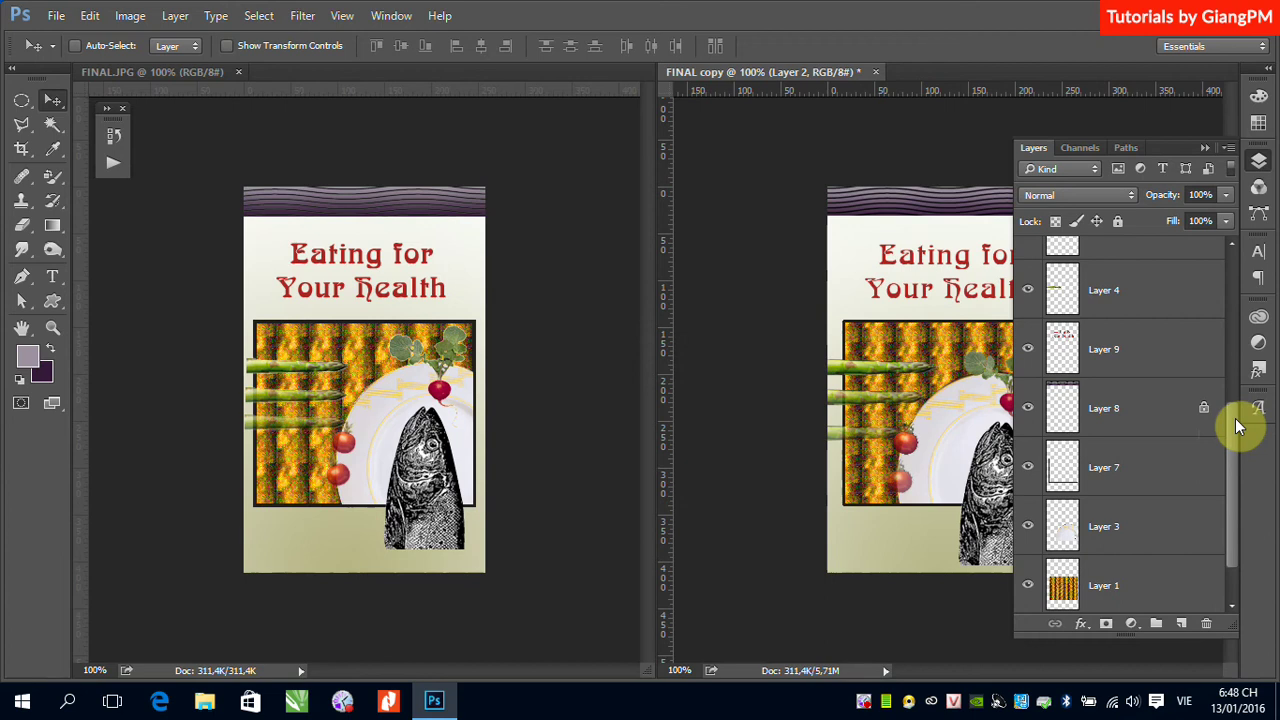
drag(1236, 418, 1235, 262)
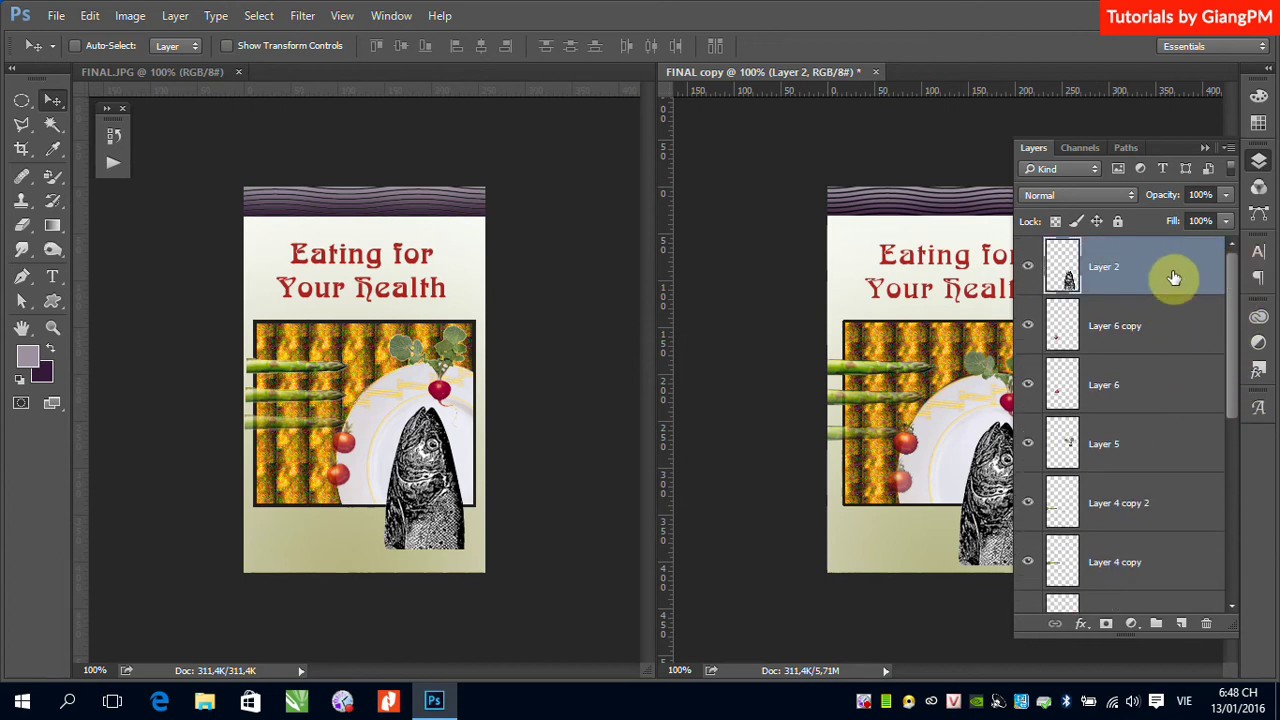
drag(1174, 278, 1180, 612)
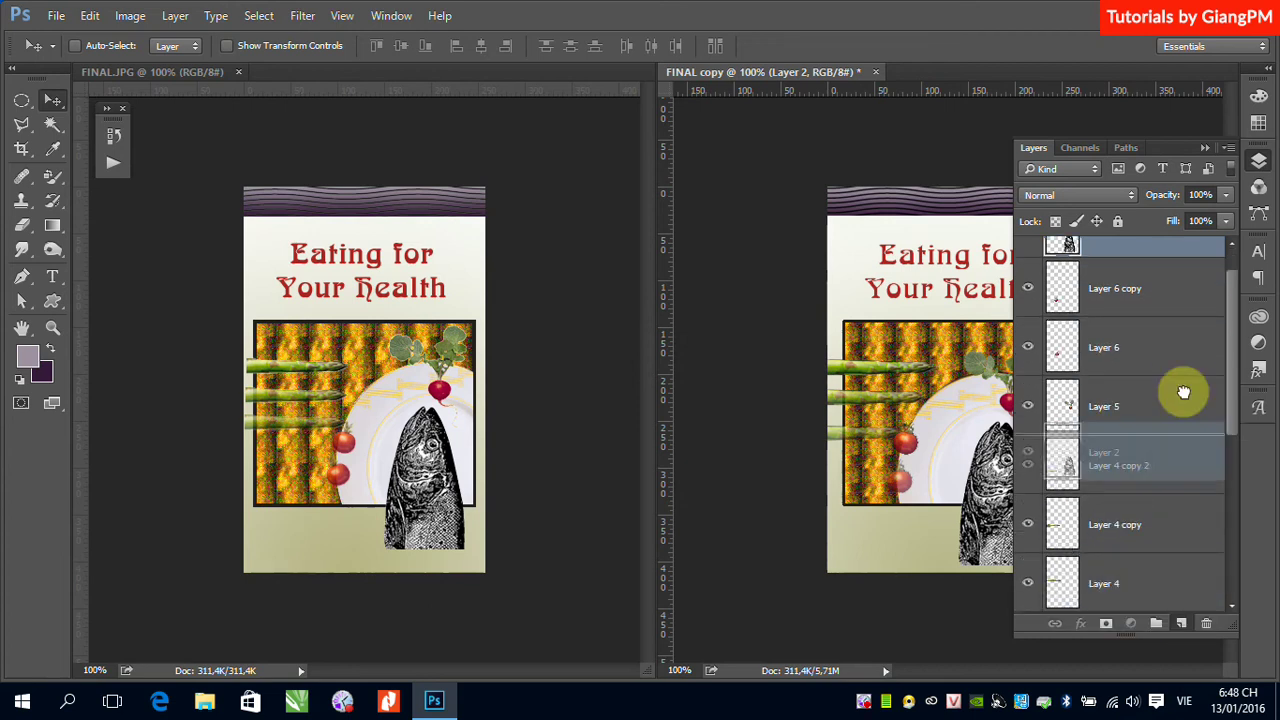
drag(1180, 612, 1172, 249)
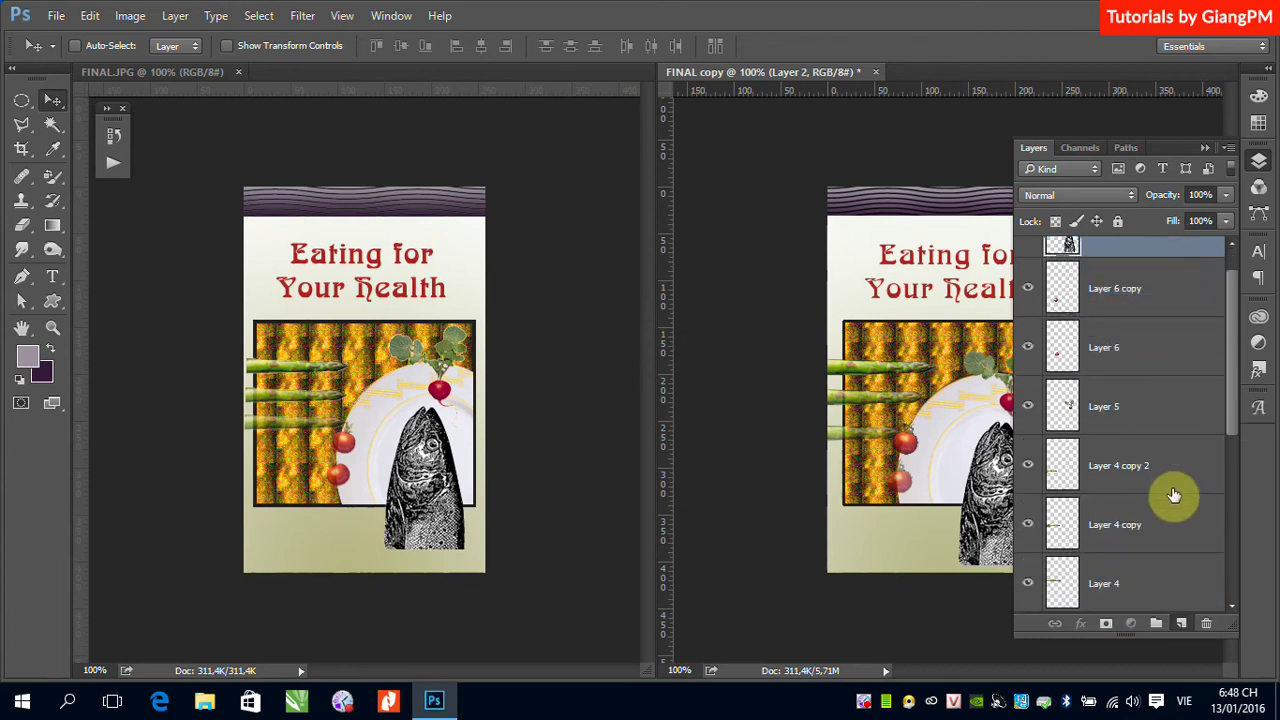
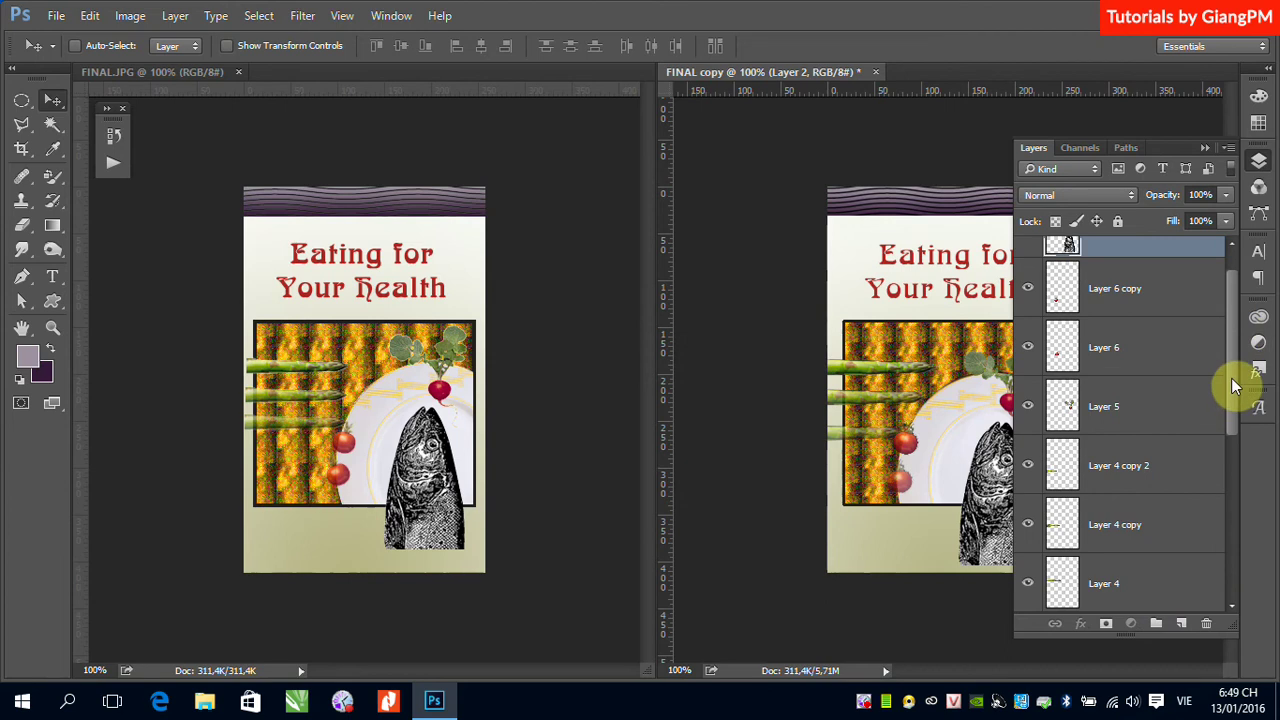
Step: Multi-select Layer 7, Layer 3 and Layer 1 in the Layers panel
drag(1232, 378, 1245, 553)
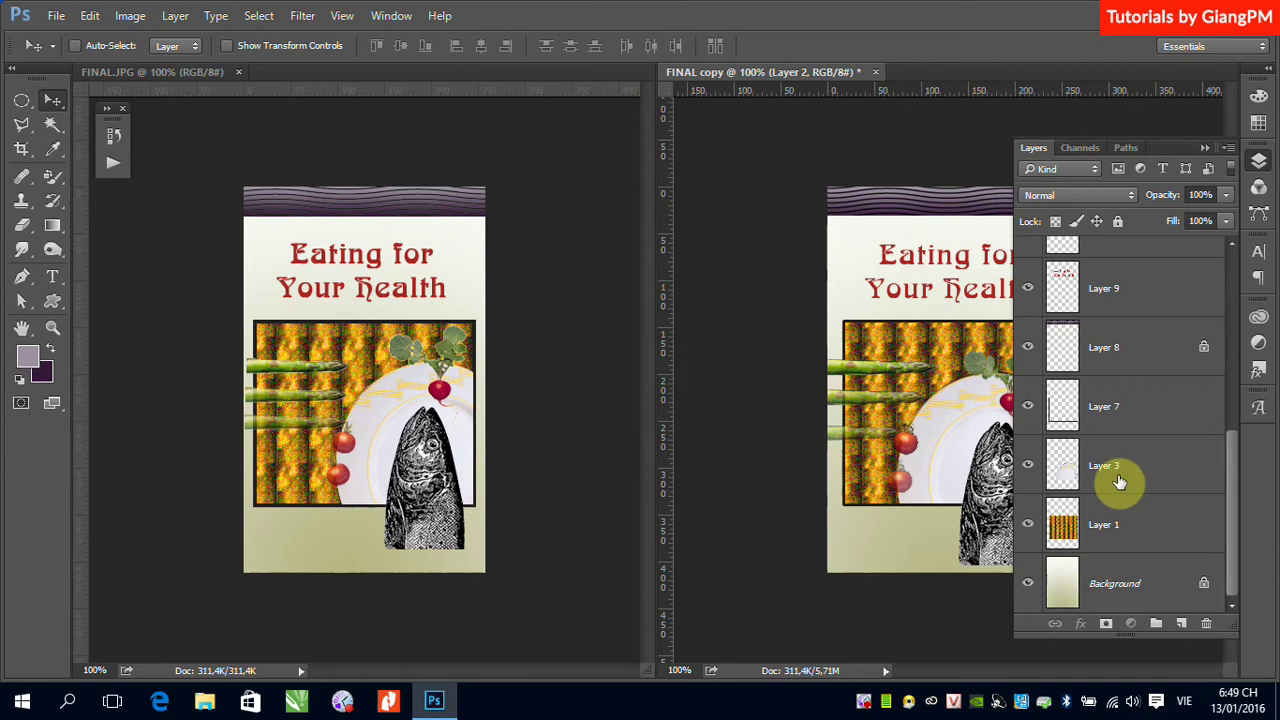
click(1119, 481)
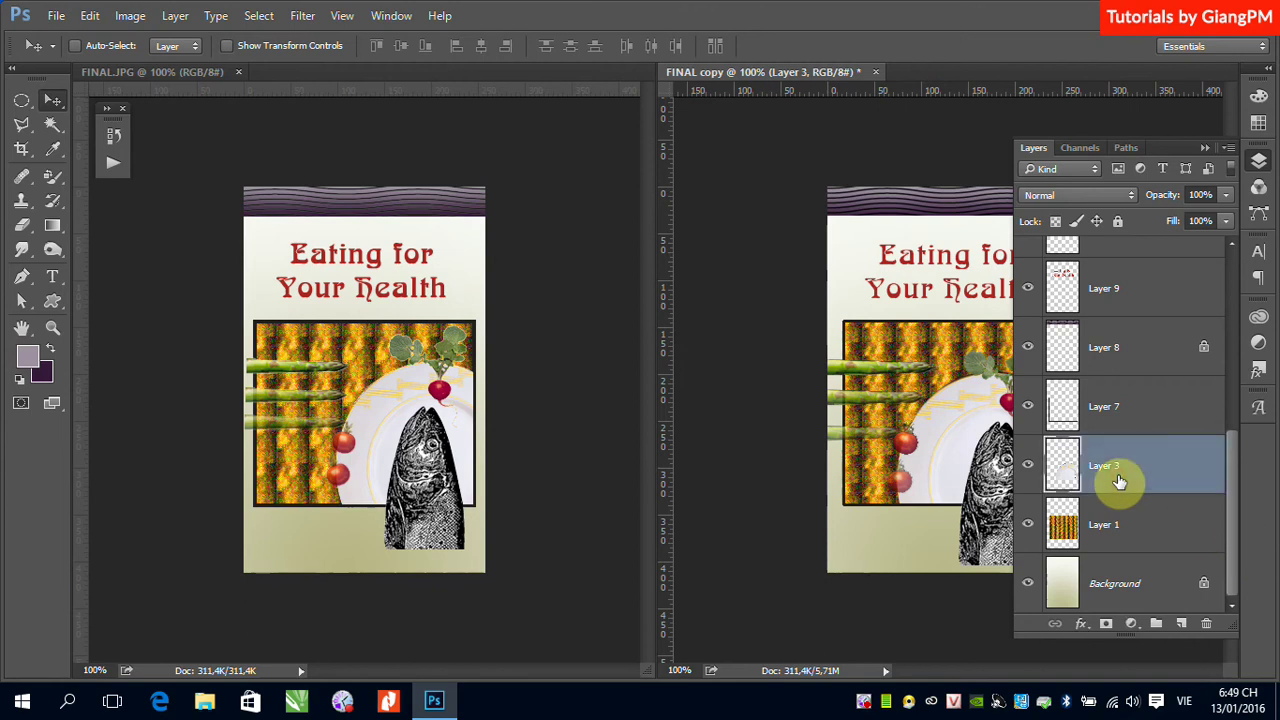
drag(1119, 481, 1065, 415)
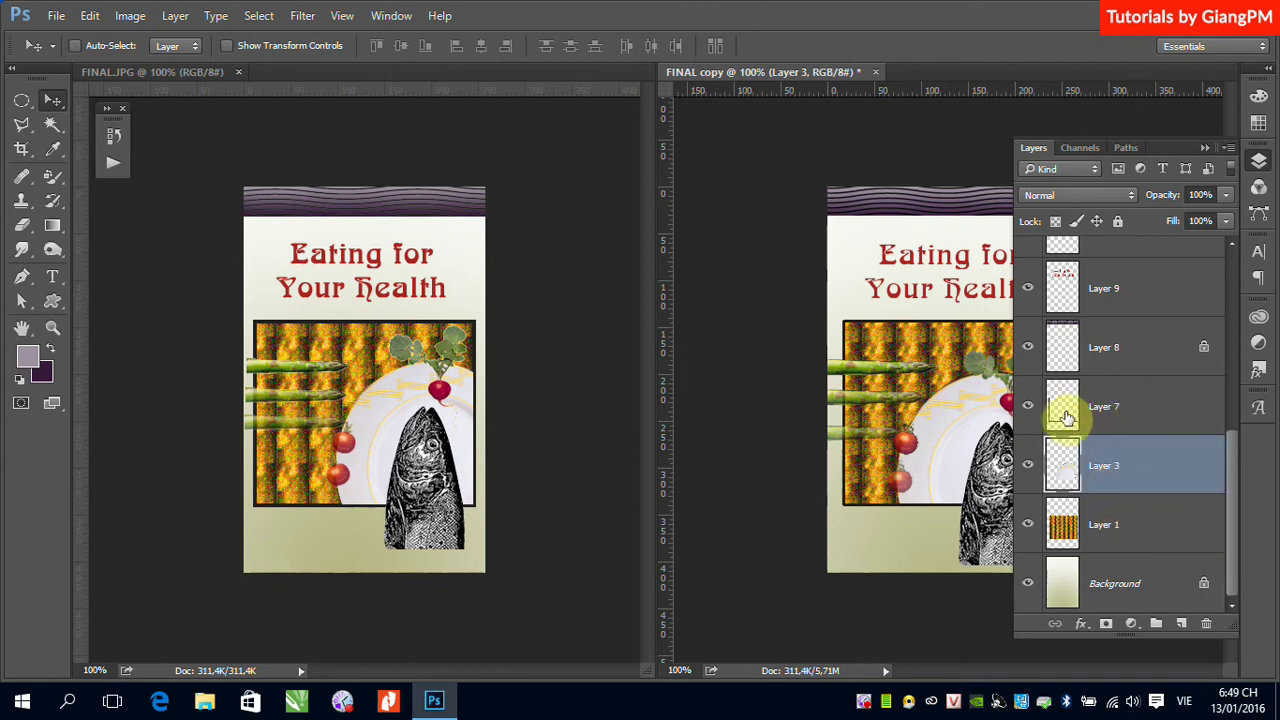
click(1104, 418)
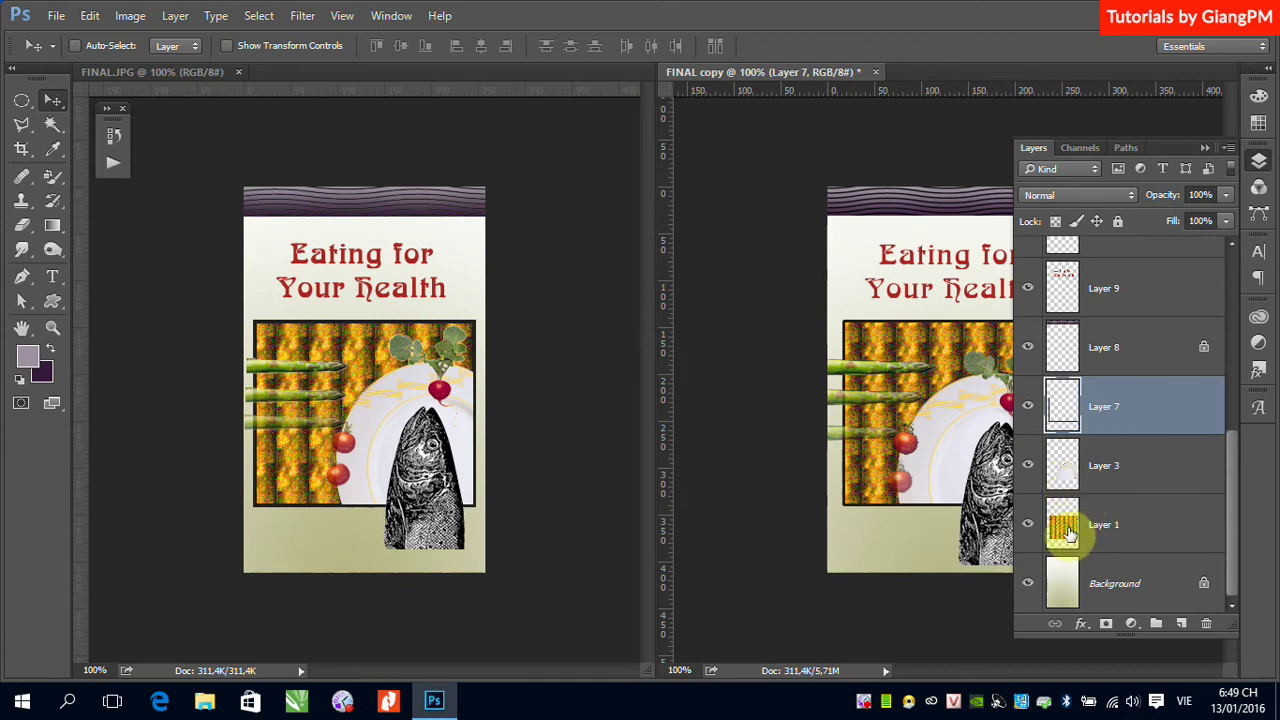
shift+click(1132, 532)
click(1203, 150)
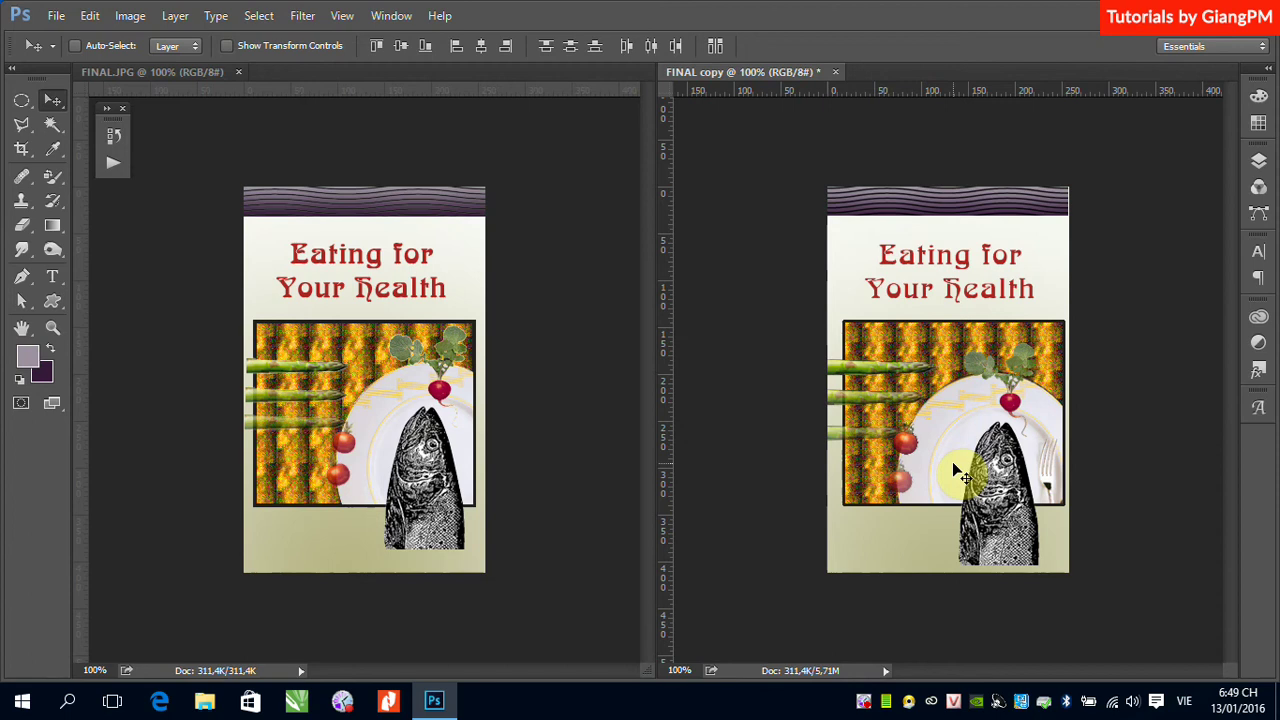
click(1258, 161)
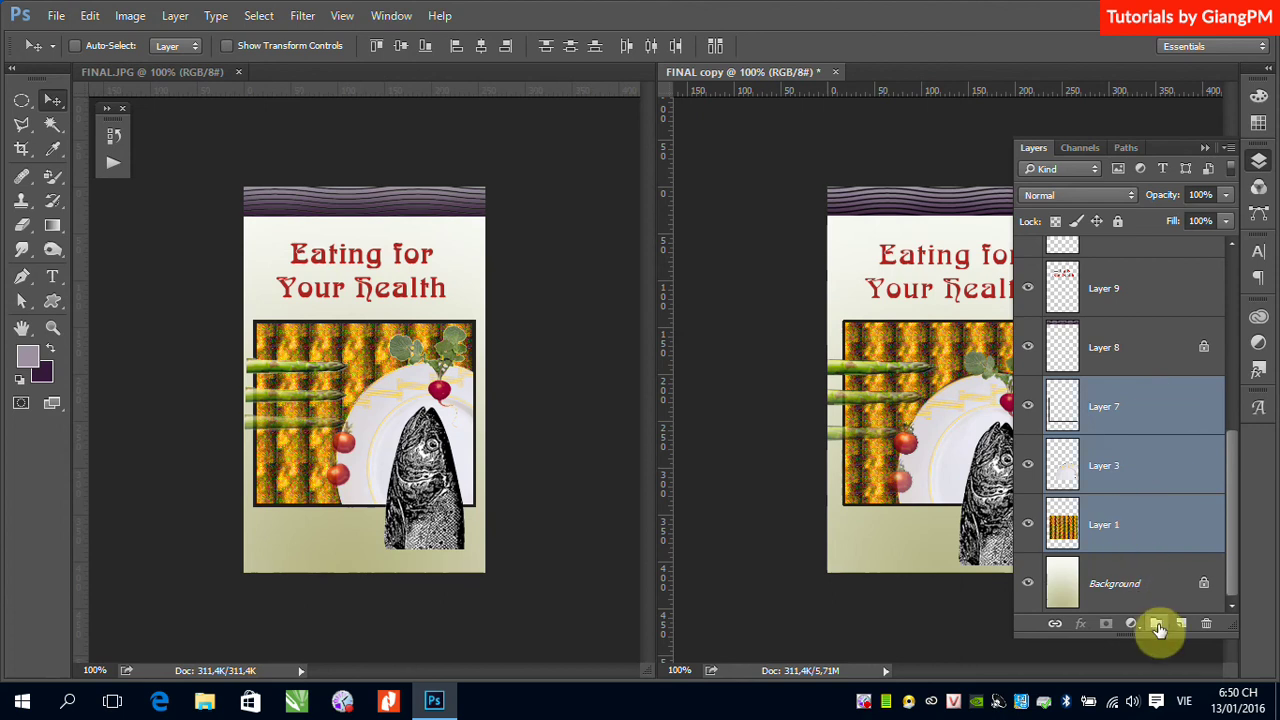
Step: Group Layer 7, Layer 3 and Layer 1 into Group 1, then check its contents and visibility
click(1157, 625)
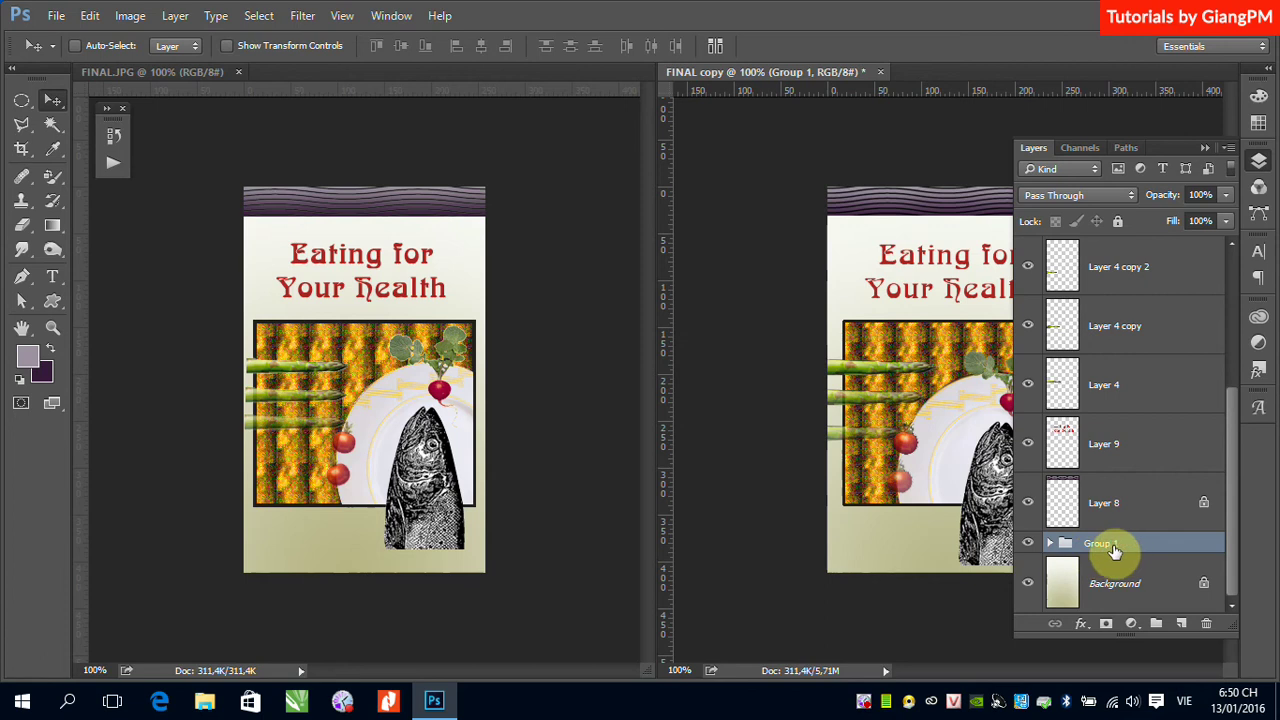
click(1051, 545)
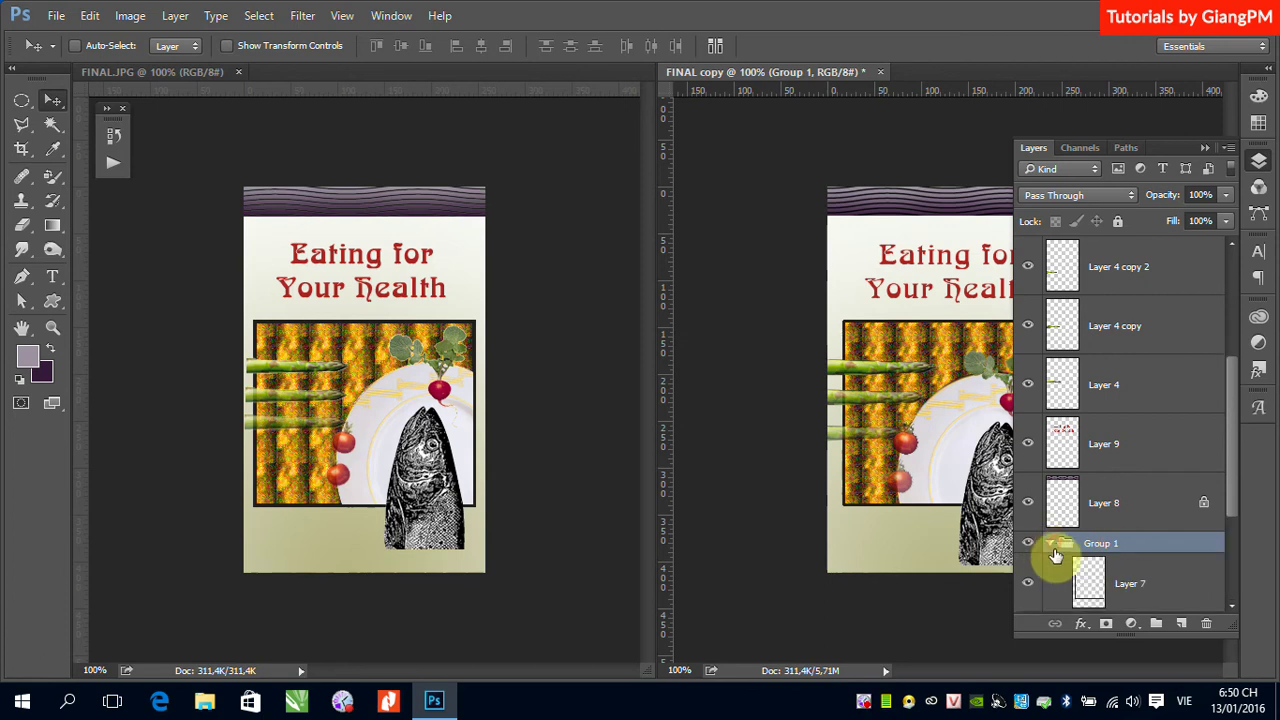
drag(1231, 501, 1237, 566)
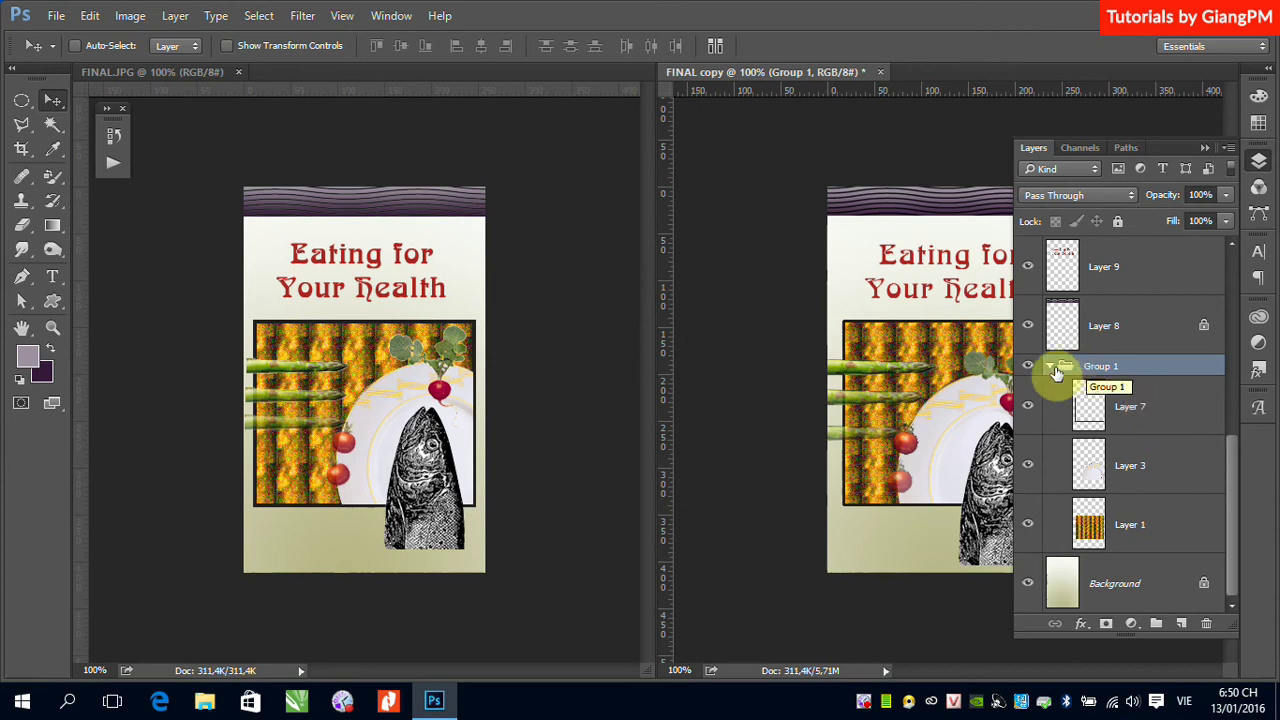
click(1049, 366)
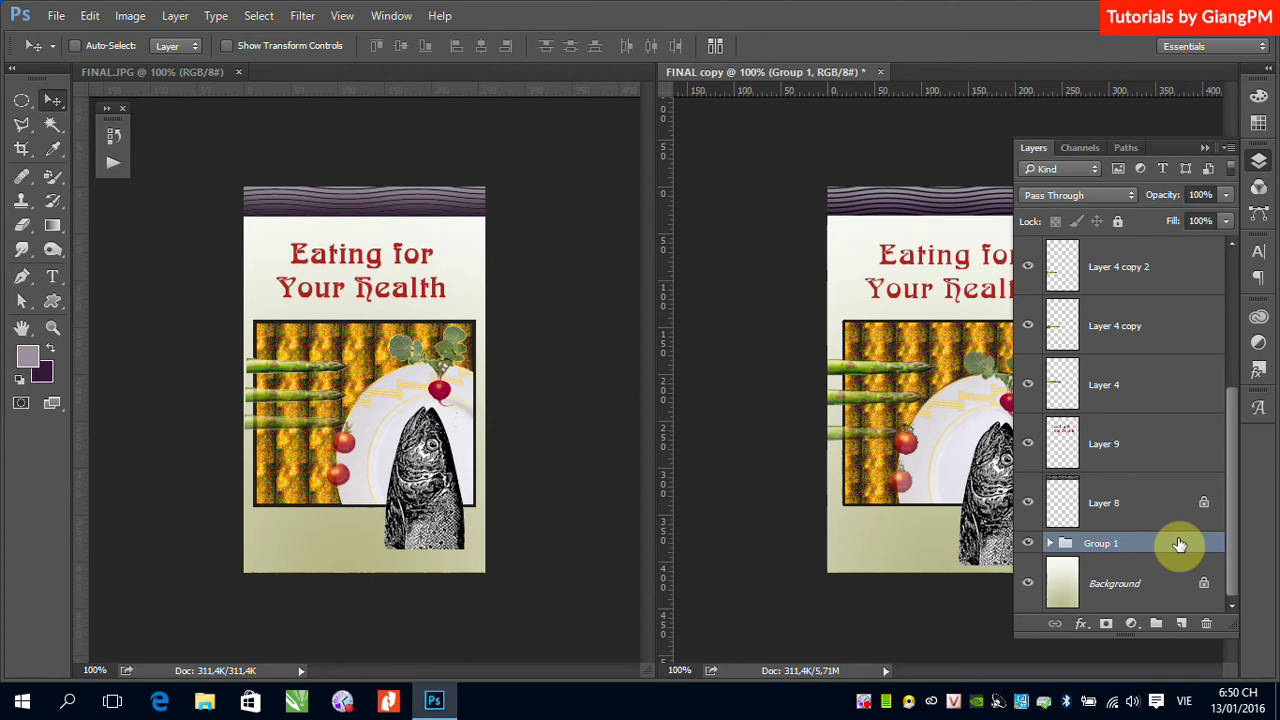
click(1027, 545)
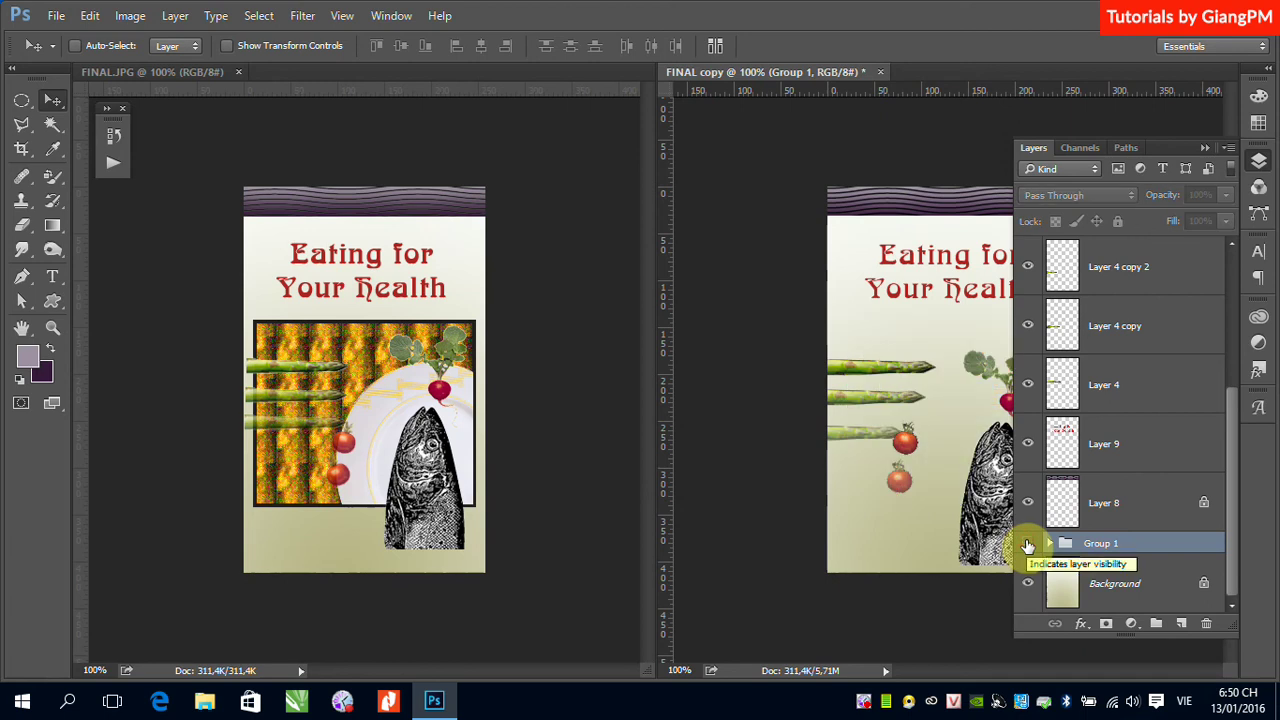
click(1028, 545)
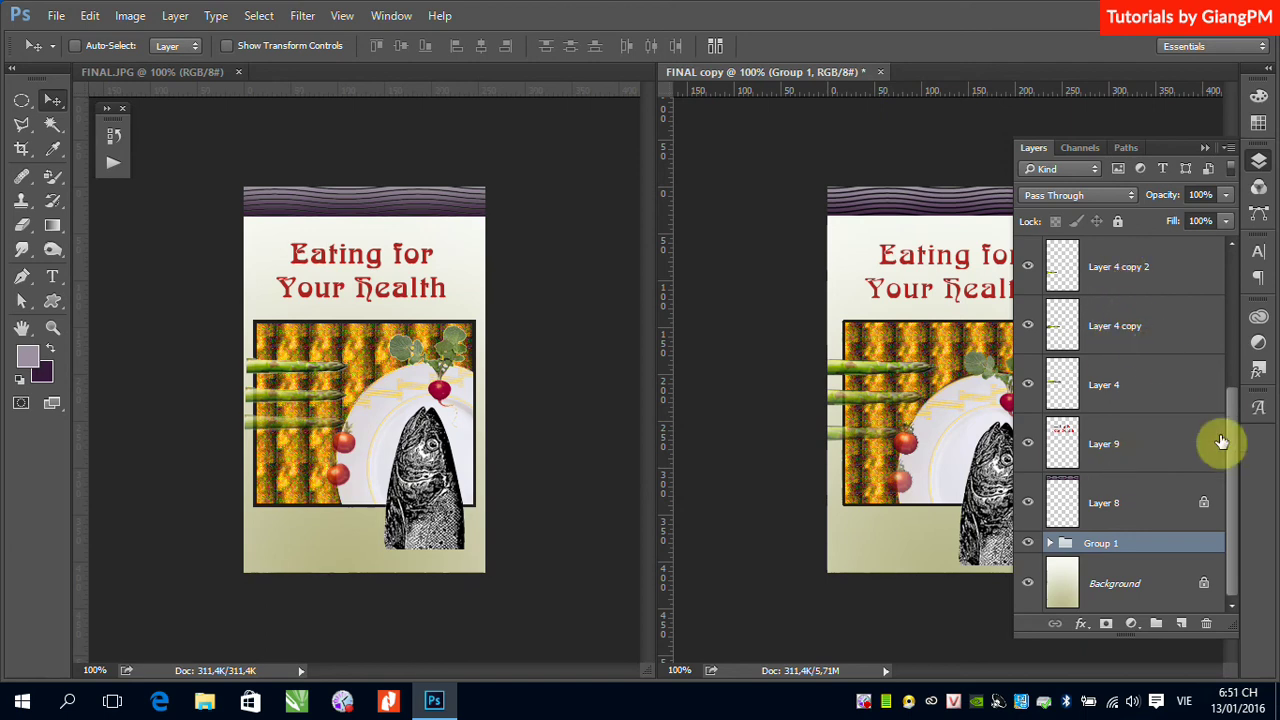
Step: Group Layer 4, Layer 4 copy and Layer 4 copy 2 into a new group
drag(1232, 442, 1258, 480)
drag(1240, 429, 1240, 400)
click(1108, 451)
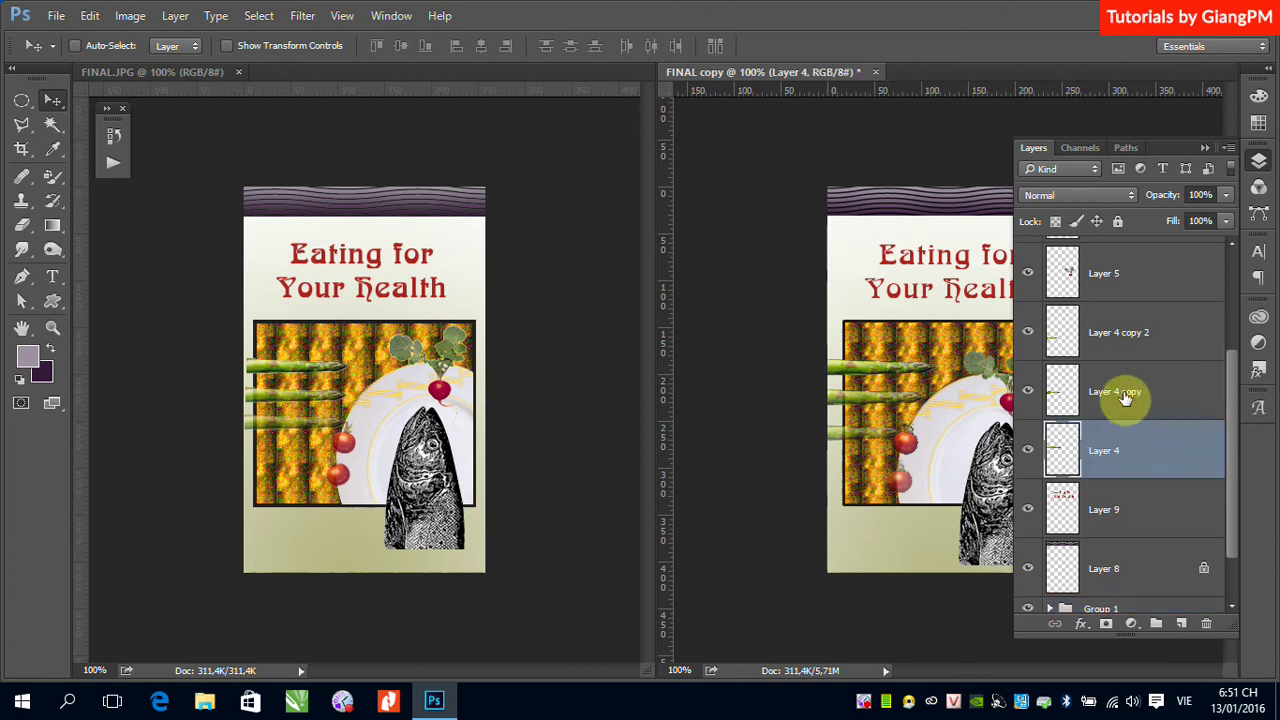
shift+click(1125, 397)
shift+click(1128, 335)
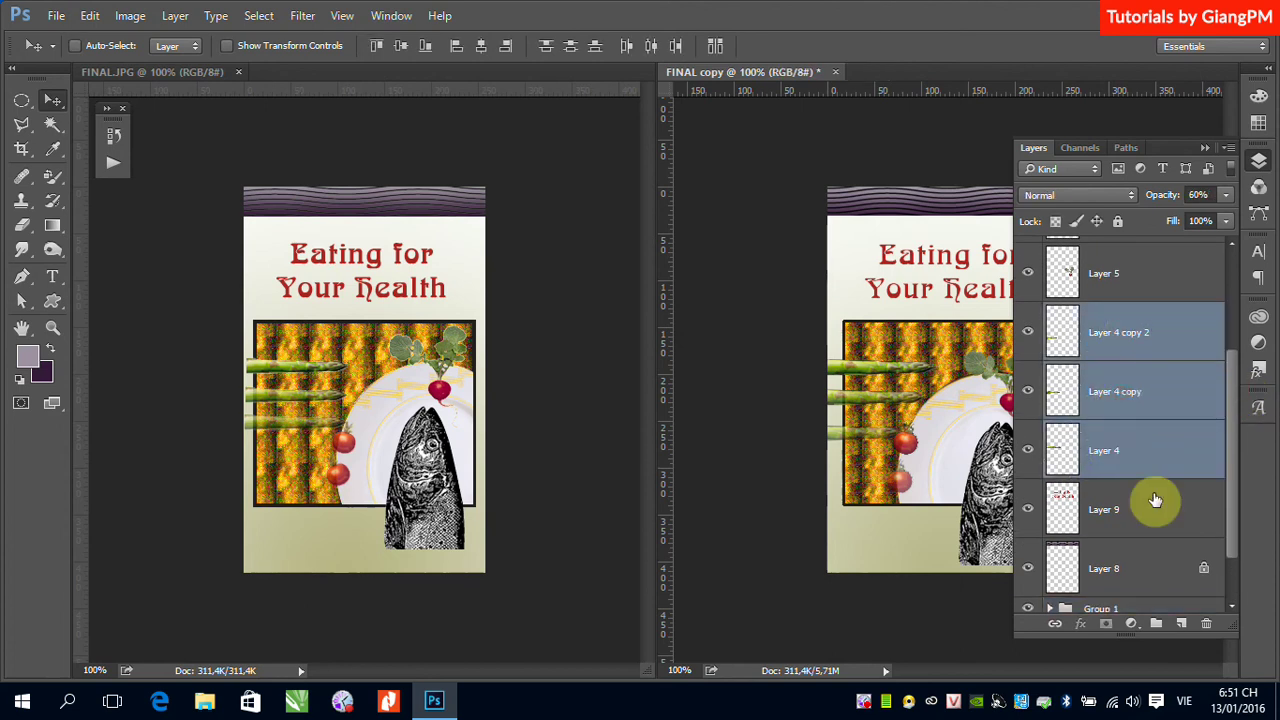
drag(1186, 449, 1156, 622)
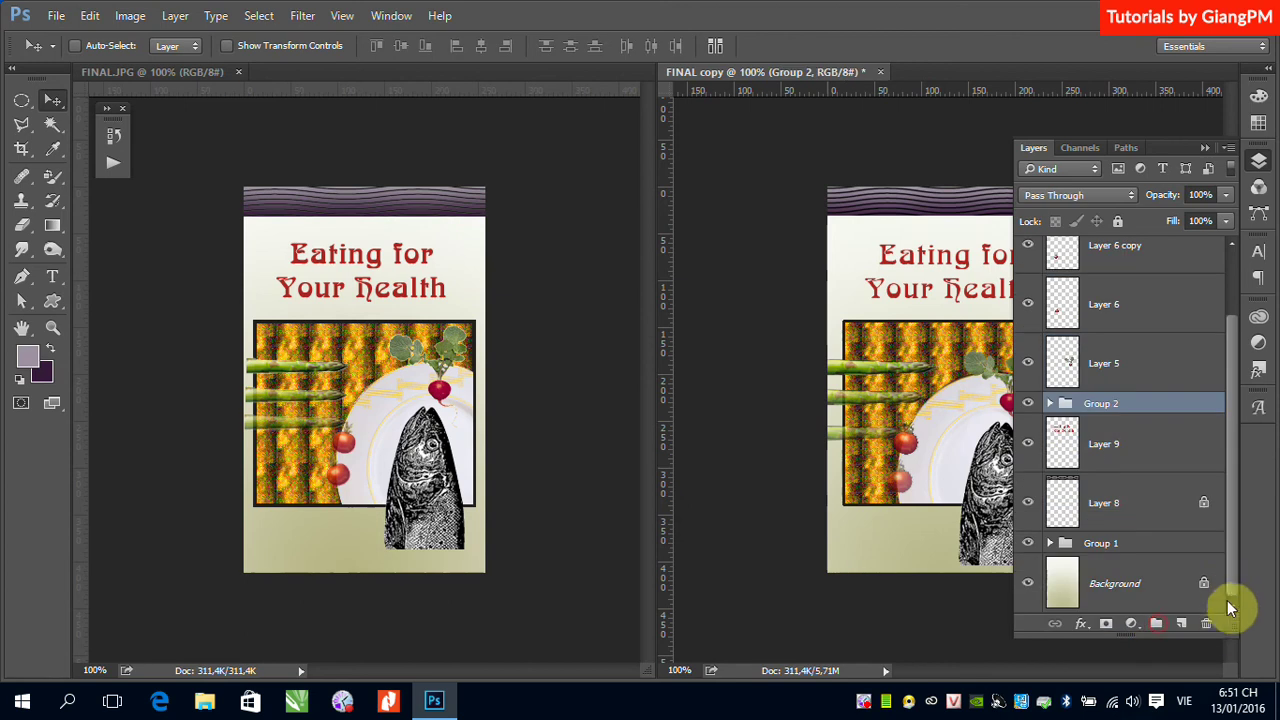
Step: Rename the new Group 2 to Mang and Group 1 to nen1
double_click(1095, 408)
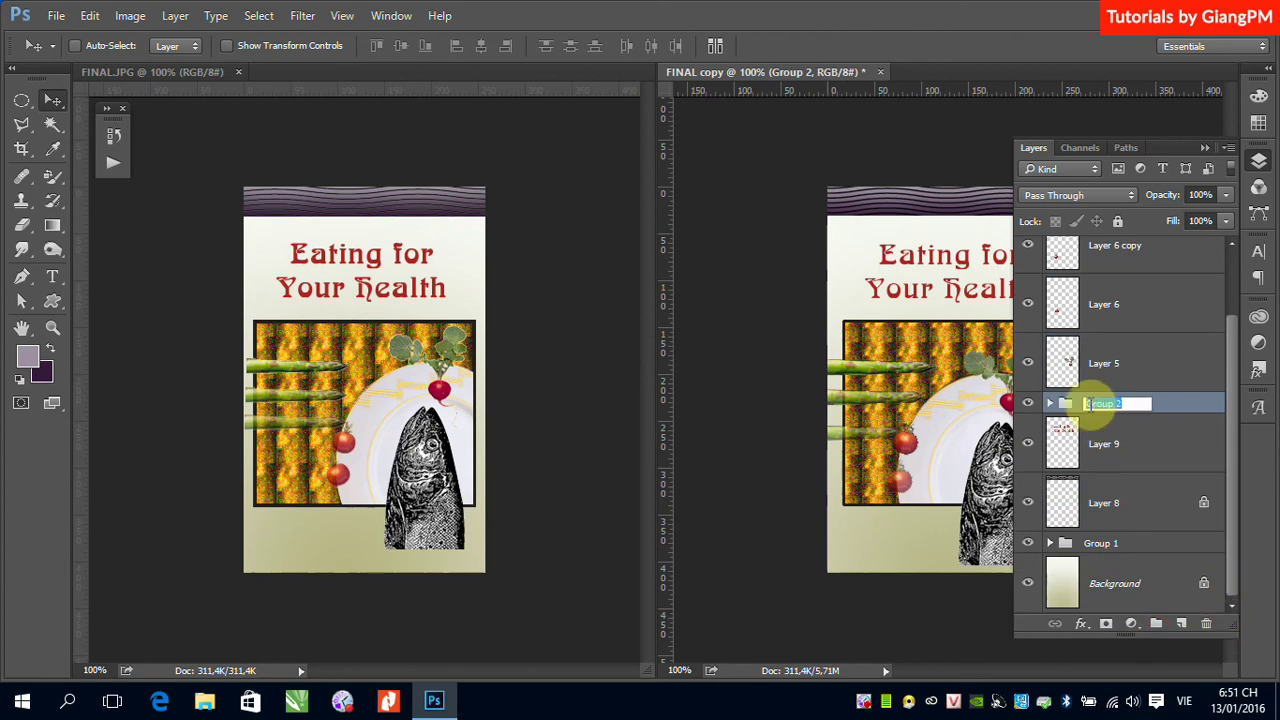
text(Nan)
text(g)
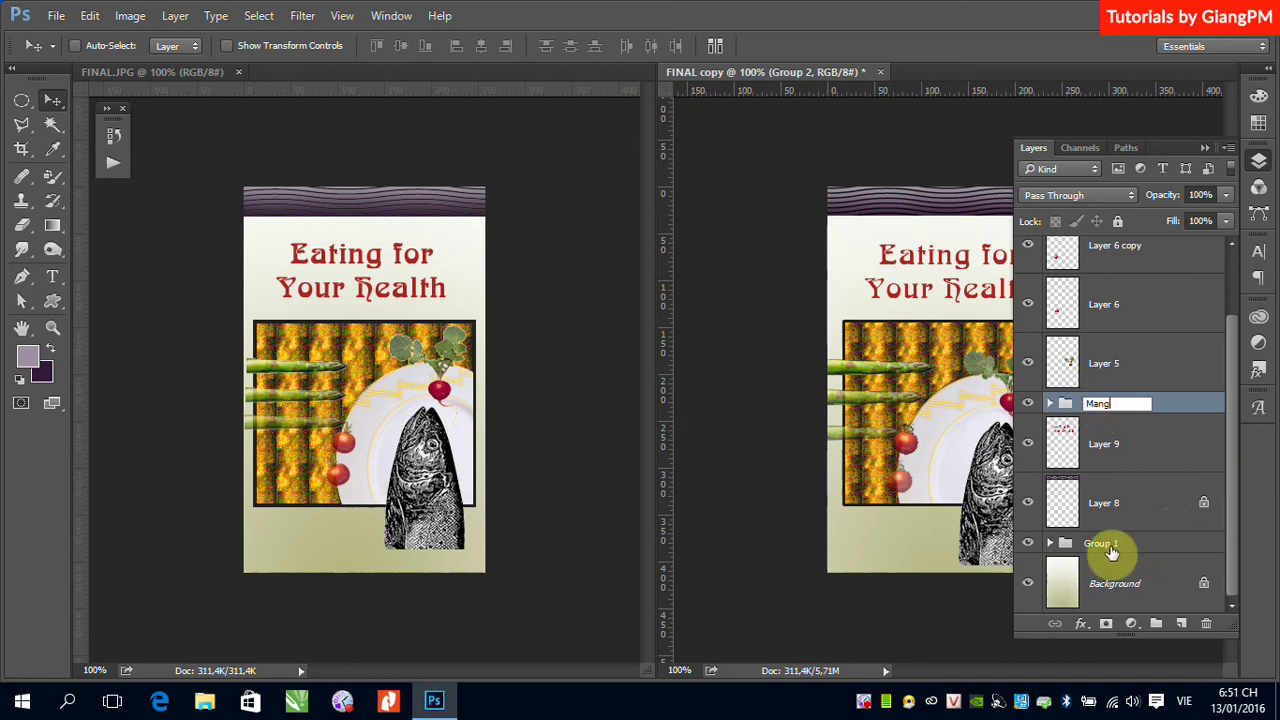
click(1106, 548)
double_click(1105, 545)
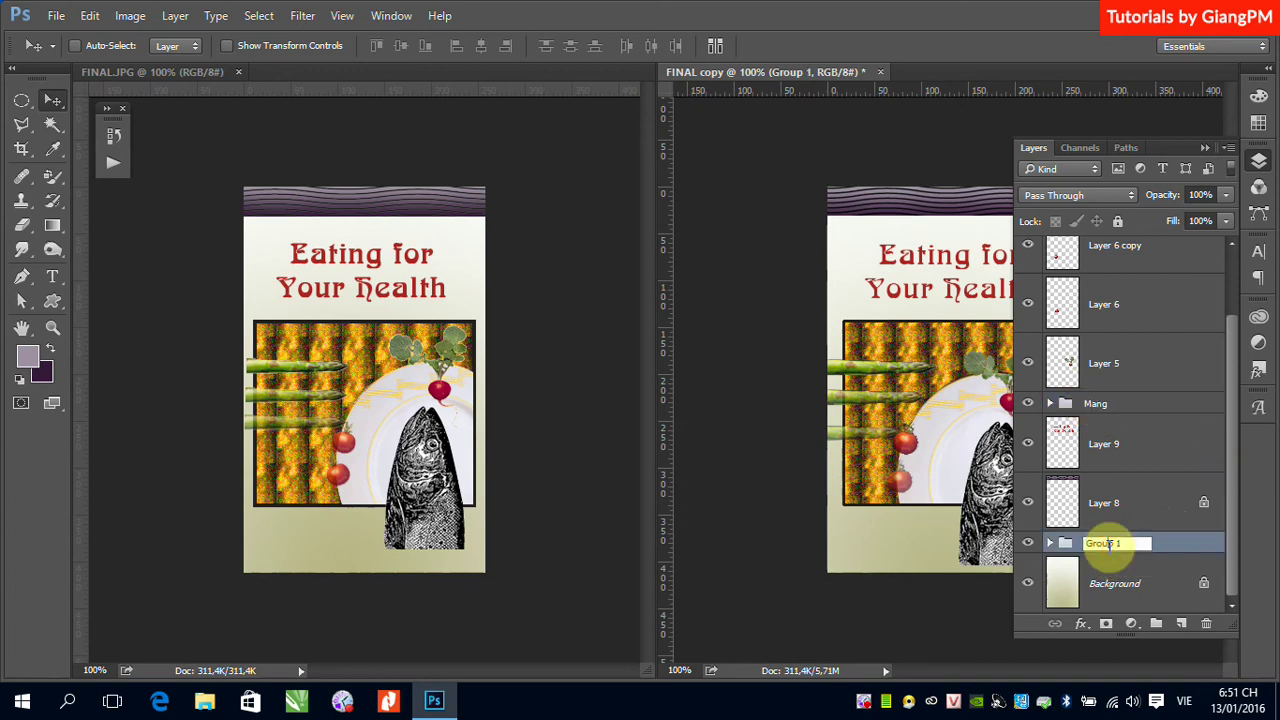
text(nen)
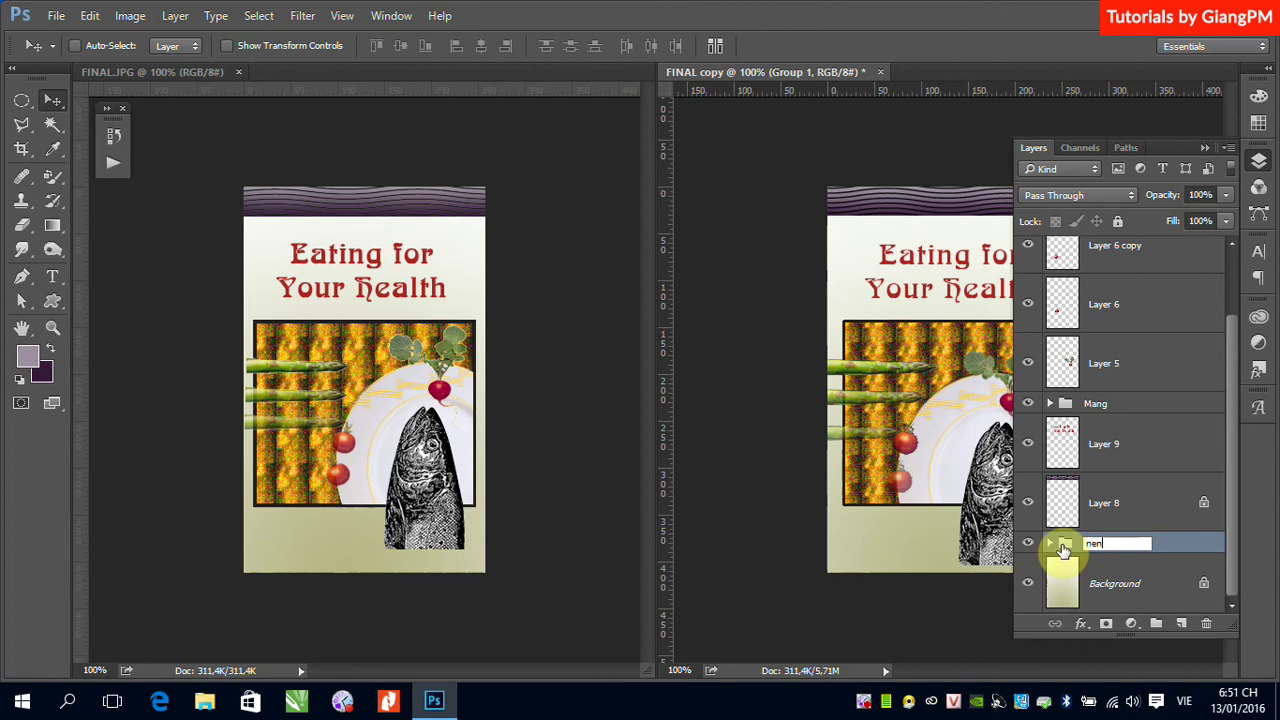
text(1)
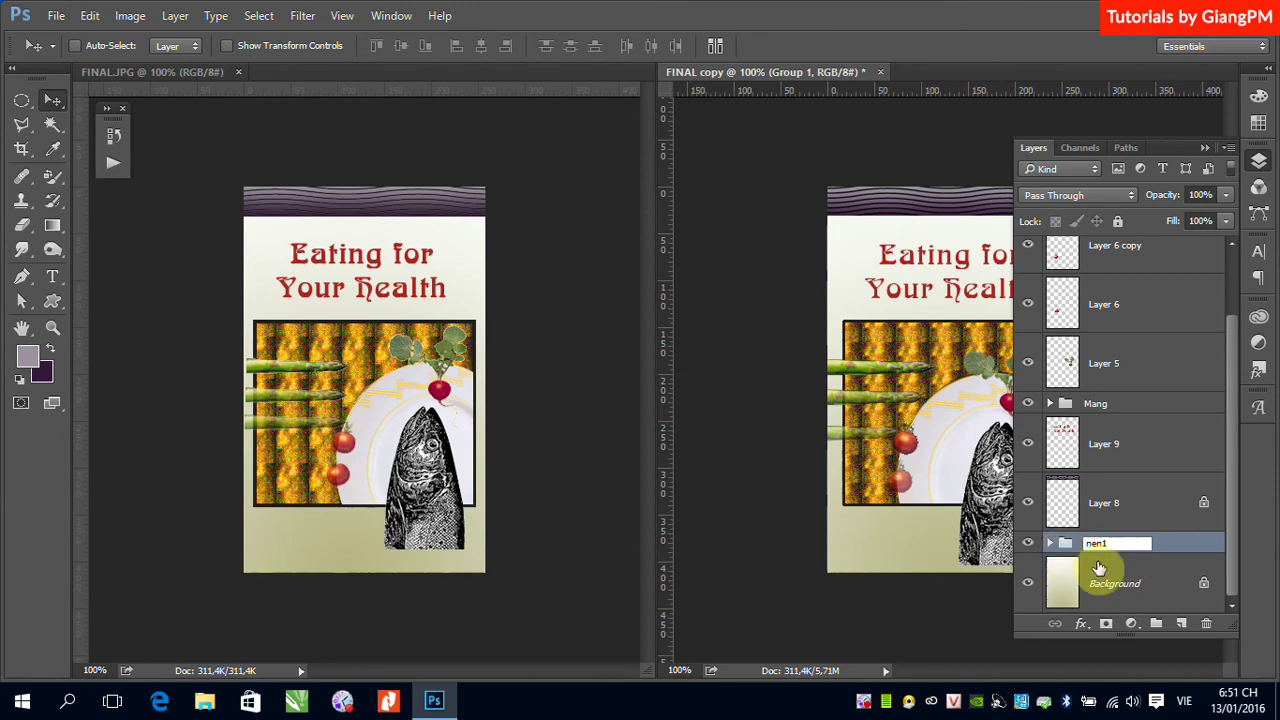
click(1128, 600)
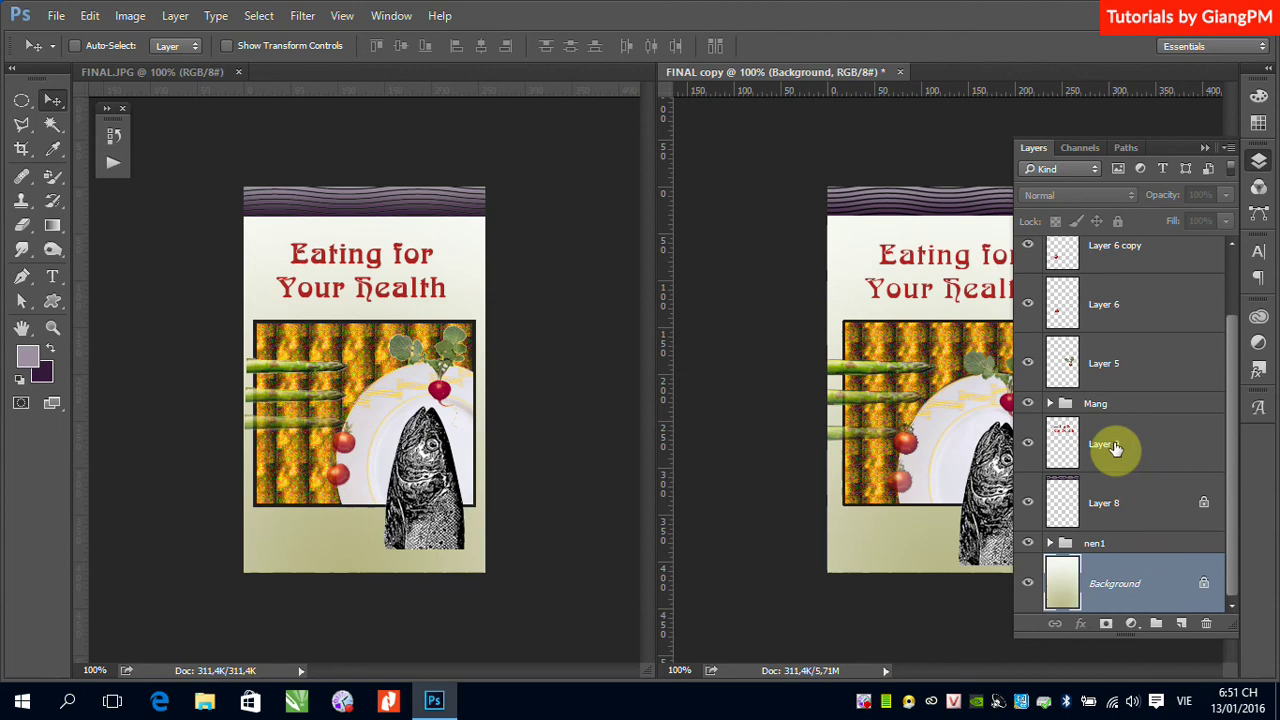
Step: Group Layer 6 and Layer 6 copy via Layer > Group Layers, placing Group 1 below Mang
mouse_move(1228, 359)
mouse_down()
mouse_move(1237, 286)
mouse_move(1236, 403)
mouse_move(1222, 275)
mouse_up()
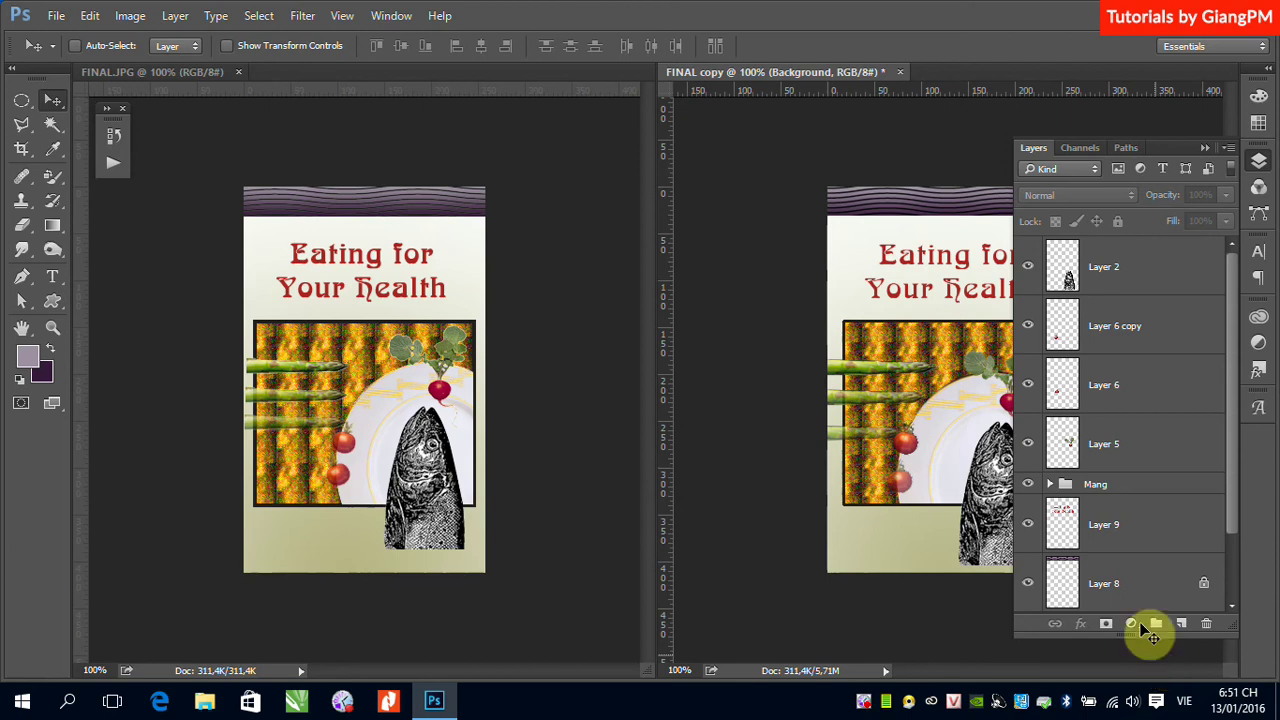
mouse_move(1225, 353)
mouse_down()
mouse_move(1231, 454)
mouse_move(1249, 320)
mouse_move(1229, 458)
mouse_move(1223, 283)
mouse_move(1224, 496)
mouse_up()
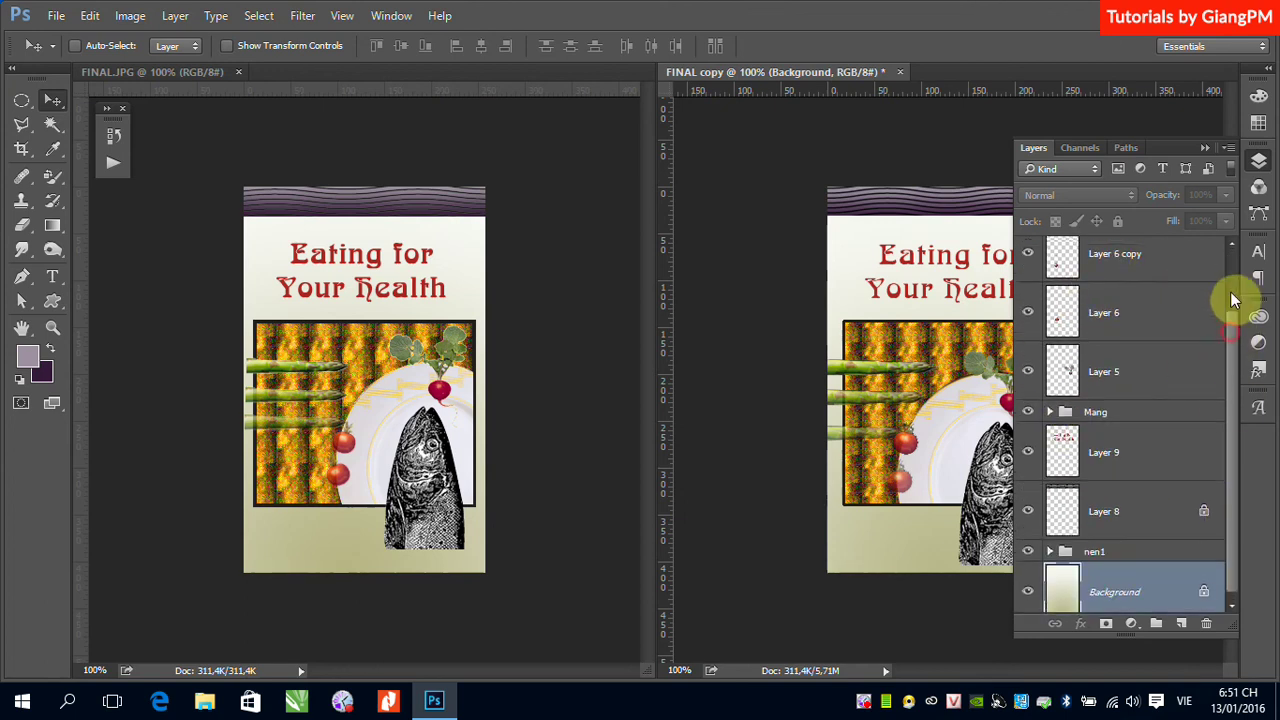
drag(1230, 345, 1232, 285)
click(1135, 317)
shift+click(1130, 360)
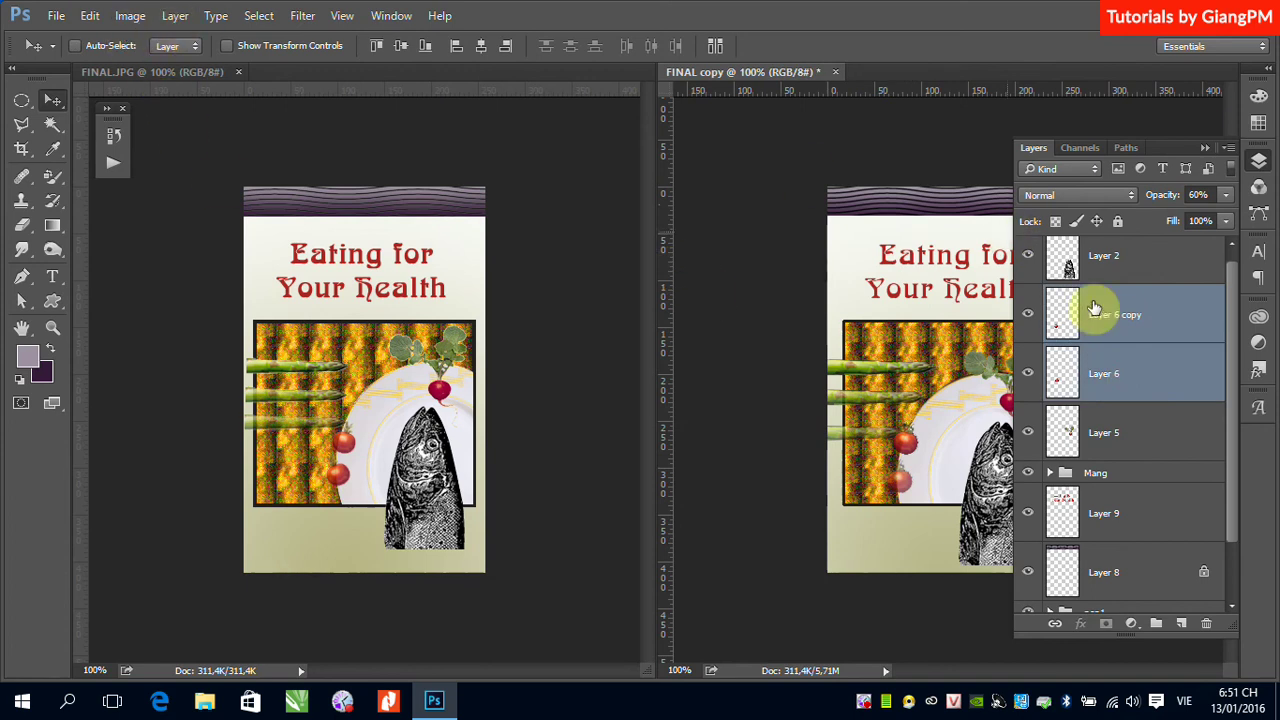
click(186, 17)
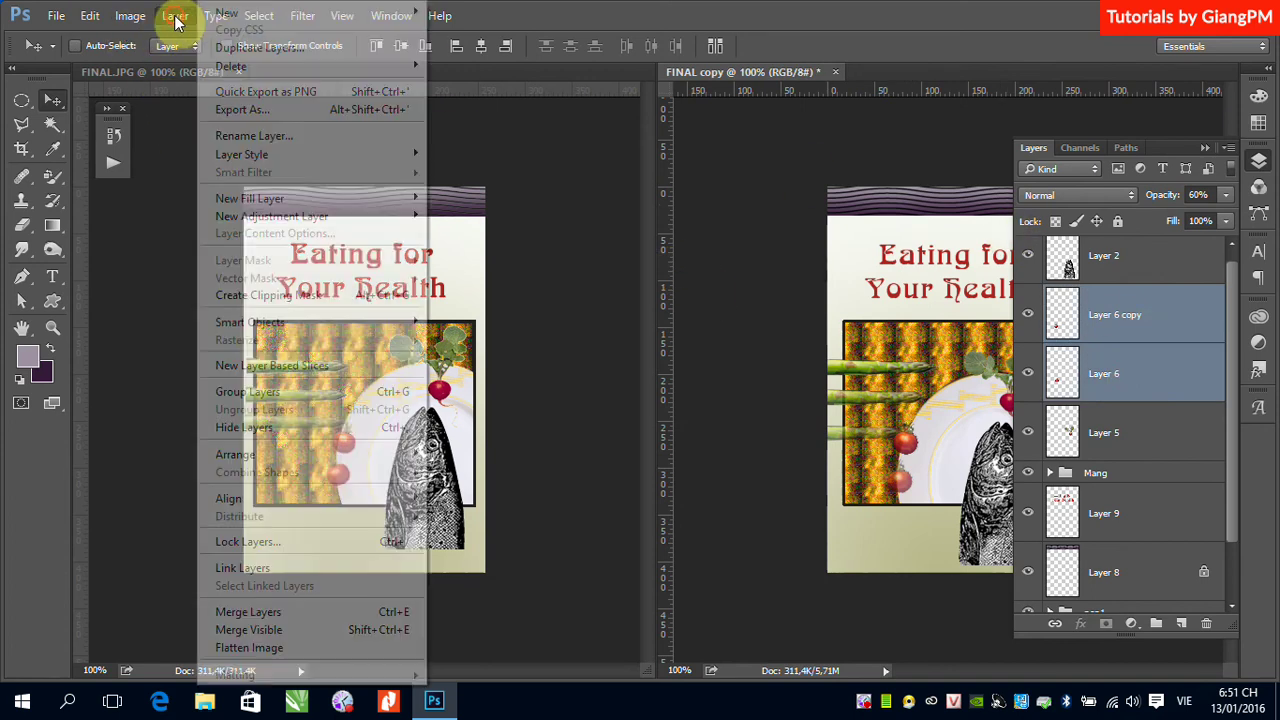
click(262, 394)
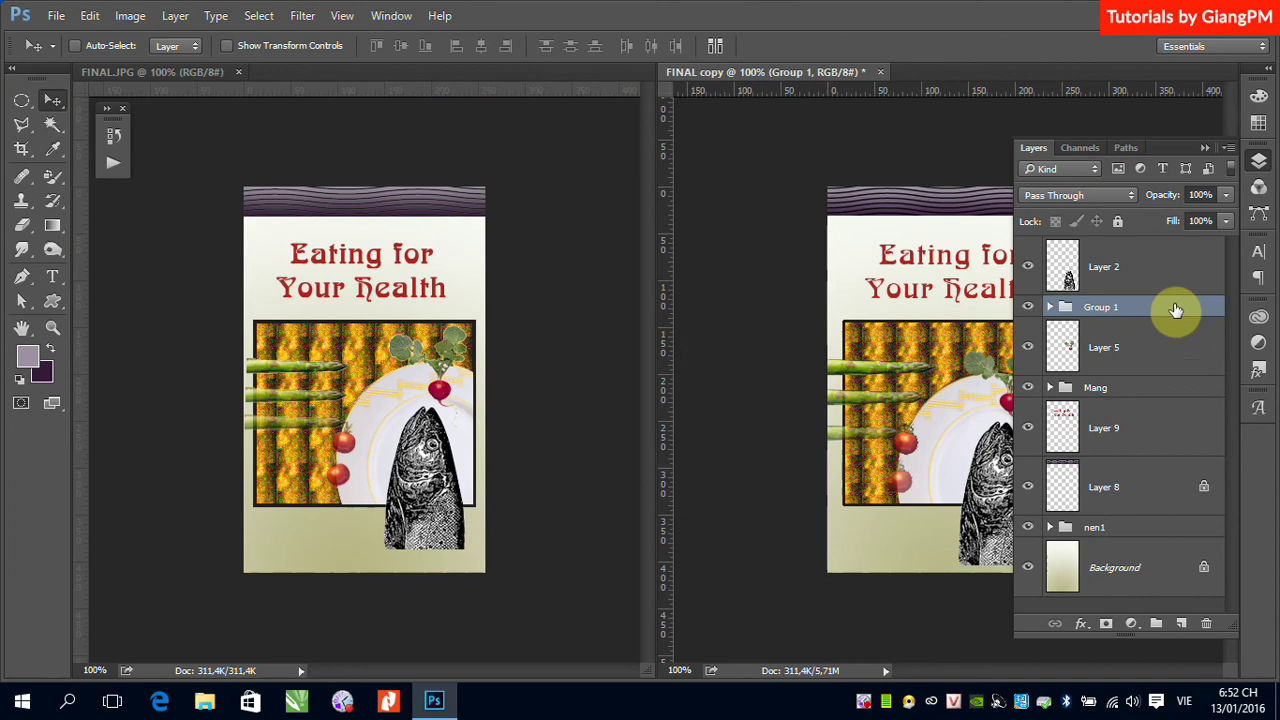
drag(1172, 312, 1172, 401)
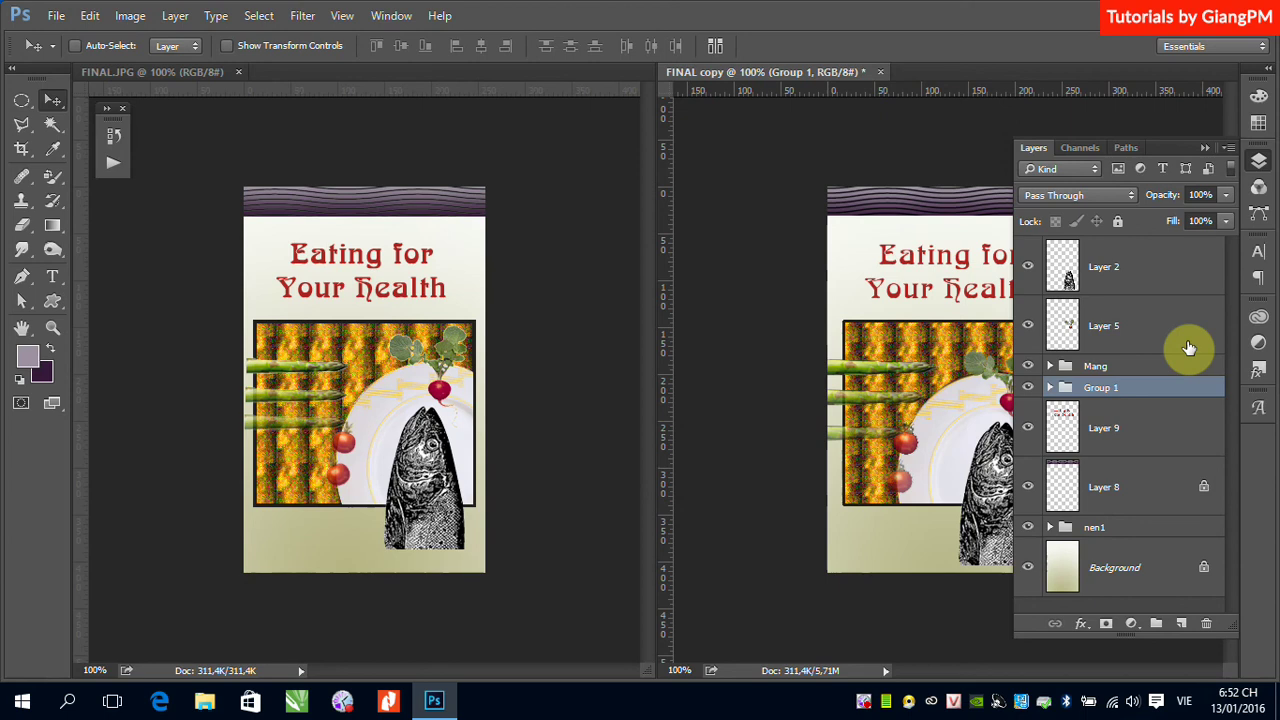
Step: Drag Group 1 into the Mang folder and expand Mang to confirm the nesting
drag(1066, 387, 1068, 368)
click(1050, 367)
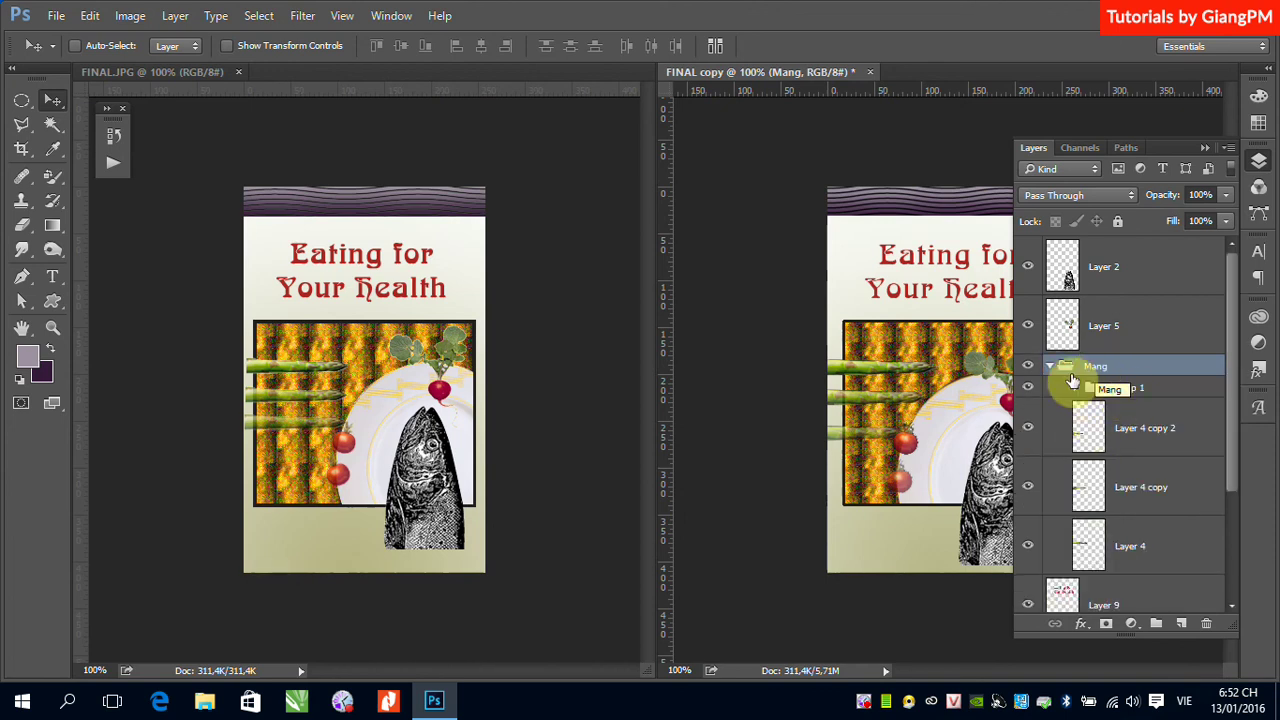
click(1050, 366)
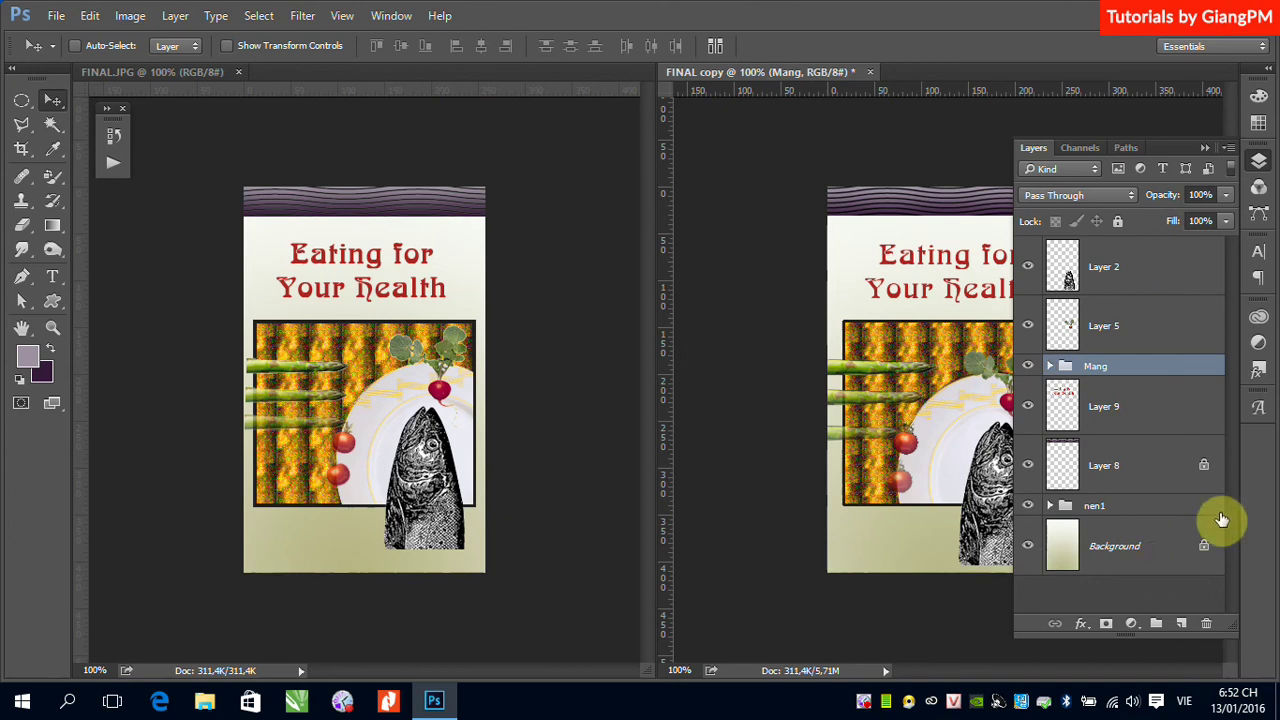
click(1050, 367)
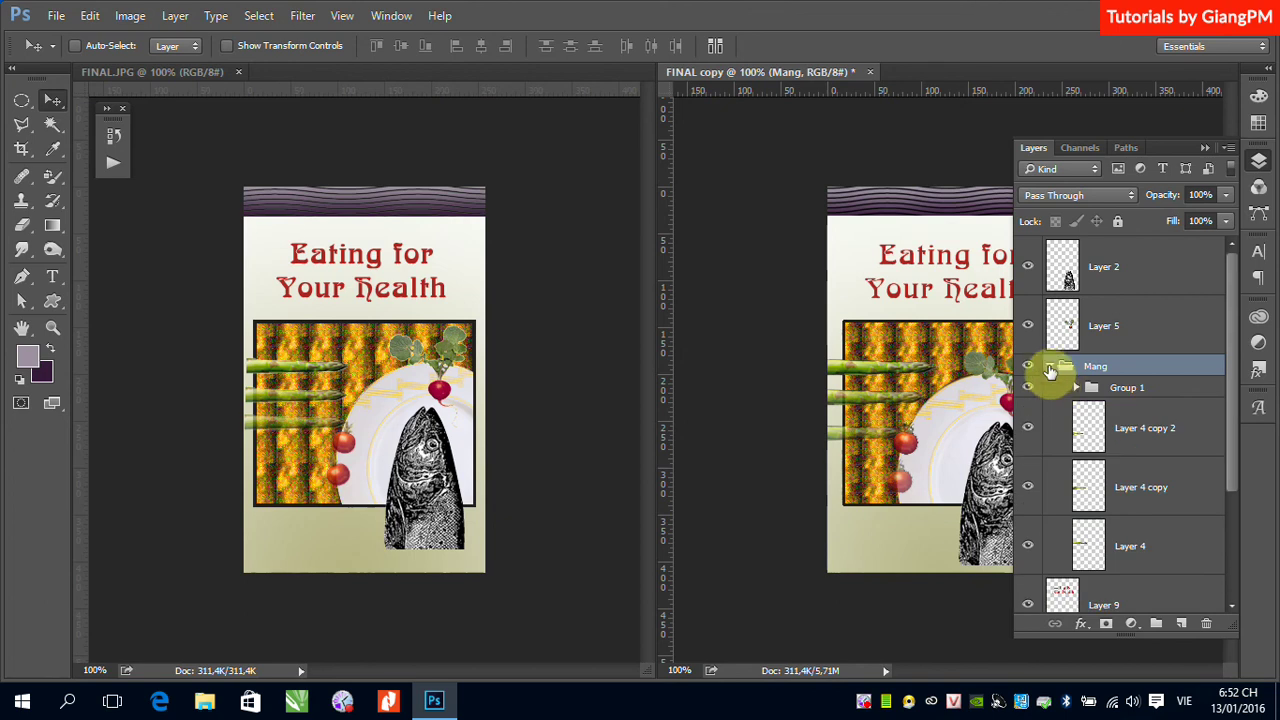
click(1050, 367)
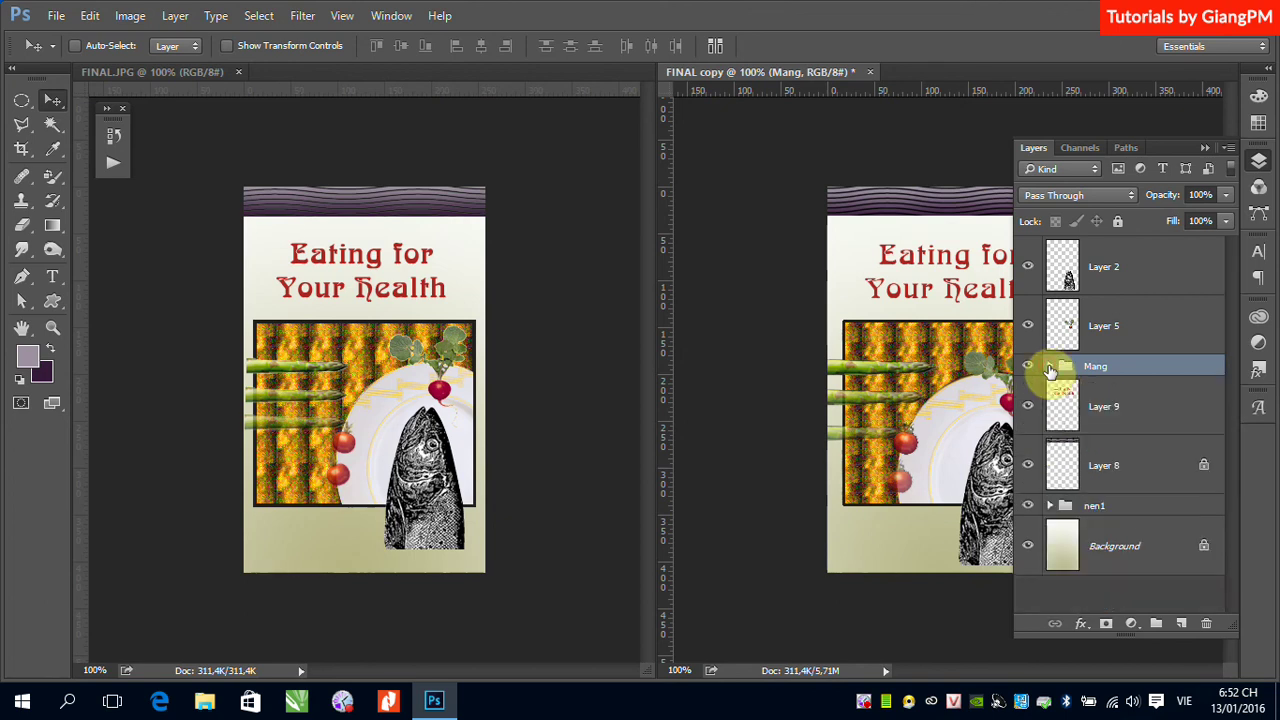